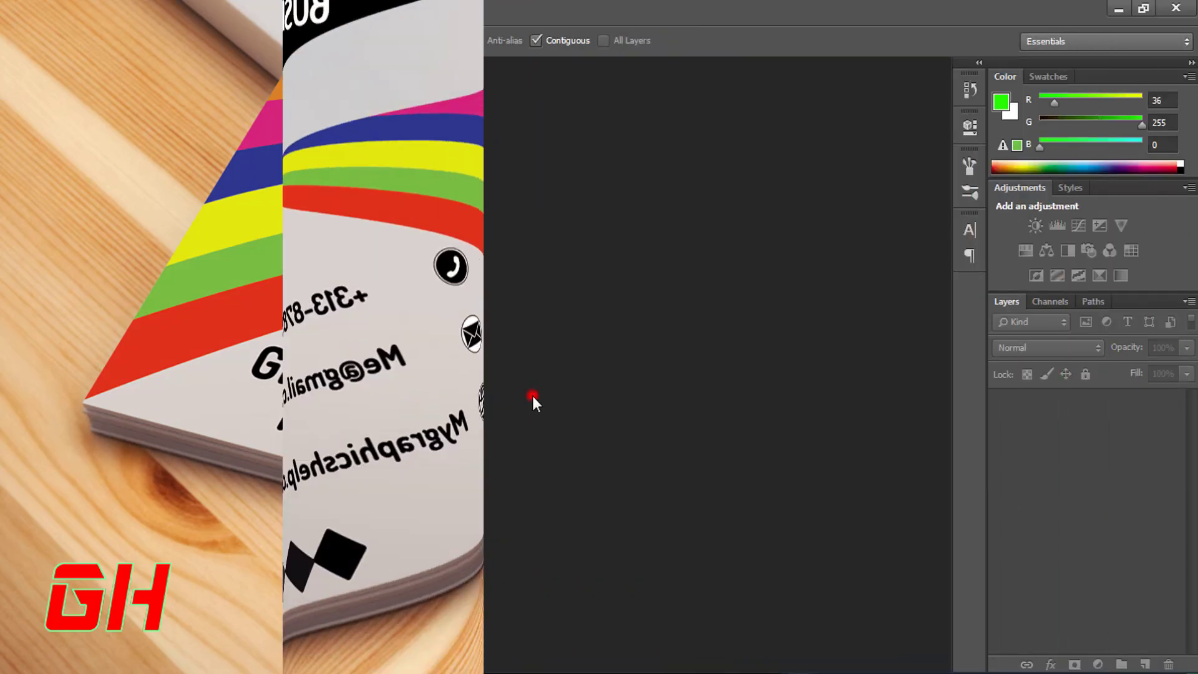
Step: Start a new document, preset to 3.5 × 2 inches at 300 ppi in CMYK
key(ctrl+n)
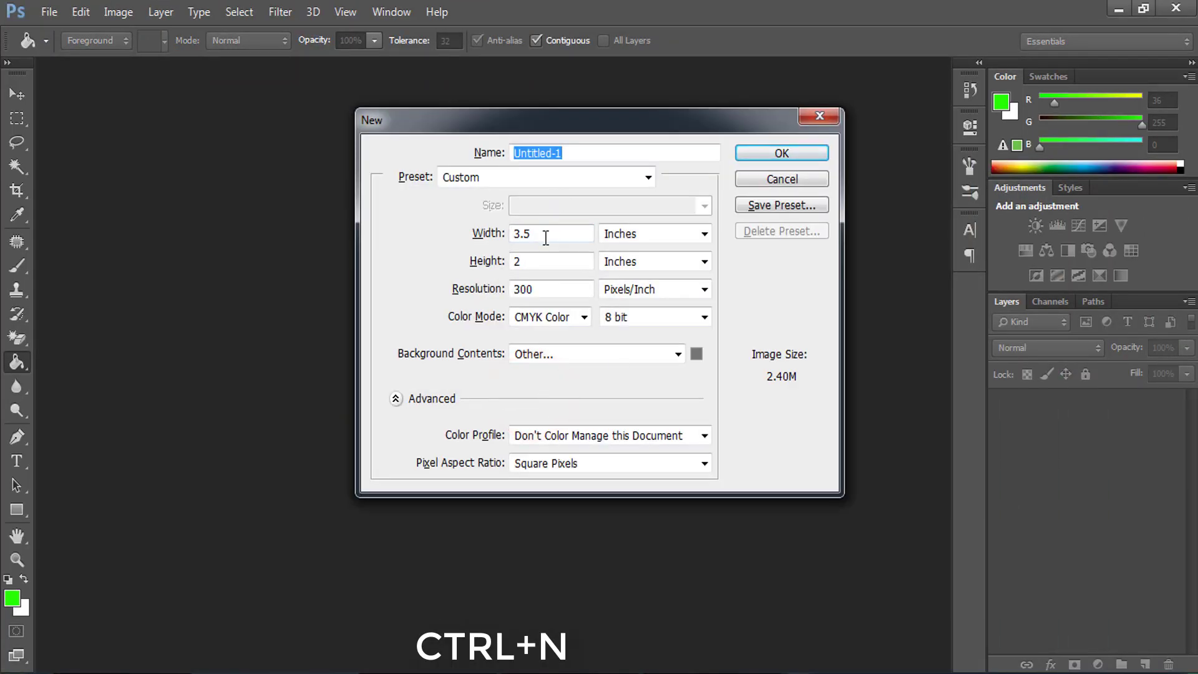
Step: Name the 3.5 × 2 in, 300 ppi document 'Stylish business card' and create it
double_click(537, 234)
double_click(515, 262)
double_click(516, 288)
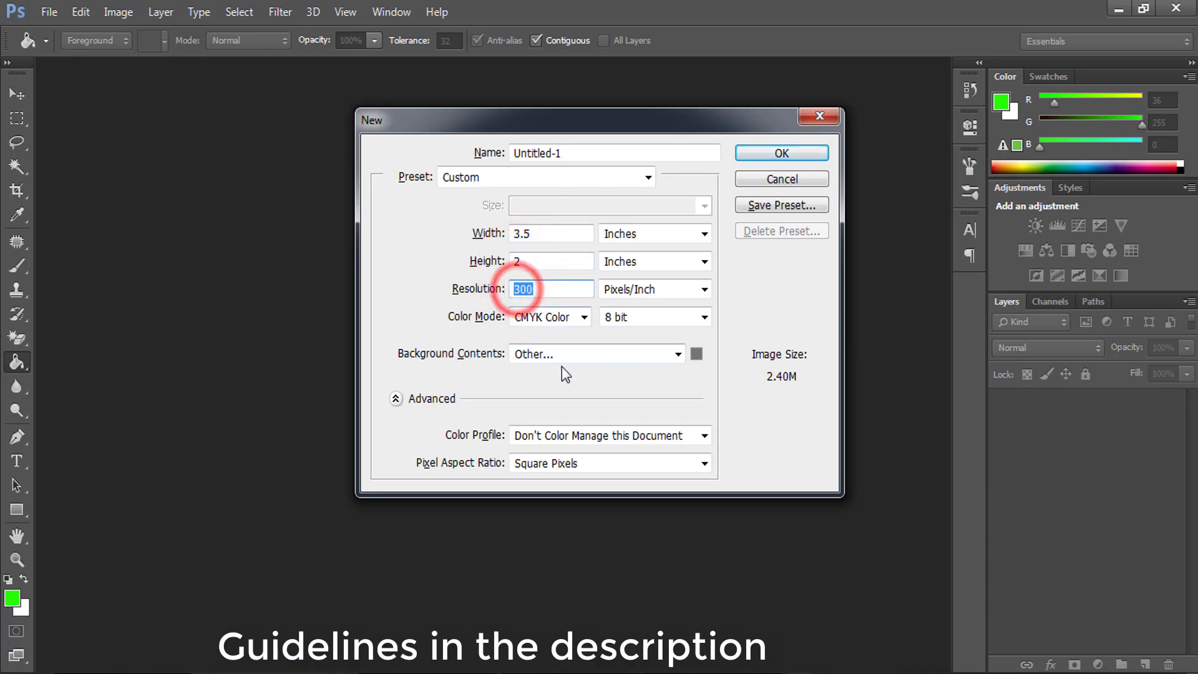
click(573, 161)
double_click(594, 153)
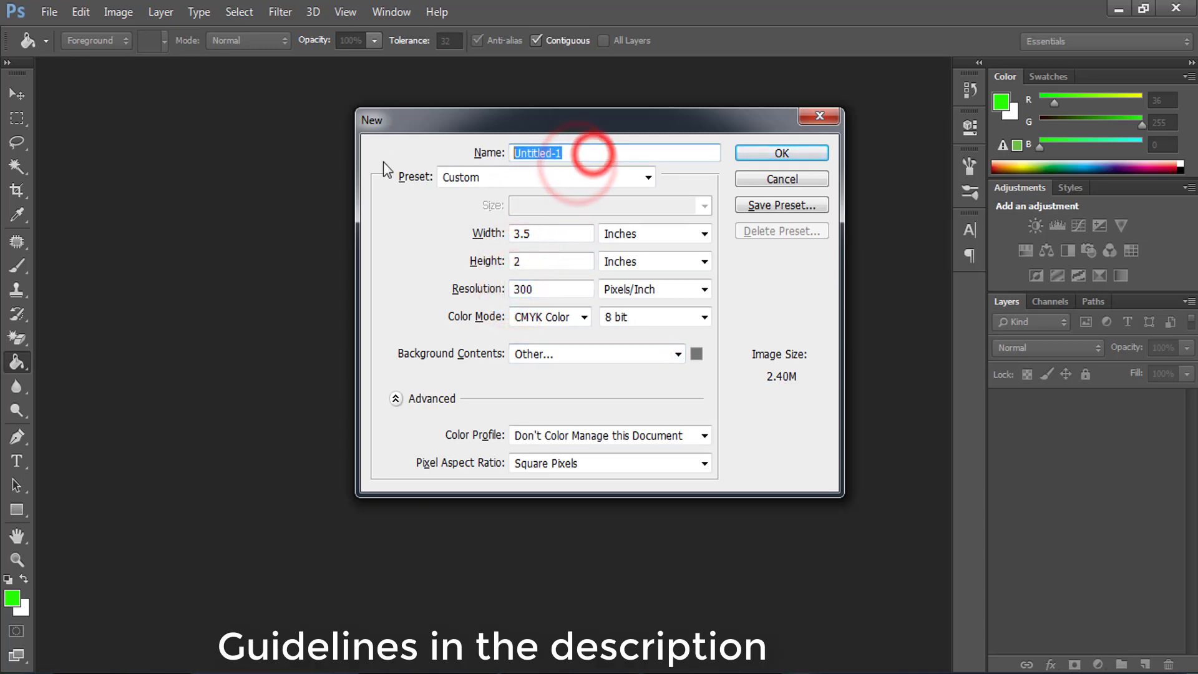
text(Stylish business a)
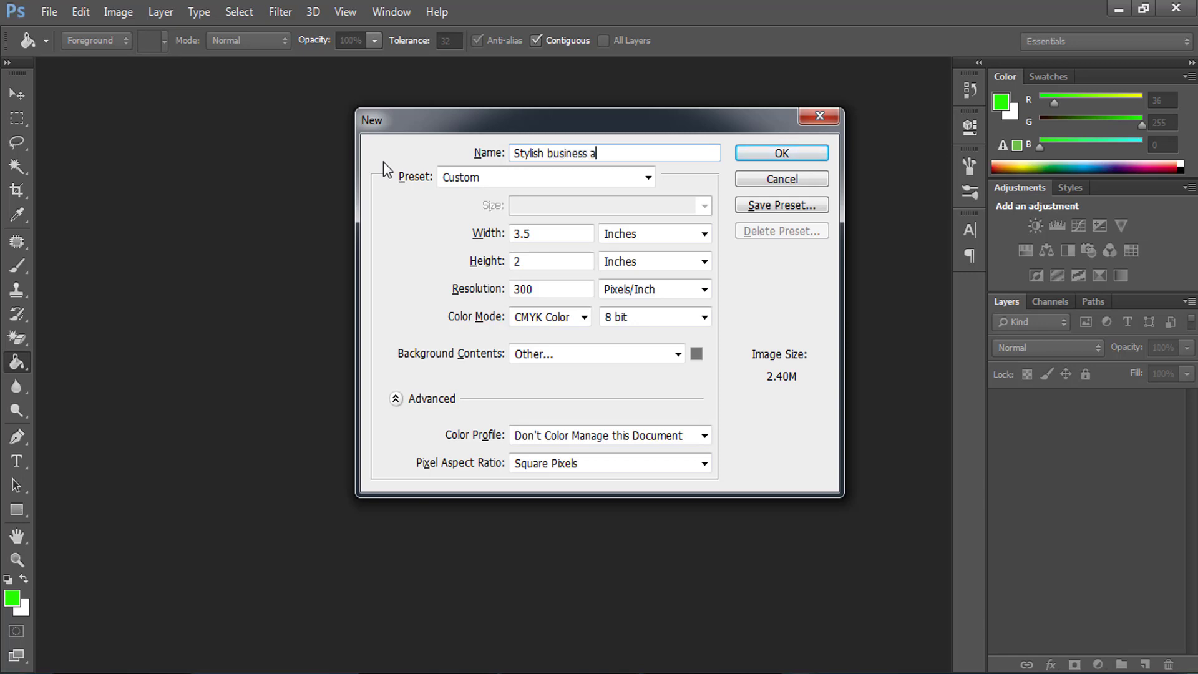
key(BackSpace)
key(BackSpace)
key(BackSpace)
key(Return)
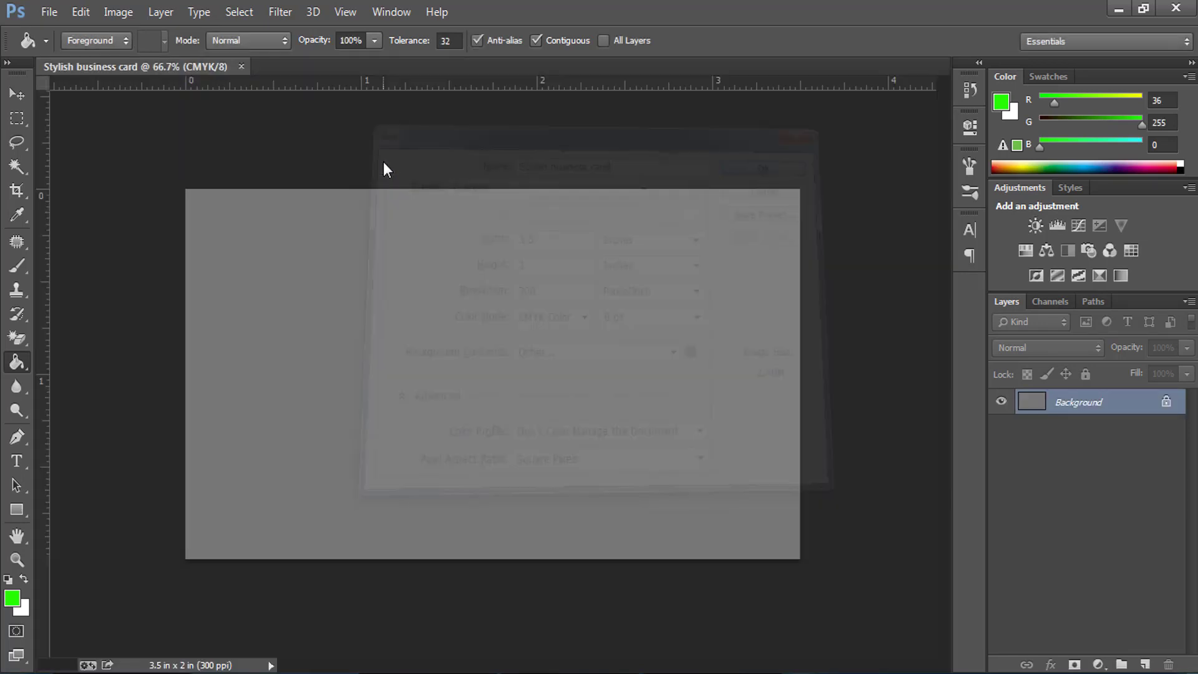
Step: Place guides on the top, bottom, left and right canvas edges
mouse_move(332, 86)
mouse_down()
mouse_move(345, 215)
mouse_move(345, 187)
mouse_up()
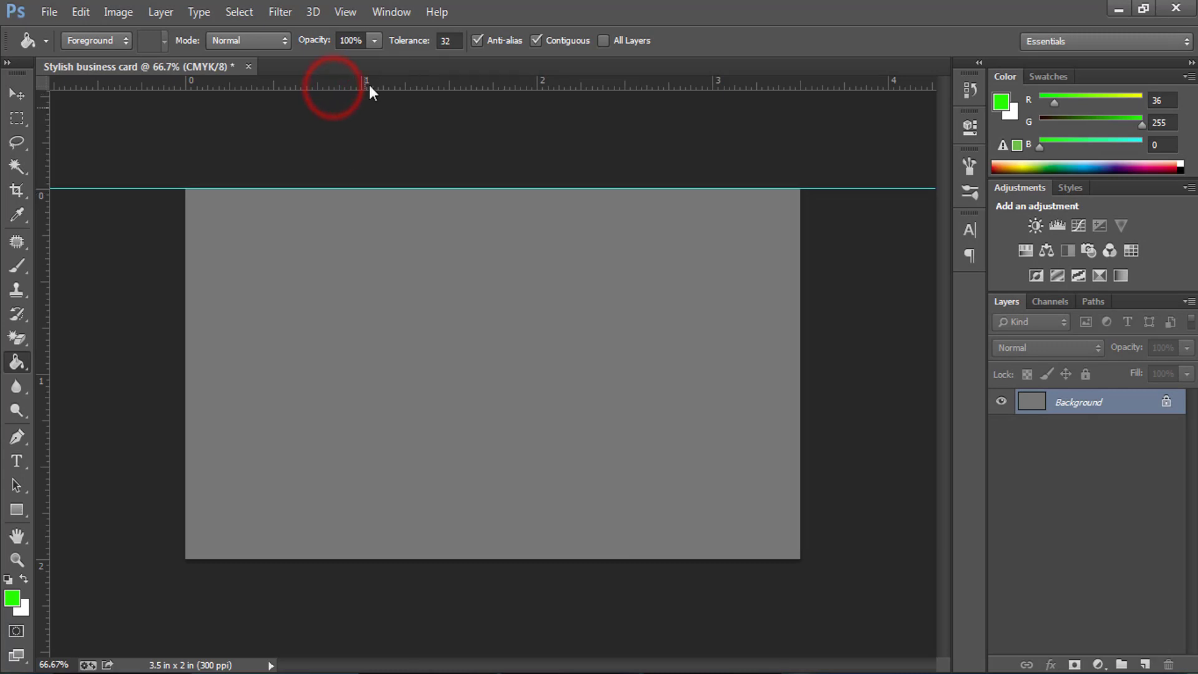
mouse_move(372, 86)
mouse_down()
mouse_move(396, 583)
mouse_move(401, 558)
mouse_up()
drag(48, 356, 799, 374)
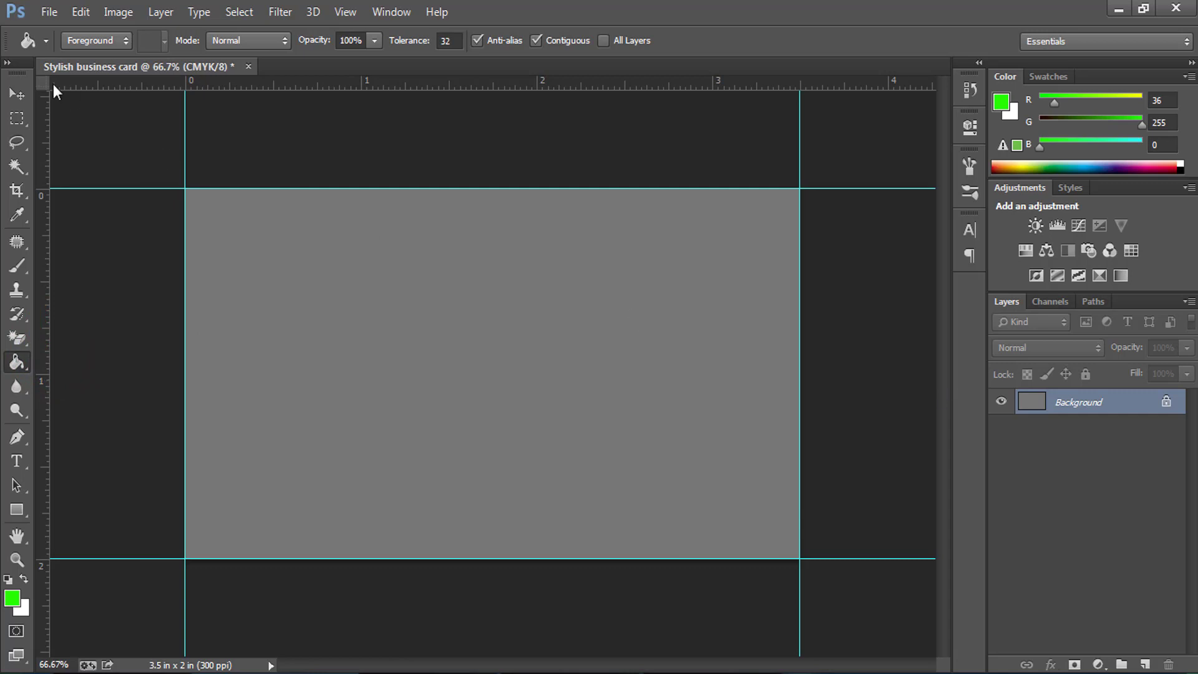
click(117, 12)
Step: Enlarge the canvas by 0.25 in relative width and height, filled with sampled grey
click(161, 161)
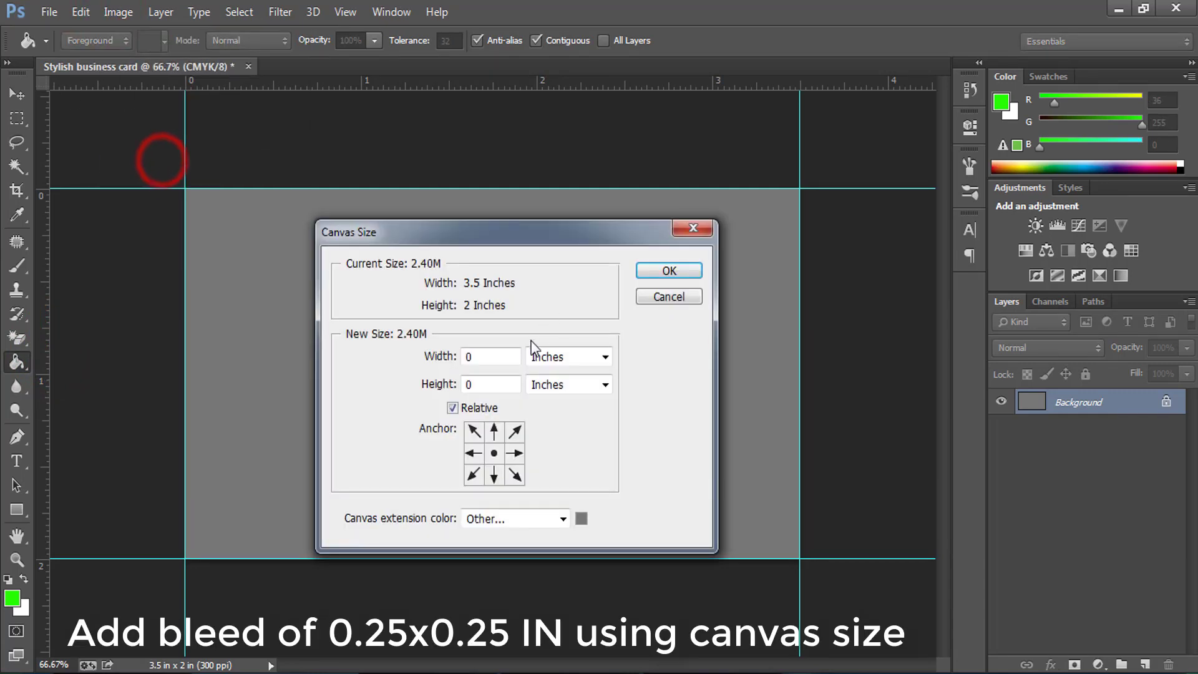
click(493, 356)
text(.25)
key(Tab)
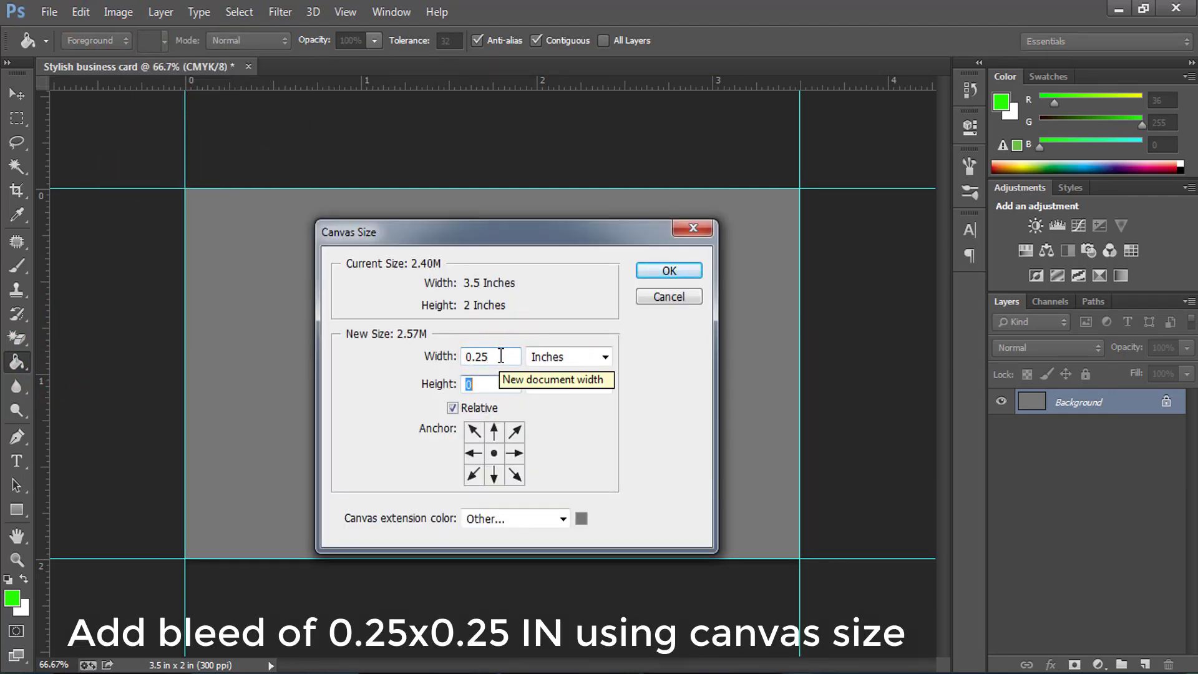
text(0.25)
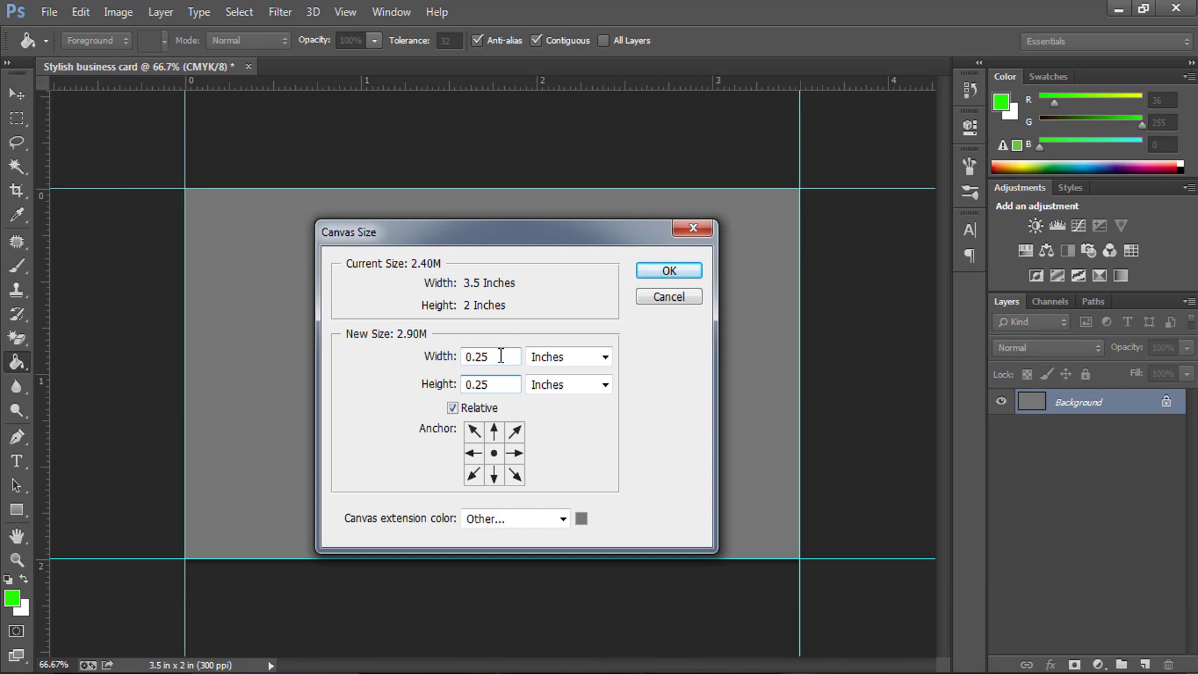
click(580, 518)
click(249, 198)
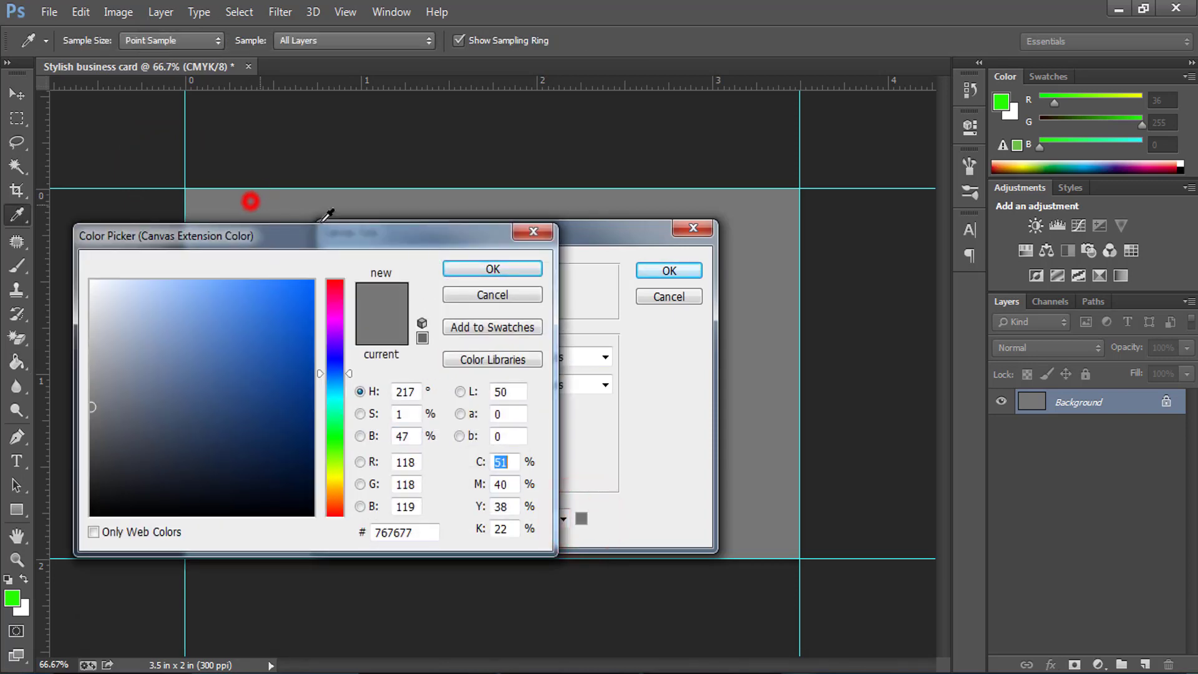
click(478, 276)
click(679, 277)
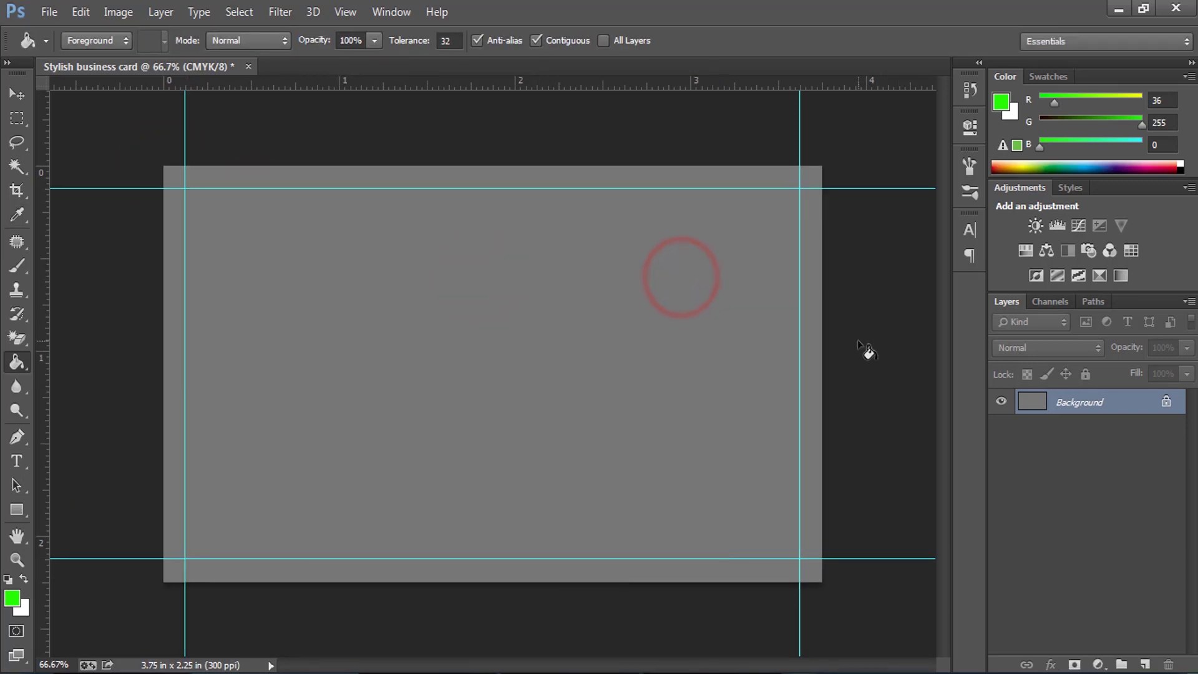
Step: Unlock the Background, add Layer 1, and curve a pen path from lower-left to top-right corner
click(1165, 404)
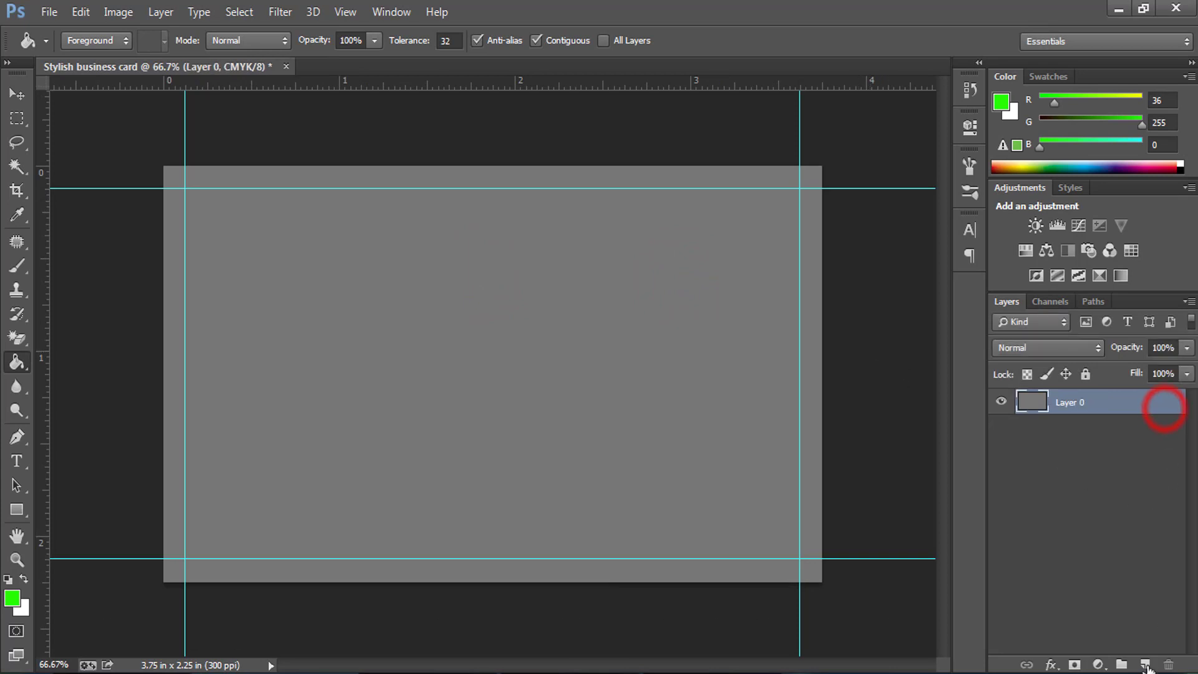
click(1145, 664)
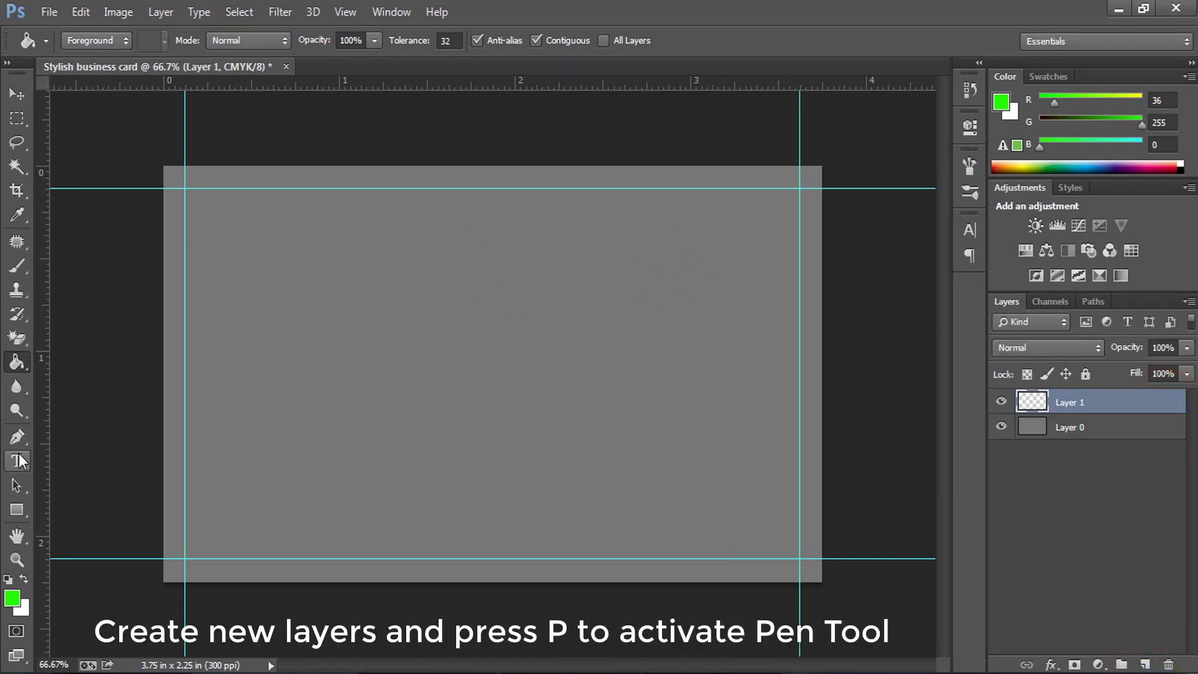
key(p)
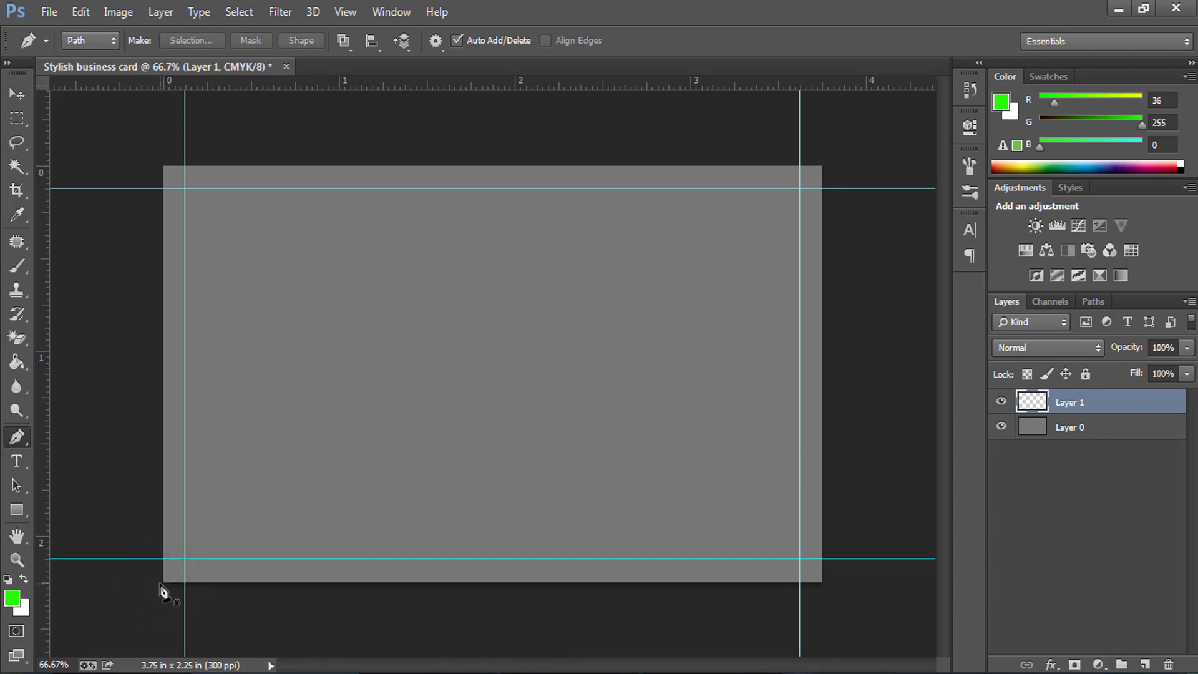
click(160, 584)
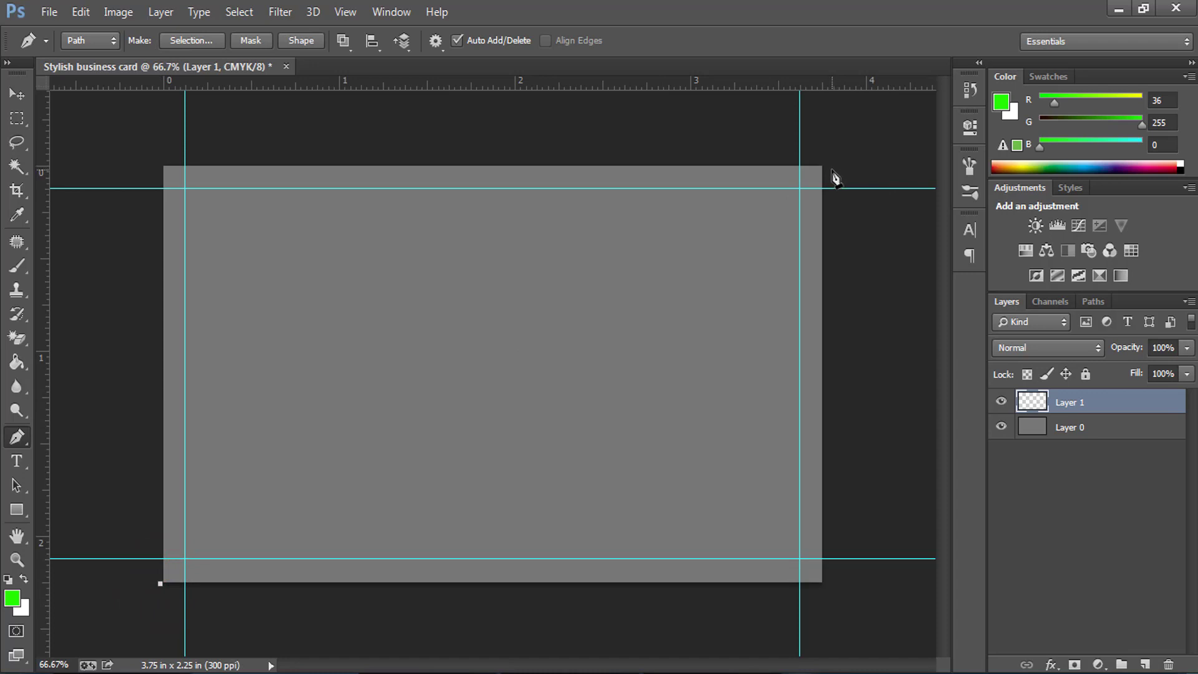
mouse_move(832, 166)
mouse_down()
mouse_move(1026, 152)
mouse_move(1196, 105)
mouse_up()
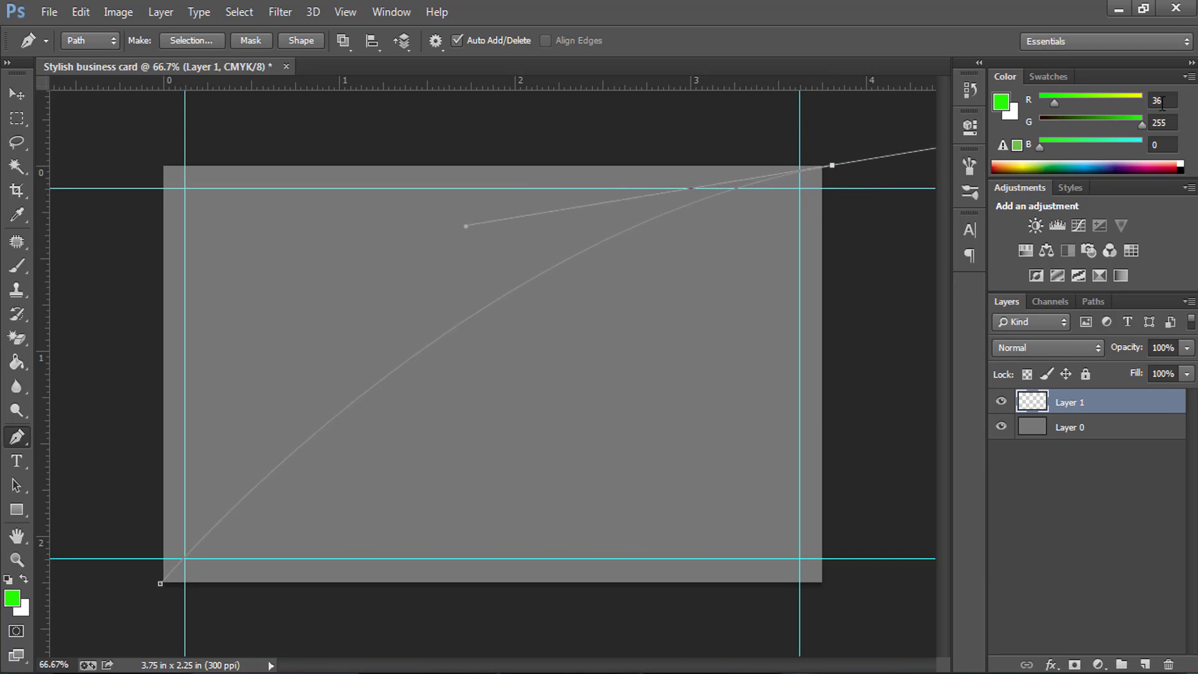
alt+click(831, 165)
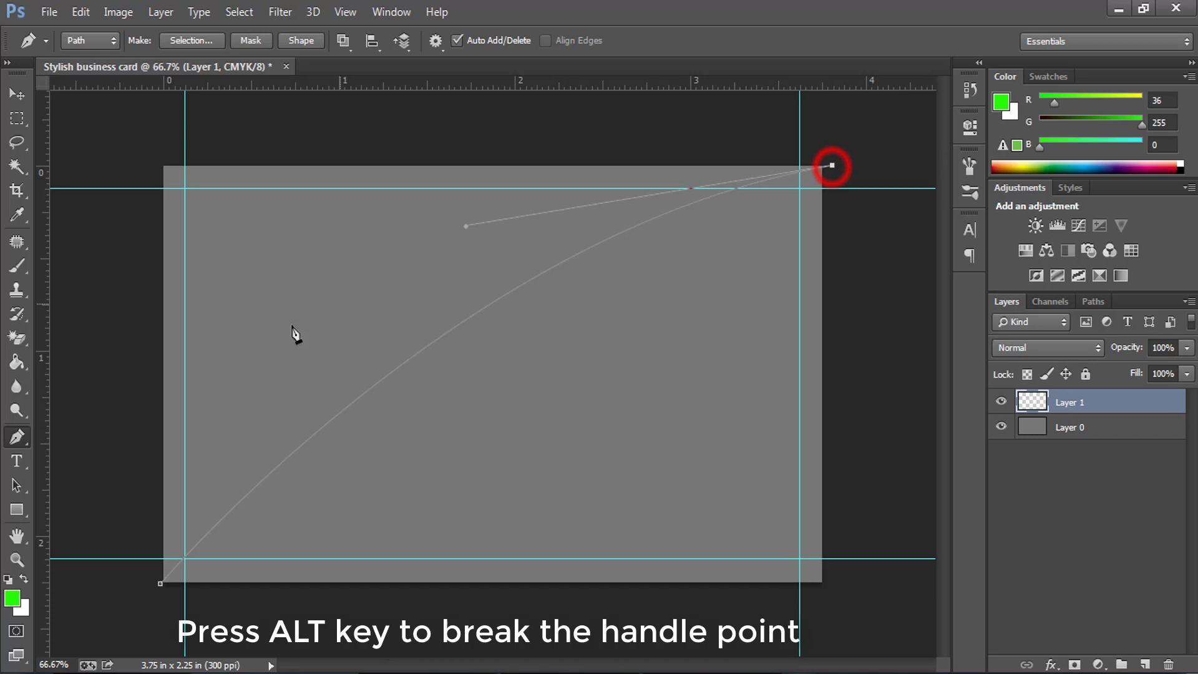
Step: Bring the path back with a curved point on the left edge and close it
click(160, 492)
drag(160, 492, 21, 641)
key(ctrl+minus)
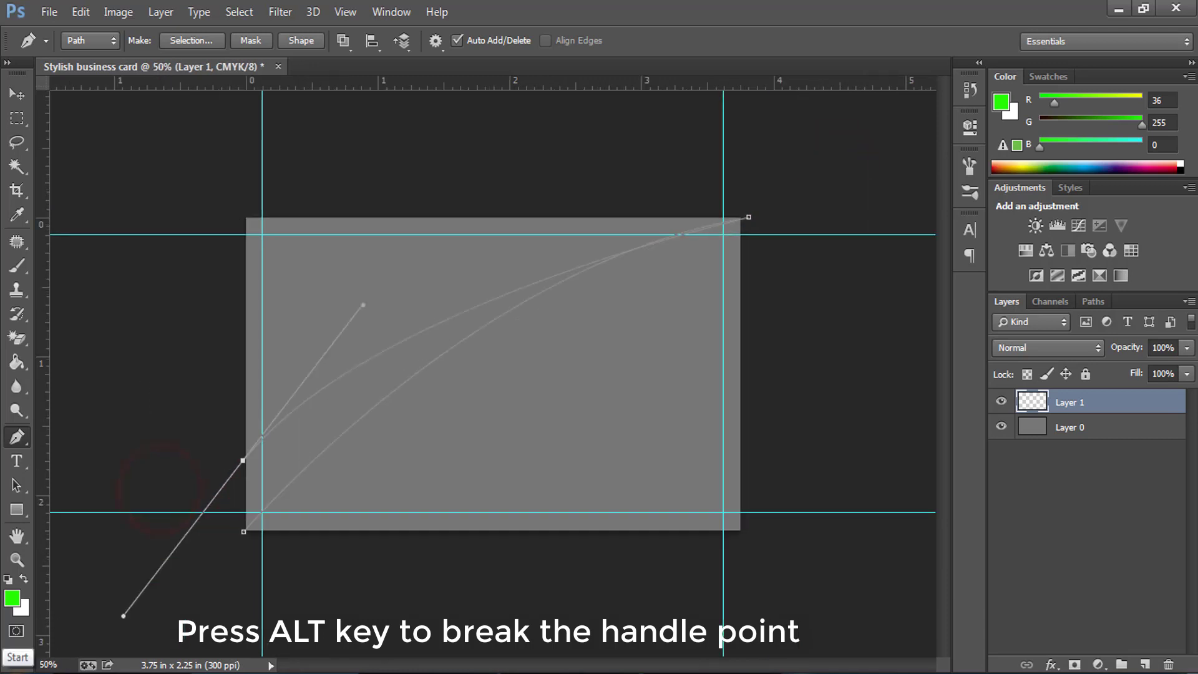
key(ctrl+minus)
drag(230, 551, 246, 534)
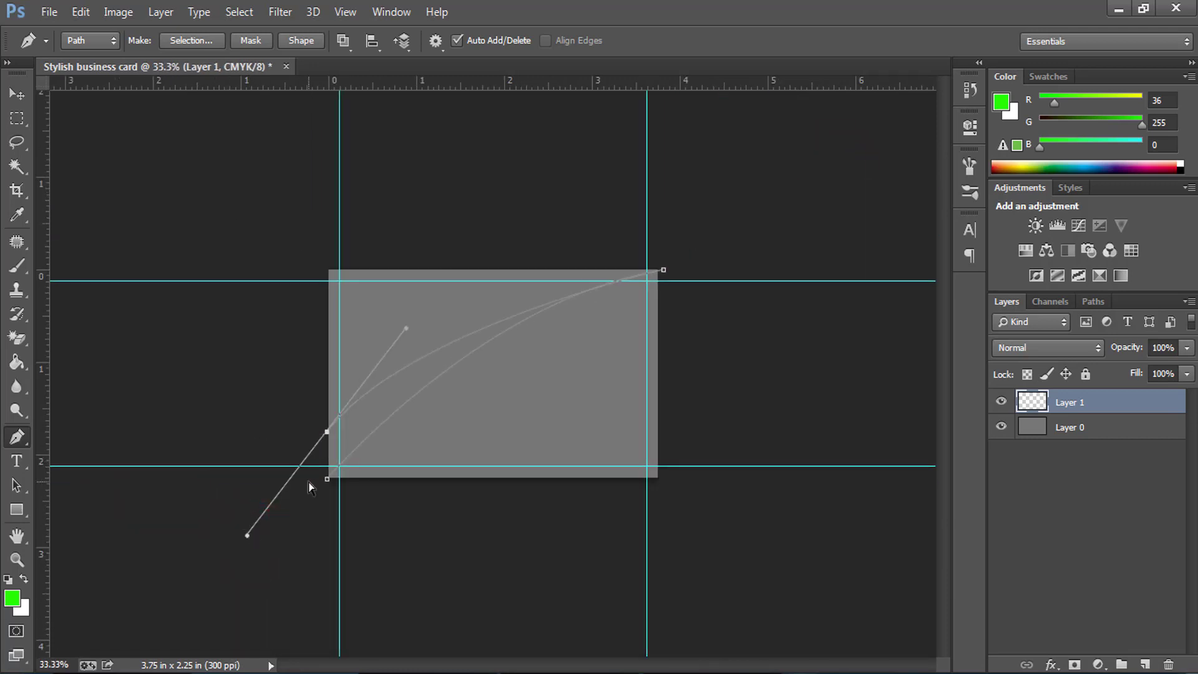
key(ctrl+z)
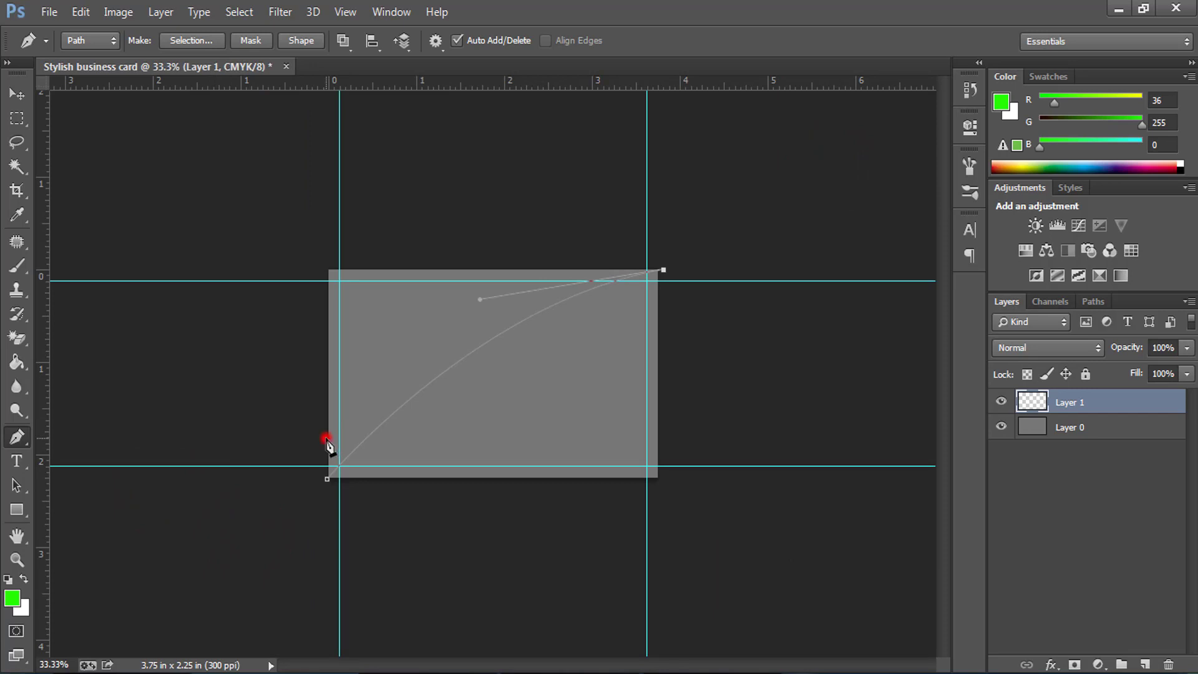
mouse_move(326, 438)
mouse_down()
mouse_move(127, 607)
mouse_move(179, 612)
mouse_move(178, 595)
mouse_up()
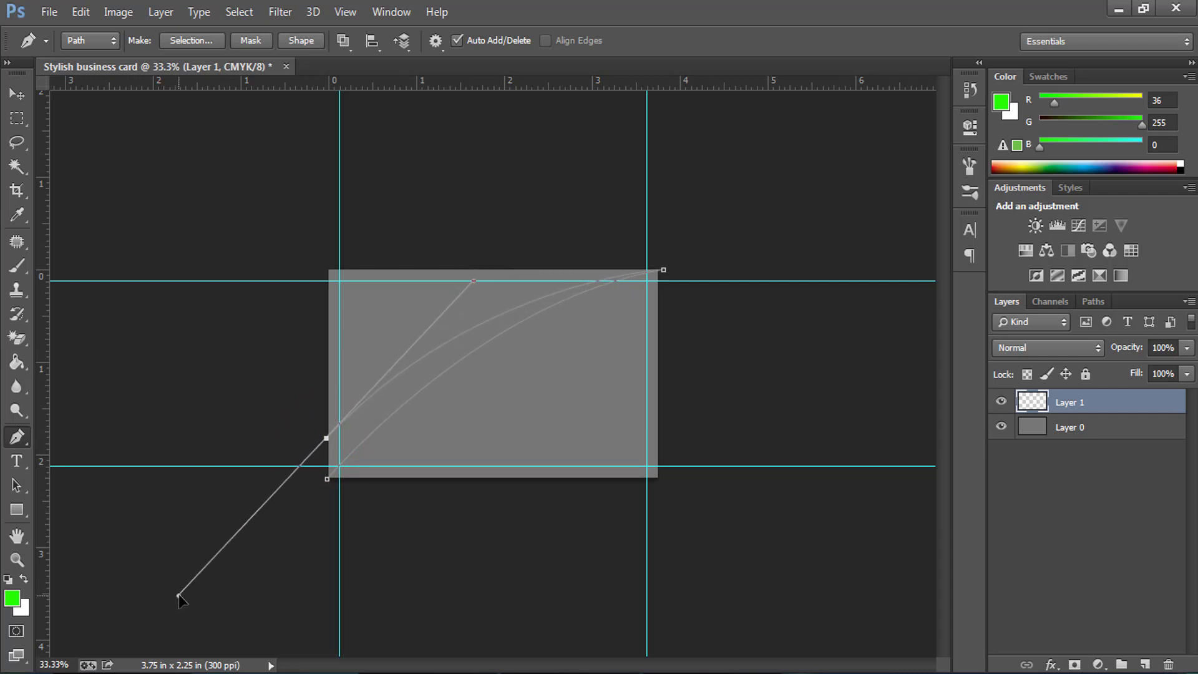
drag(326, 438, 327, 479)
alt+click(327, 479)
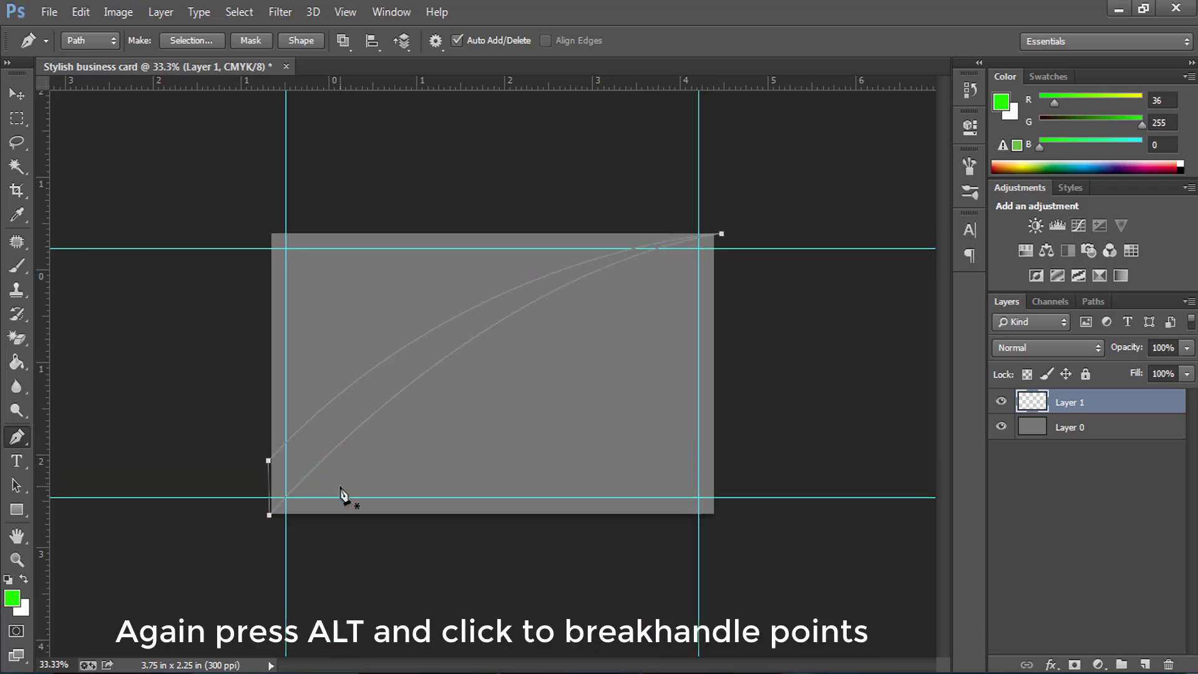
key(ctrl+0)
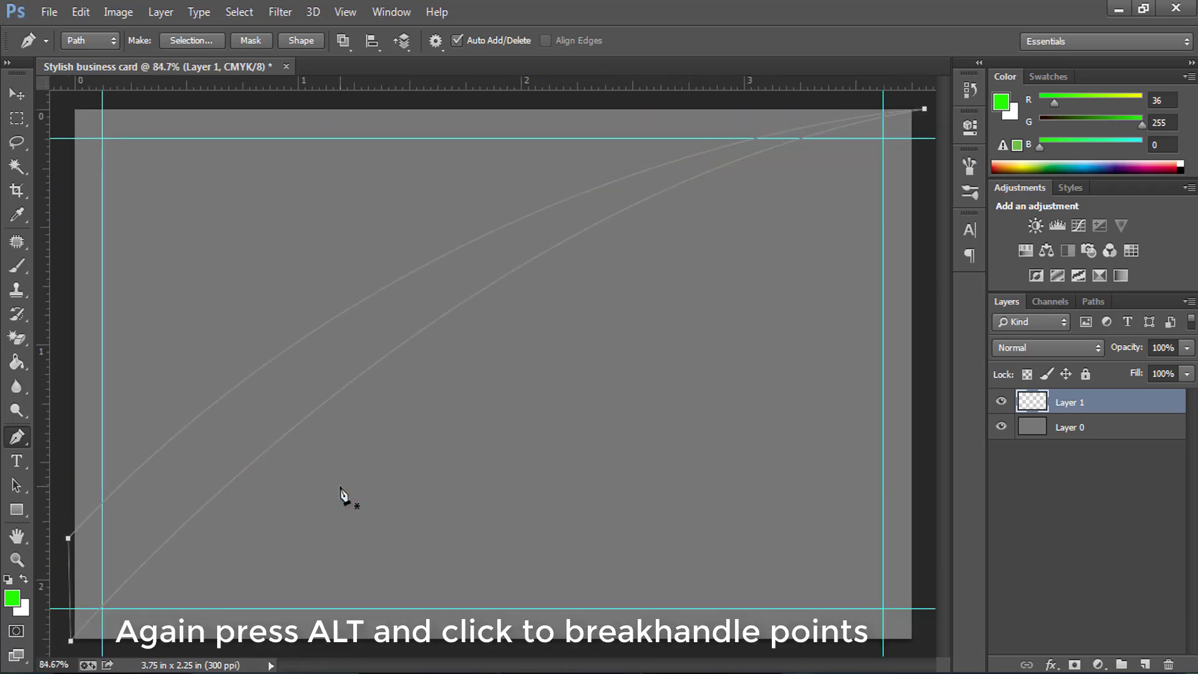
Step: Convert the band path to a selection, fill it solid red, and deselect
right_click(273, 406)
click(346, 304)
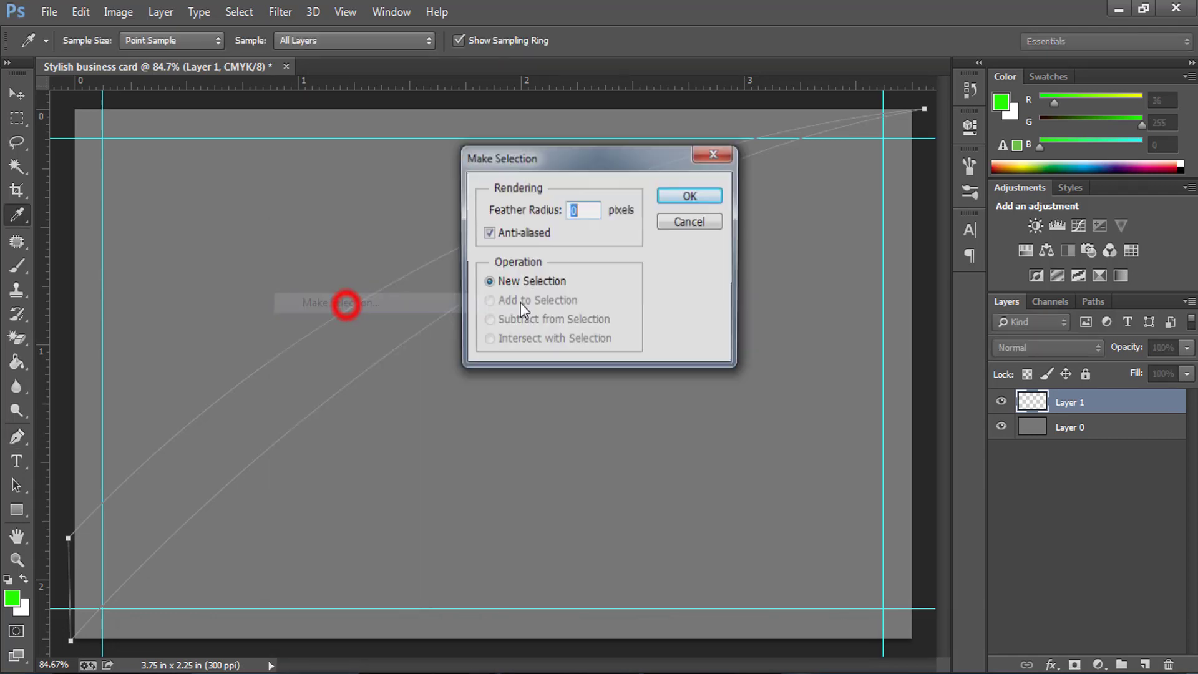
click(688, 196)
click(17, 362)
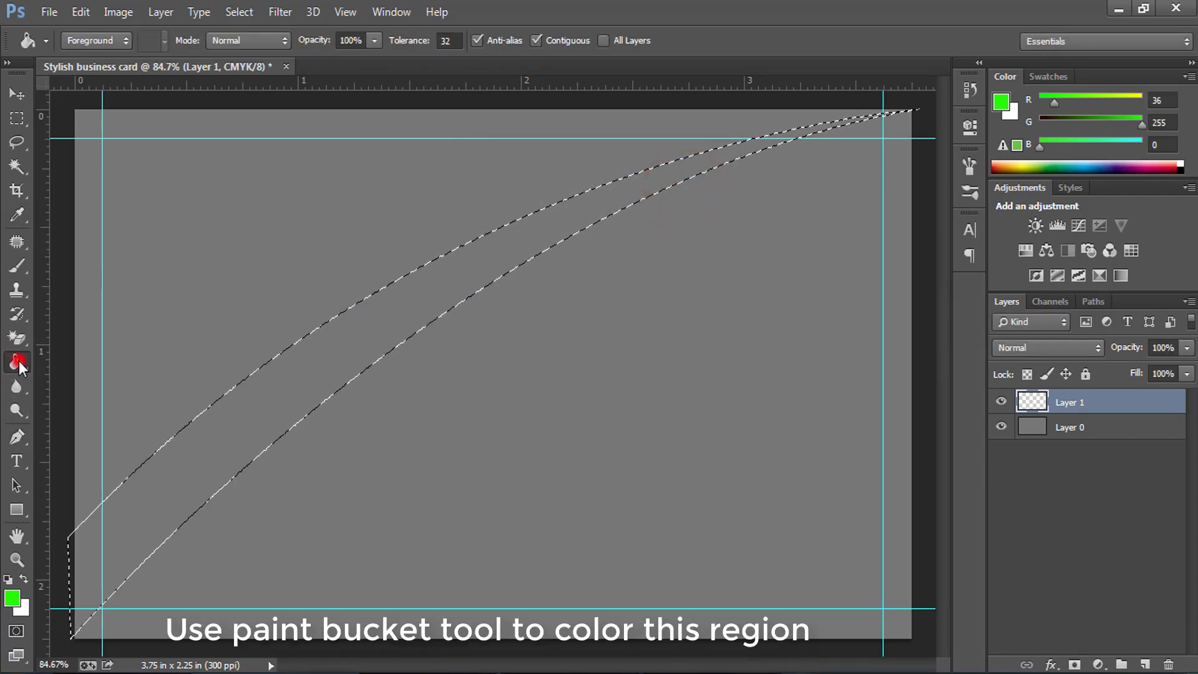
click(12, 597)
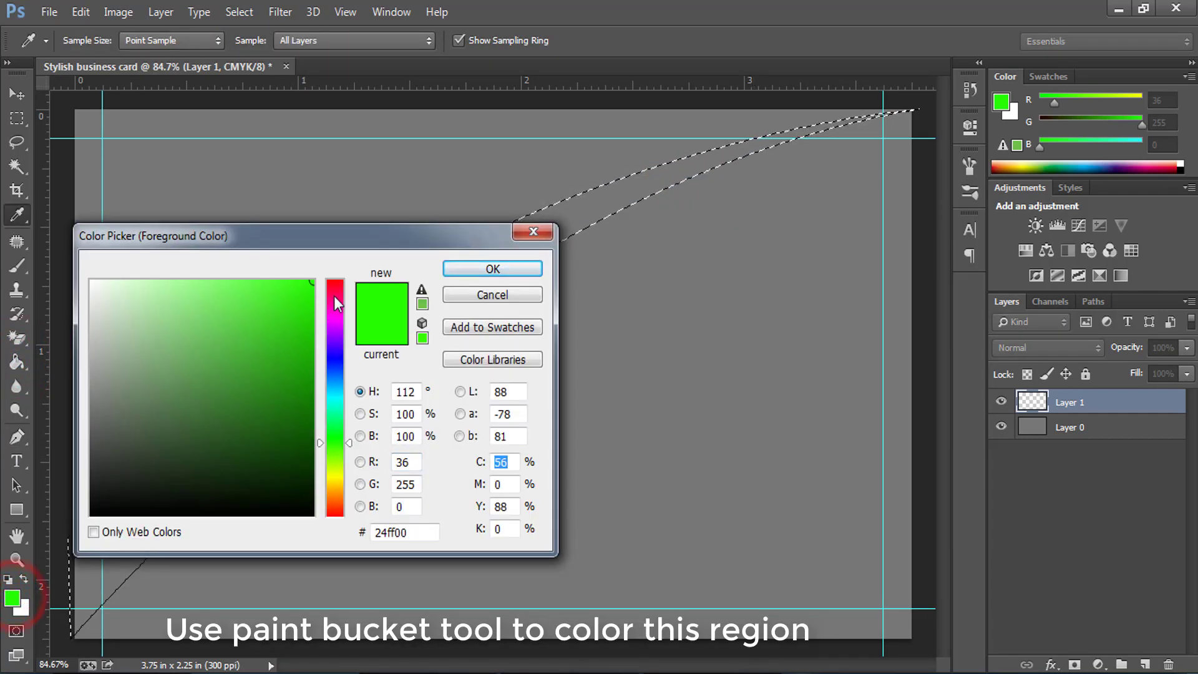
drag(334, 296, 315, 287)
click(489, 269)
click(447, 269)
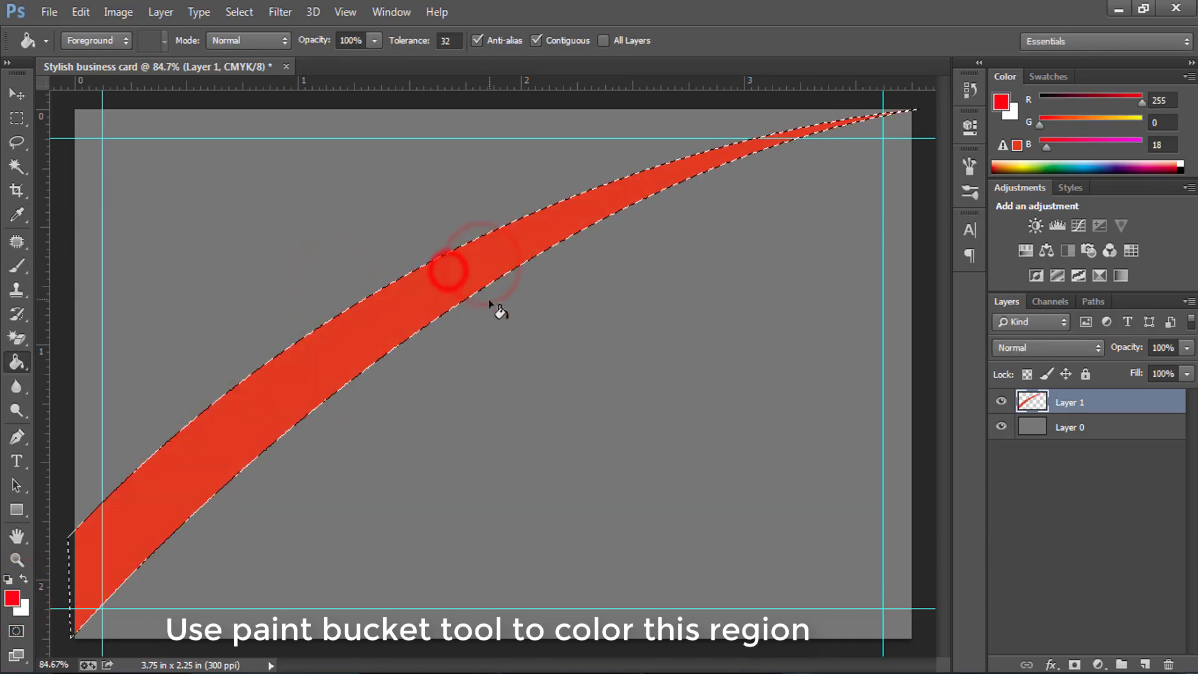
key(ctrl+d)
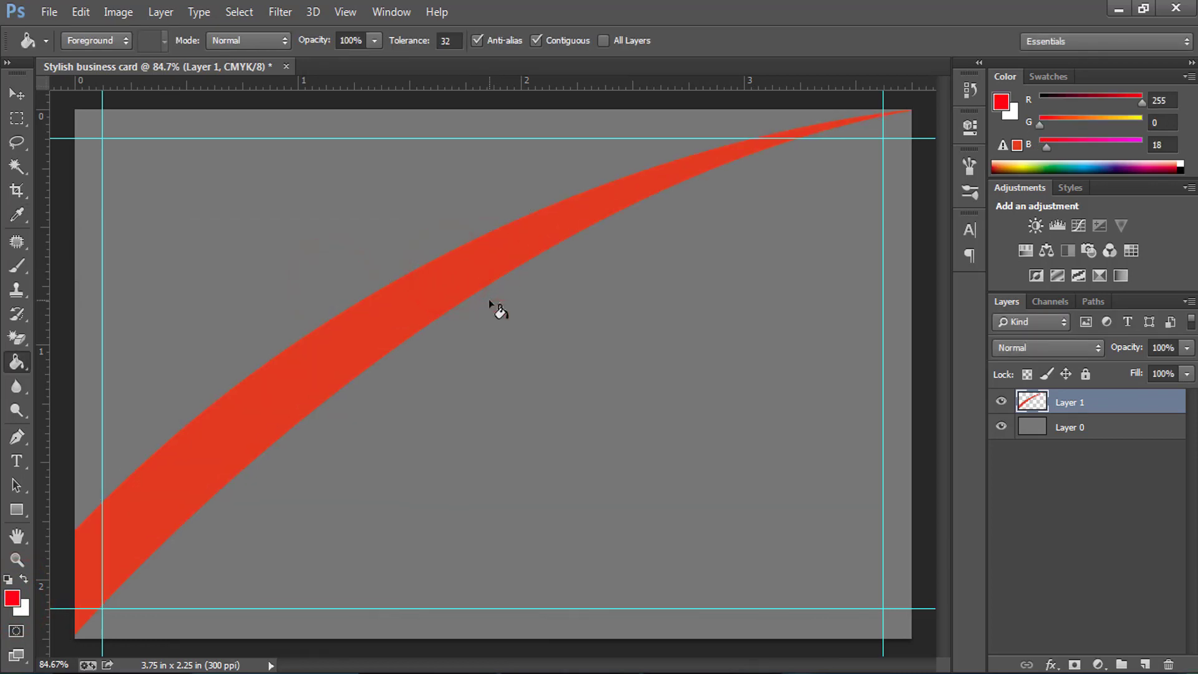
key(ctrl+minus)
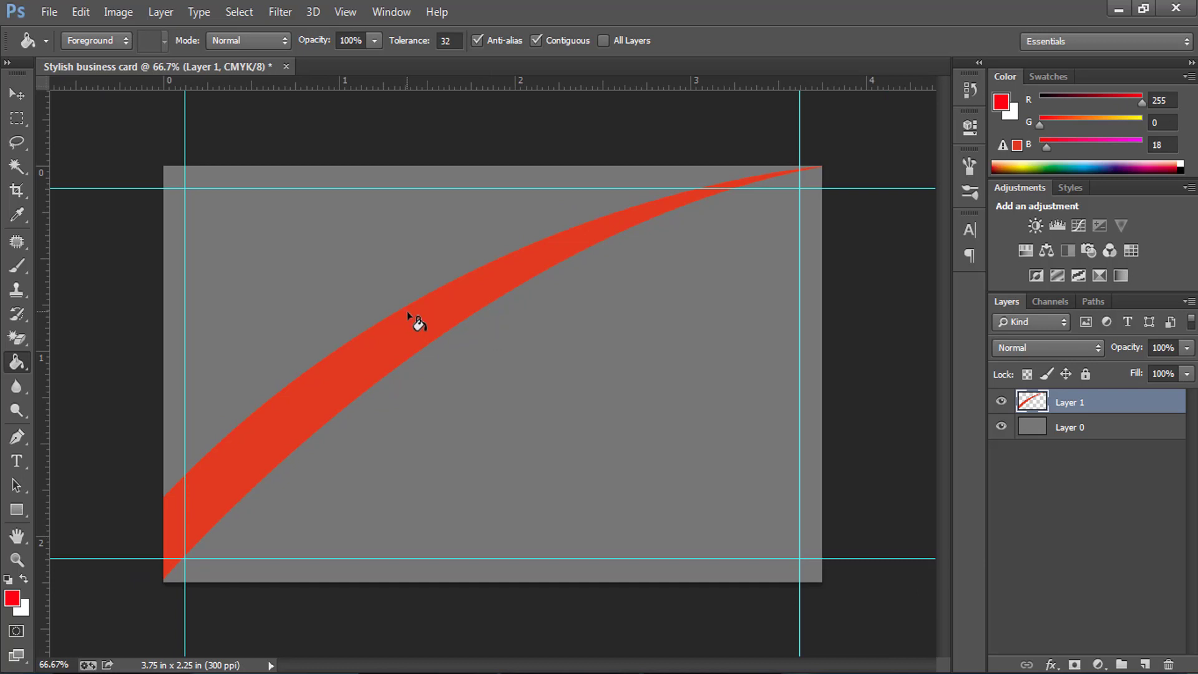
Step: Add Layer 2 and start a pen path from the left edge to a curved top-right point
click(1145, 664)
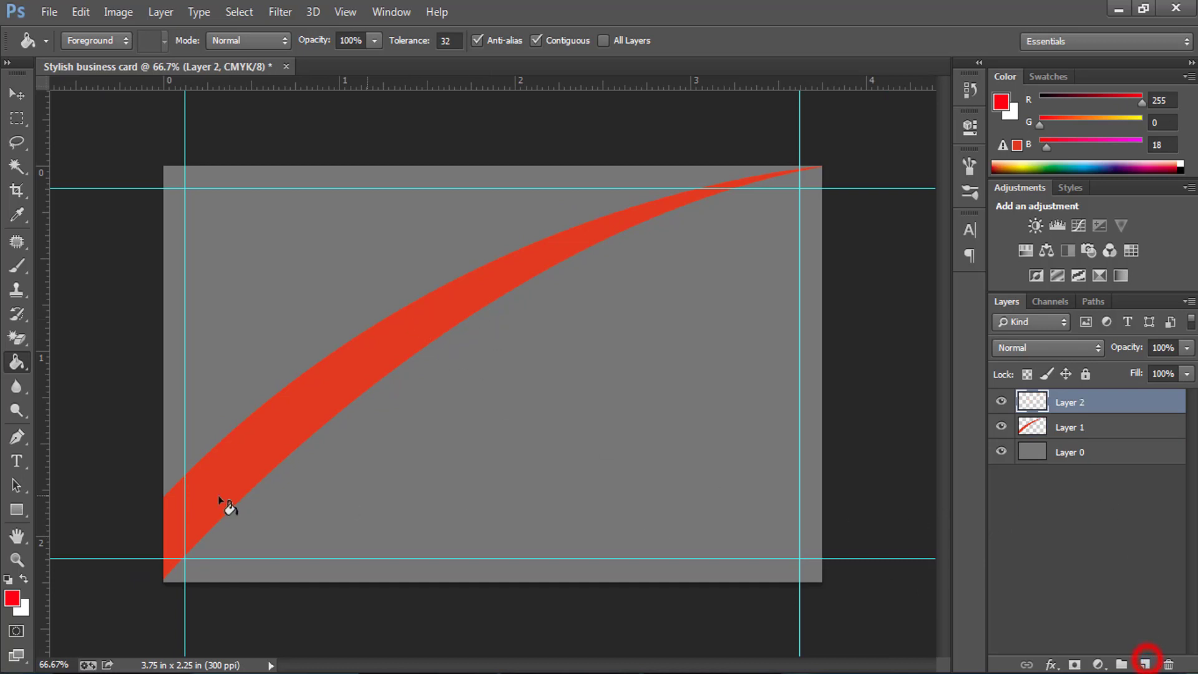
click(15, 439)
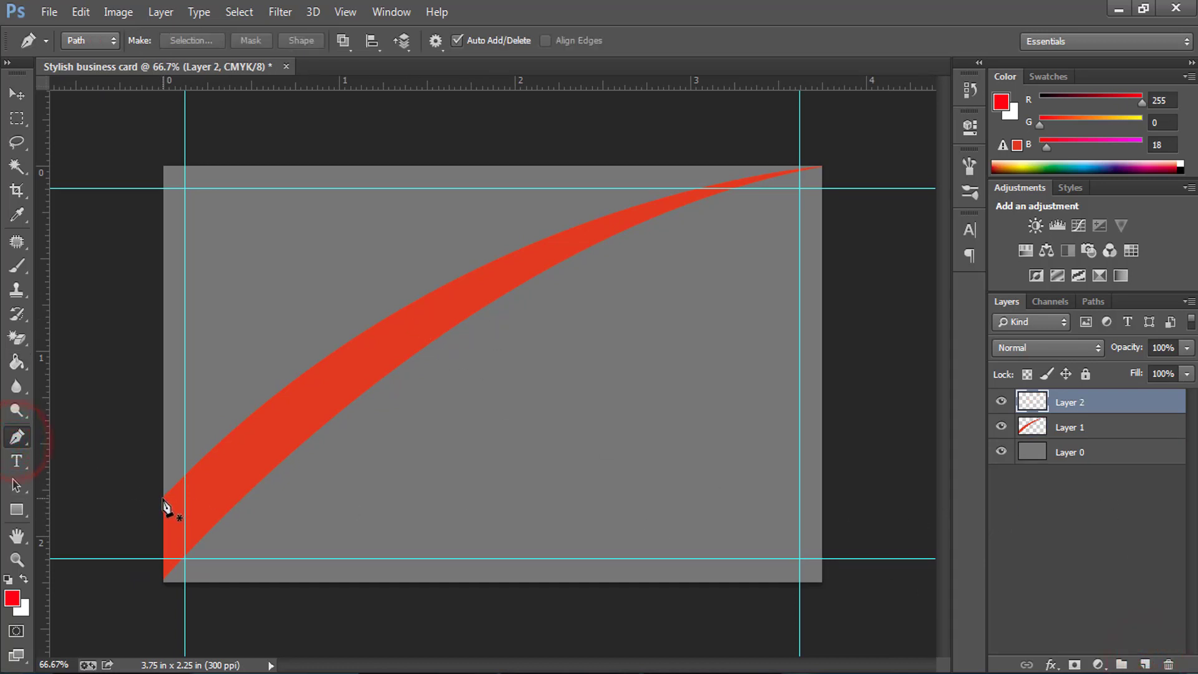
ctrl+click(165, 508)
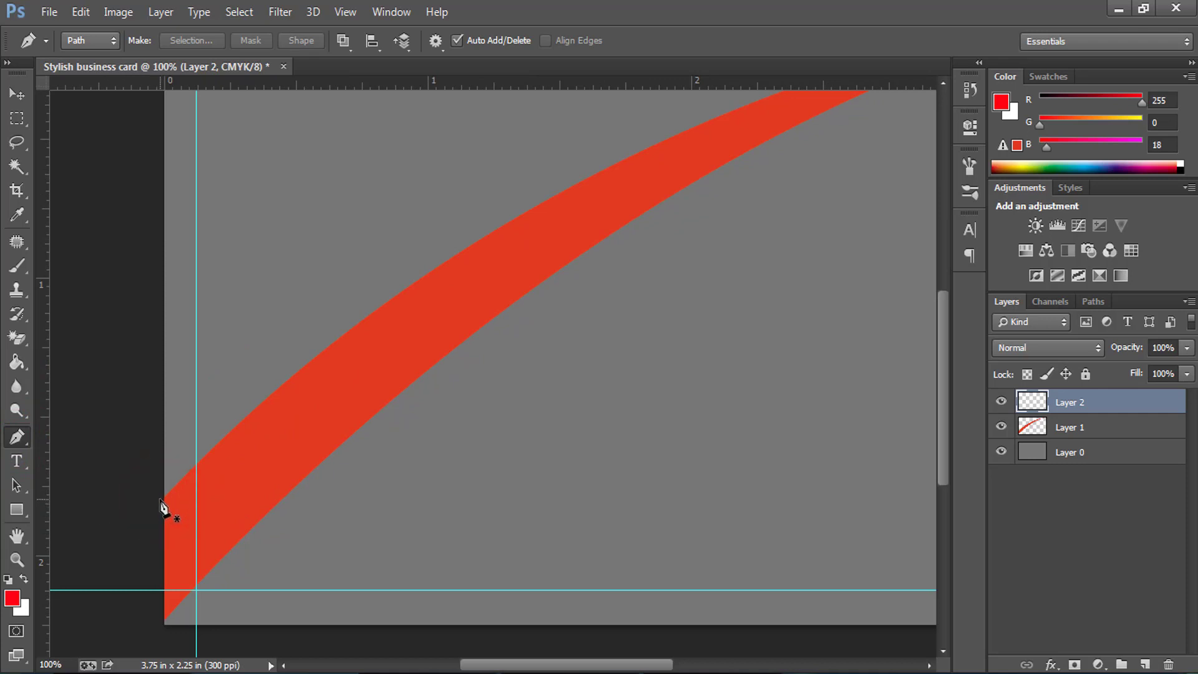
click(160, 500)
key(ctrl+0)
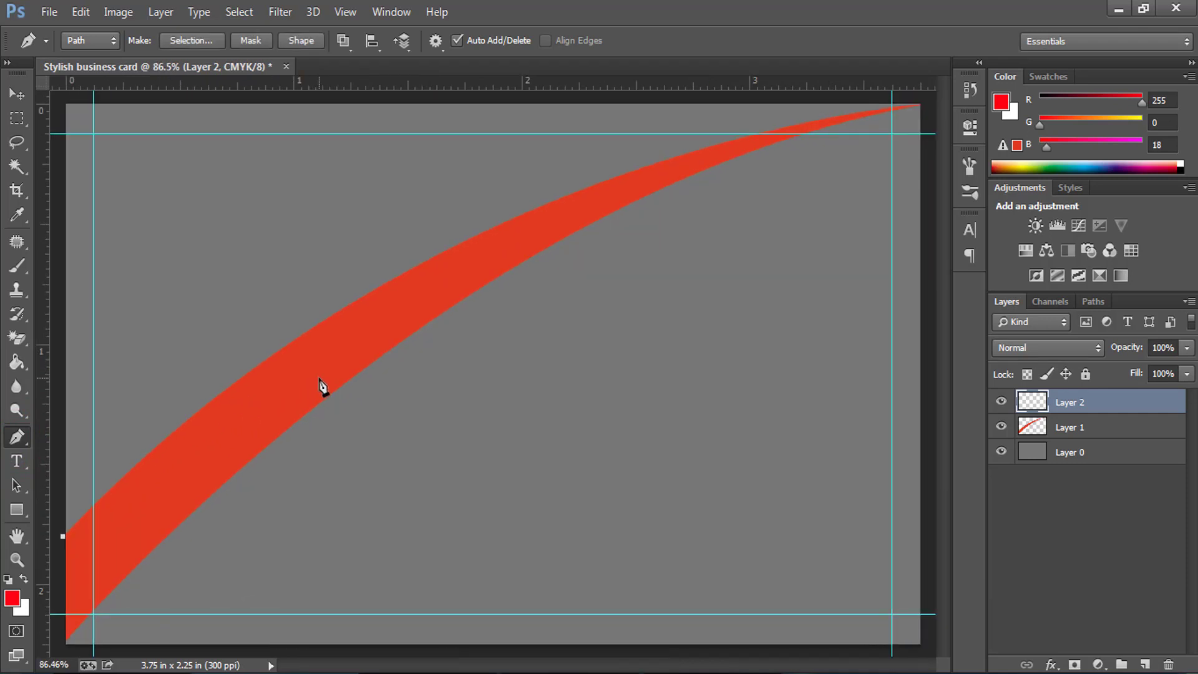
key(ctrl+minus)
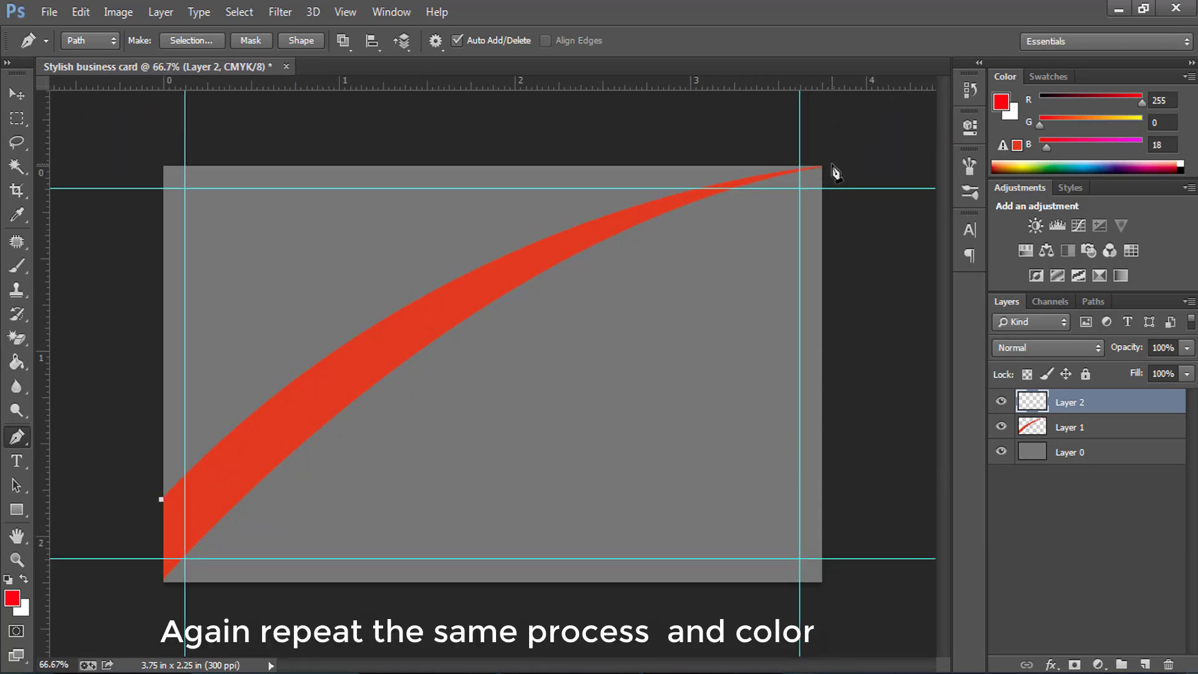
mouse_move(833, 166)
mouse_down()
mouse_move(1165, 176)
mouse_move(1196, 132)
mouse_up()
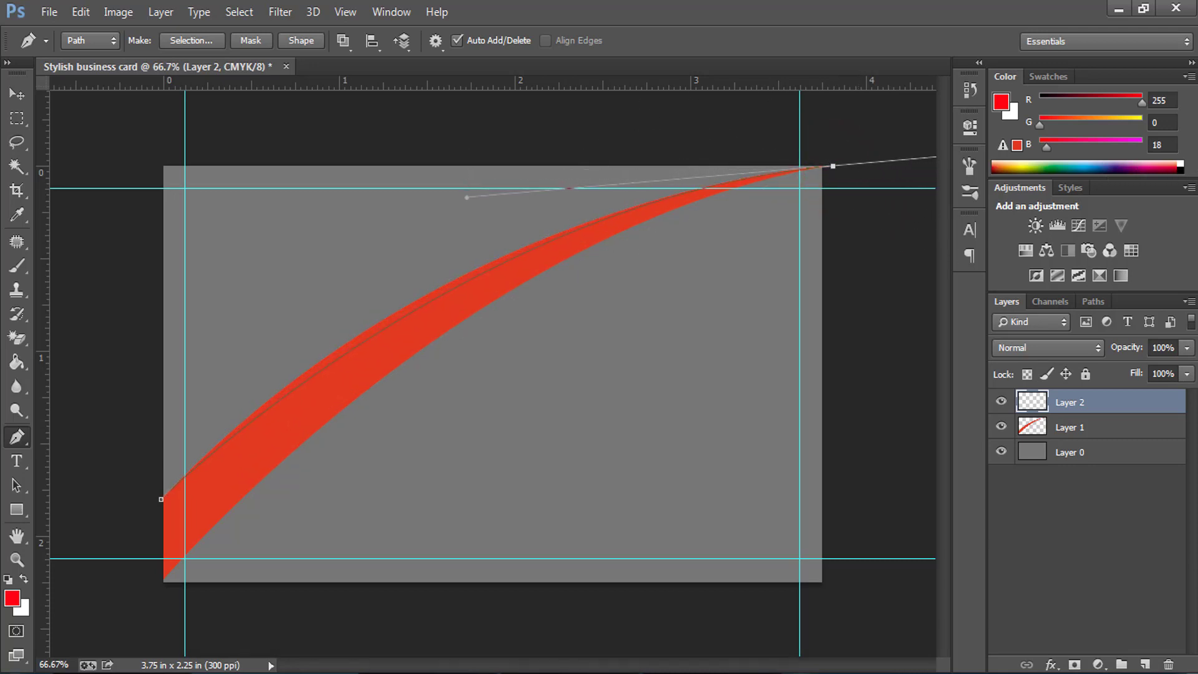
Step: Fine-tune the top curve's handles to flatten it and break the corner handle
key(ctrl+minus)
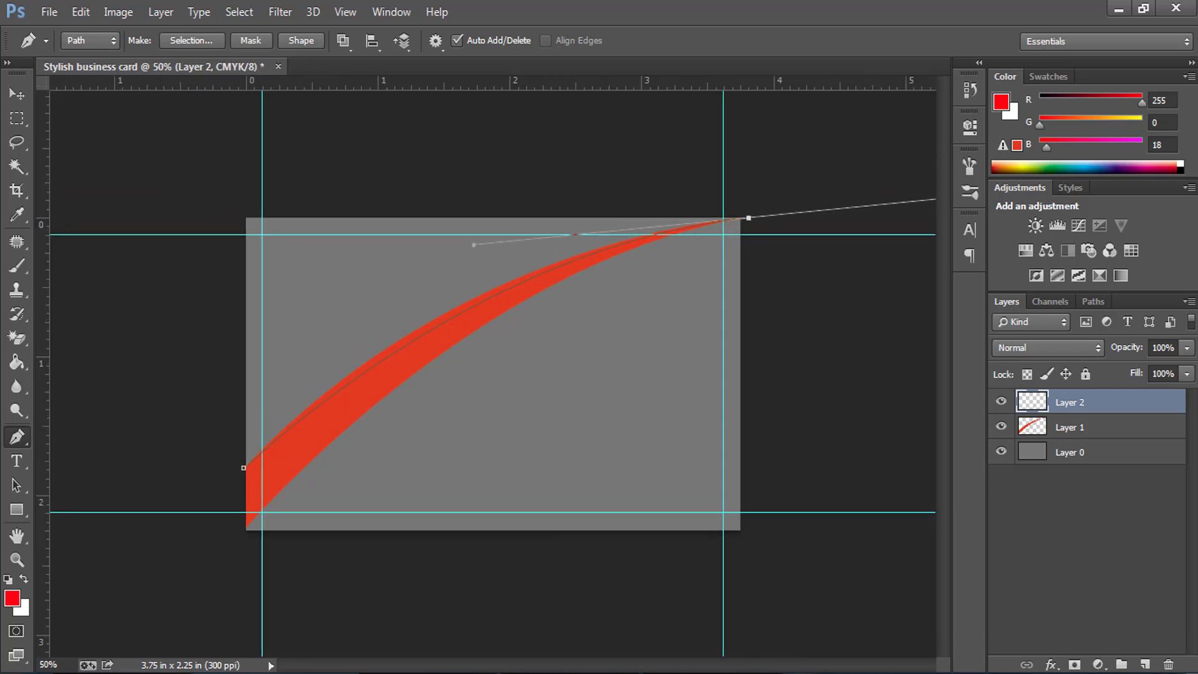
key(ctrl+minus)
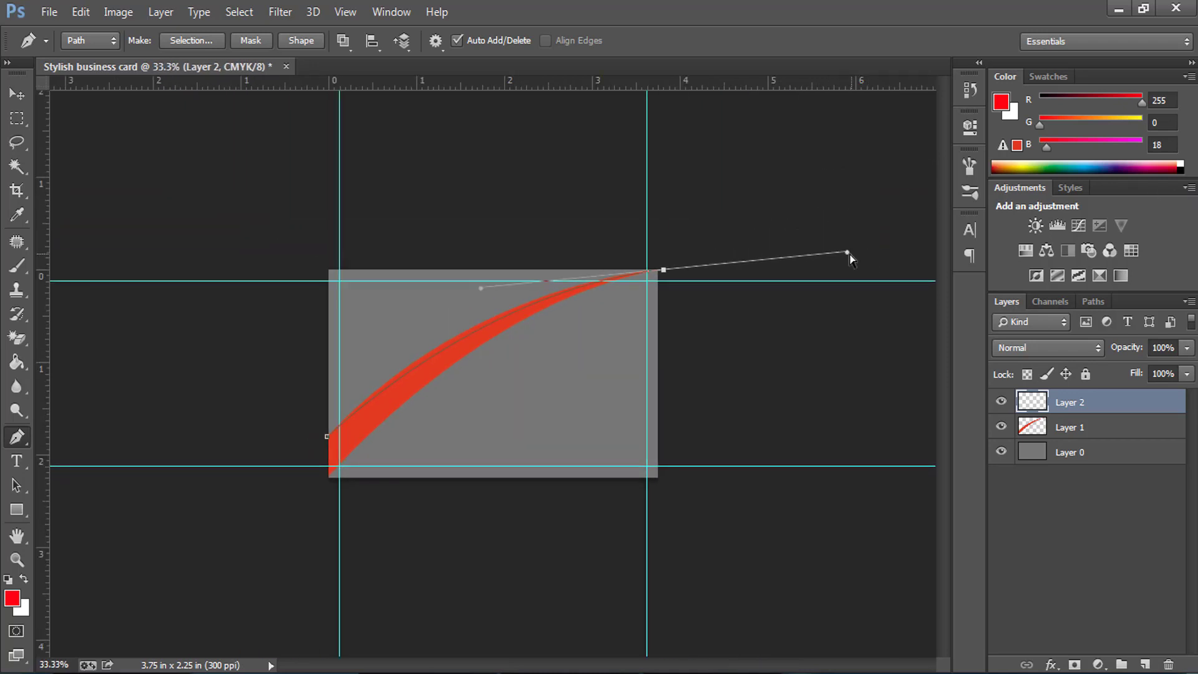
drag(848, 253, 896, 258)
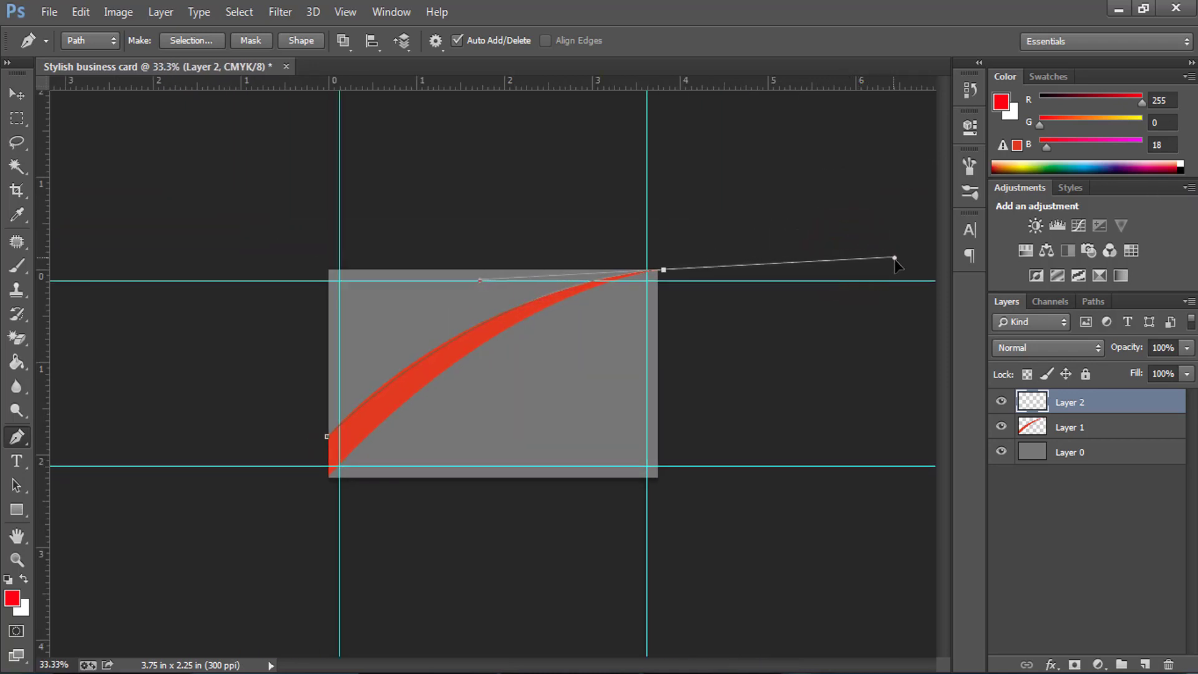
mouse_move(896, 258)
mouse_down()
mouse_move(1104, 260)
mouse_move(1174, 230)
mouse_up()
key(ctrl+minus)
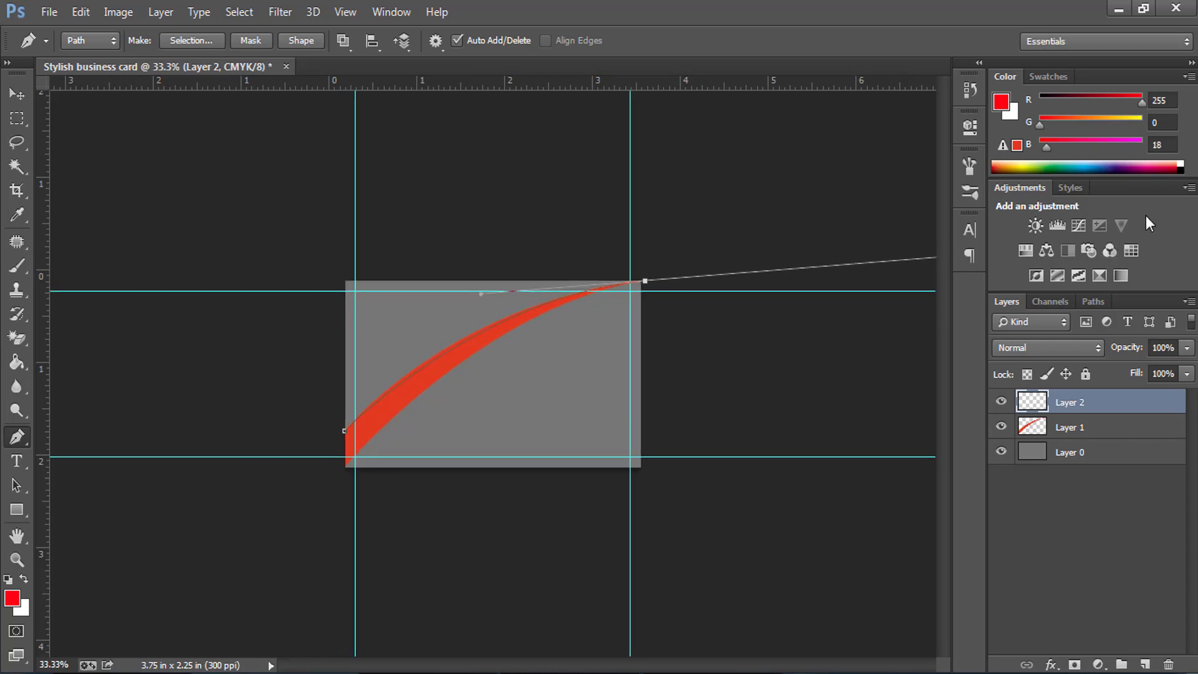
key(ctrl+minus)
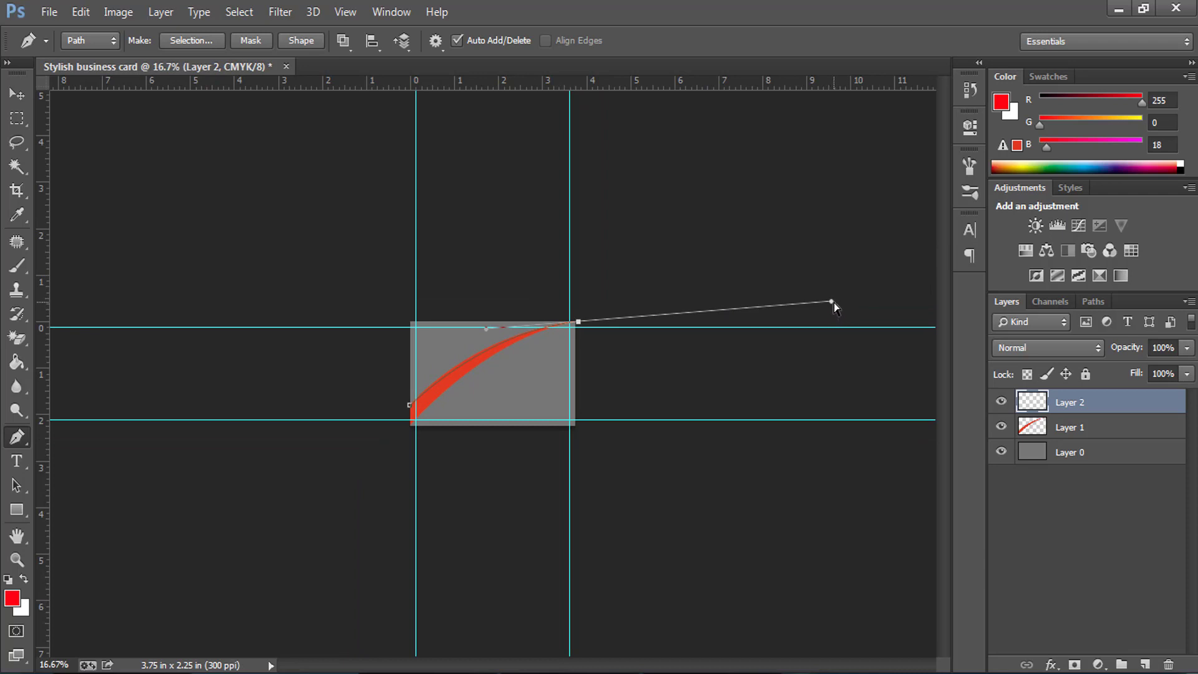
mouse_move(831, 303)
mouse_down()
mouse_move(870, 306)
mouse_move(1147, 236)
mouse_move(1140, 365)
mouse_move(1132, 276)
mouse_move(1106, 207)
mouse_move(766, 271)
mouse_move(717, 347)
mouse_move(769, 323)
mouse_move(775, 307)
mouse_move(773, 324)
mouse_move(746, 310)
mouse_move(746, 326)
mouse_move(746, 313)
mouse_up()
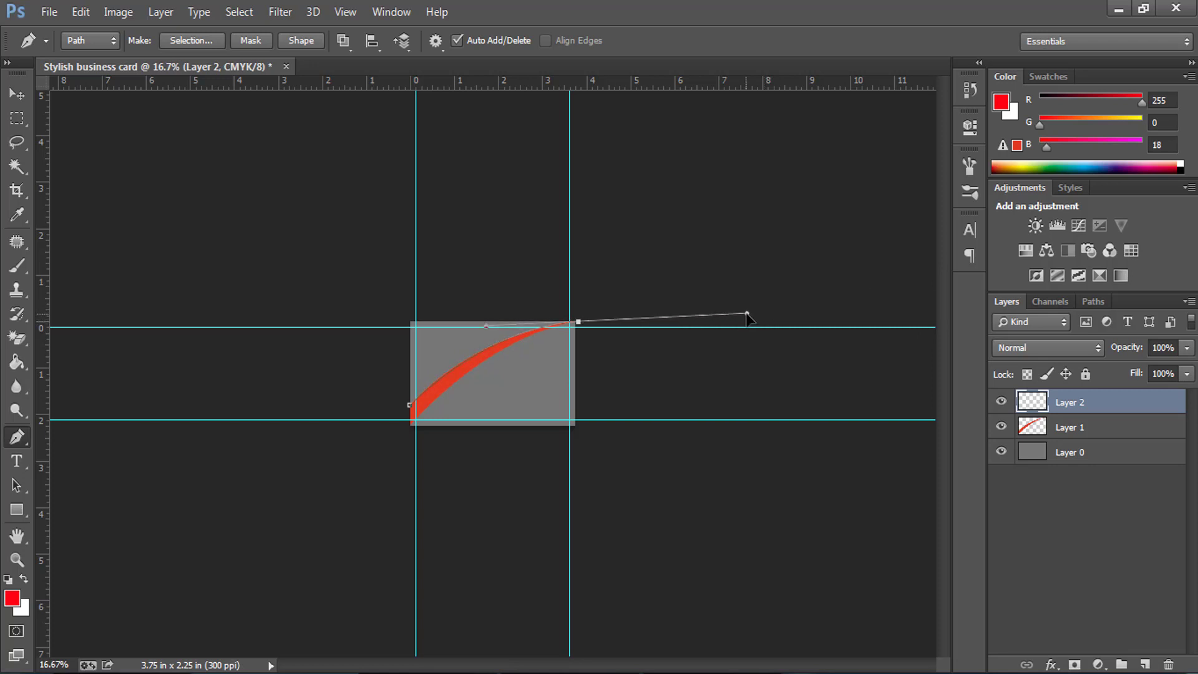
key(ctrl+plus)
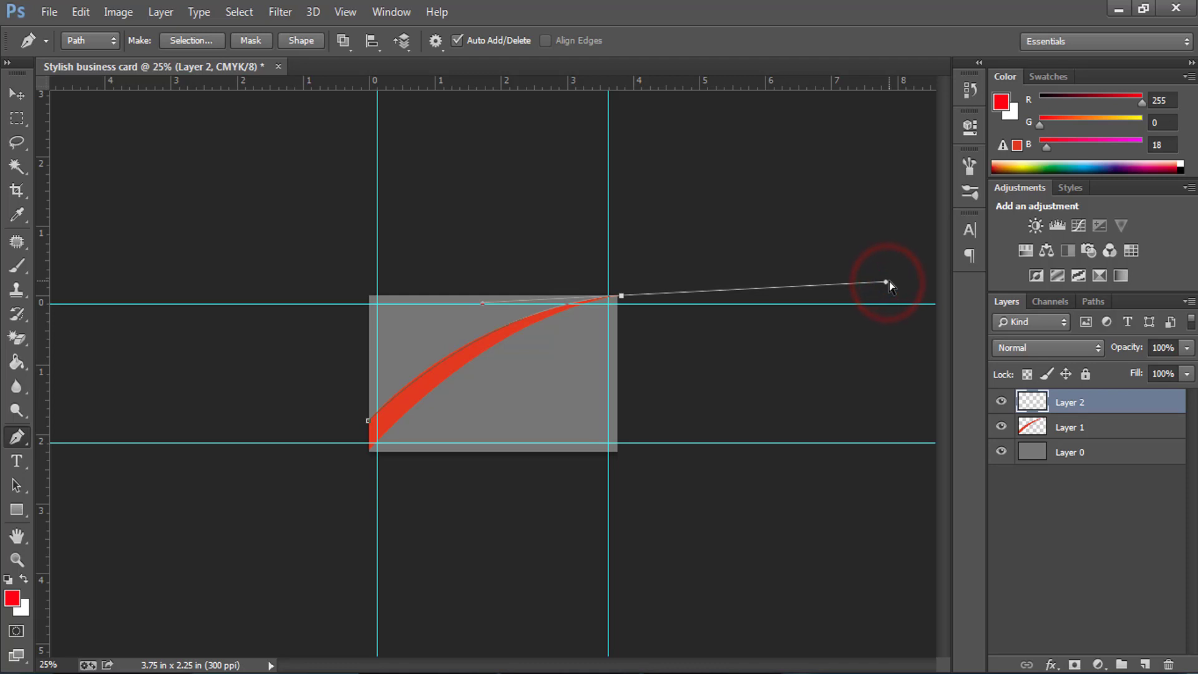
mouse_move(887, 282)
mouse_down()
mouse_move(886, 294)
mouse_move(1095, 271)
mouse_move(1123, 290)
mouse_up()
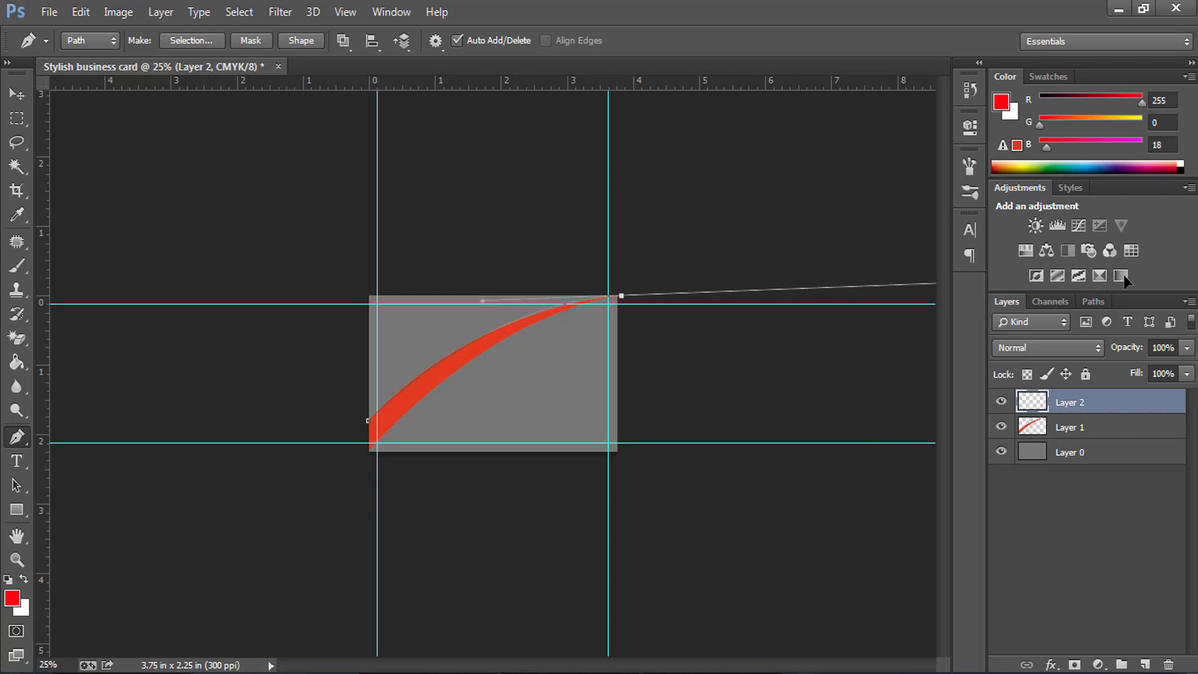
drag(1121, 285, 1119, 272)
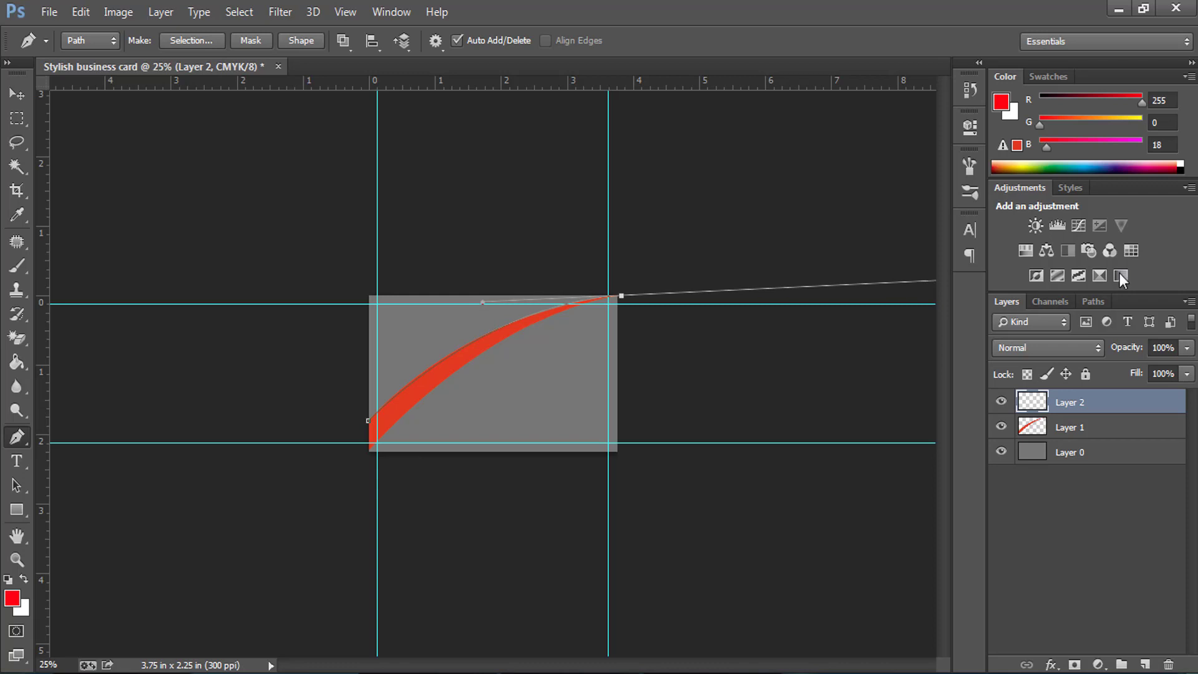
click(622, 297)
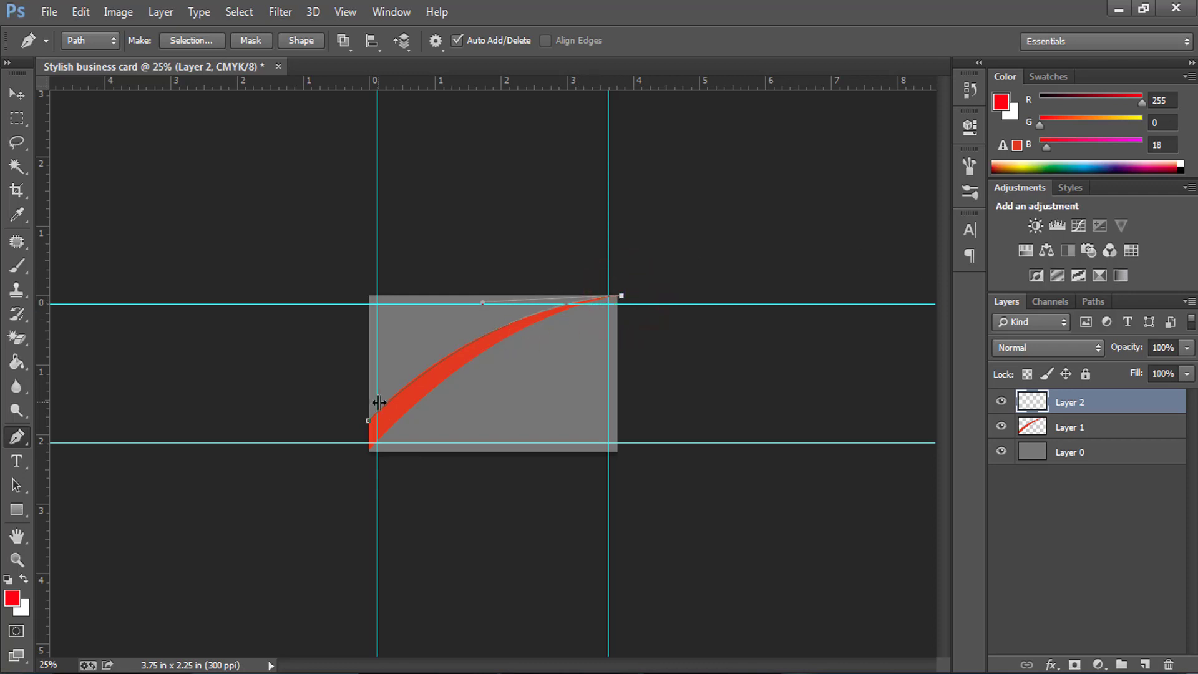
key(ctrl+0)
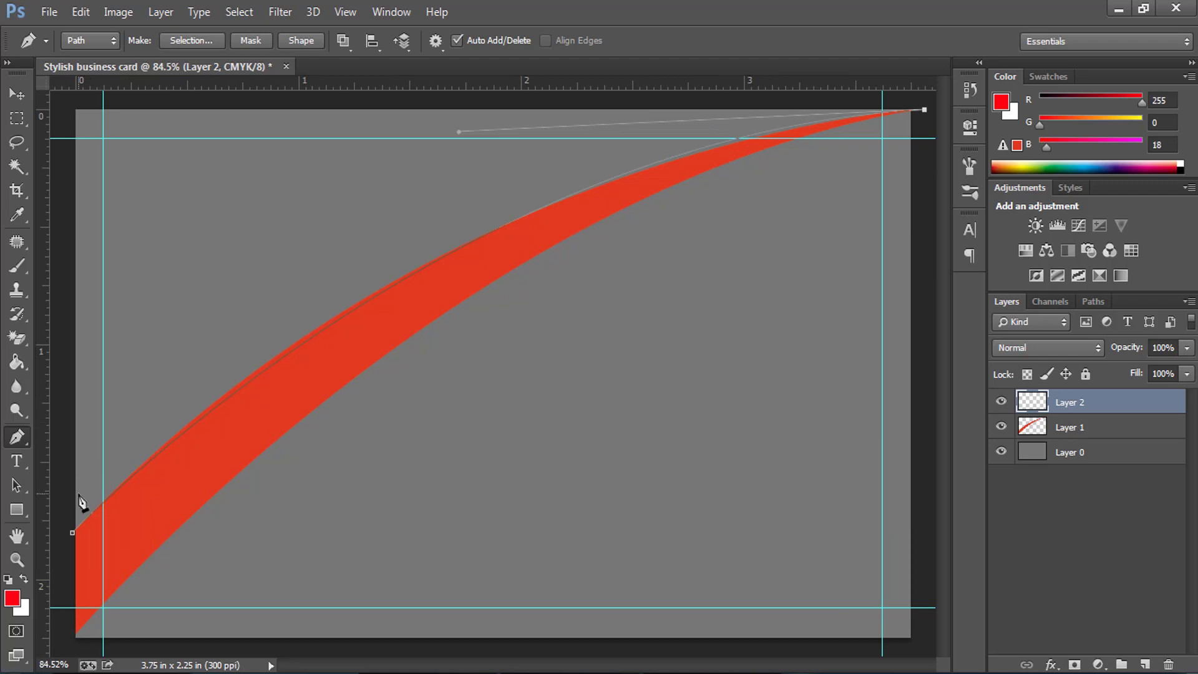
Step: Add a curved return point on the left edge and close the band outline
click(72, 460)
drag(71, 464, 31, 540)
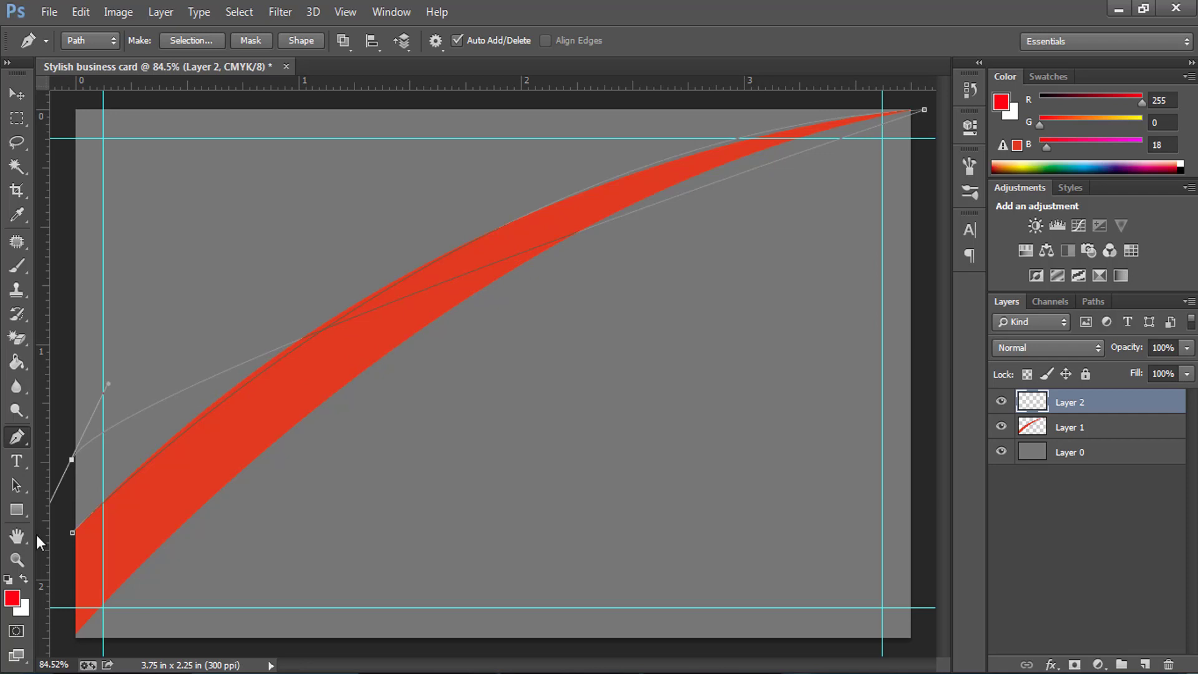
key(ctrl+z)
key(ctrl+minus)
key(ctrl+minus)
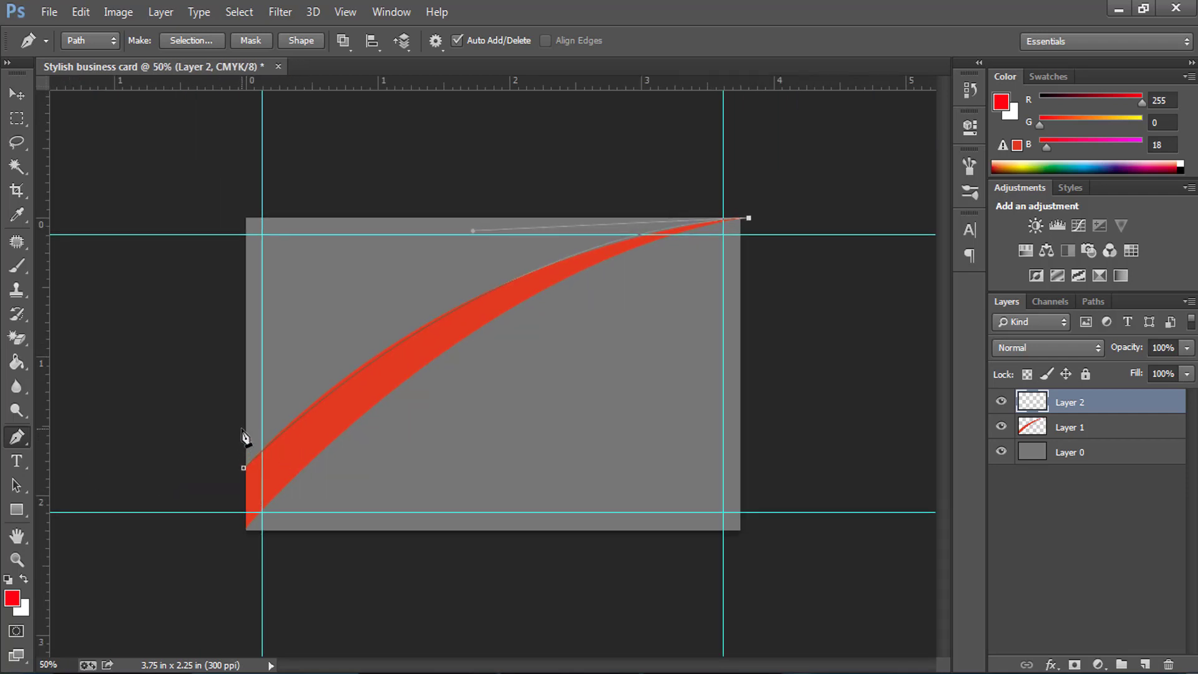
drag(243, 429, 68, 638)
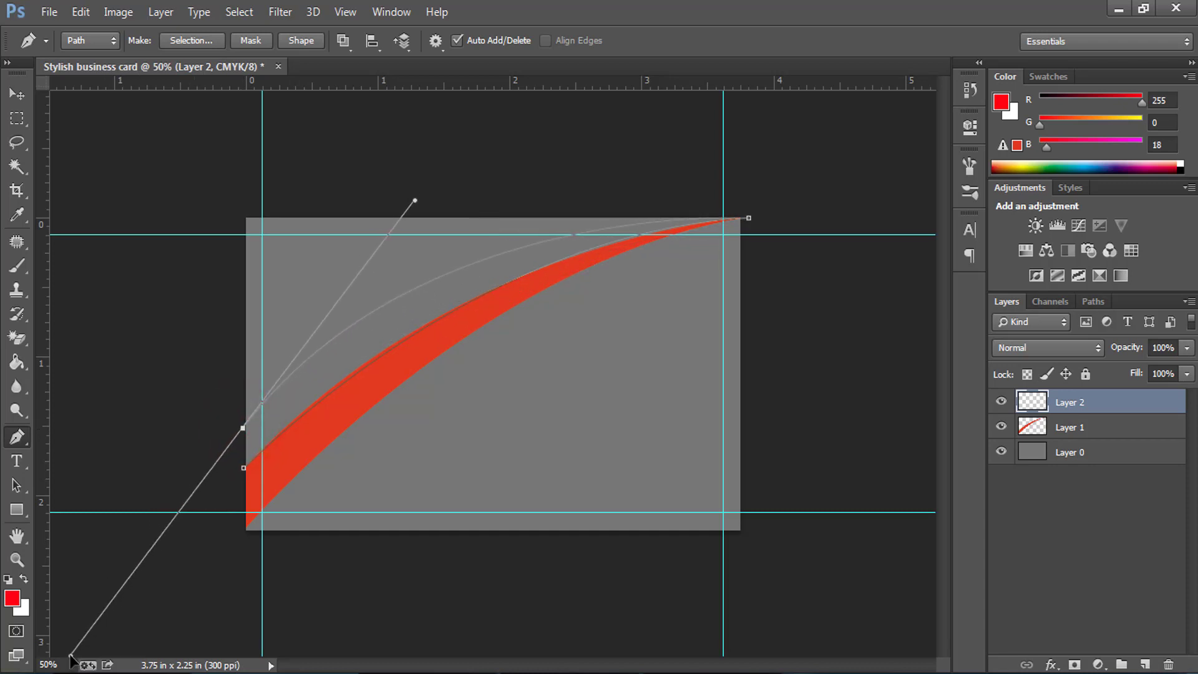
drag(68, 638, 44, 632)
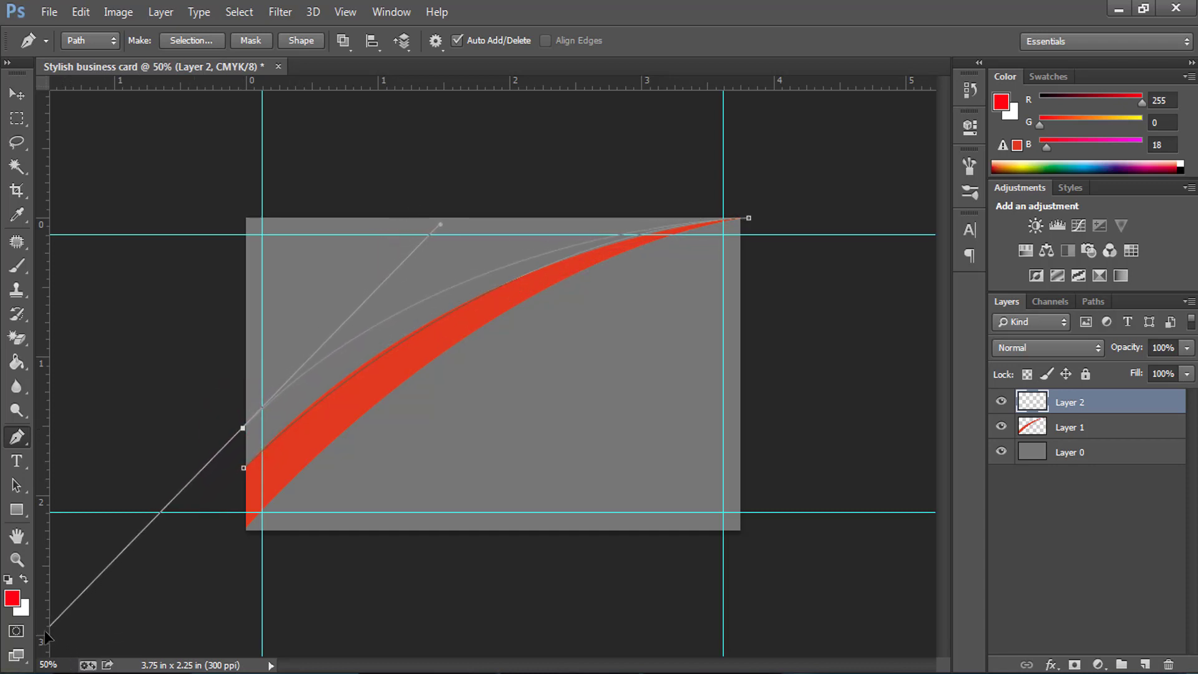
click(243, 468)
click(243, 428)
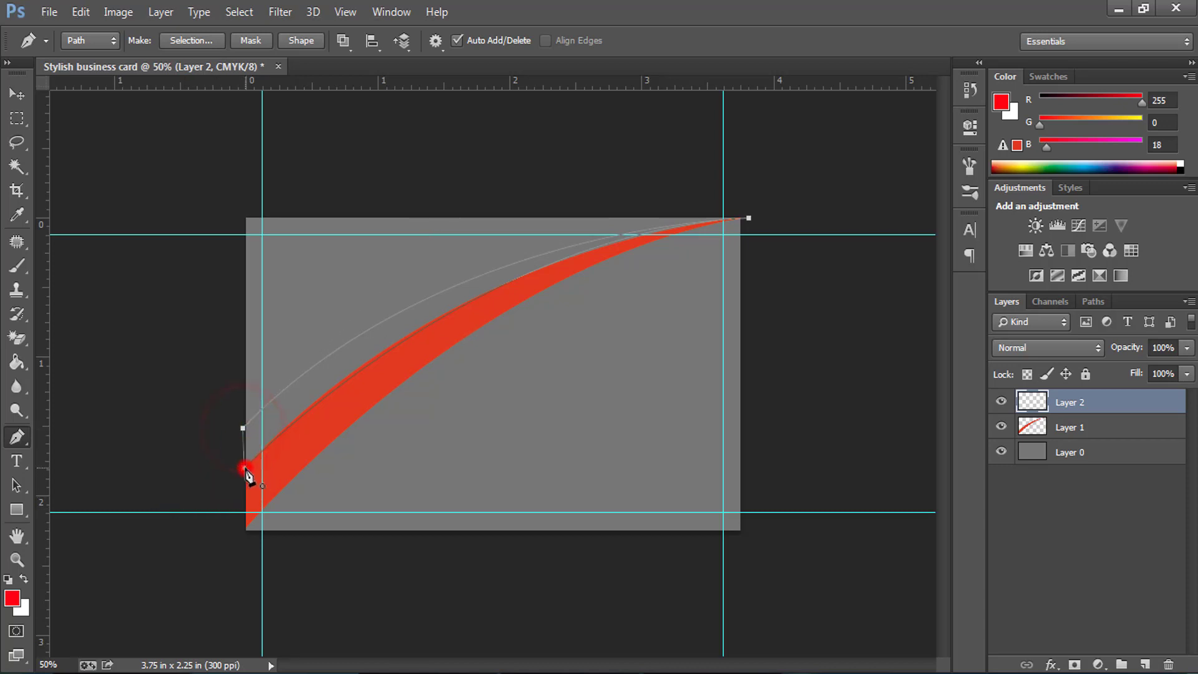
click(243, 467)
Step: Fill the band selection bright green, deselect, and add an empty Layer 3
right_click(250, 443)
click(430, 302)
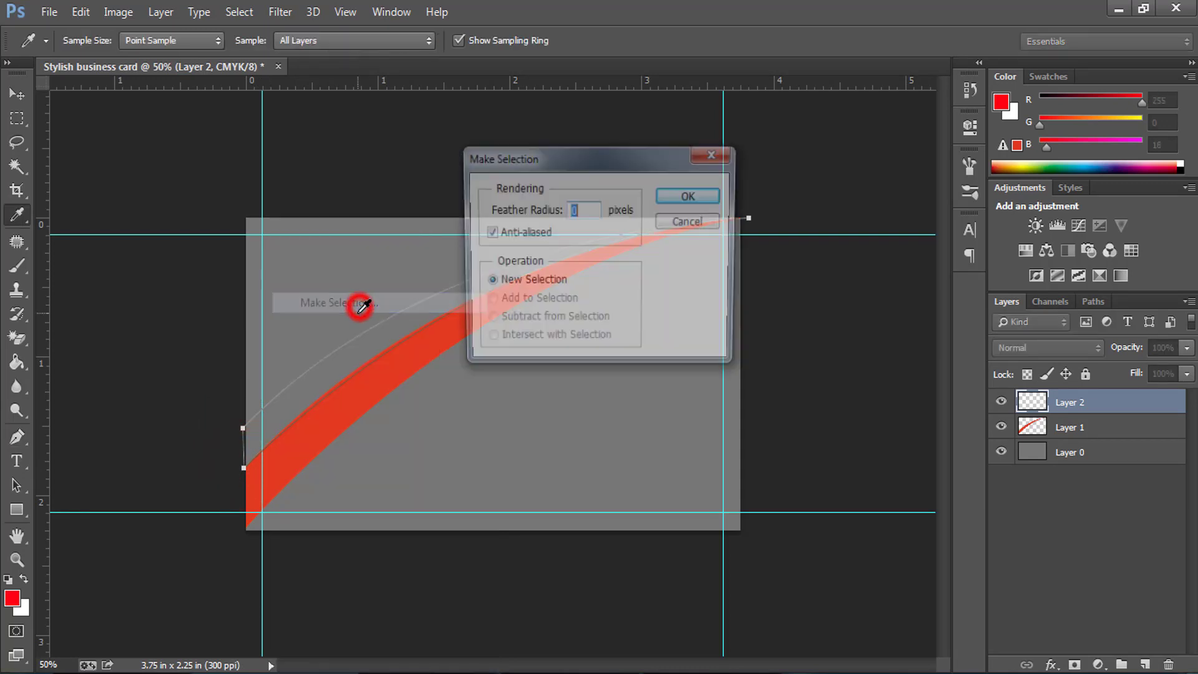
key(Return)
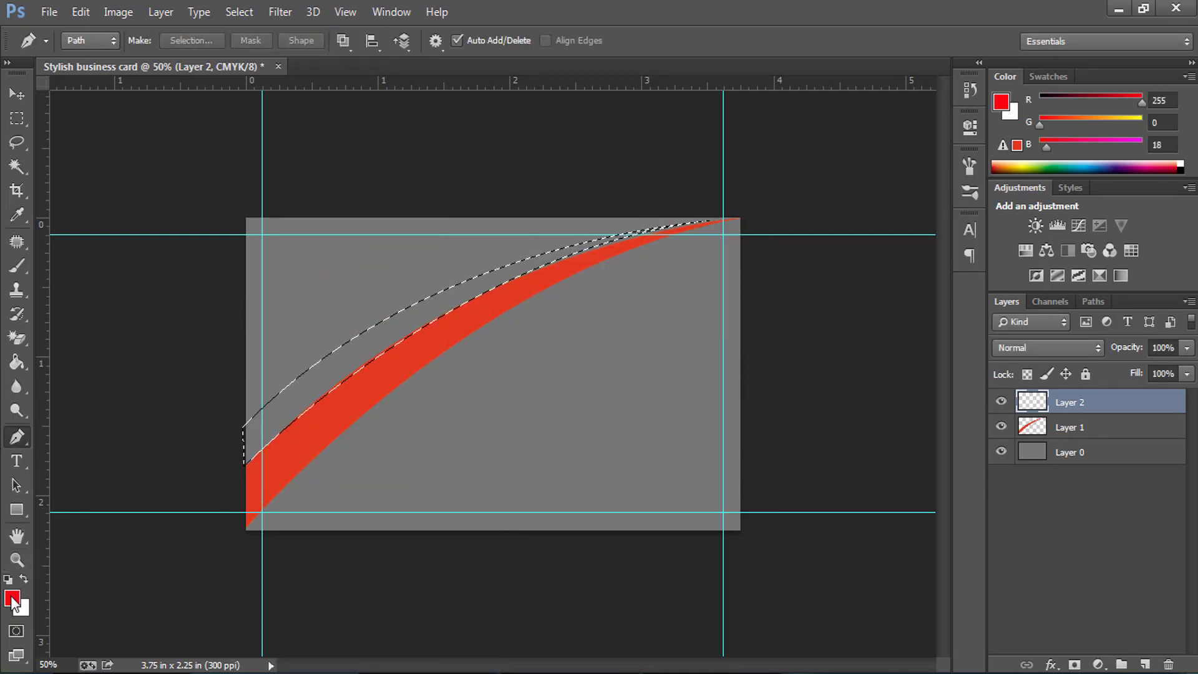
click(12, 597)
click(335, 448)
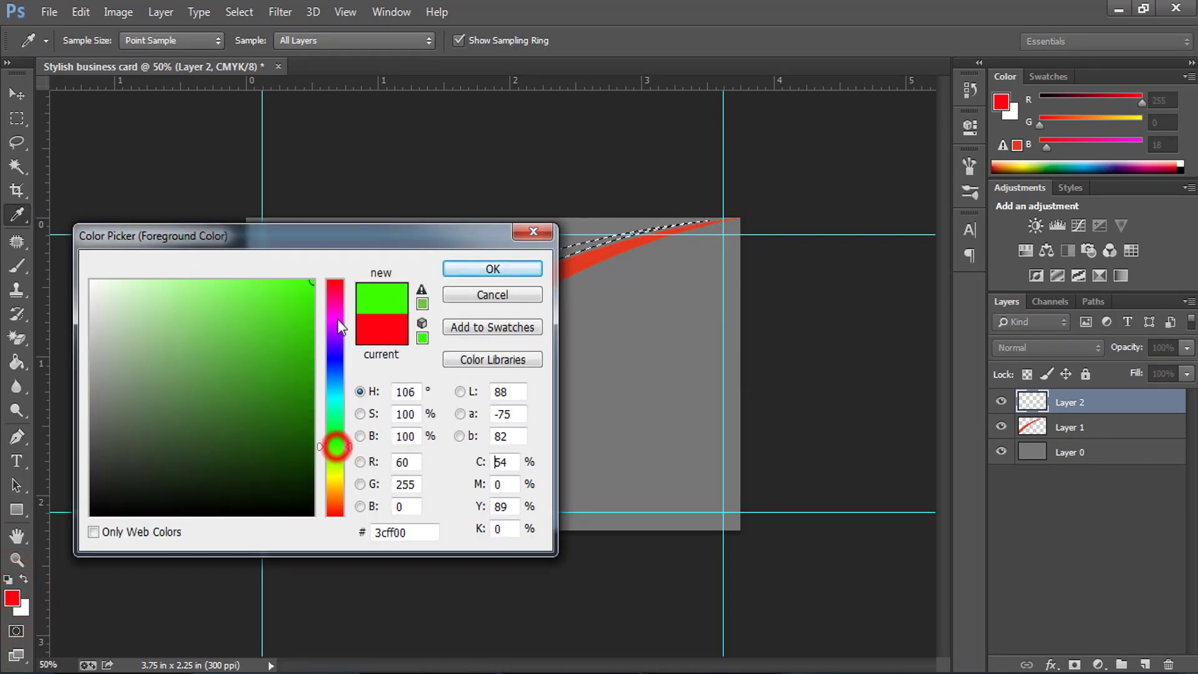
click(457, 268)
key(p)
click(16, 362)
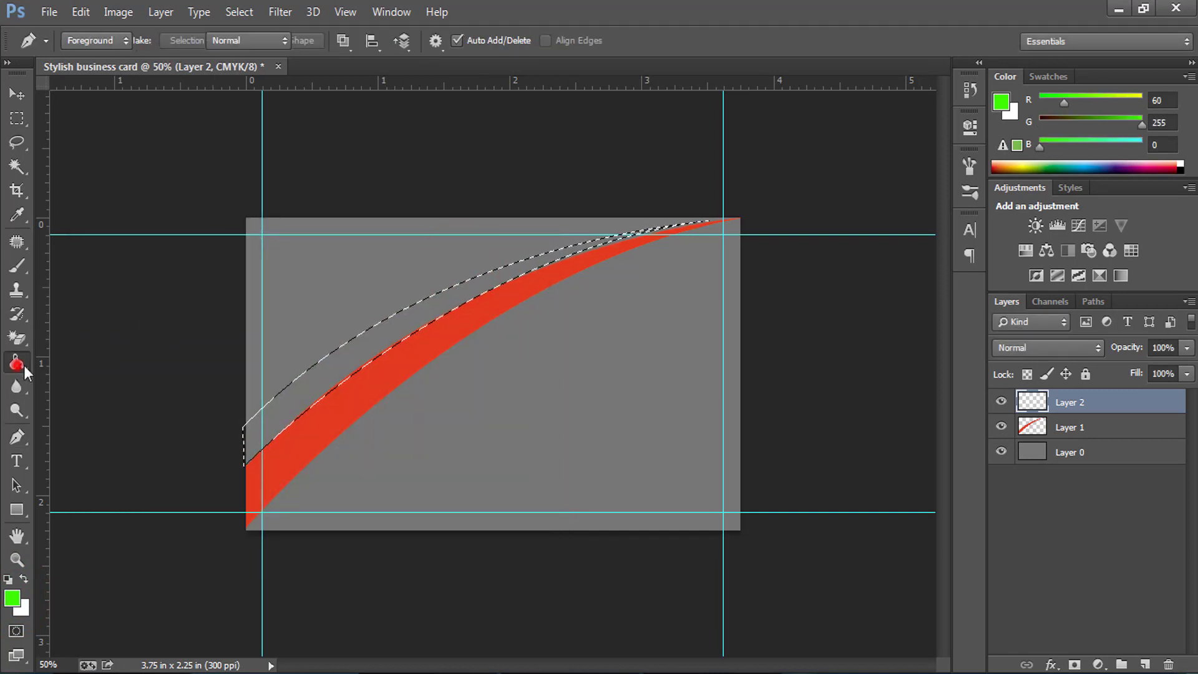
click(368, 343)
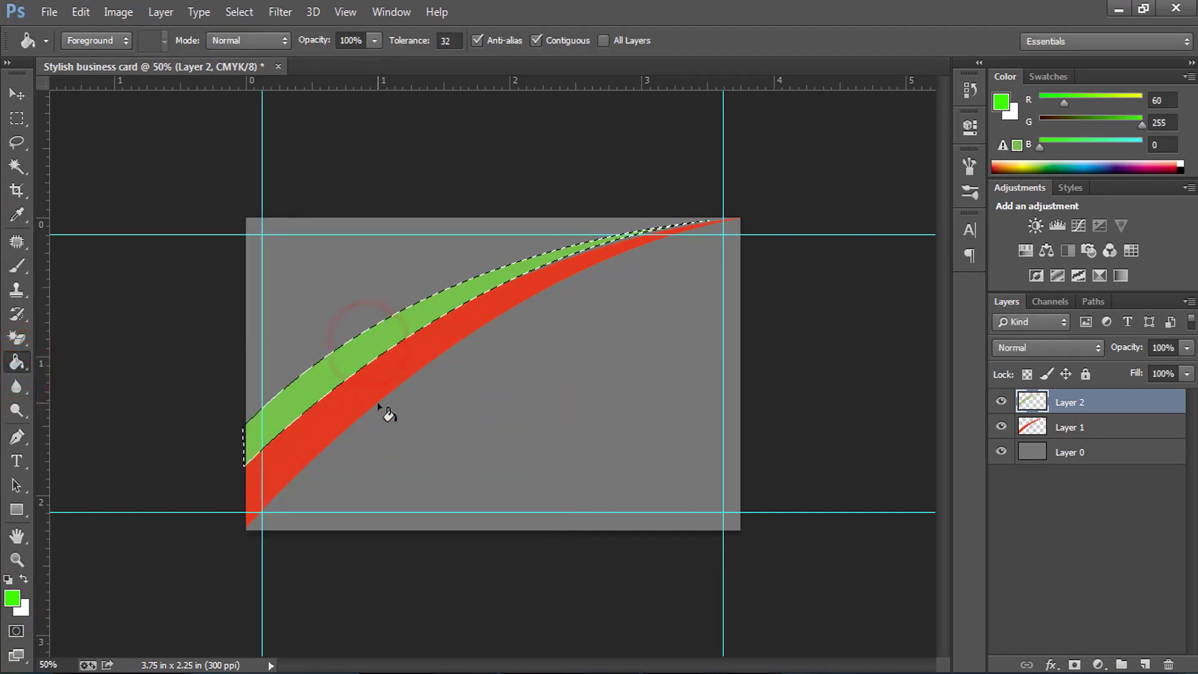
key(ctrl+d)
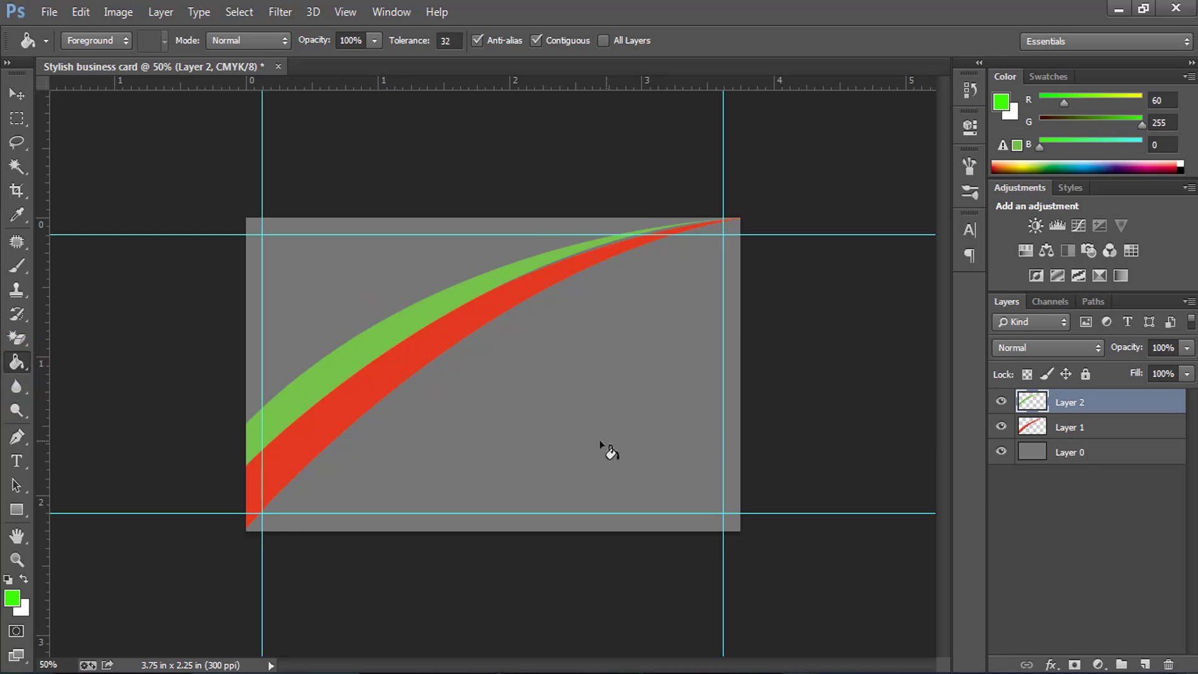
click(1146, 663)
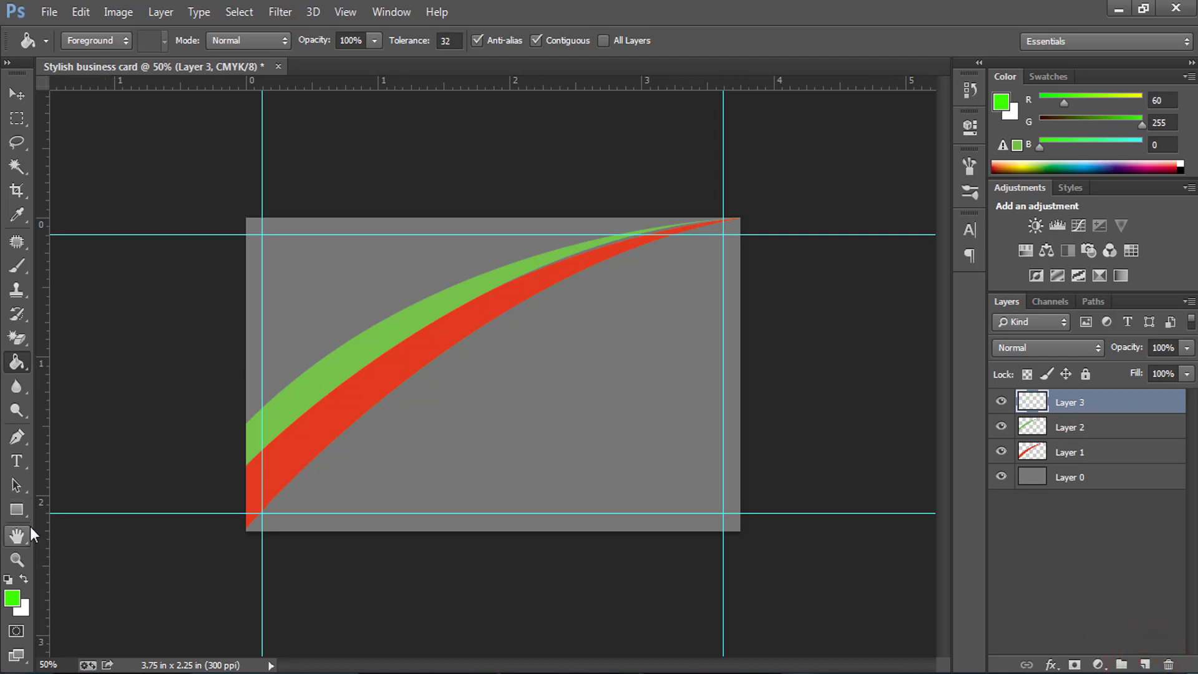
Step: Sketch a trial curve from the left edge to the top-right corner, then dismiss it
click(16, 436)
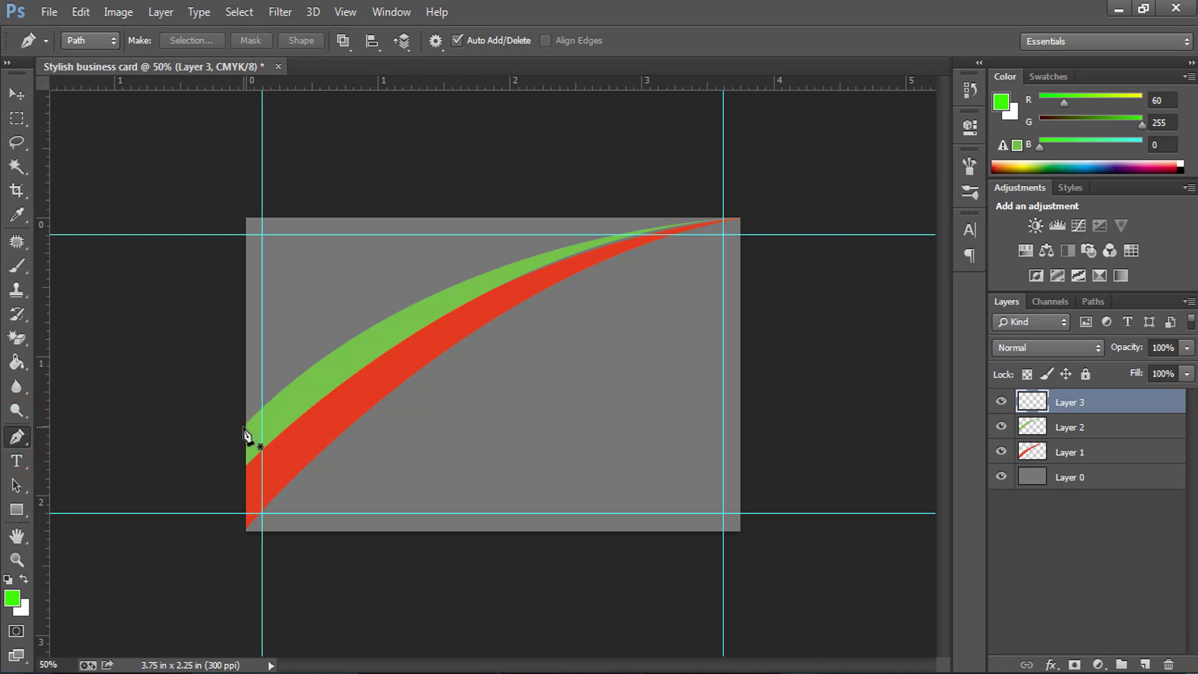
click(242, 425)
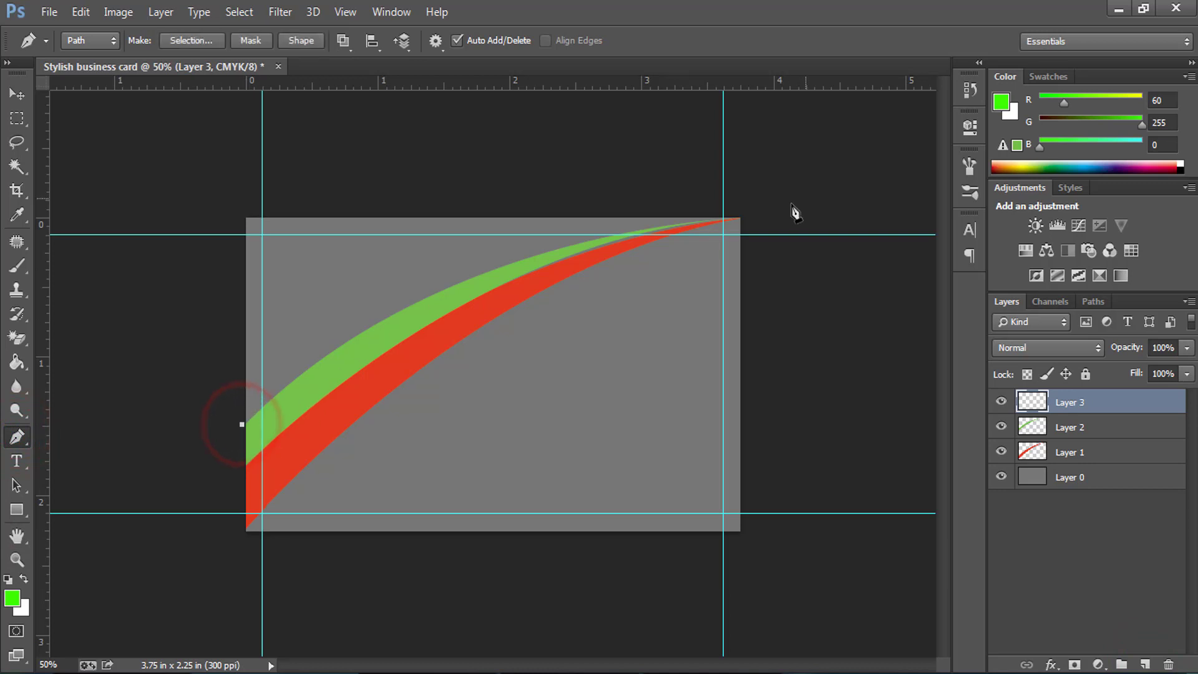
drag(751, 218, 1001, 266)
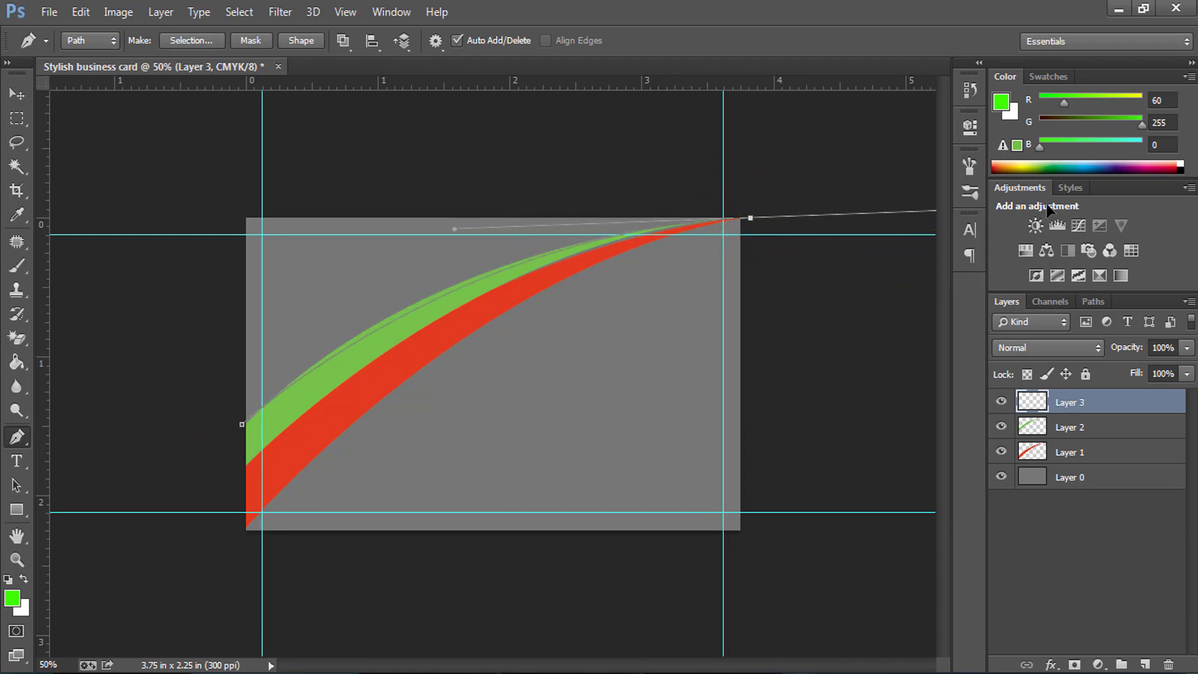
mouse_move(1001, 261)
mouse_down()
mouse_move(1088, 201)
mouse_move(1079, 190)
mouse_up()
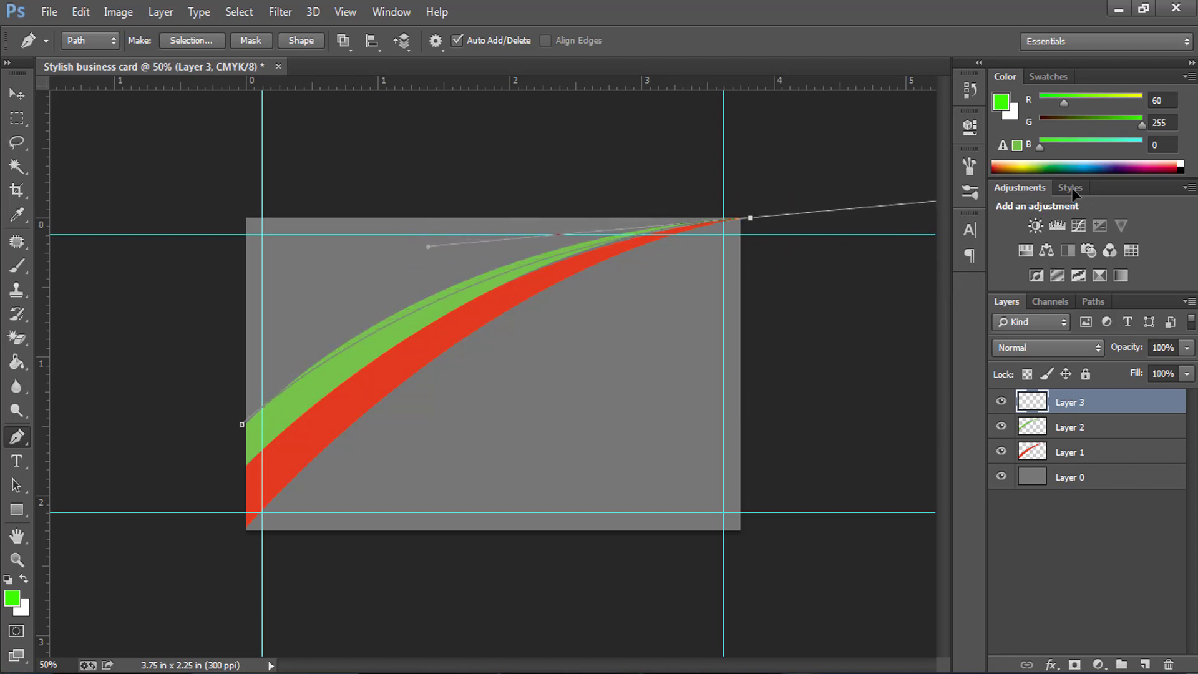
drag(1079, 190, 1055, 195)
ctrl+click(366, 388)
key(Escape)
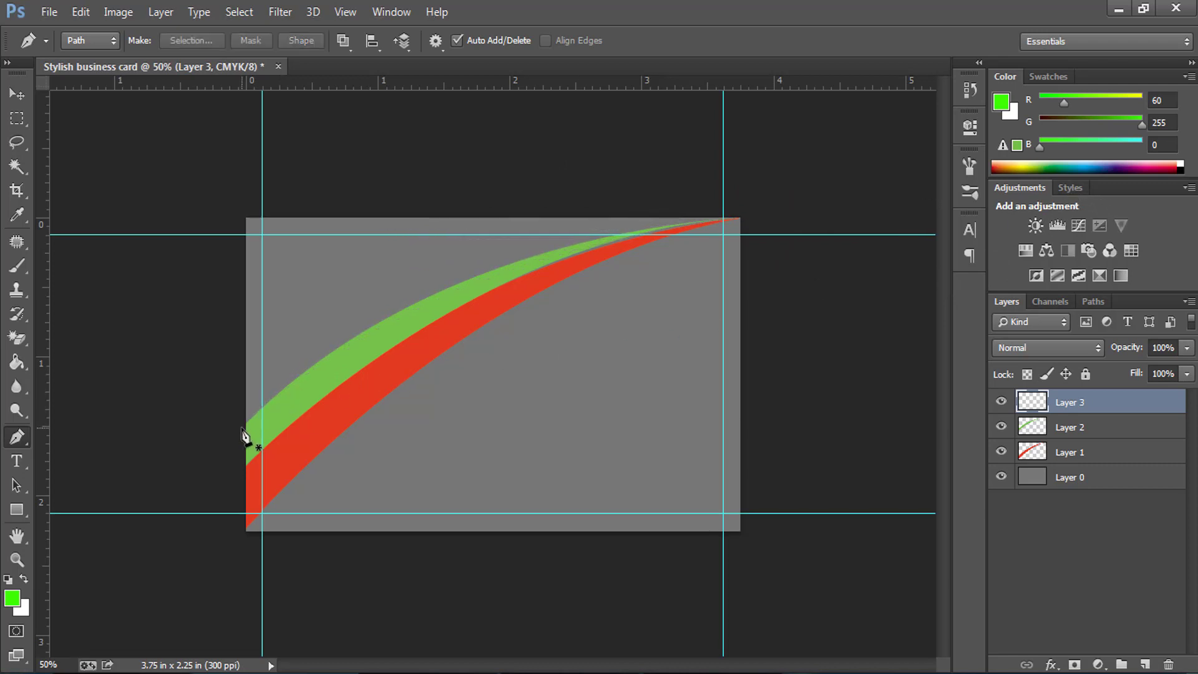
Step: Draw a new path from the left edge arcing to the top-right corner and refine its handles
click(242, 428)
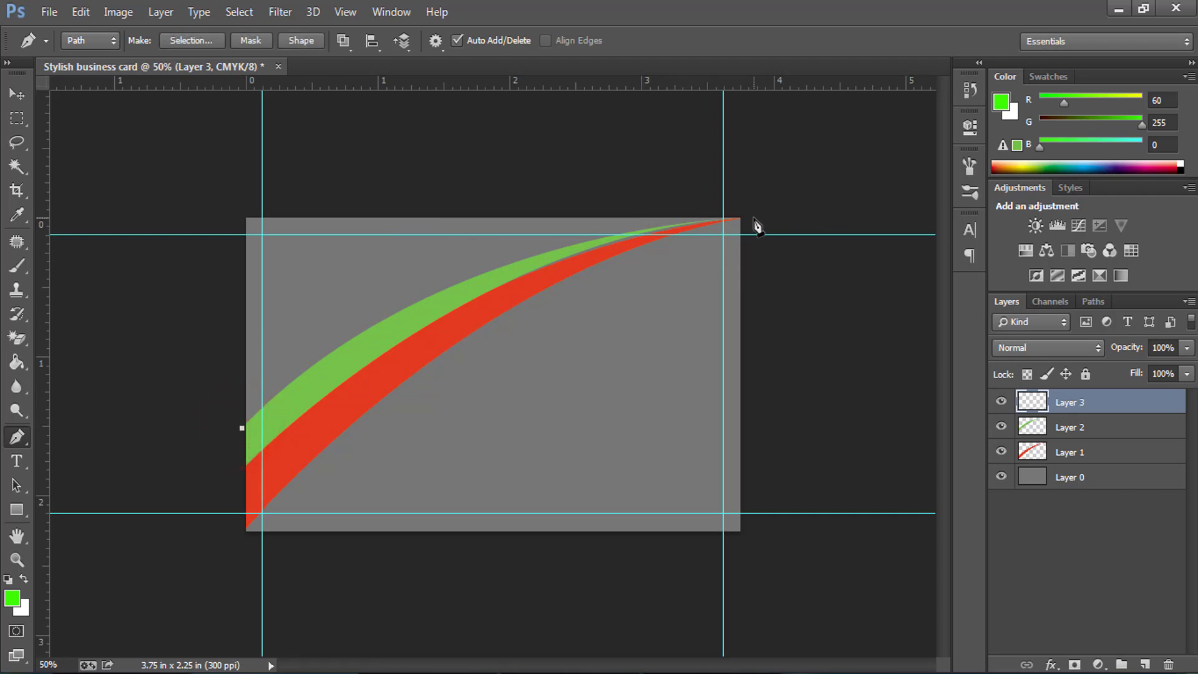
mouse_move(752, 217)
mouse_down()
mouse_move(1127, 212)
mouse_move(1151, 167)
mouse_move(1136, 182)
mouse_move(1142, 169)
mouse_up()
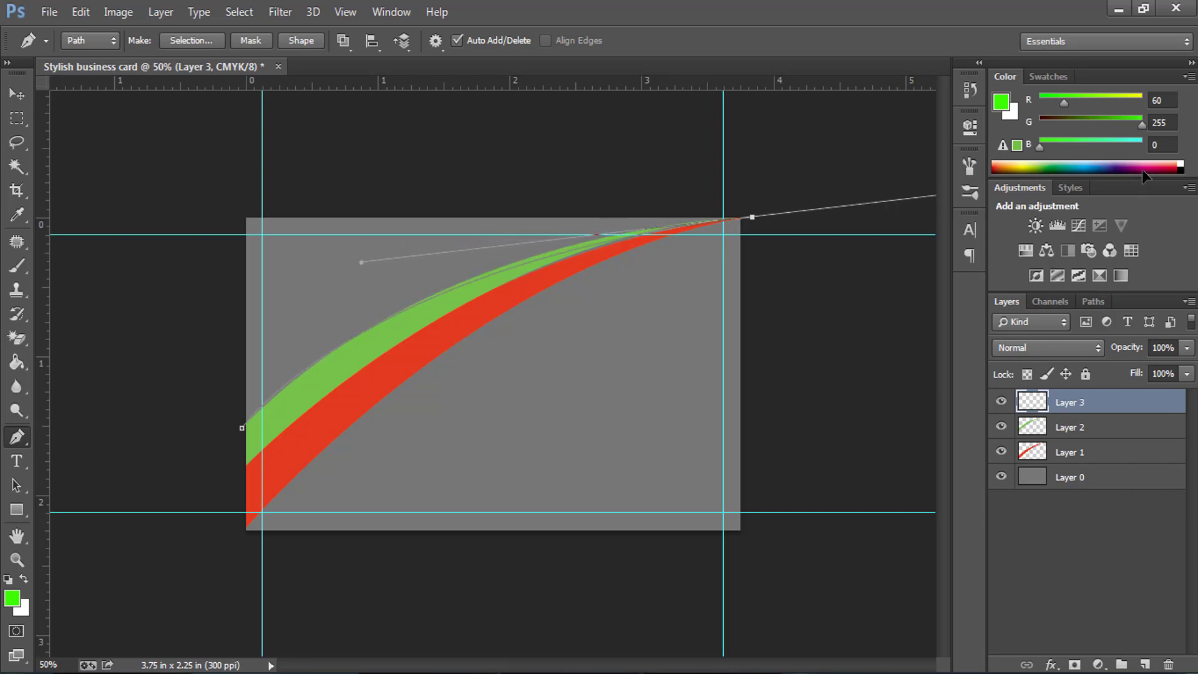
click(744, 218)
mouse_move(797, 254)
mouse_down()
mouse_move(980, 219)
mouse_move(1016, 227)
mouse_move(1090, 190)
mouse_up()
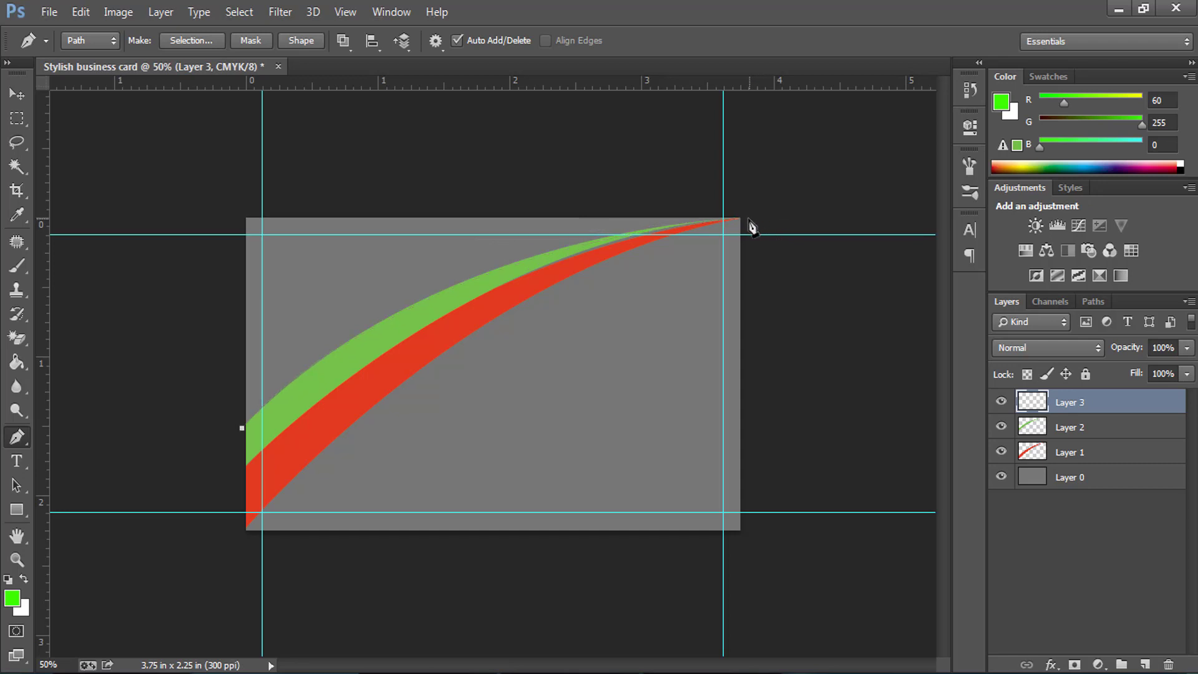
mouse_move(745, 219)
mouse_down()
mouse_move(974, 223)
mouse_move(1100, 193)
mouse_up()
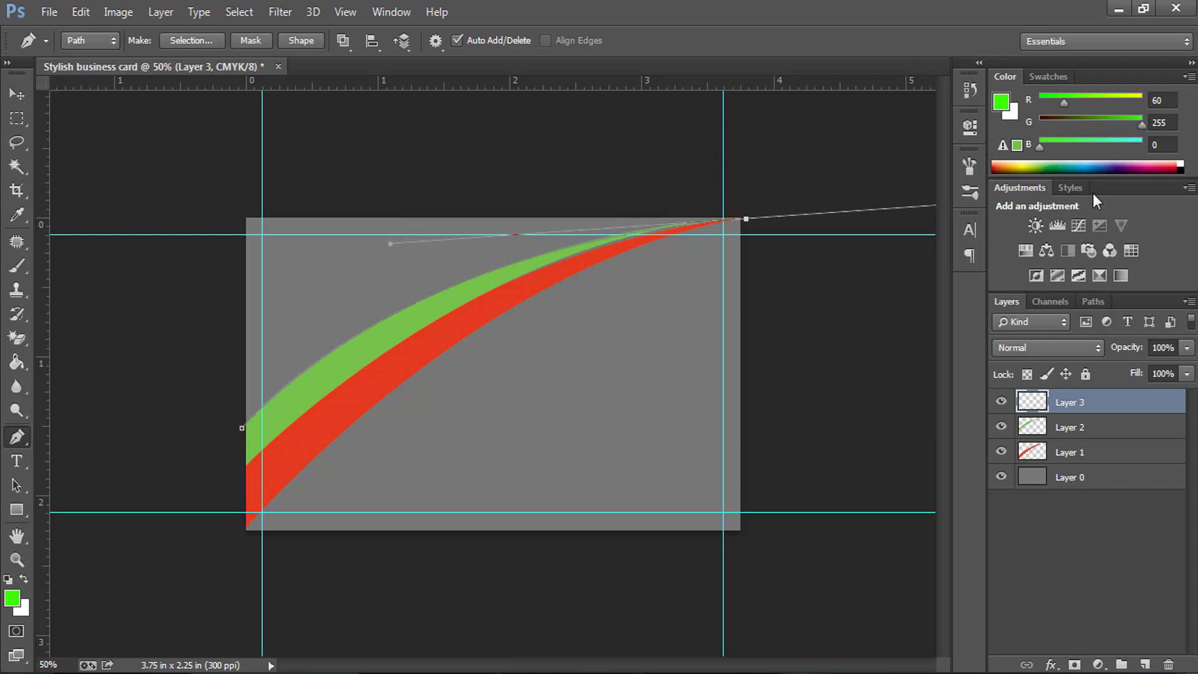
click(746, 220)
Step: Add a curved return anchor on the left edge, leaving the band nearly closed
click(245, 382)
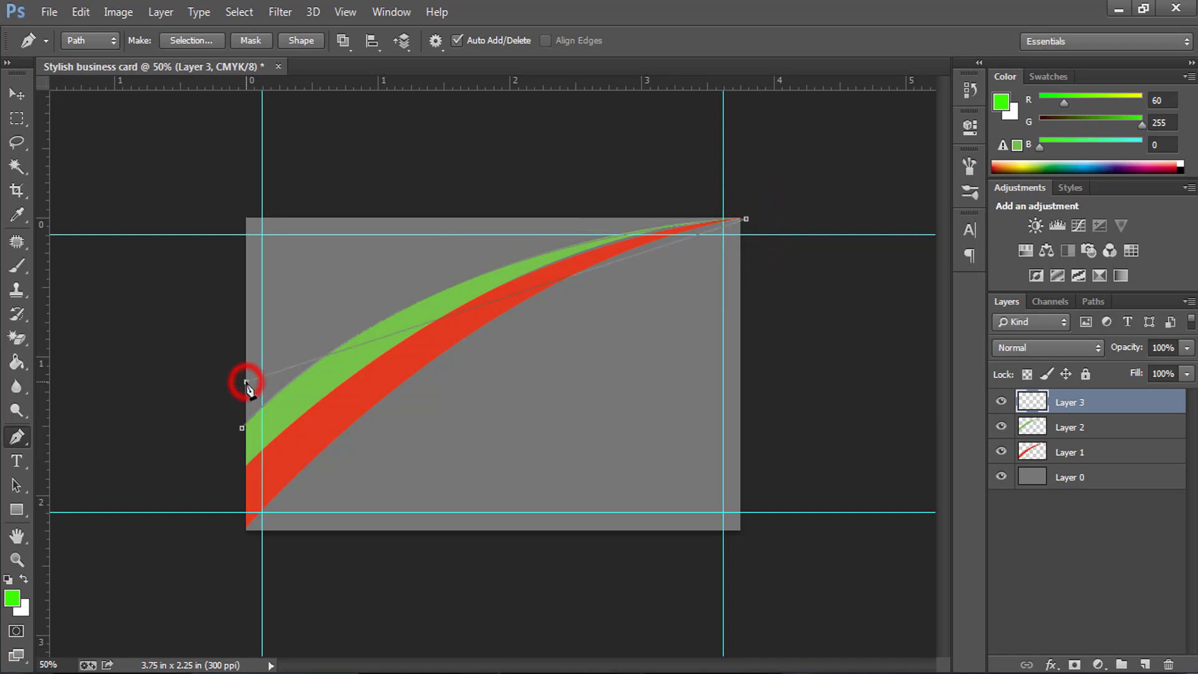
click(243, 382)
drag(243, 382, 91, 551)
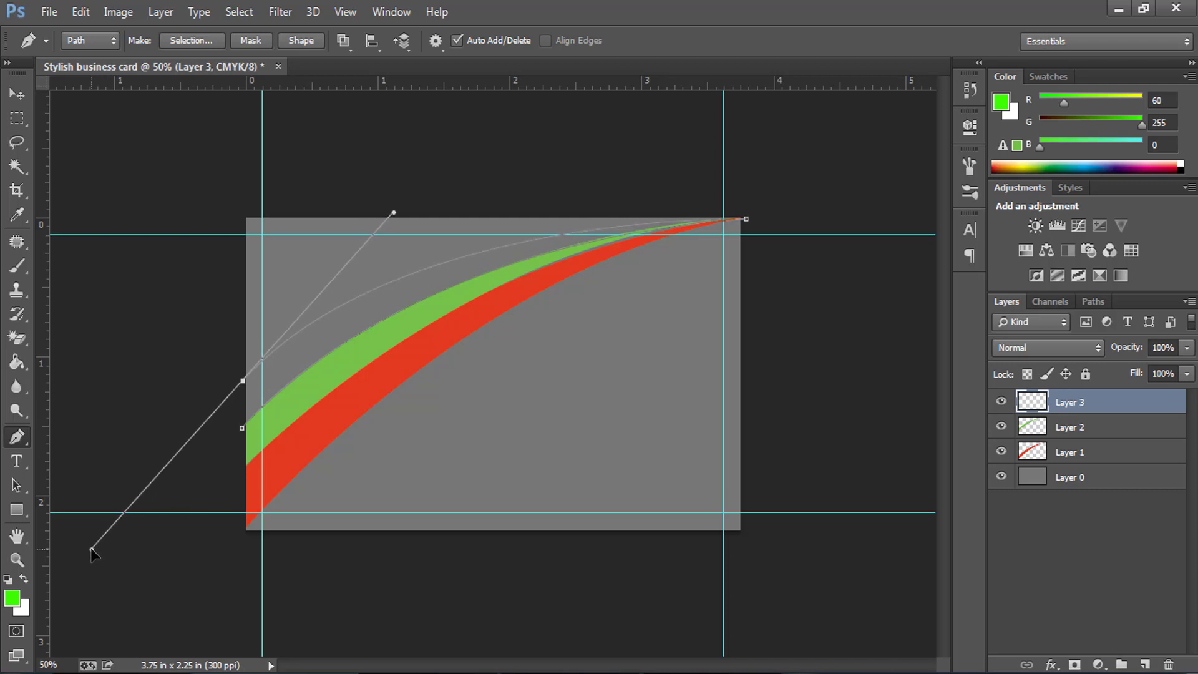
click(241, 428)
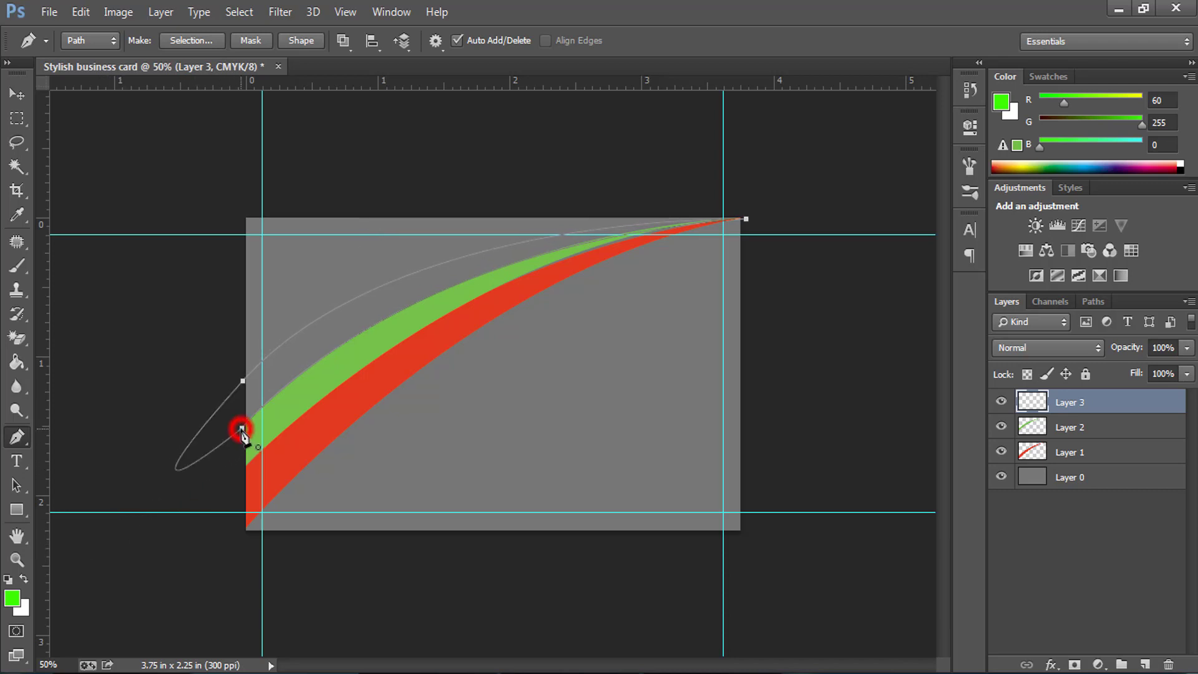
key(ctrl+z)
alt+click(243, 381)
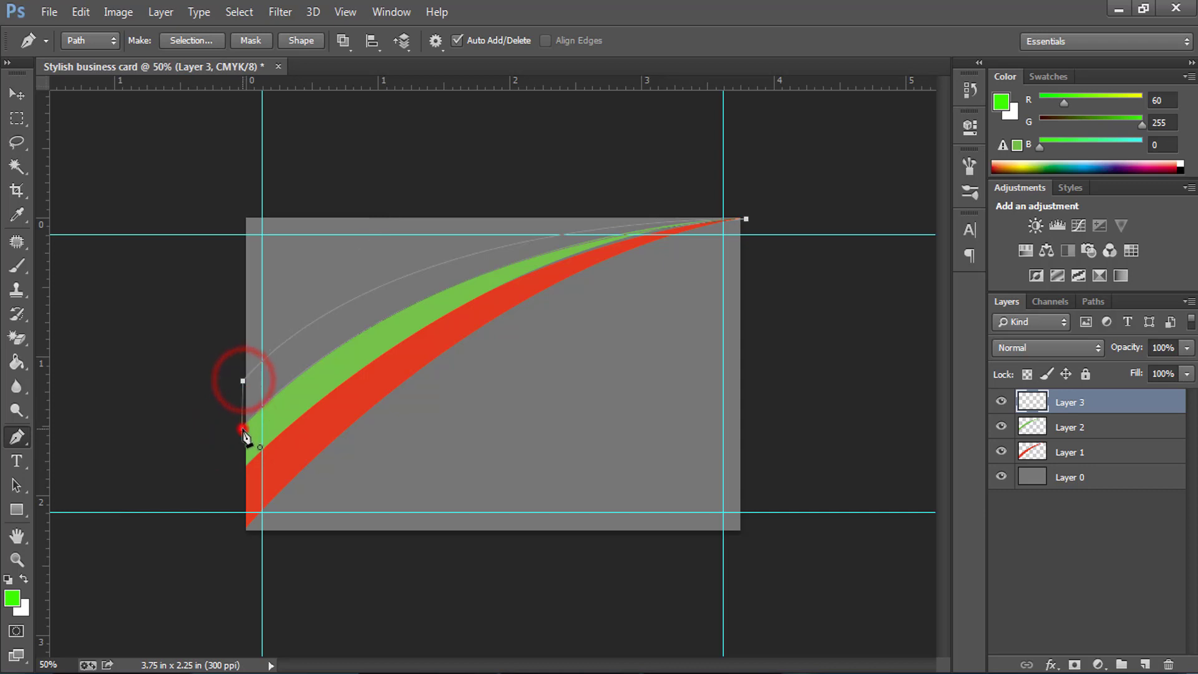
Step: Convert the third path to a selection, fill it yellow, and deselect
right_click(242, 428)
click(347, 307)
key(Return)
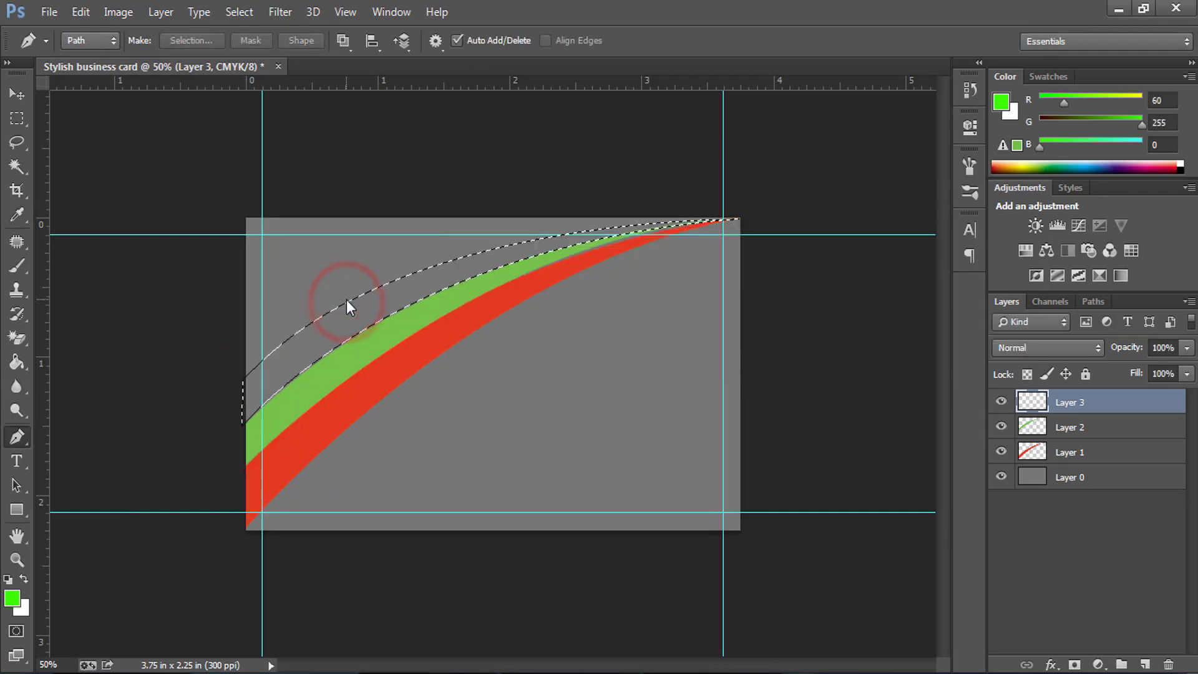
click(11, 598)
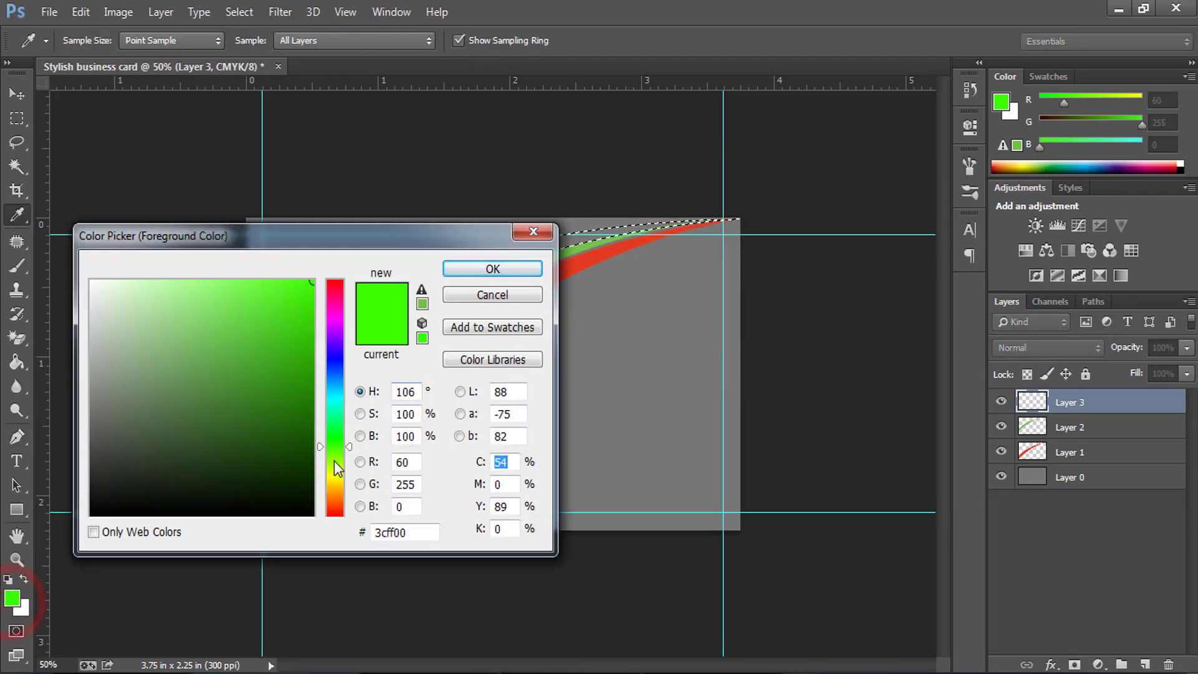
click(334, 473)
click(480, 269)
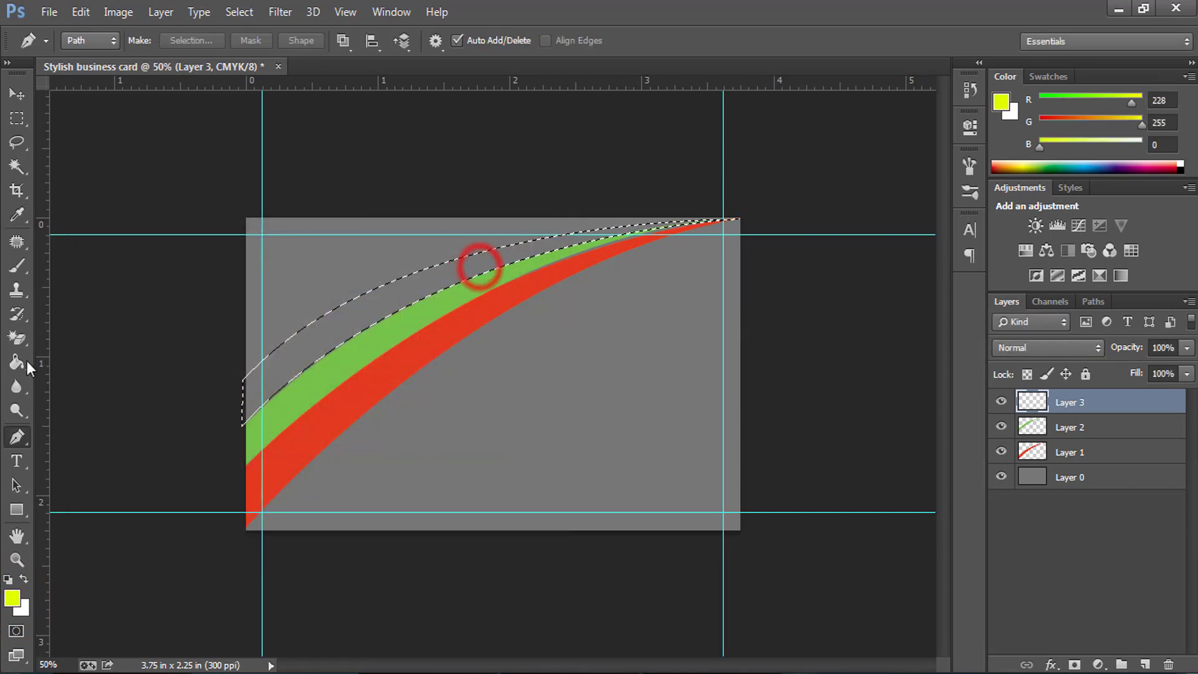
click(17, 362)
click(303, 343)
key(ctrl+d)
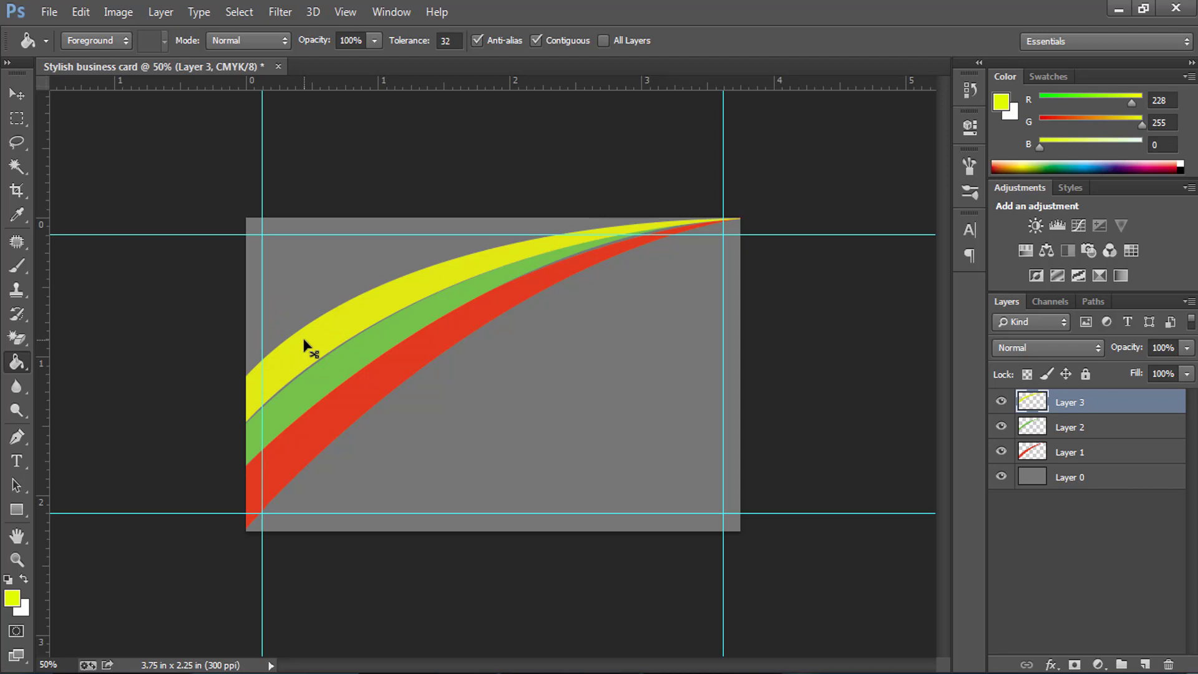
Step: Nudge the yellow band down twice on Layer 3, the green band once on Layer 2, and yellow once more
key(v)
key(Down)
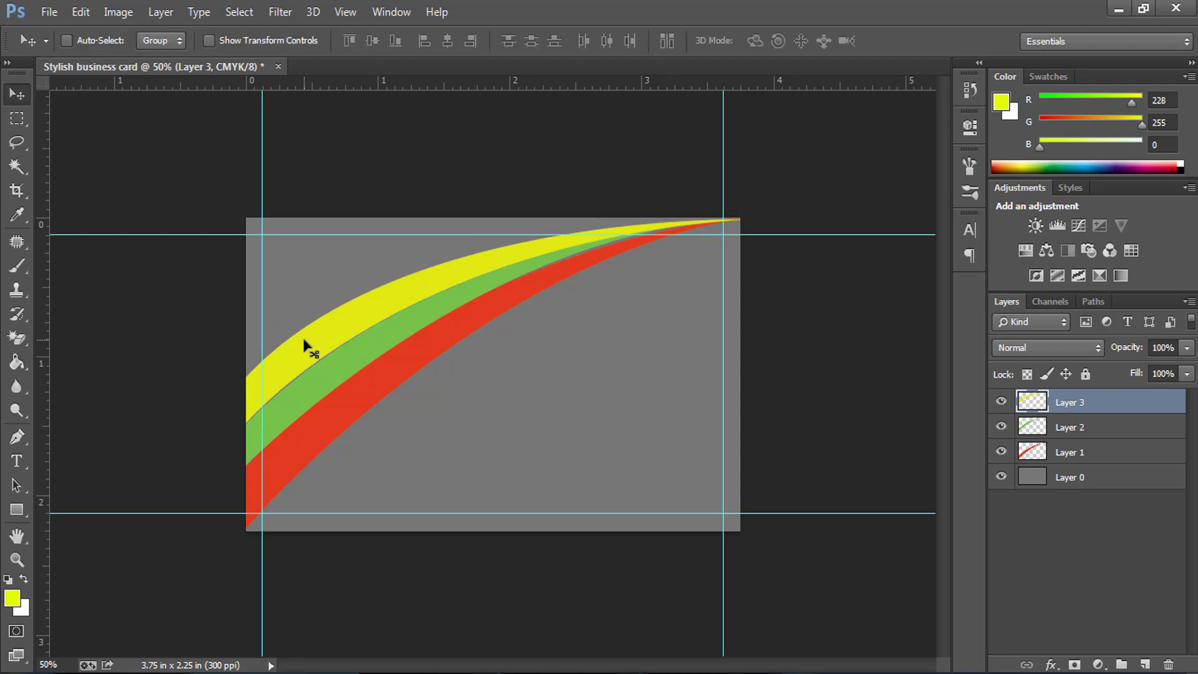
key(Down)
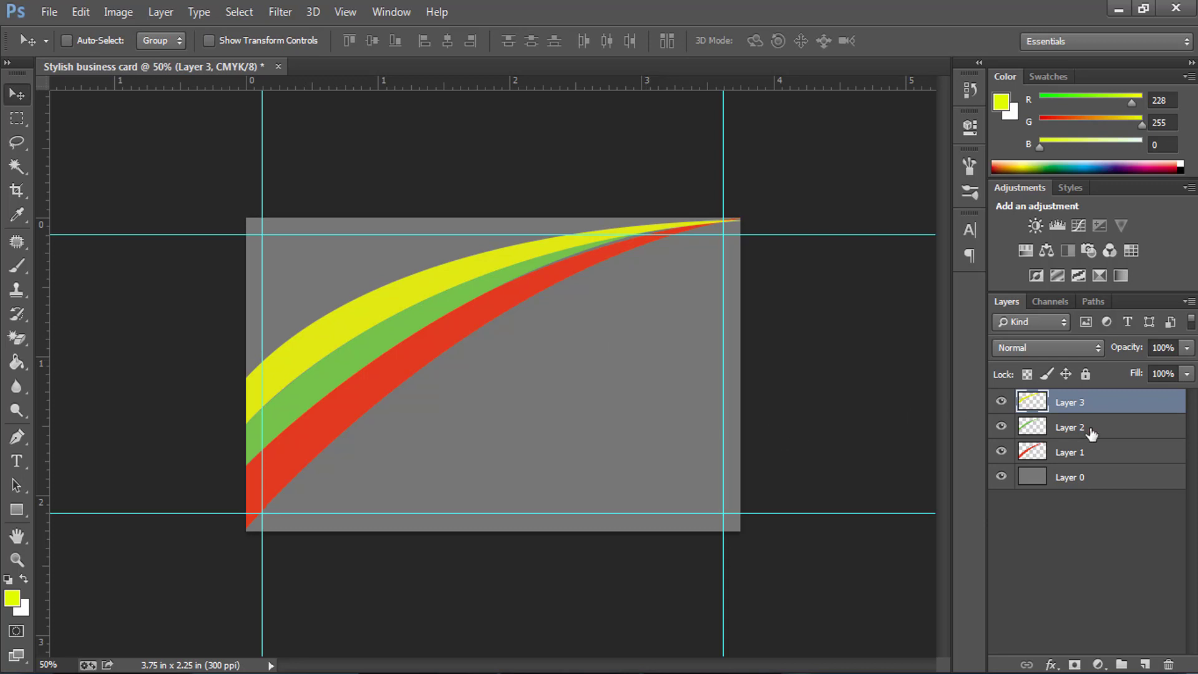
click(1090, 434)
key(Down)
key(Down)
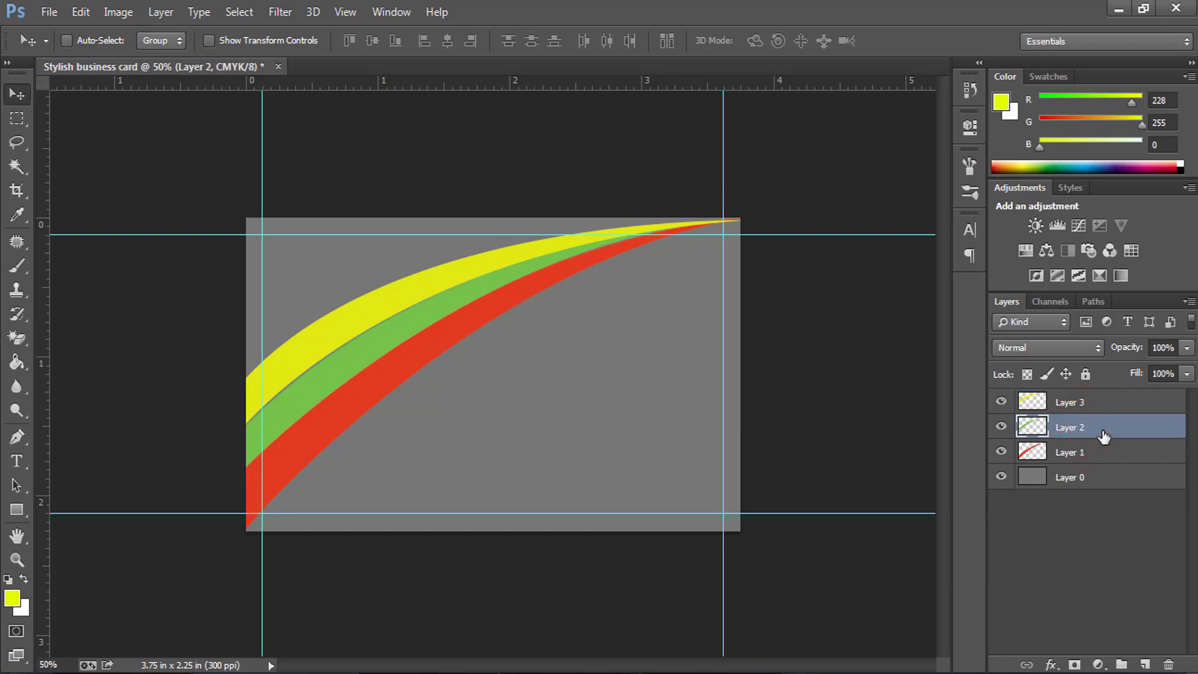
click(1086, 403)
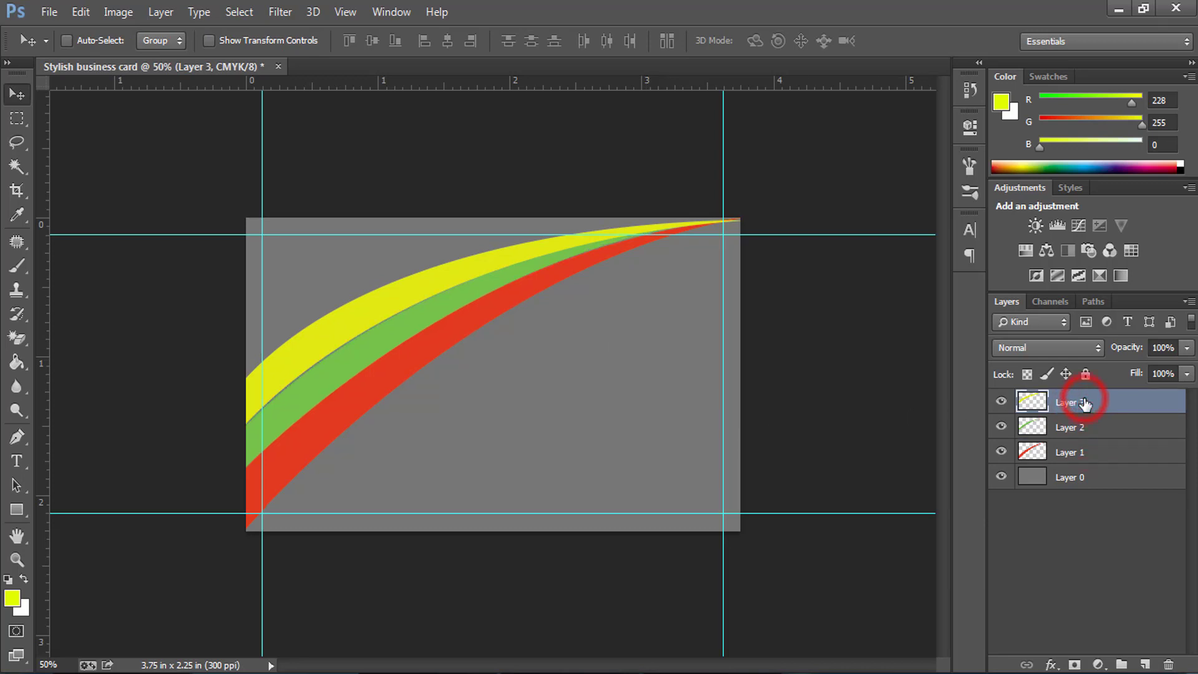
key(Down)
key(Down)
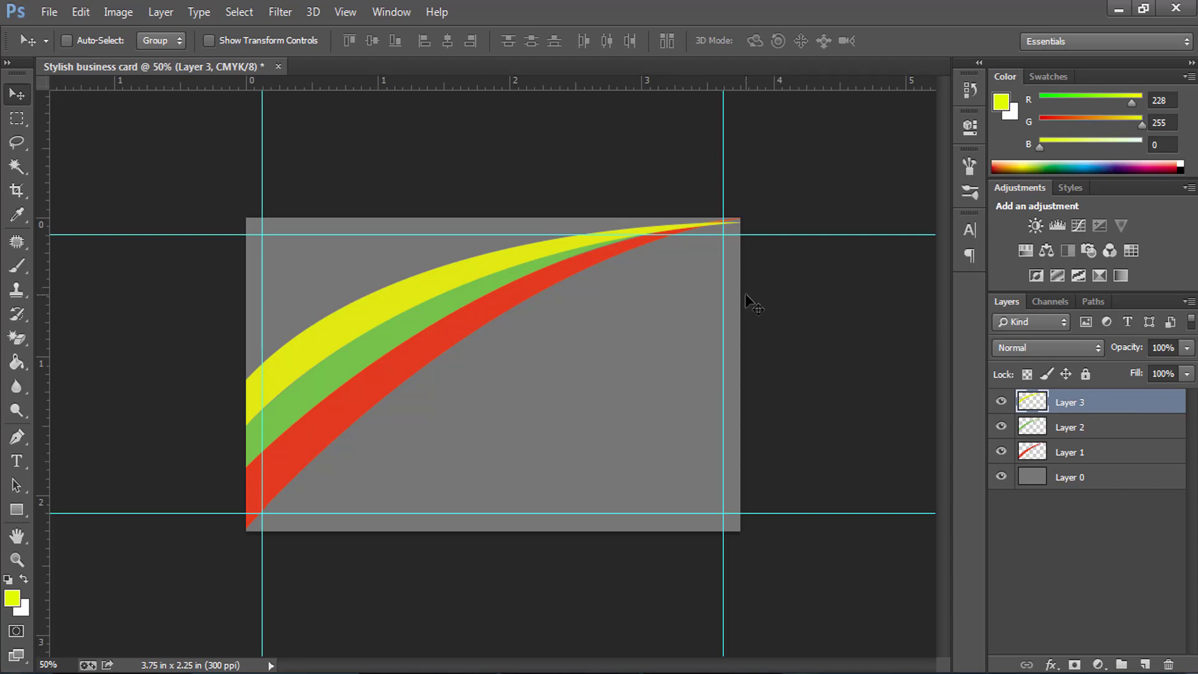
Step: Place a new pen anchor on the card's left edge and reselect Layer 3
key(ctrl+0)
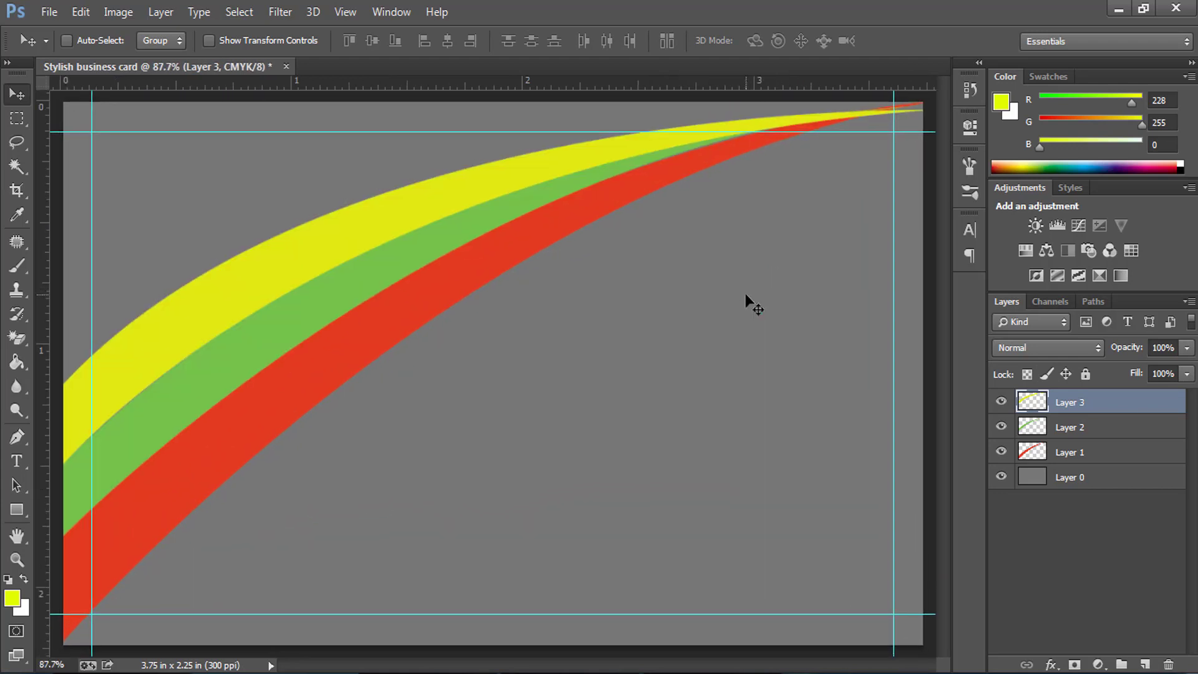
key(ctrl+minus)
click(17, 437)
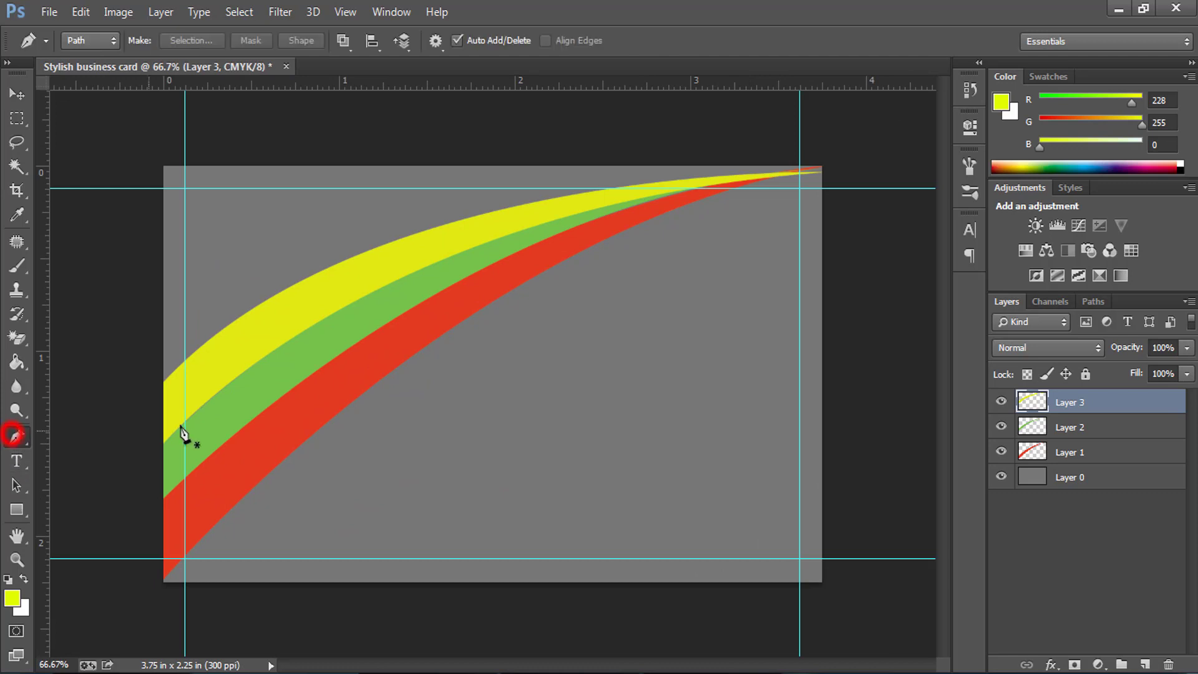
click(160, 385)
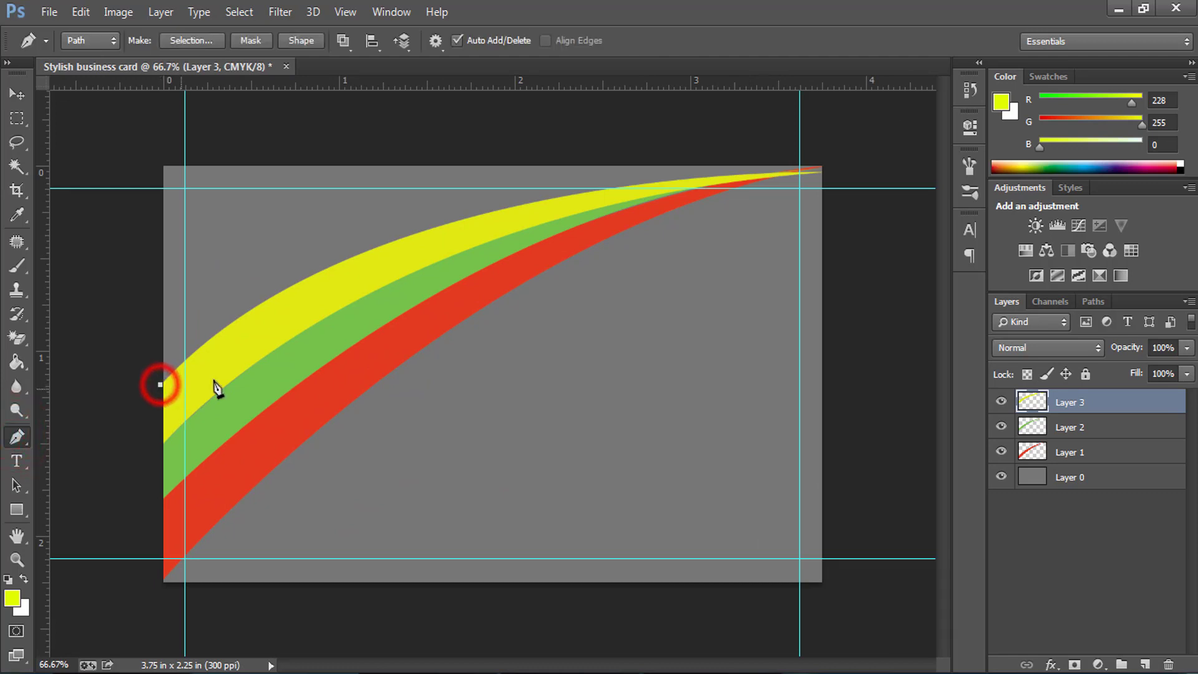
click(1082, 406)
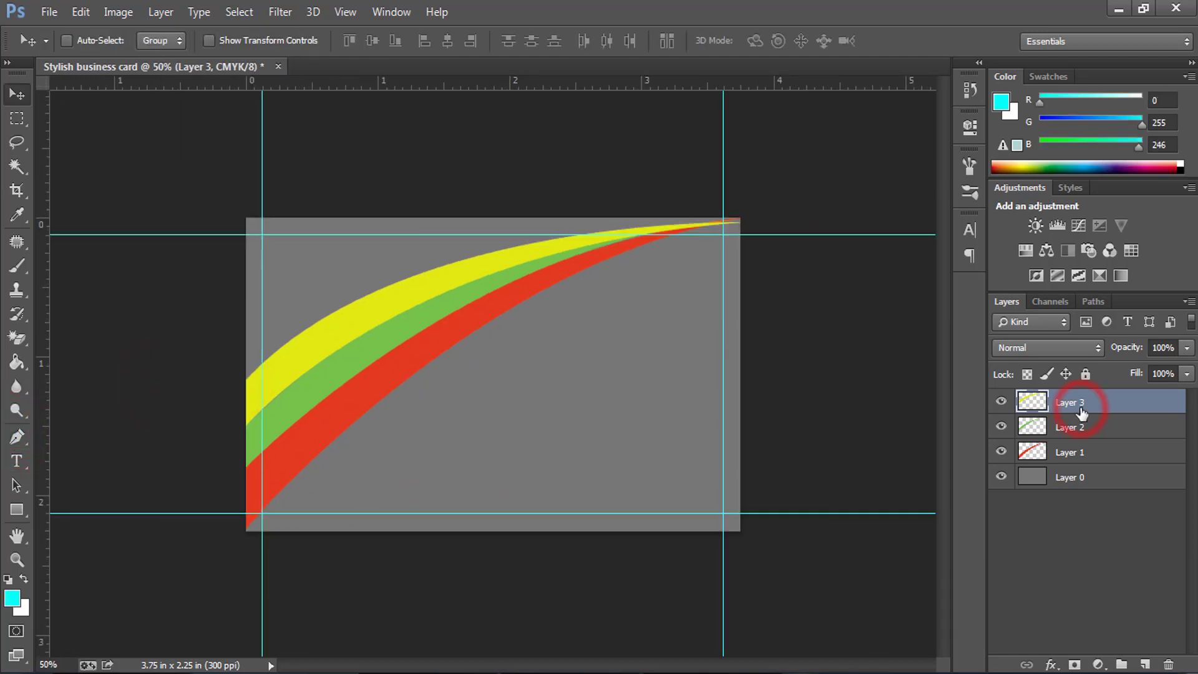
Step: Duplicate the yellow stripe layer as Layer 3 copy and give it a blue Color Overlay
key(ctrl+j)
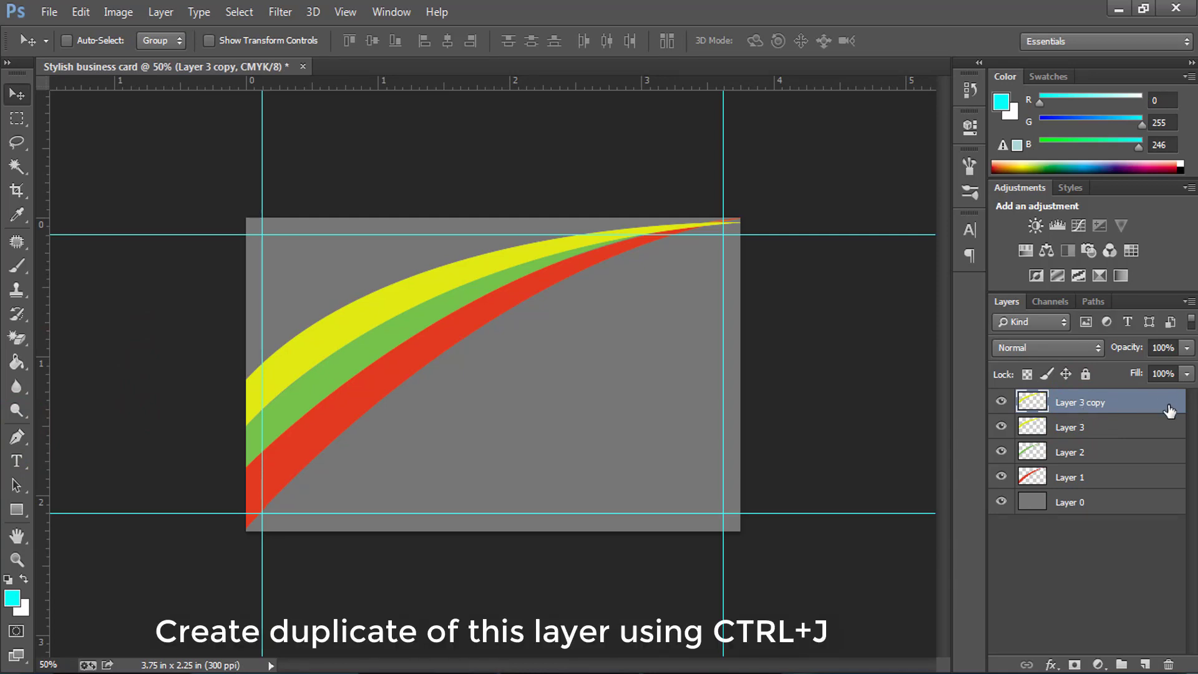
double_click(1168, 405)
click(490, 477)
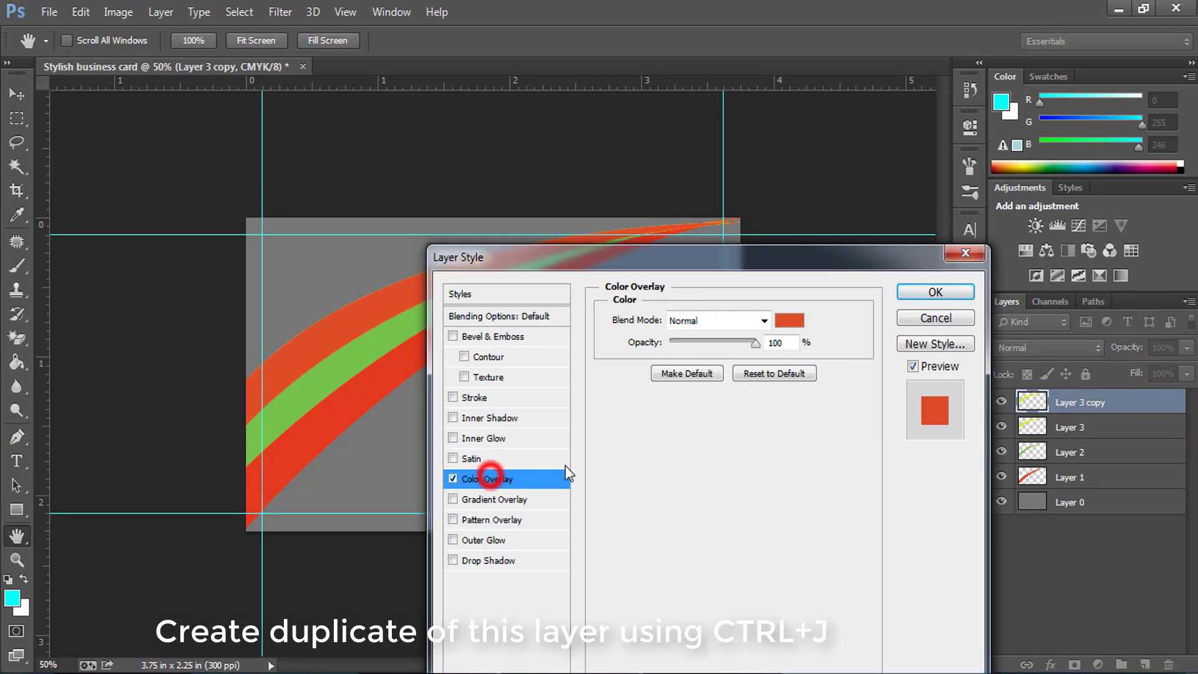
click(789, 319)
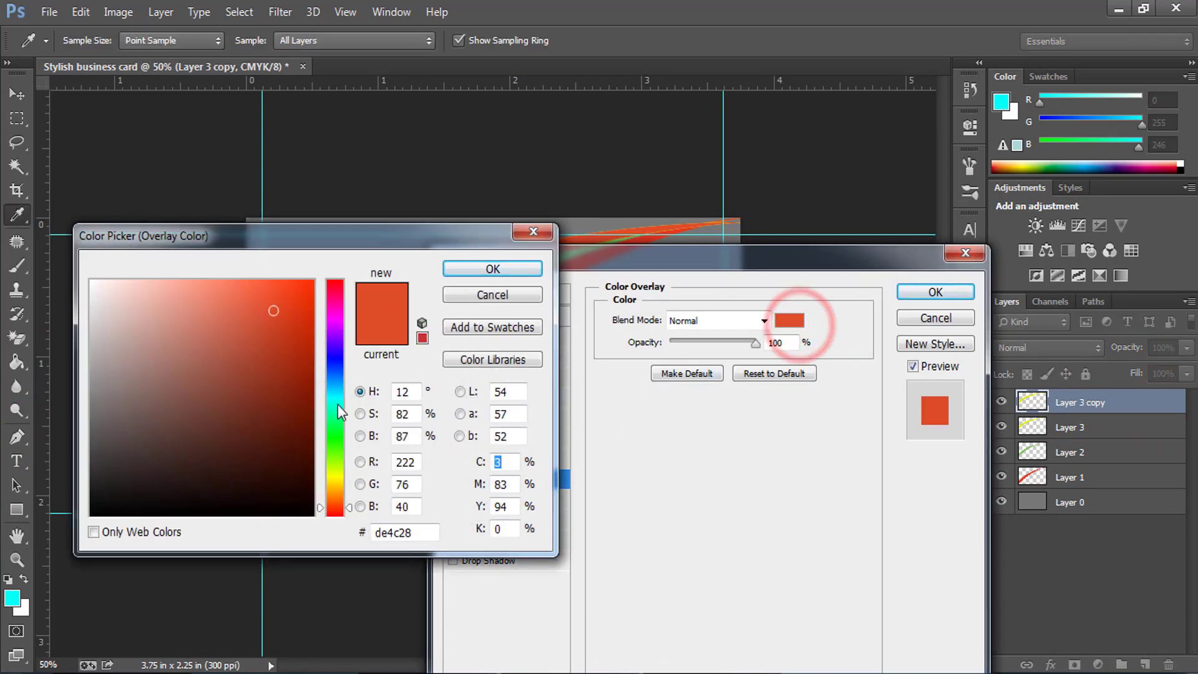
click(335, 363)
click(492, 269)
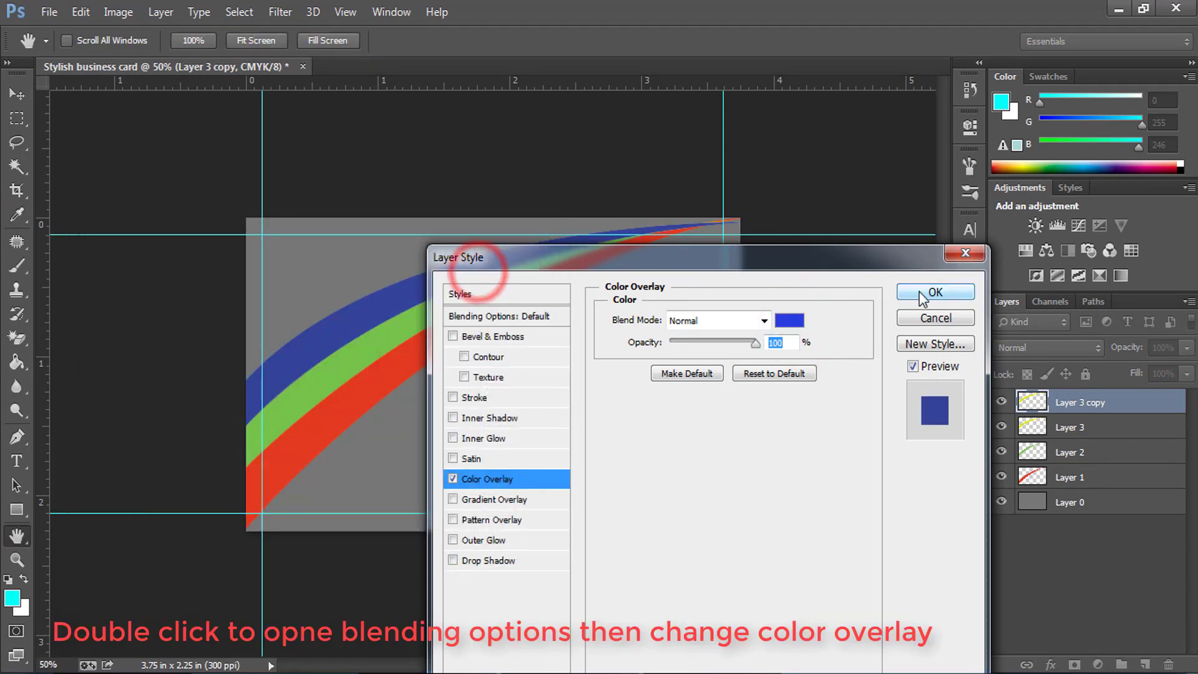
click(923, 293)
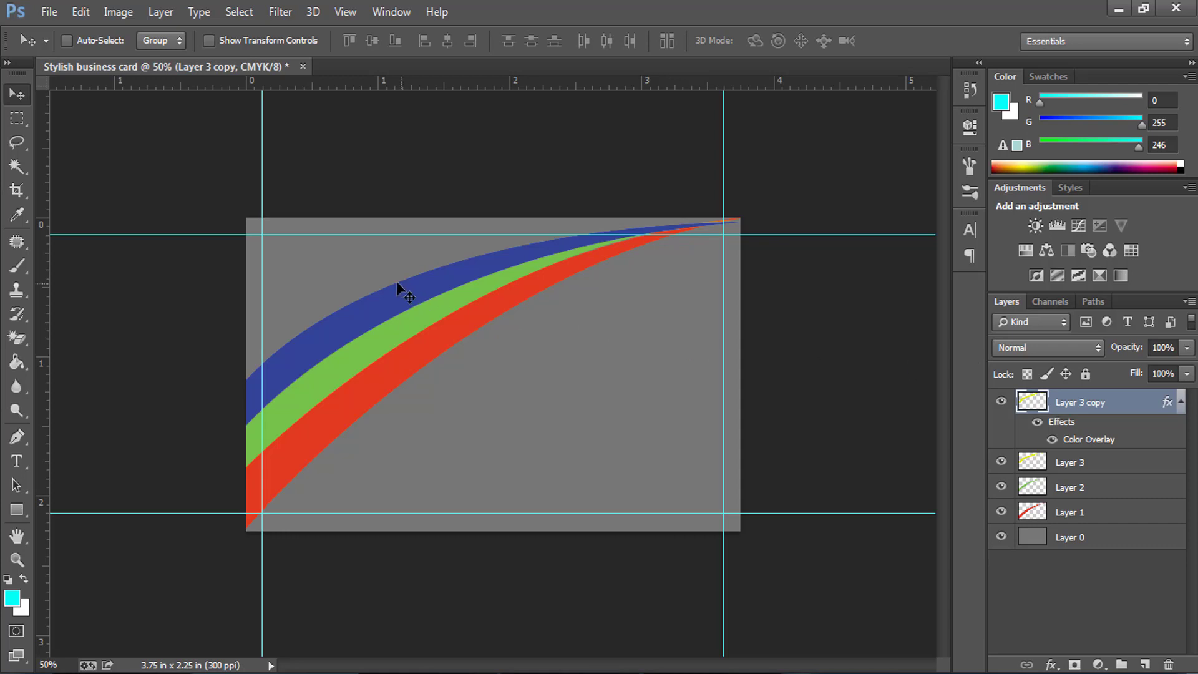
Step: Move the blue band above the yellow one and rotate it about 3.95° to converge top-right
drag(397, 283, 386, 251)
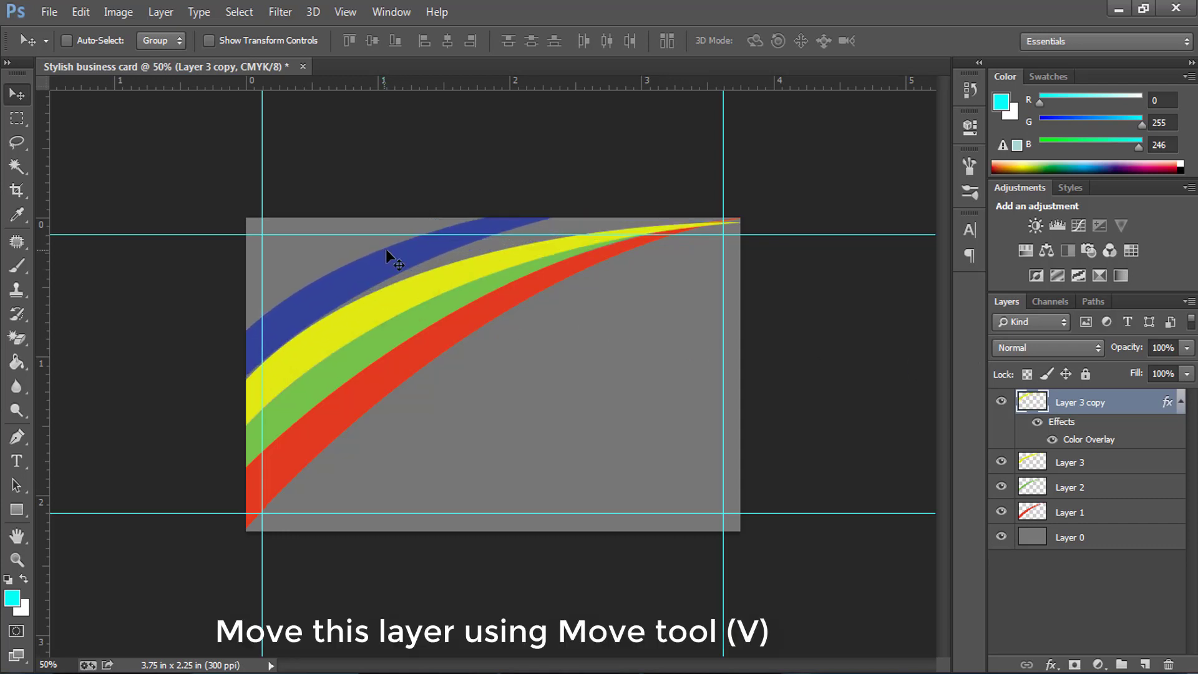
key(ctrl+t)
drag(764, 162, 773, 181)
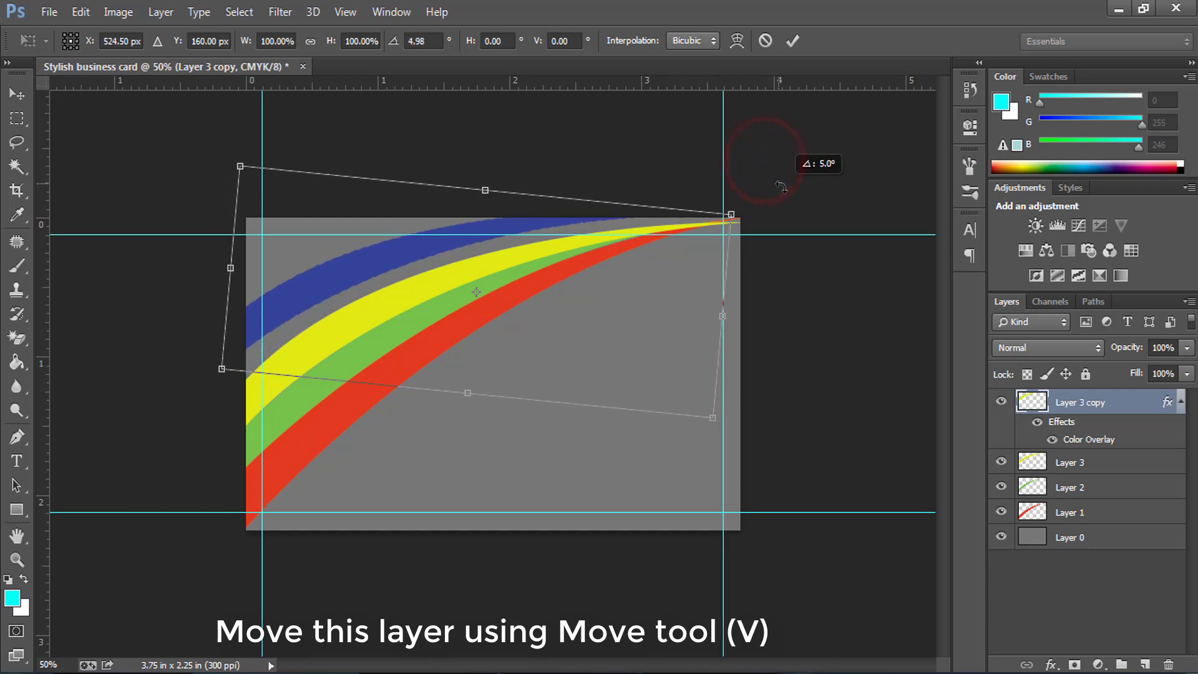
drag(515, 284, 510, 290)
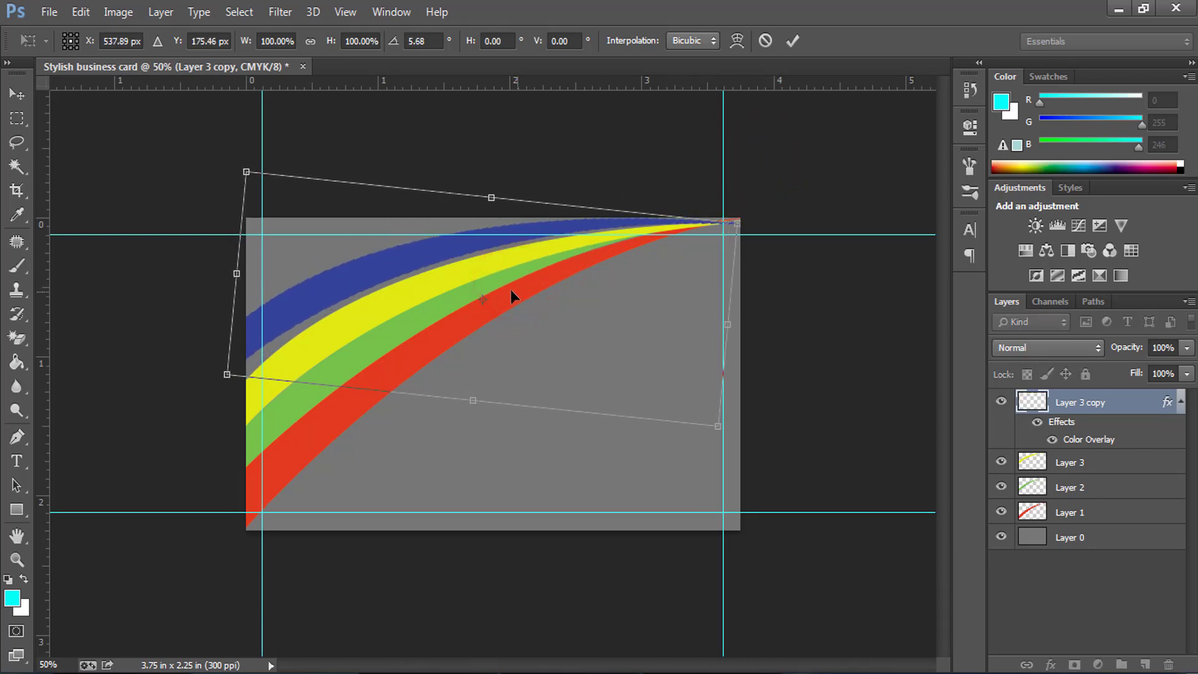
drag(131, 279, 132, 297)
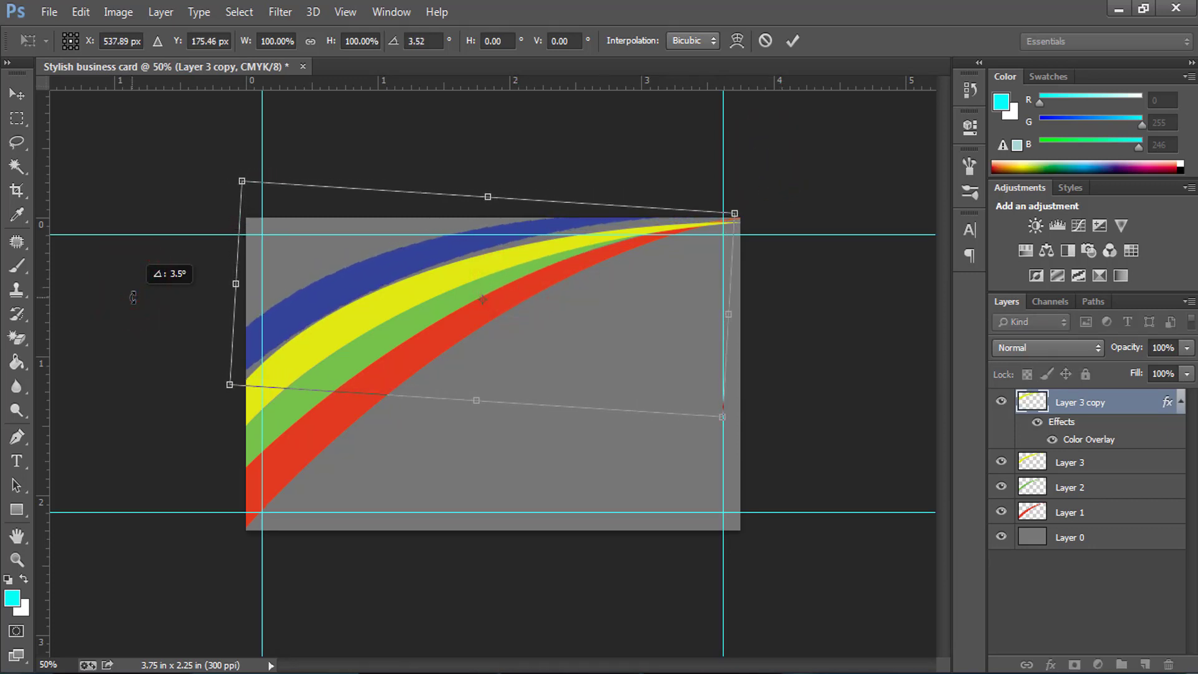
drag(616, 305, 621, 310)
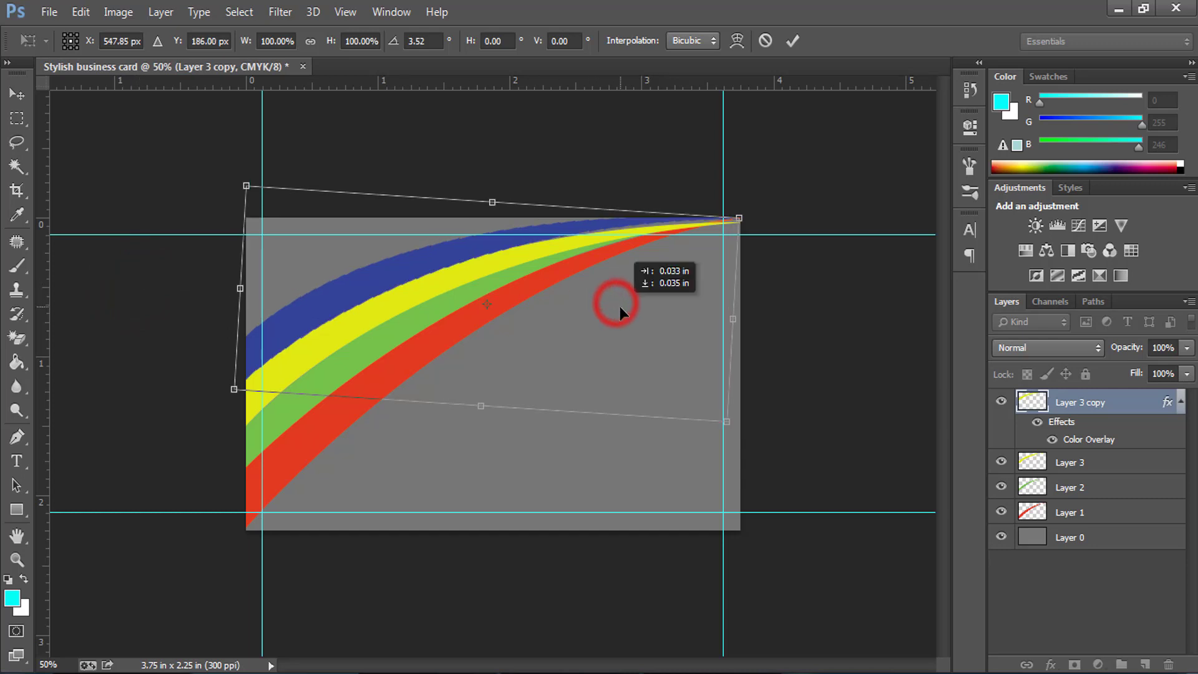
drag(761, 211, 765, 213)
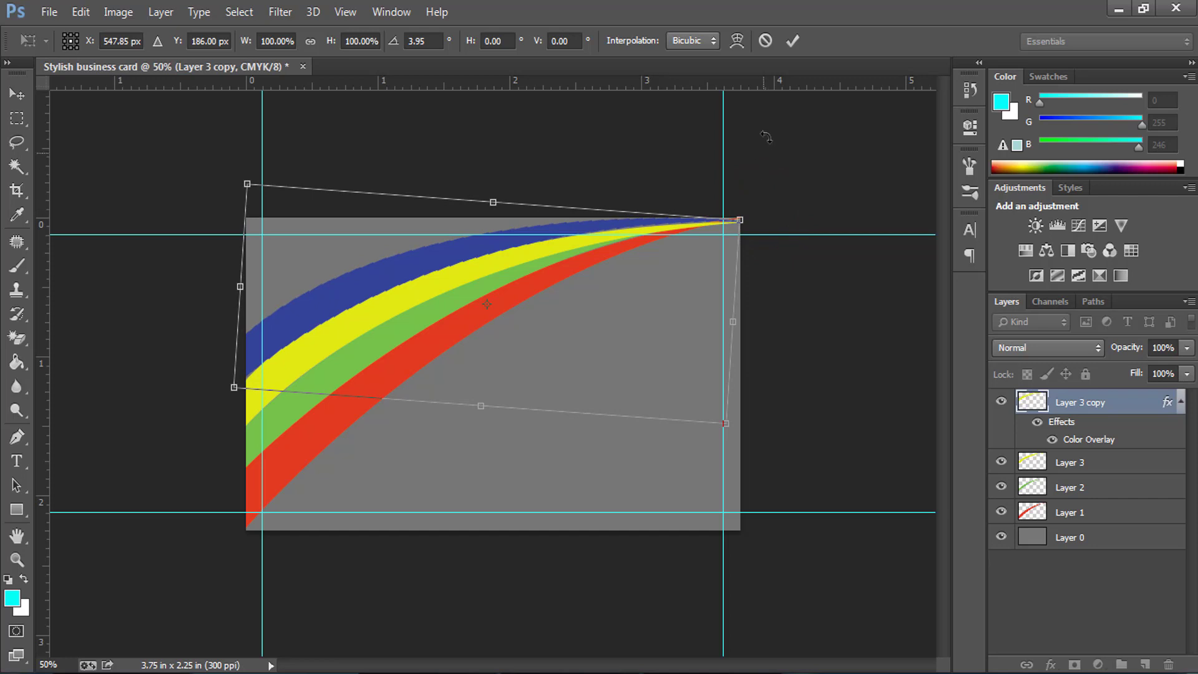
click(796, 45)
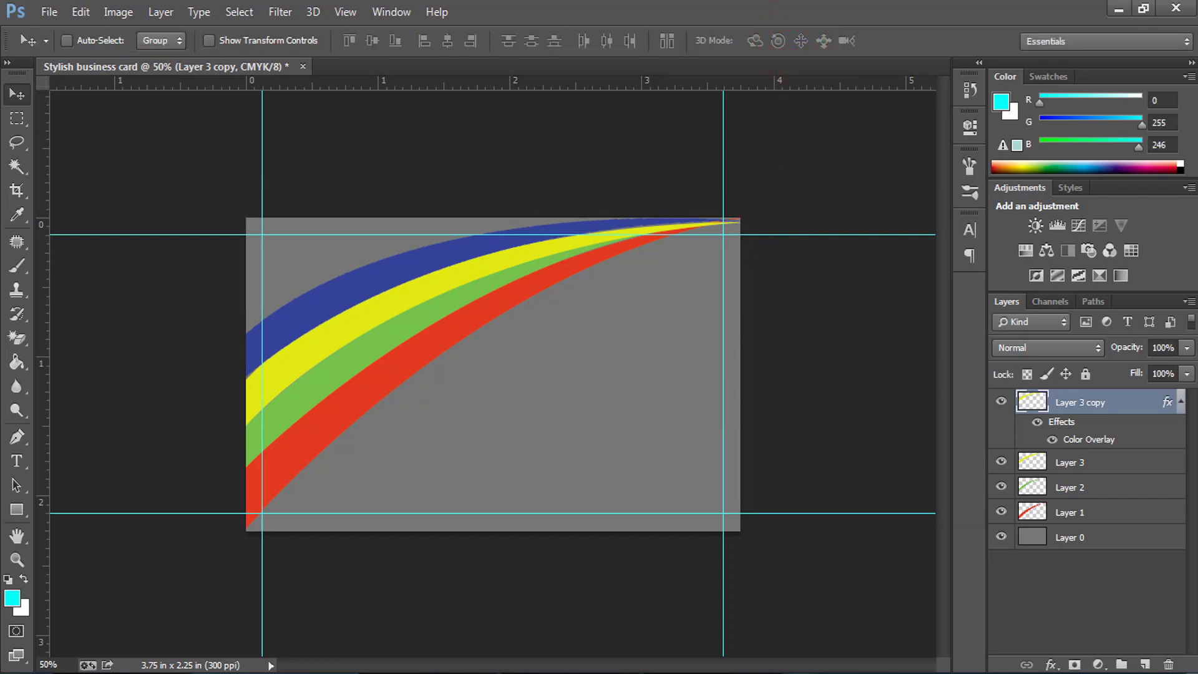
Step: Duplicate the blue stripe layer and shift the copy's Color Overlay toward magenta-purple
click(1181, 402)
key(ctrl+j)
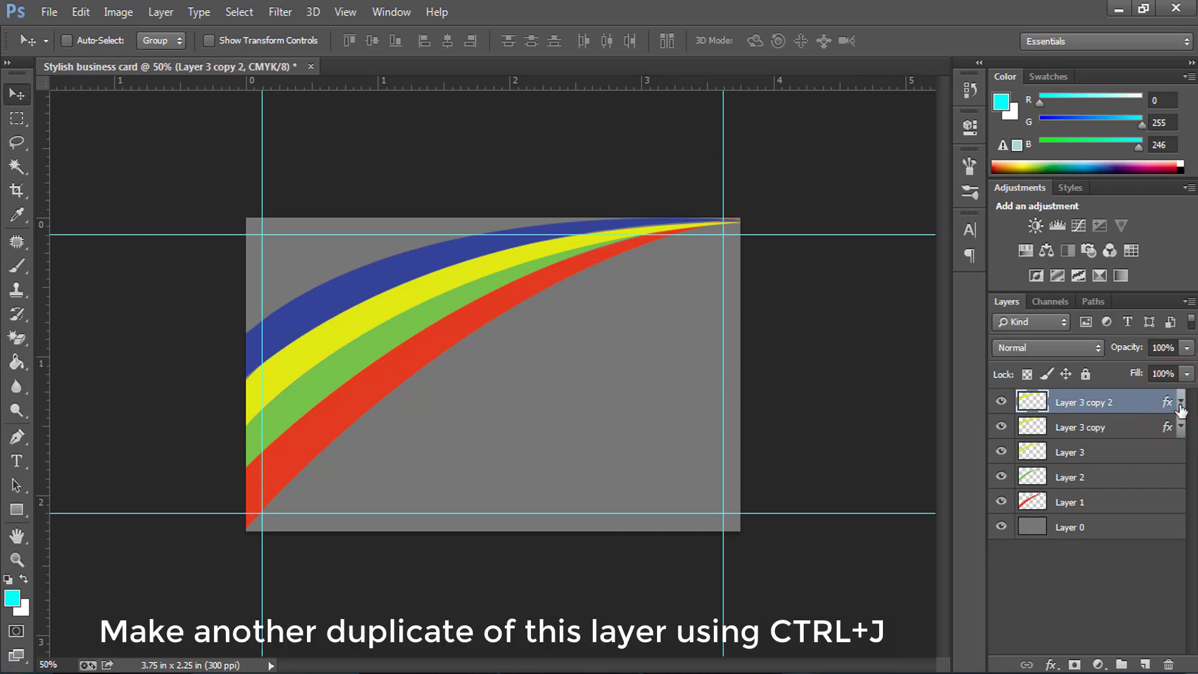
double_click(1167, 404)
click(492, 479)
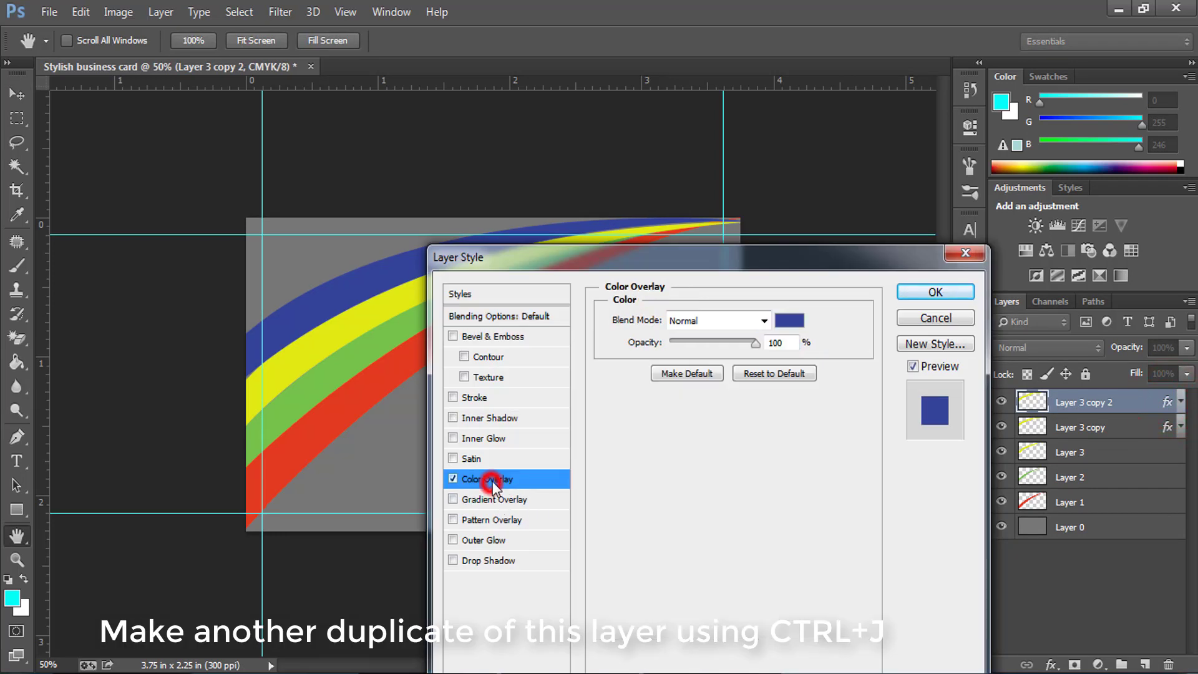
click(790, 320)
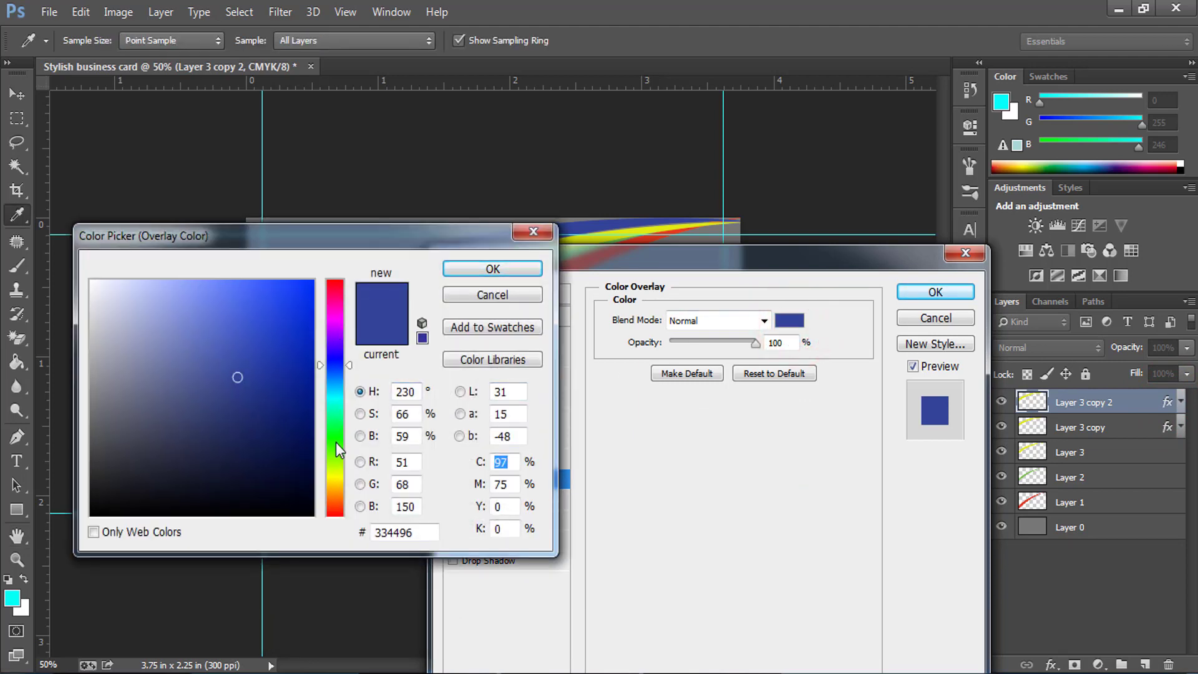
click(335, 313)
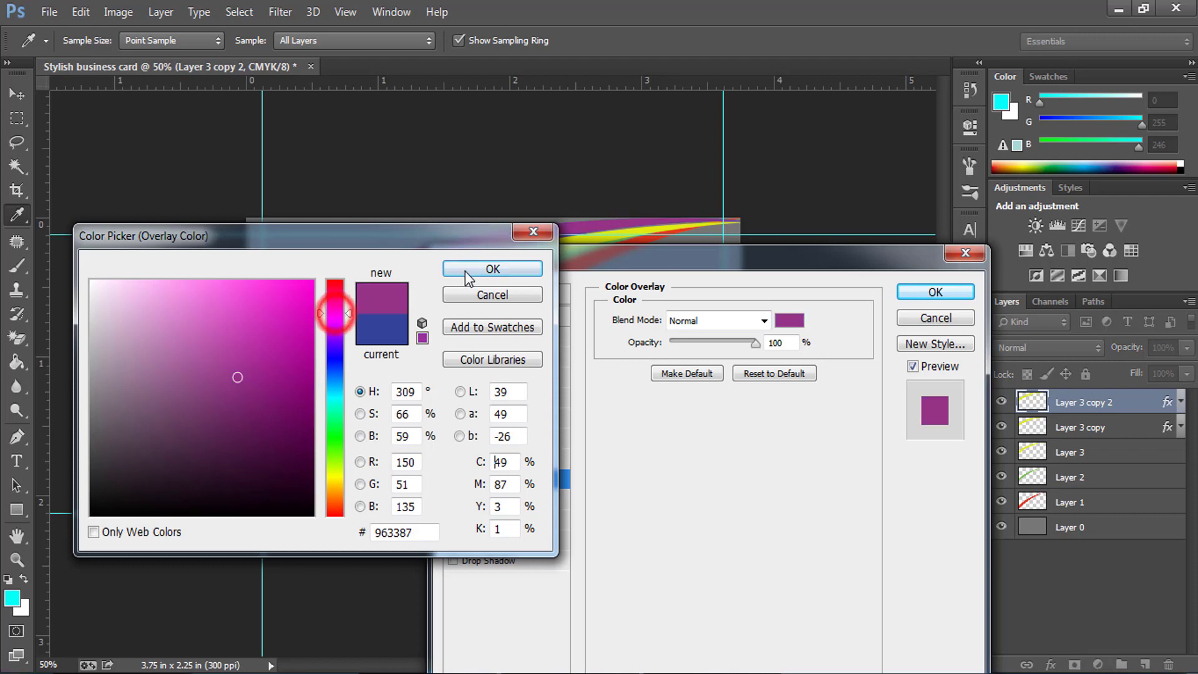
click(484, 270)
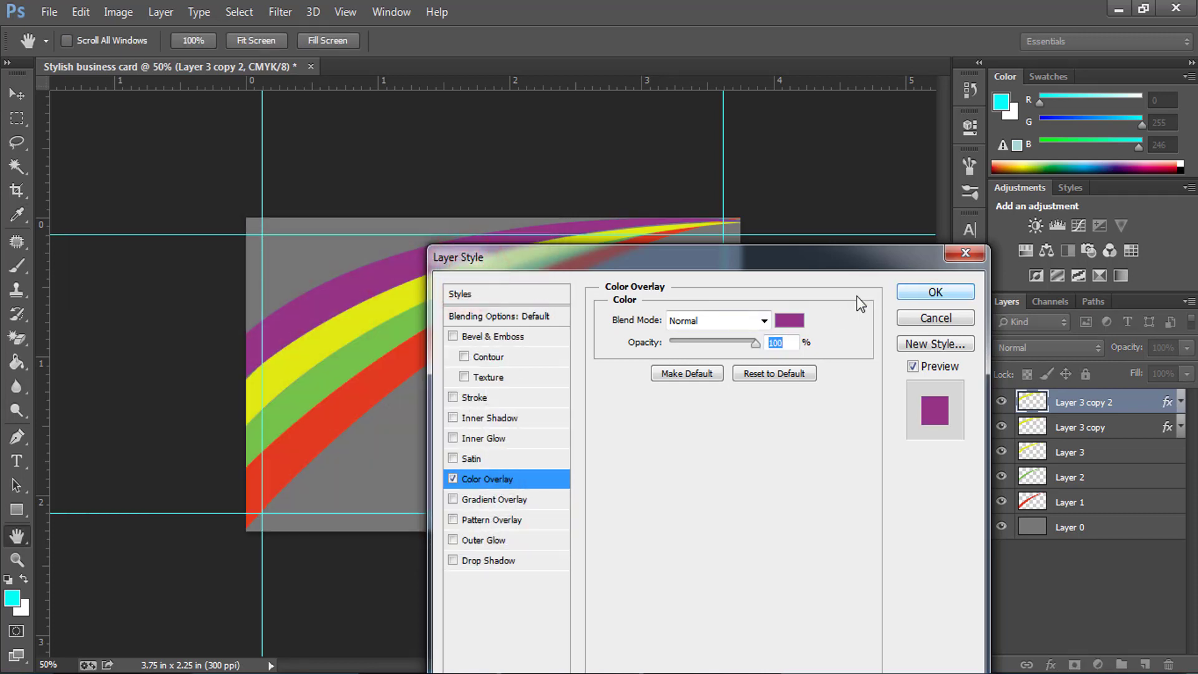
Step: Refine the overlay colour to a bright pink, db2788
click(790, 320)
drag(281, 84, 600, 305)
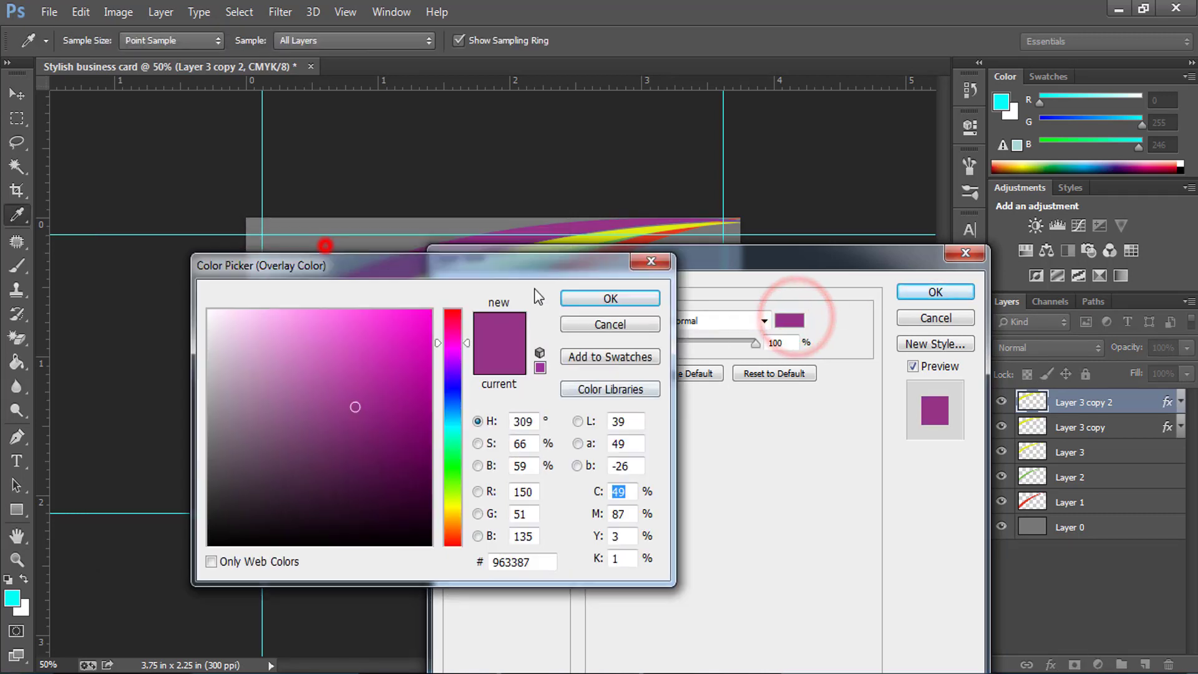
drag(661, 381, 662, 368)
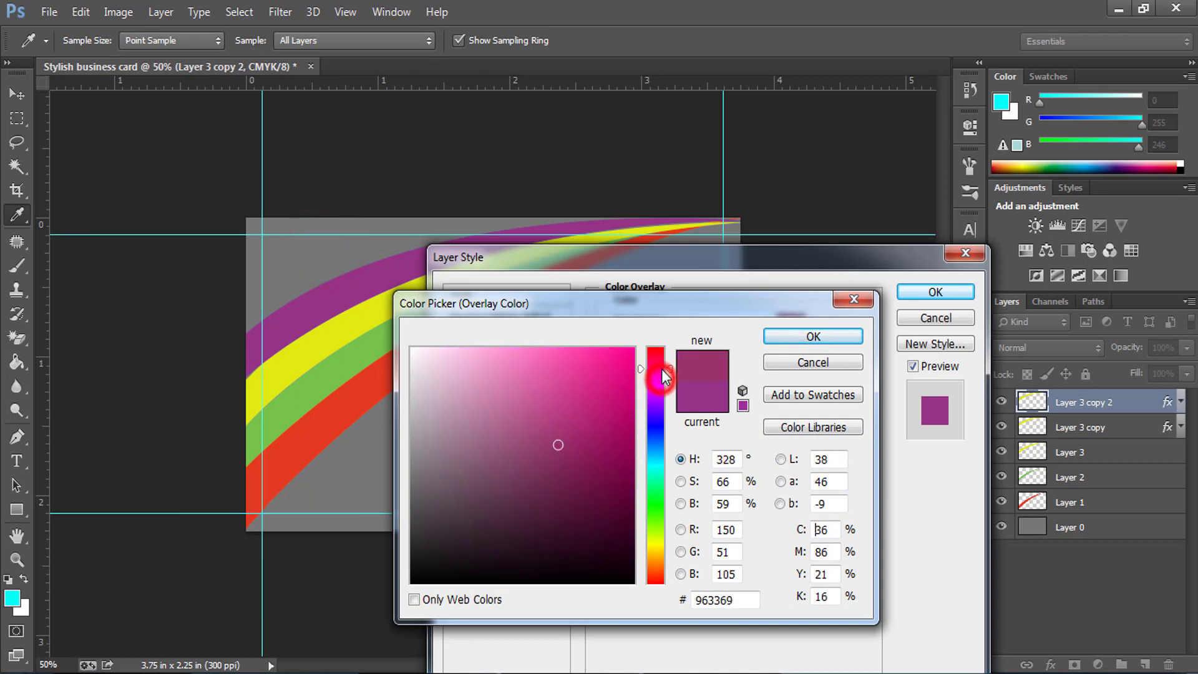
click(595, 380)
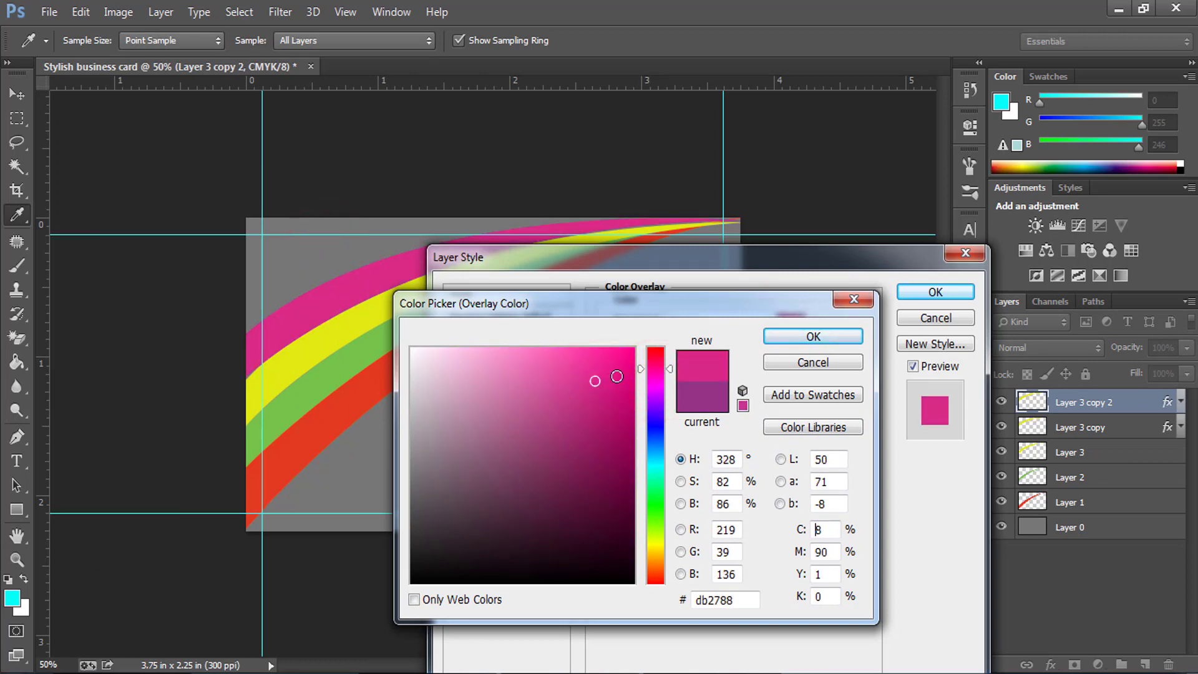
click(821, 332)
Step: Apply the pink overlay, move the pink band up-left, and tilt it into rough position
click(934, 292)
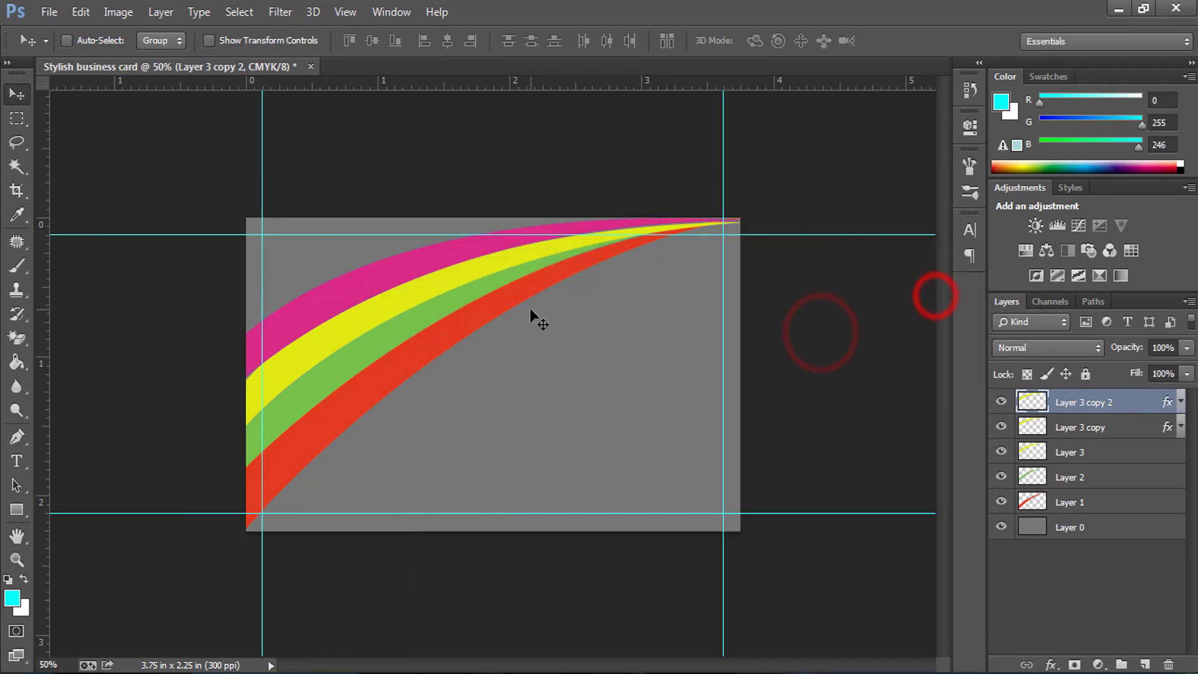
drag(389, 259, 371, 233)
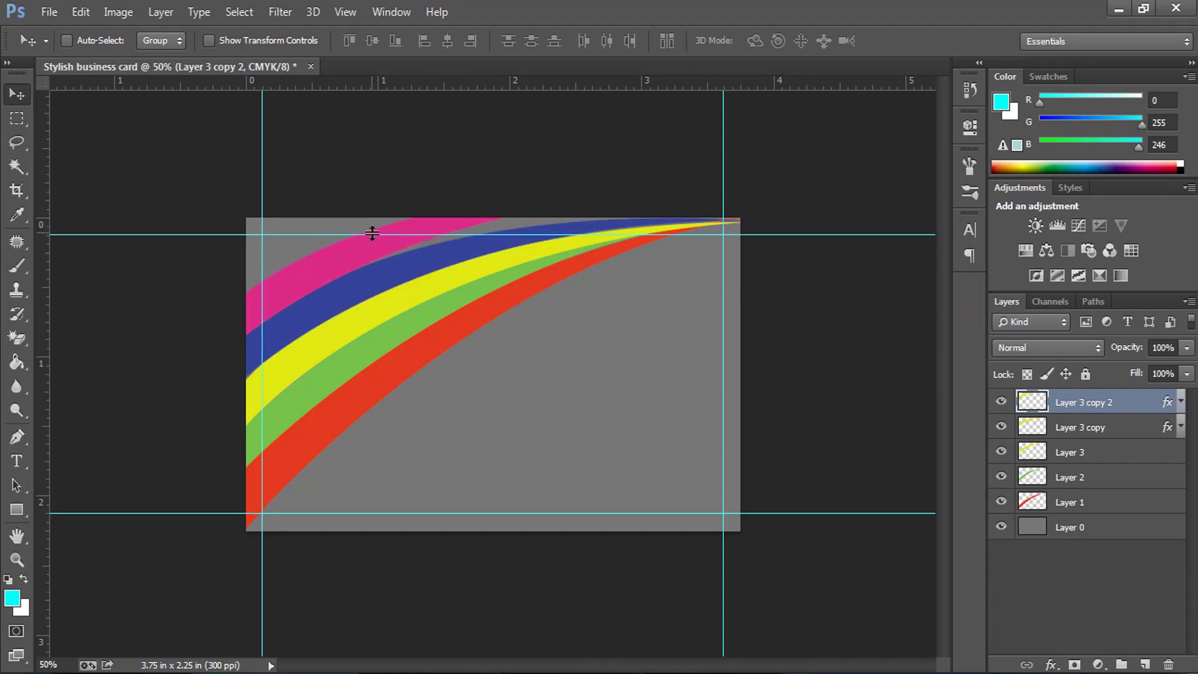
key(ctrl+t)
drag(757, 162, 769, 187)
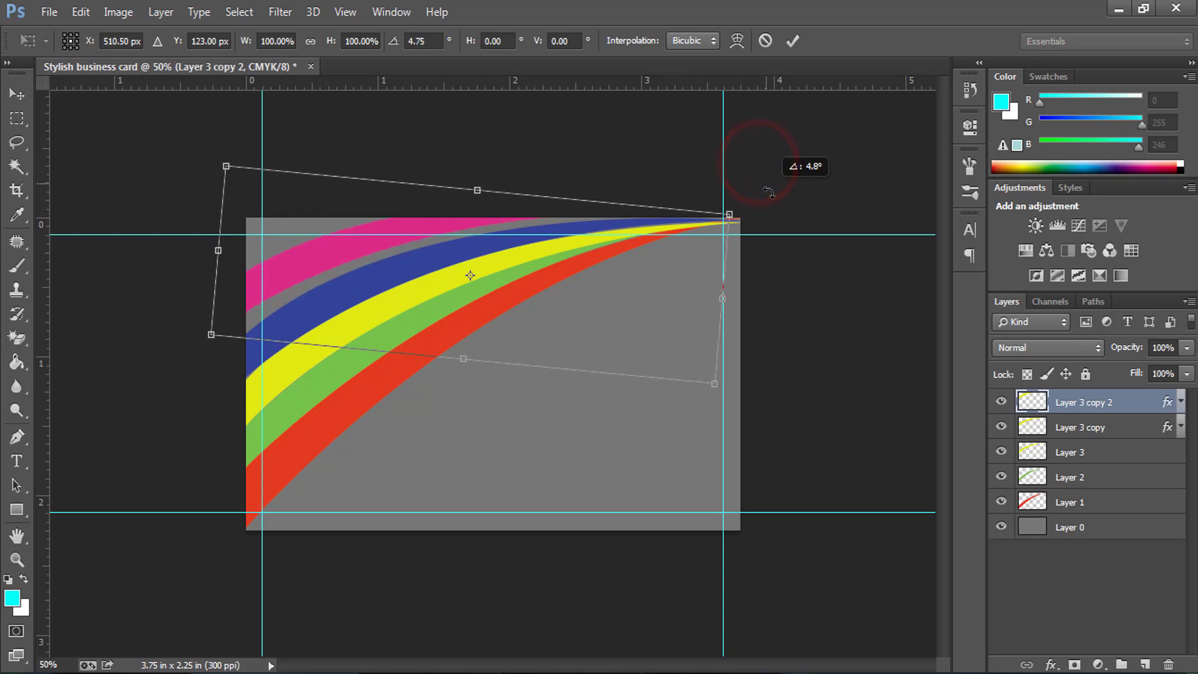
drag(537, 308, 540, 314)
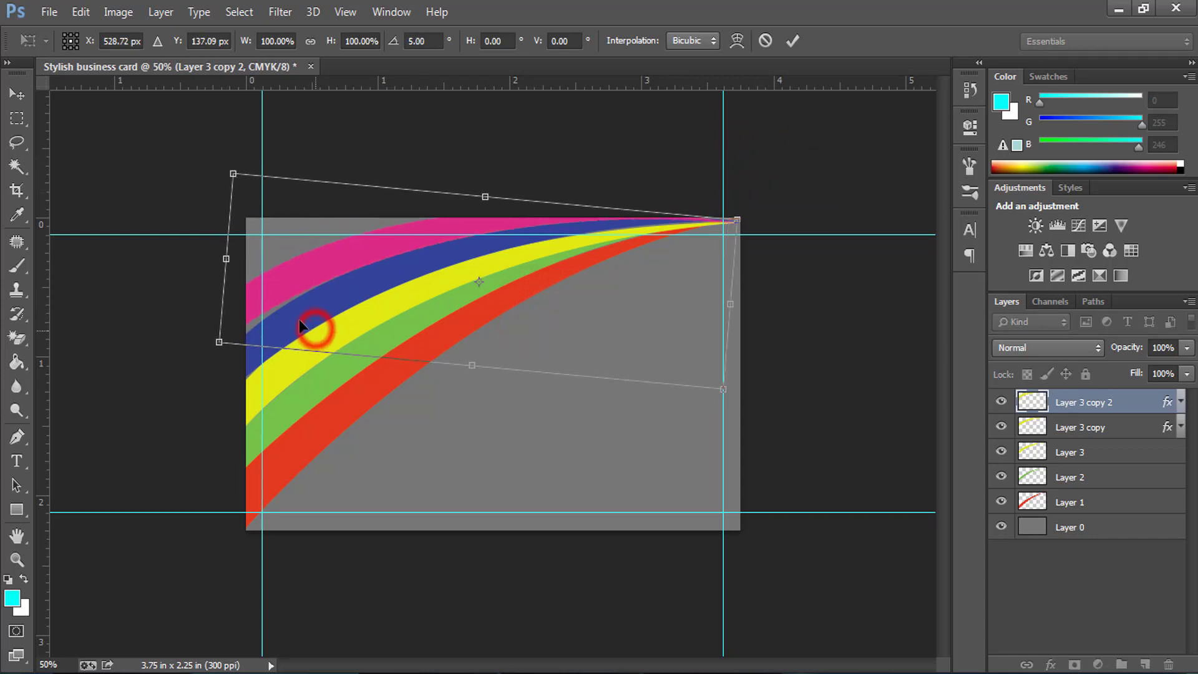
drag(187, 214, 187, 224)
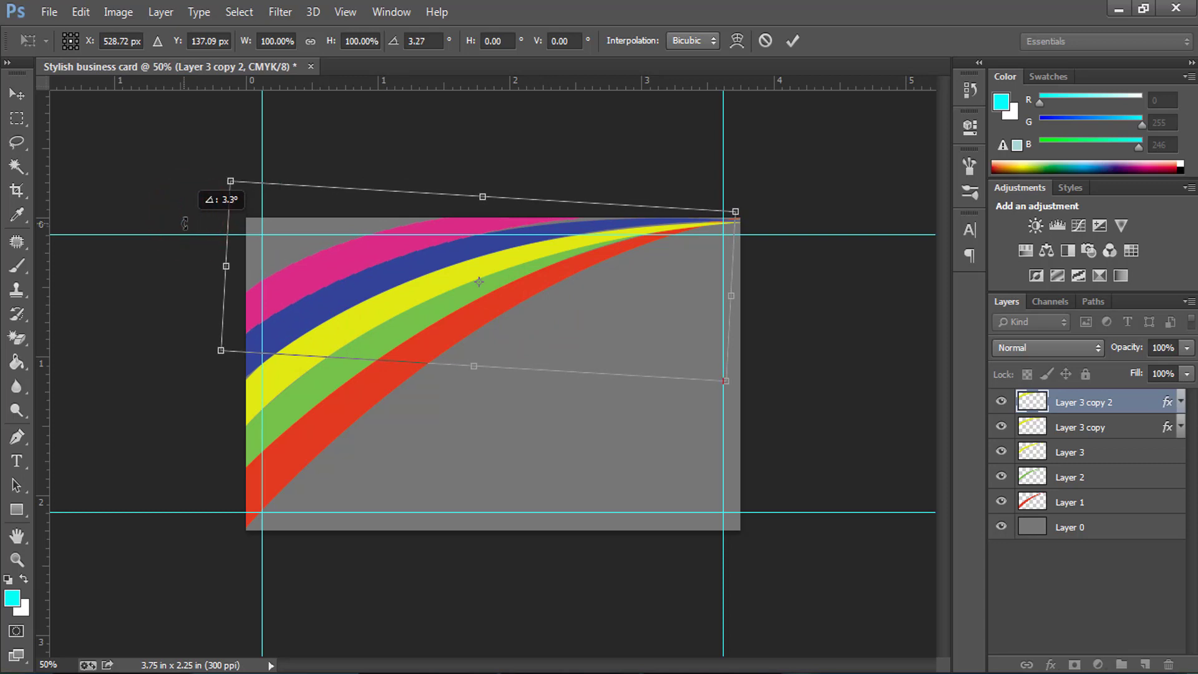
Step: Nudge the pink band down, set its tilt to 3.95°, commit, and duplicate the layer
key(Down)
key(Down)
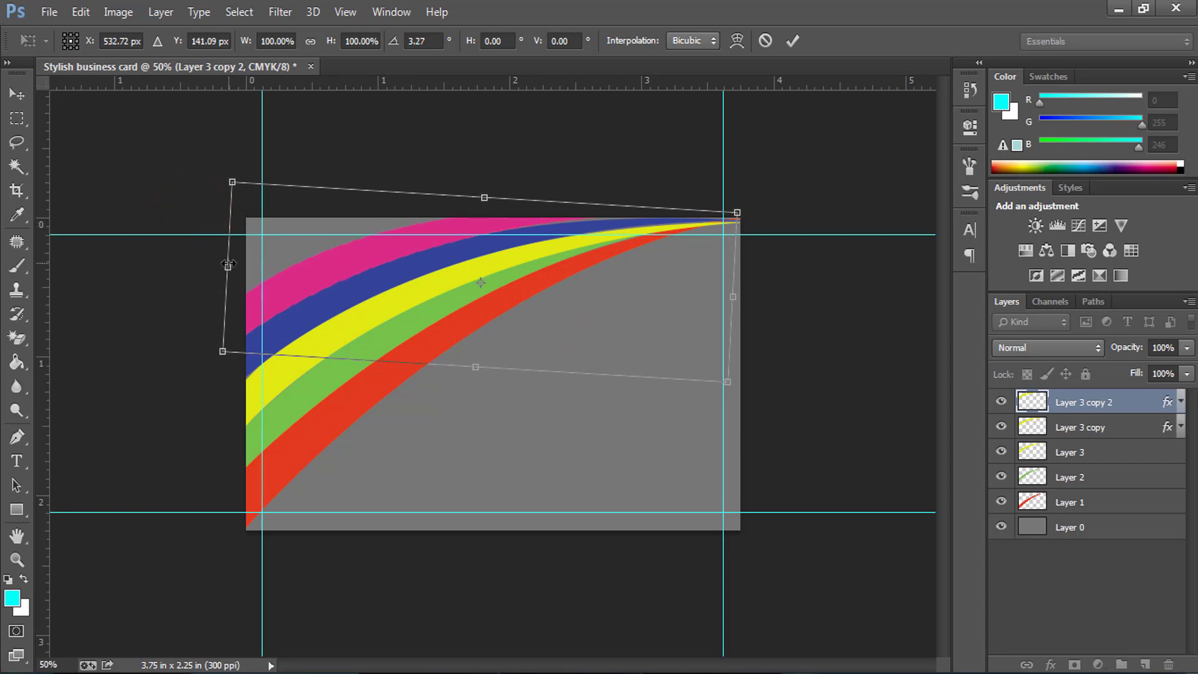
key(Down)
key(Down)
key(Left)
key(Left)
key(Left)
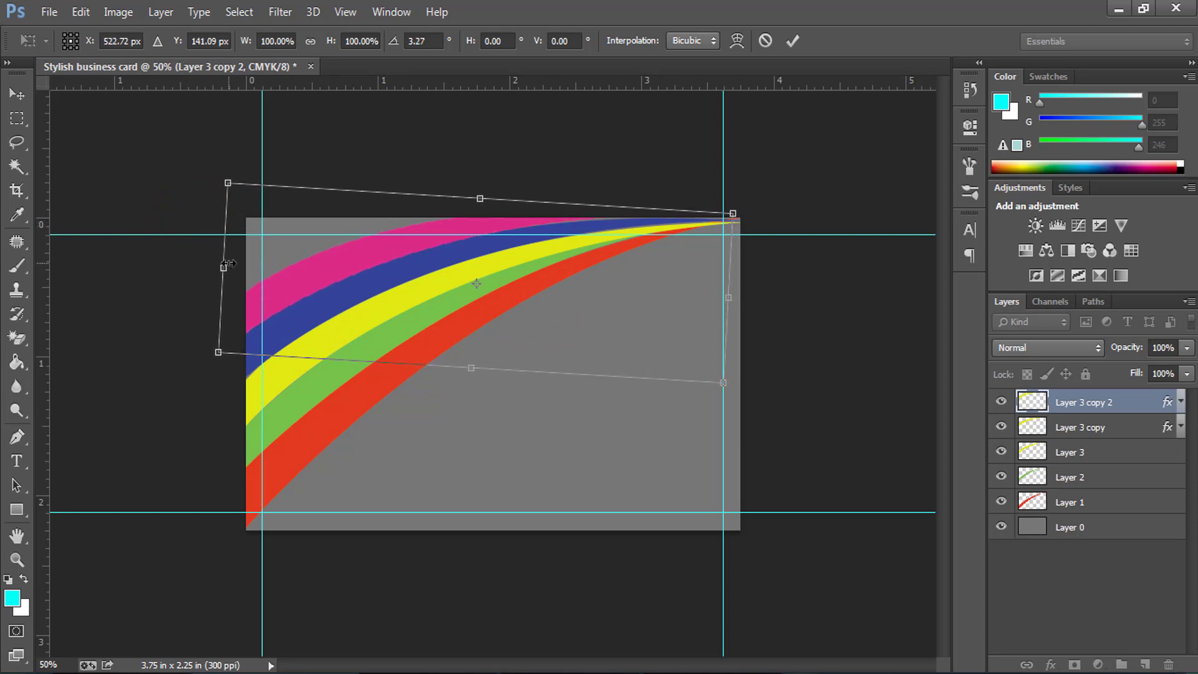
key(ctrl+plus)
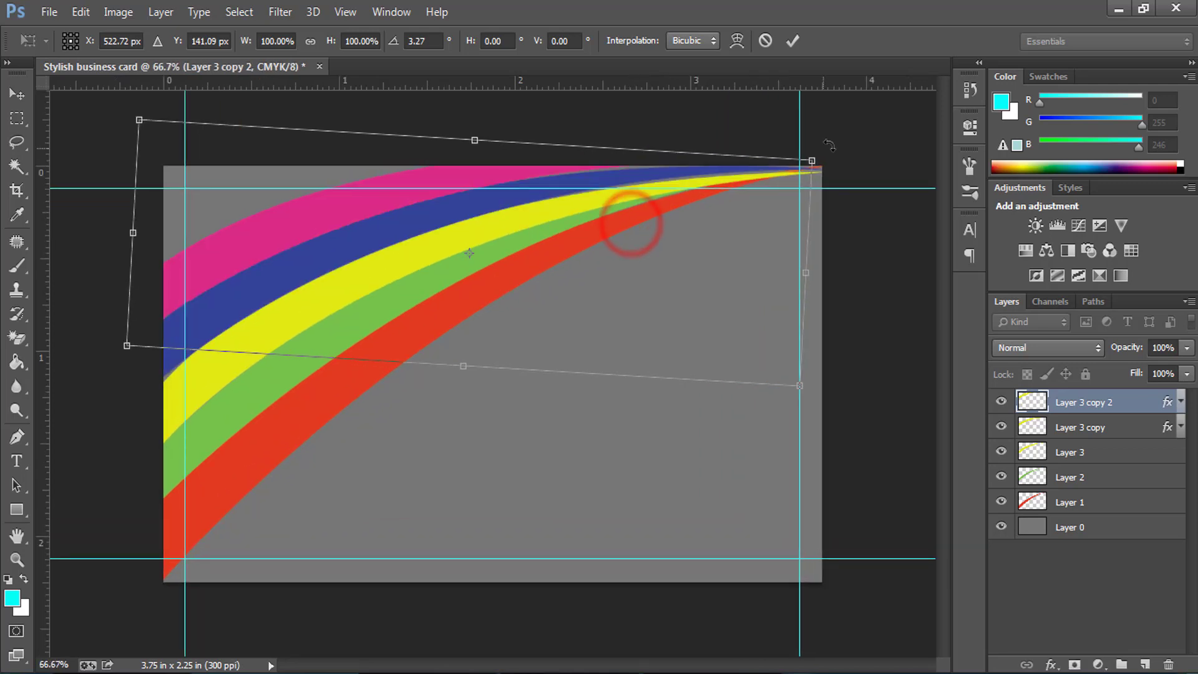
drag(851, 143, 852, 146)
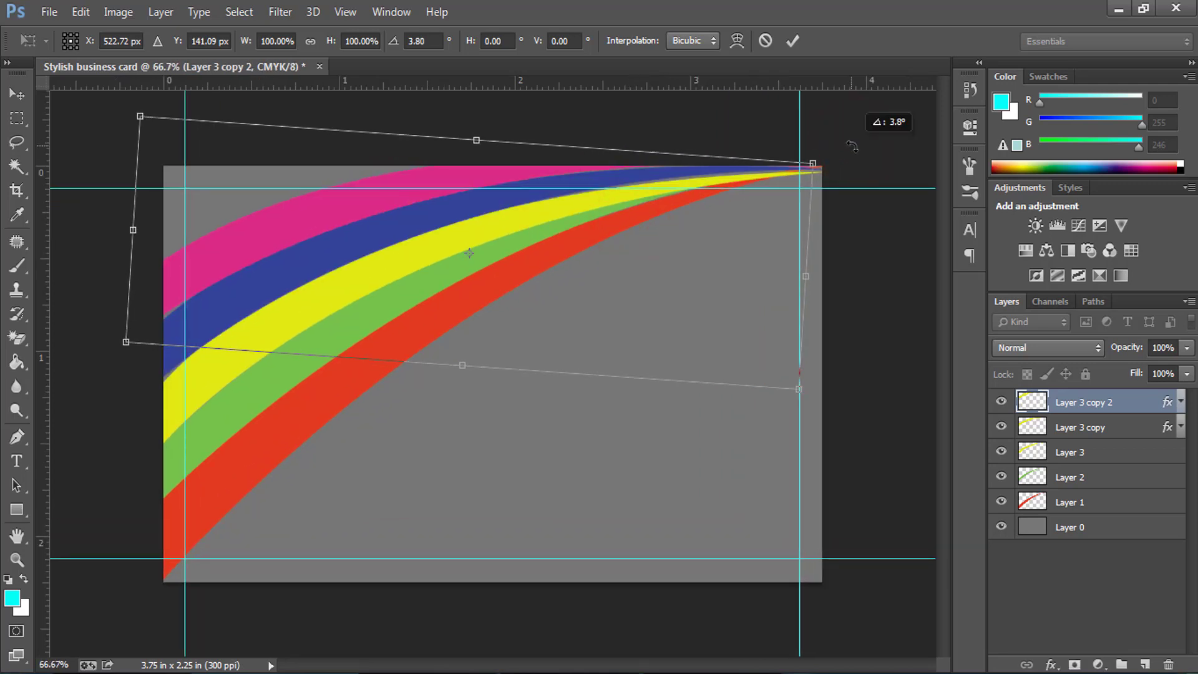
key(Down)
key(Down)
key(Down)
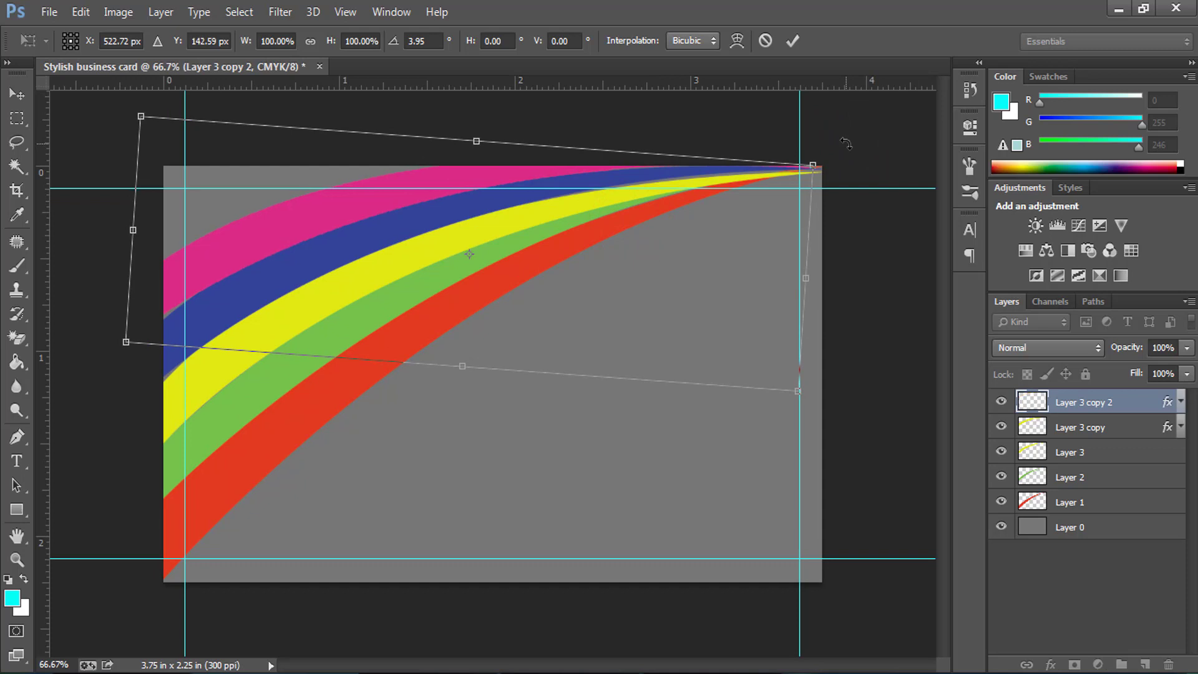
key(Down)
key(Down)
key(Down)
key(Down)
key(Down)
key(Down)
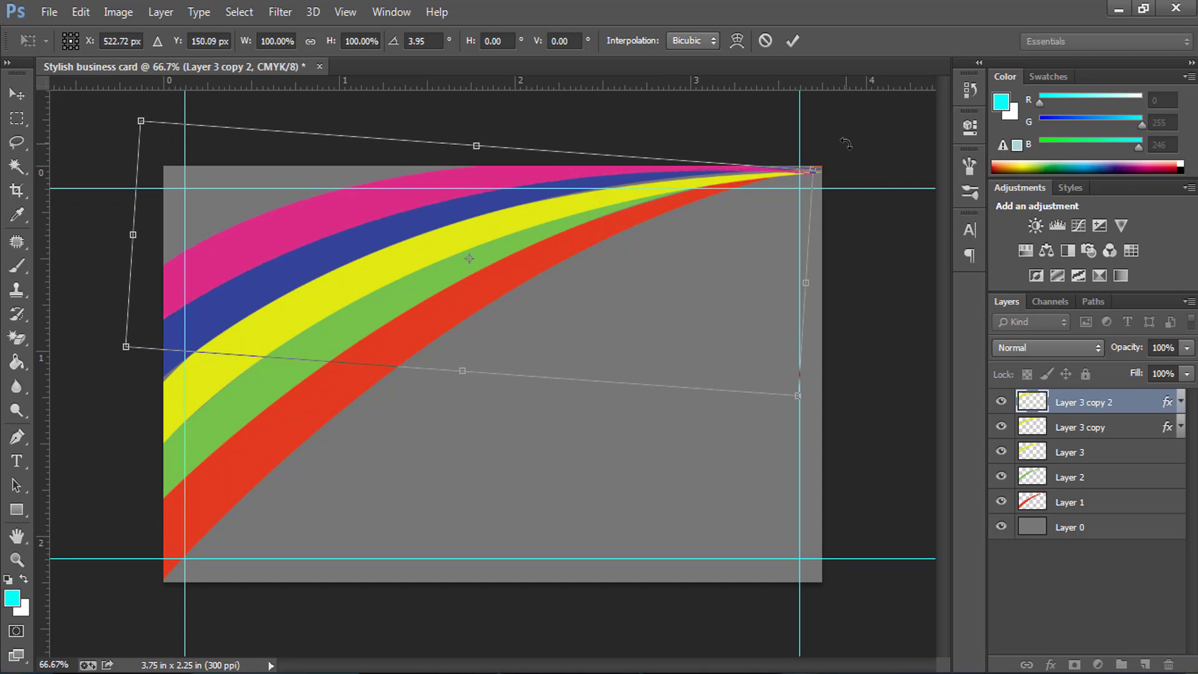
key(Return)
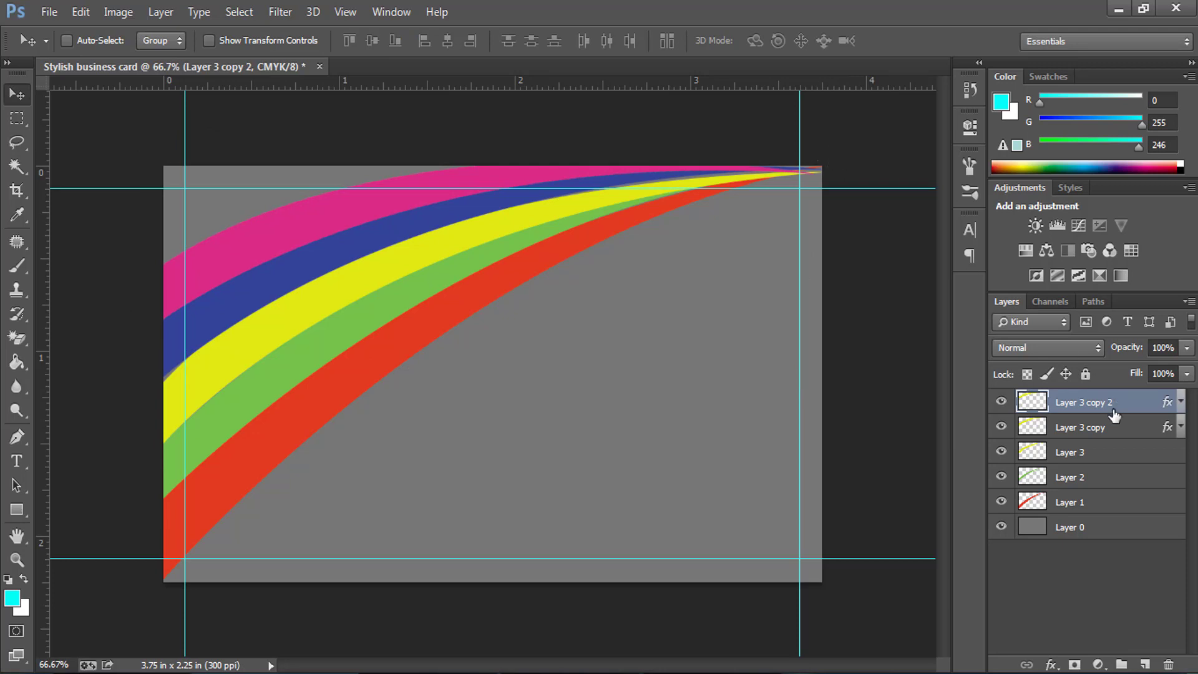
key(ctrl+j)
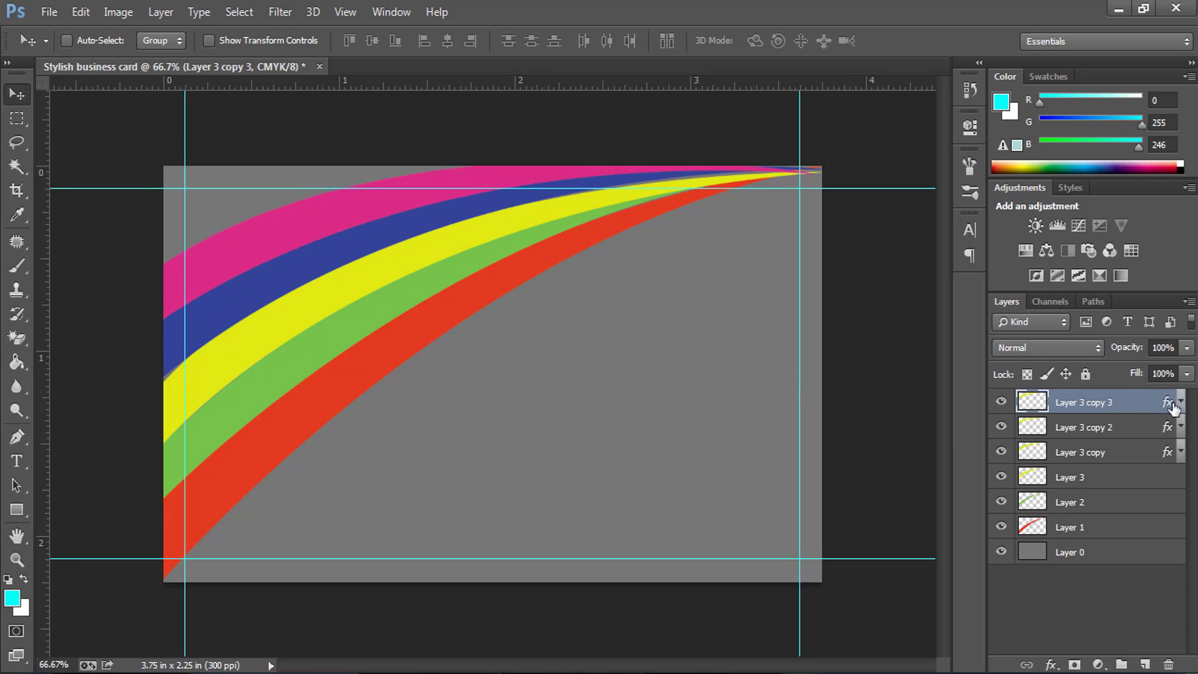
Step: Change Layer 3 copy 3's Color Overlay from pink to orange d8892c
double_click(1169, 404)
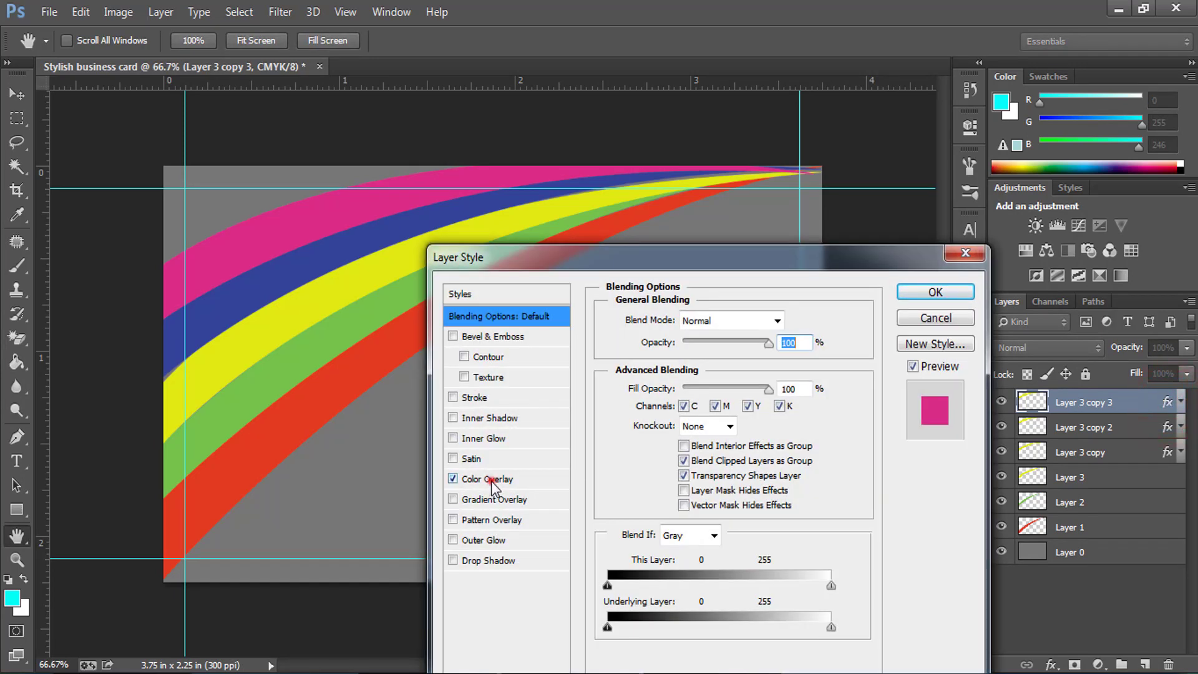
click(490, 479)
click(789, 320)
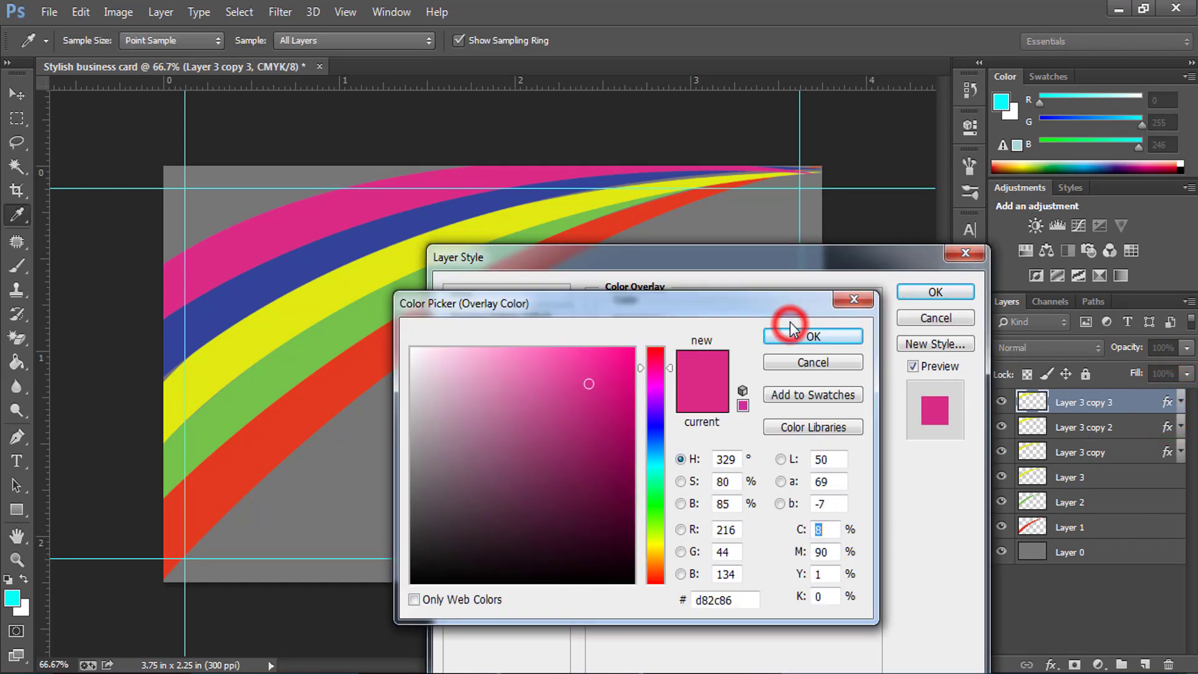
click(655, 495)
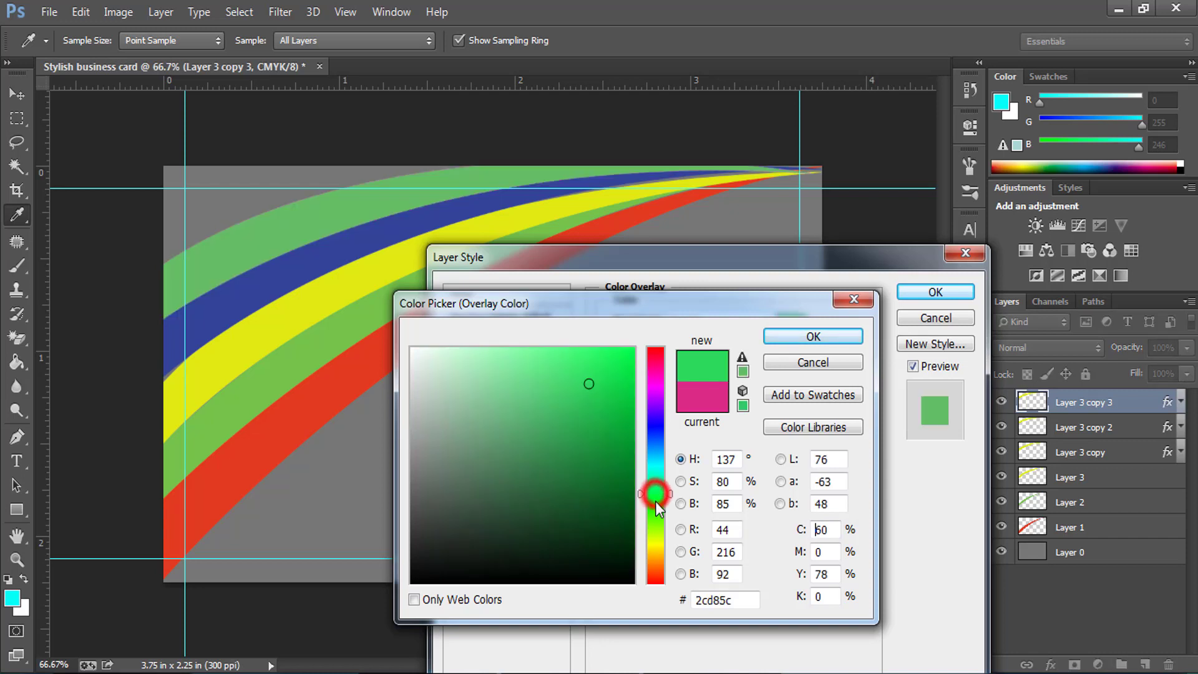
click(657, 563)
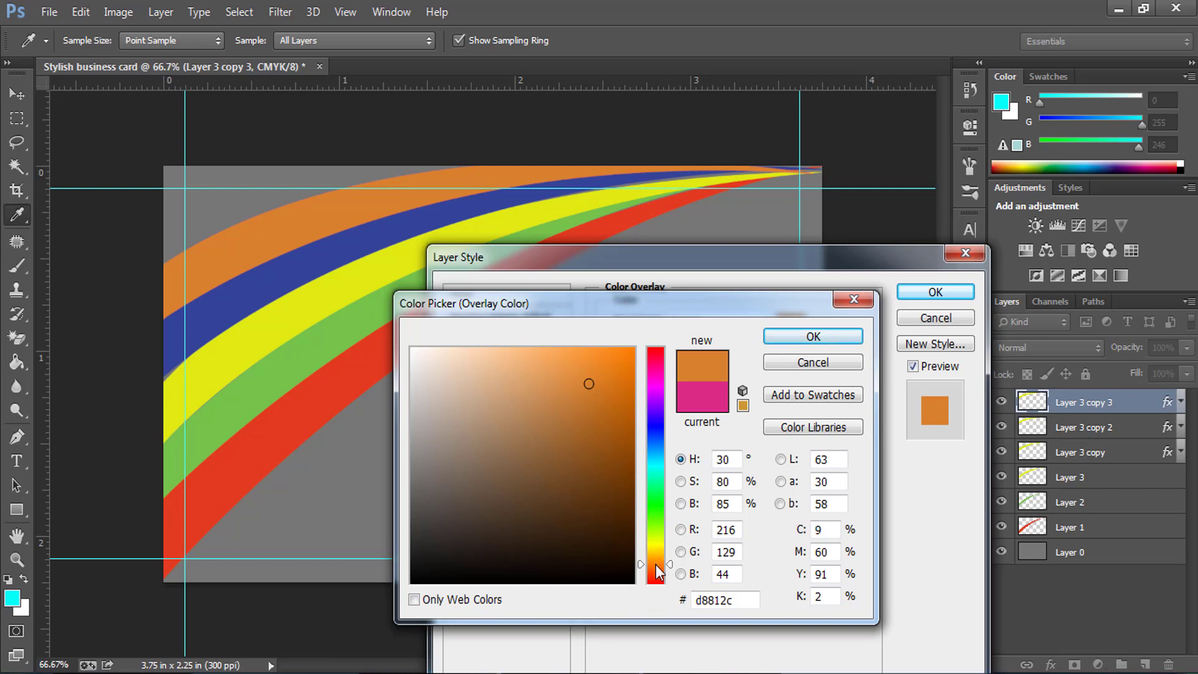
drag(654, 564, 654, 559)
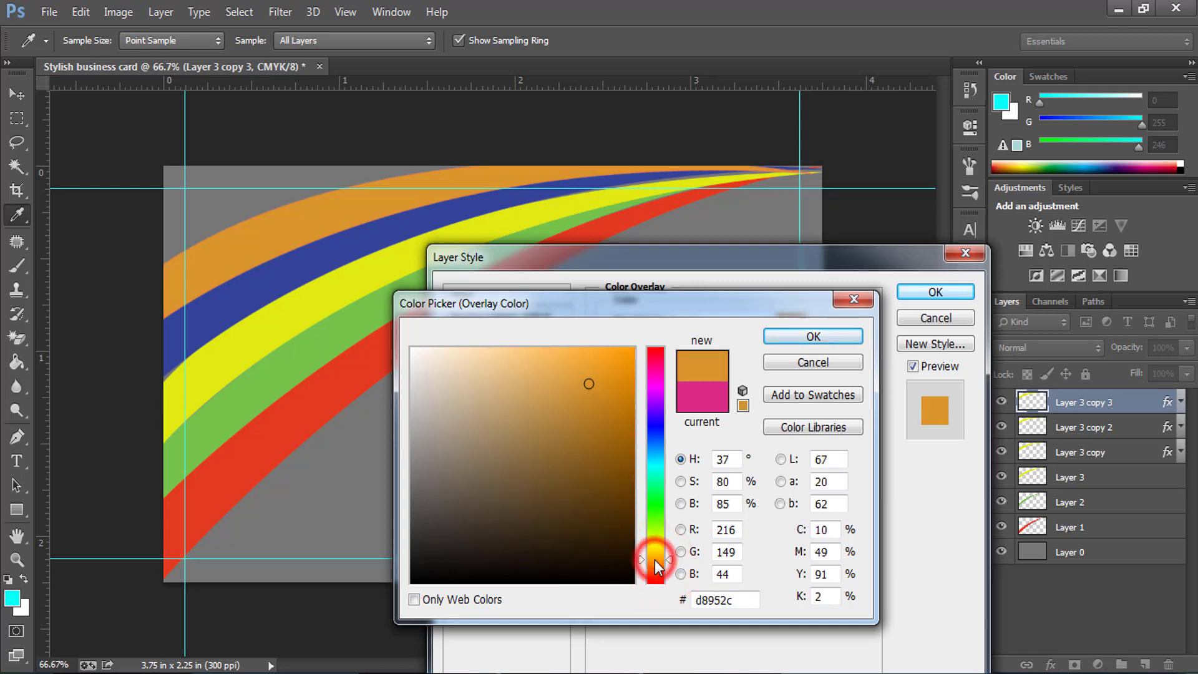
click(653, 563)
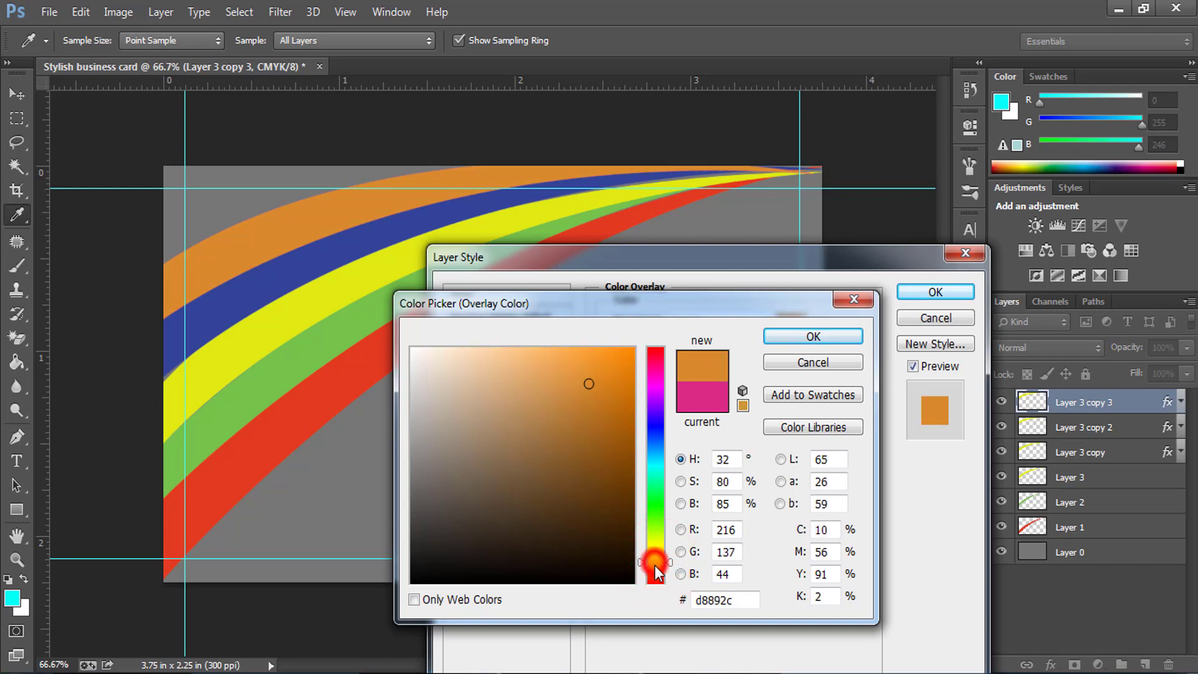
click(812, 336)
click(934, 290)
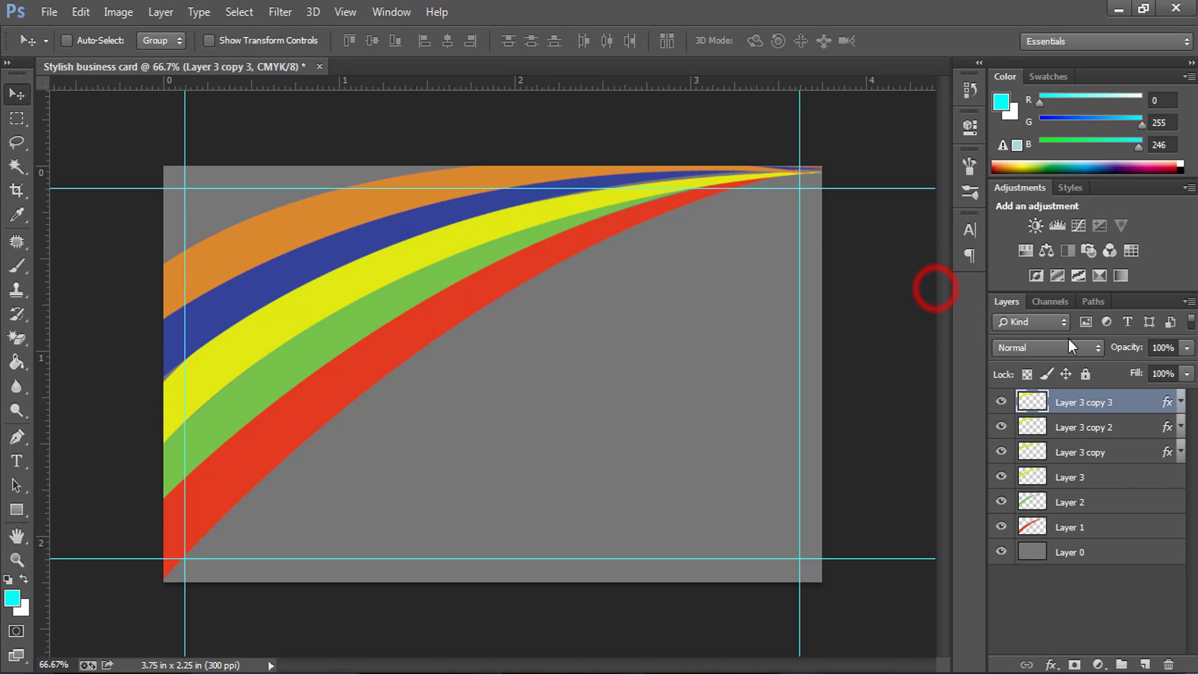
Step: Move and tilt the orange arc above the pink stripe, commit it, and duplicate the layer
click(1060, 407)
drag(280, 210, 259, 179)
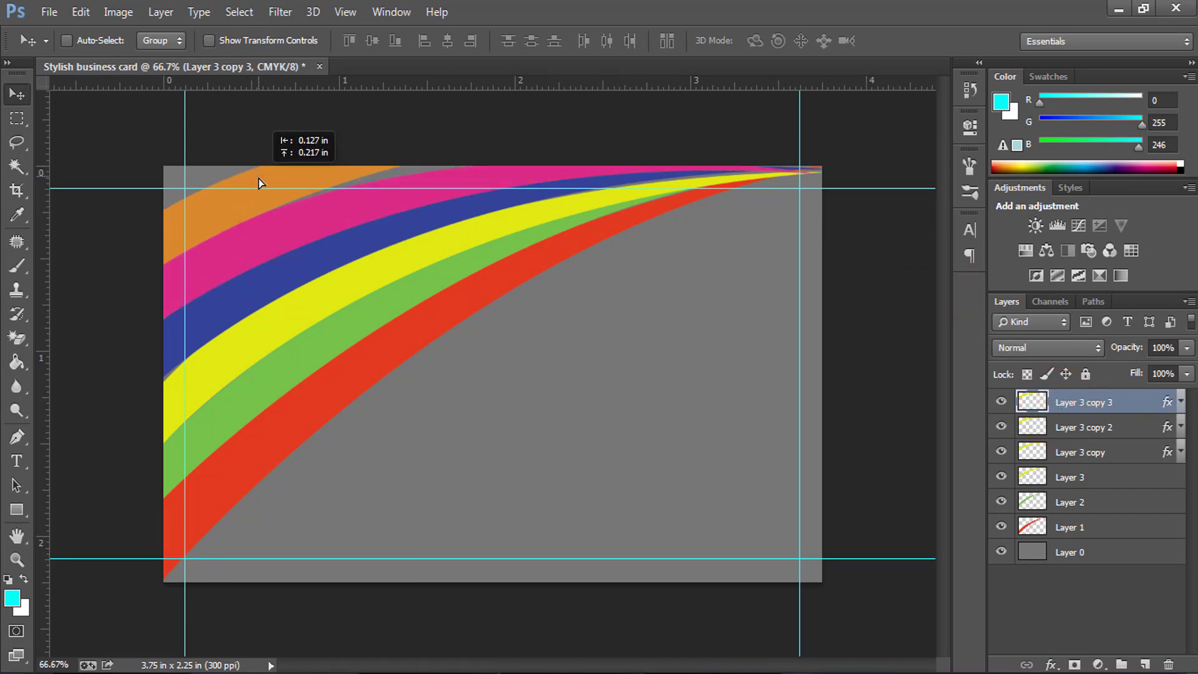
key(ctrl+t)
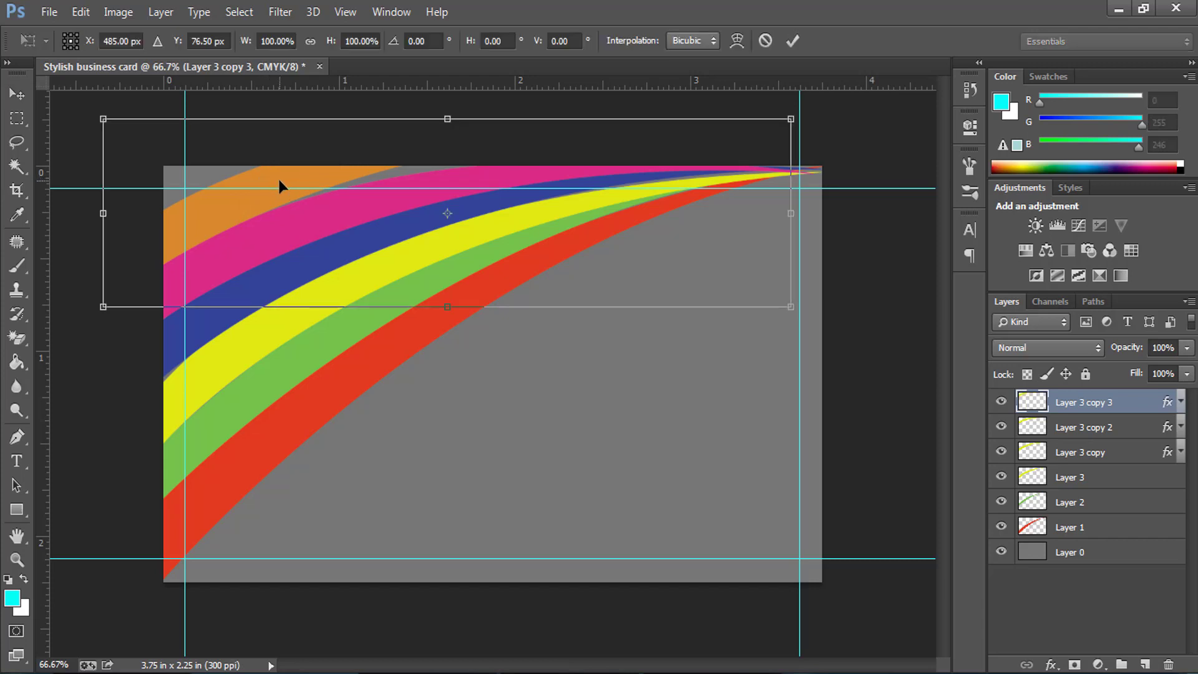
key(ctrl+minus)
drag(759, 161, 761, 160)
drag(541, 291, 546, 302)
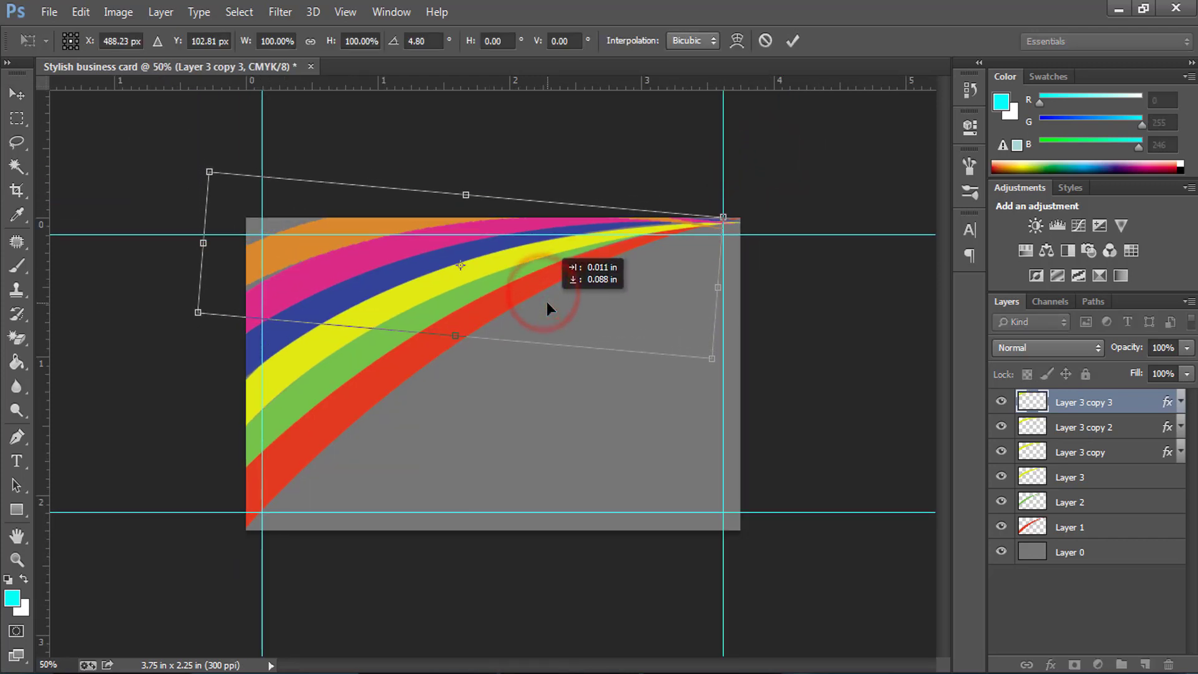
drag(154, 239, 152, 250)
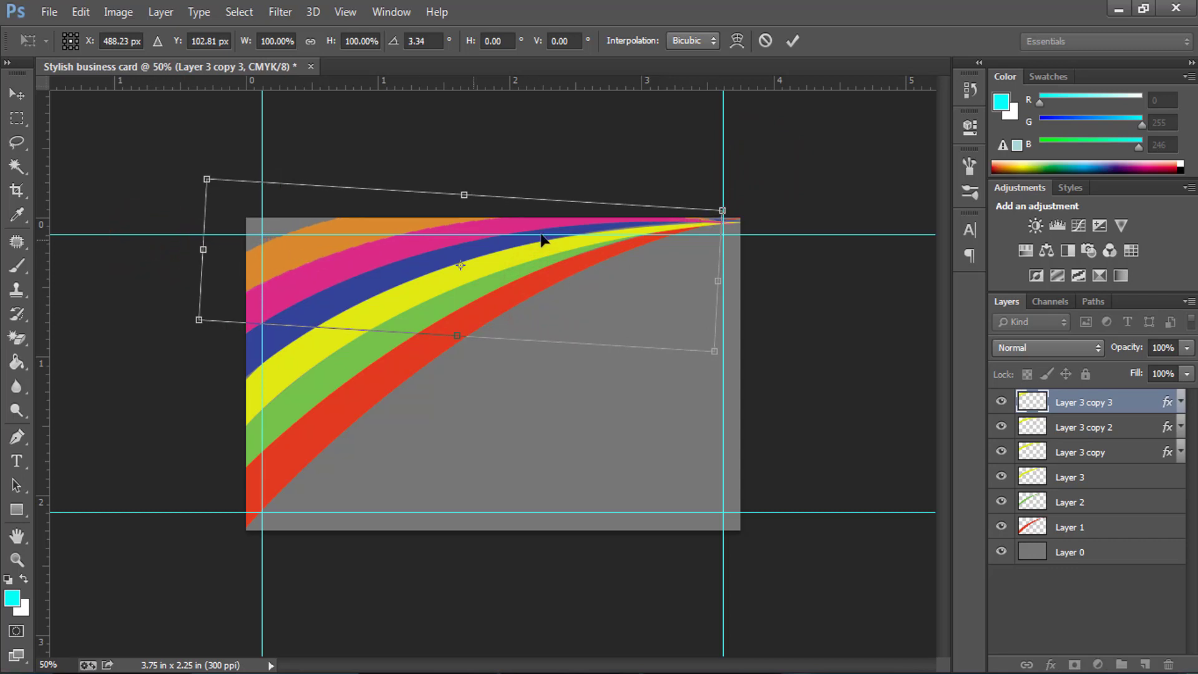
click(792, 42)
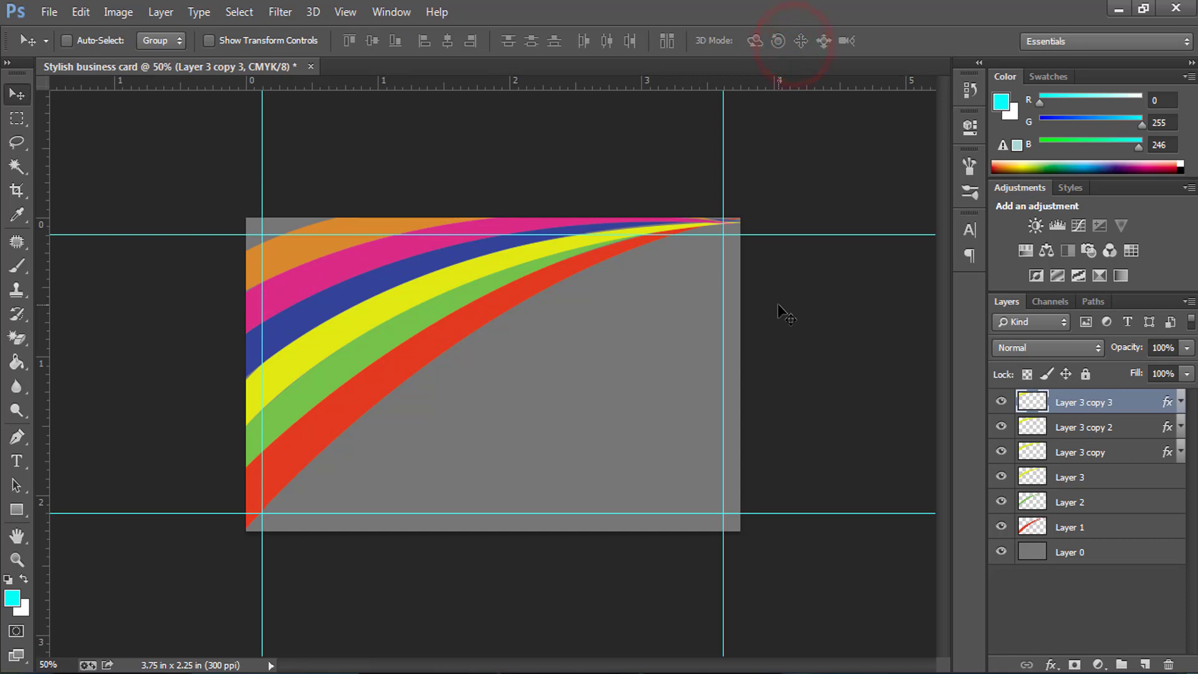
key(ctrl+j)
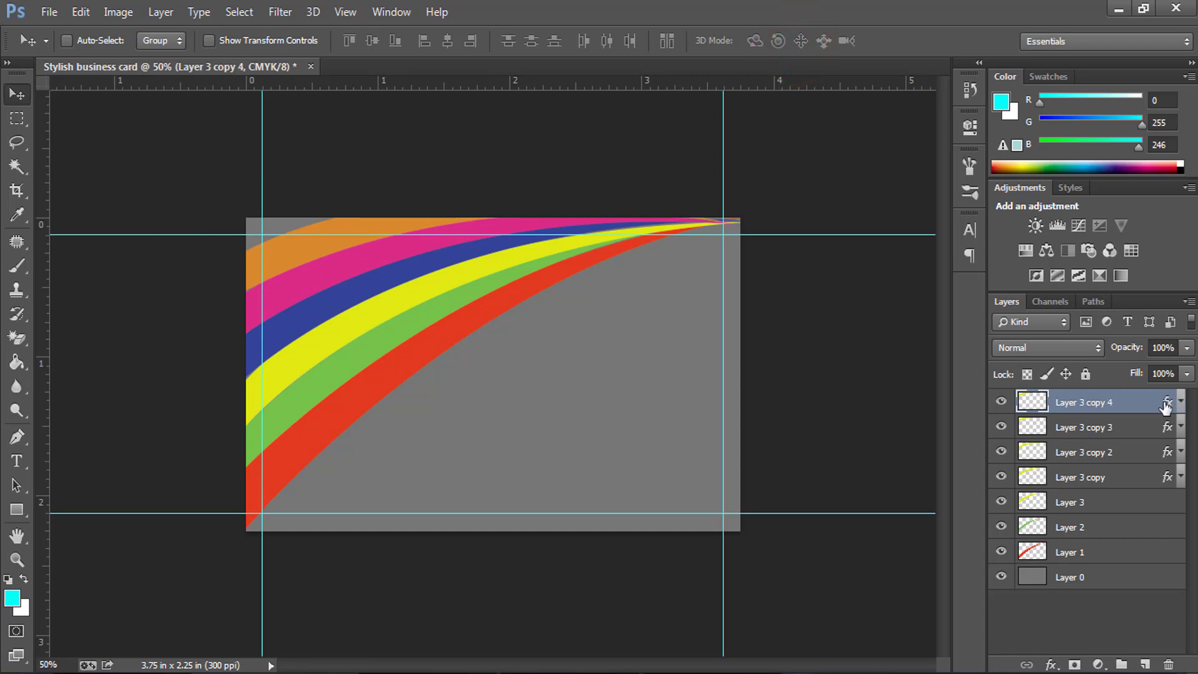
double_click(1168, 402)
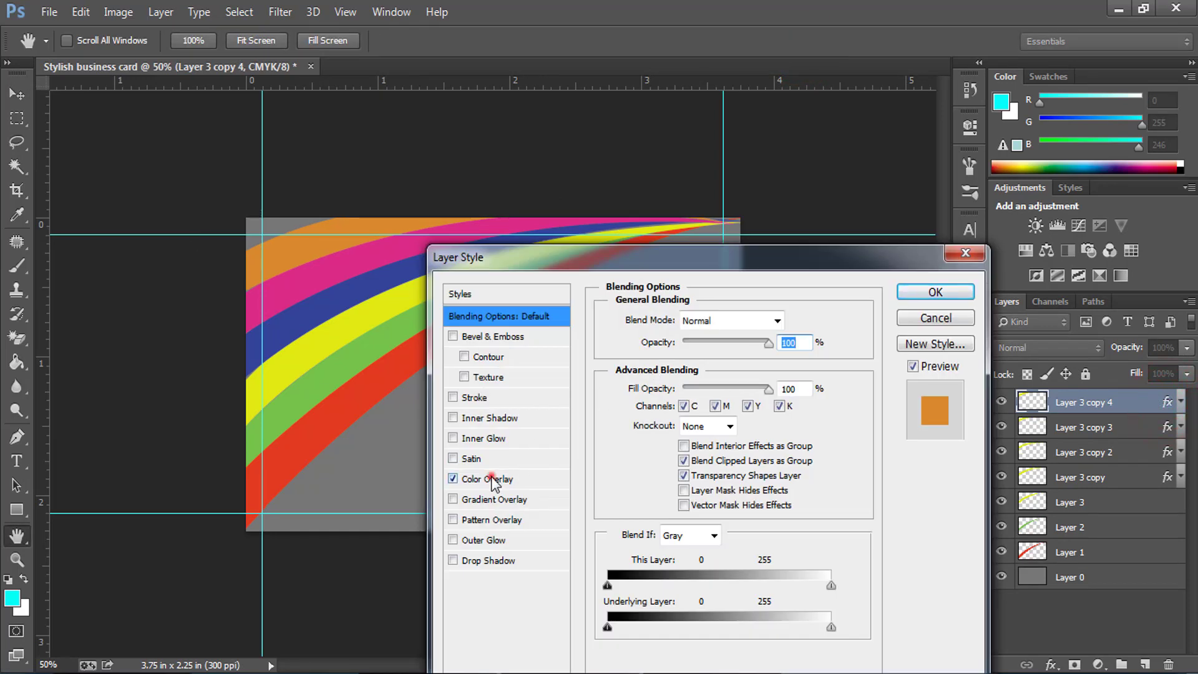
Step: Open the copy's Color Overlay colour picker and audition purple, yellow and green hues
click(487, 478)
drag(653, 265, 679, 220)
click(814, 276)
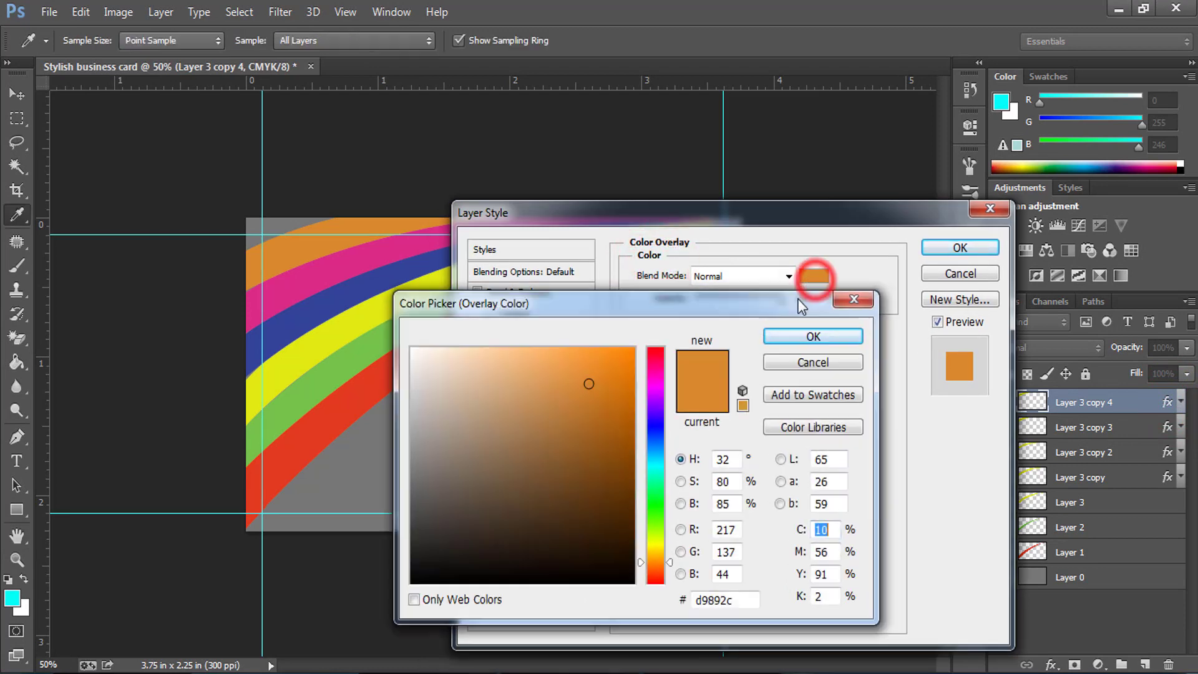
click(656, 405)
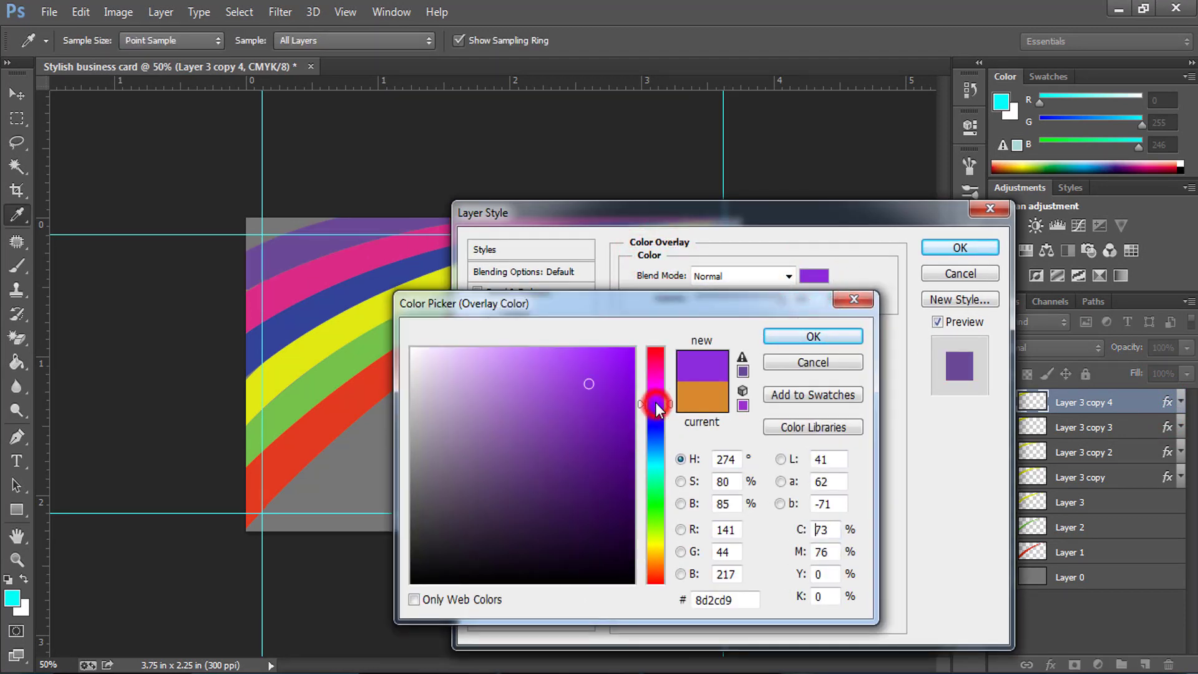
drag(656, 402, 656, 358)
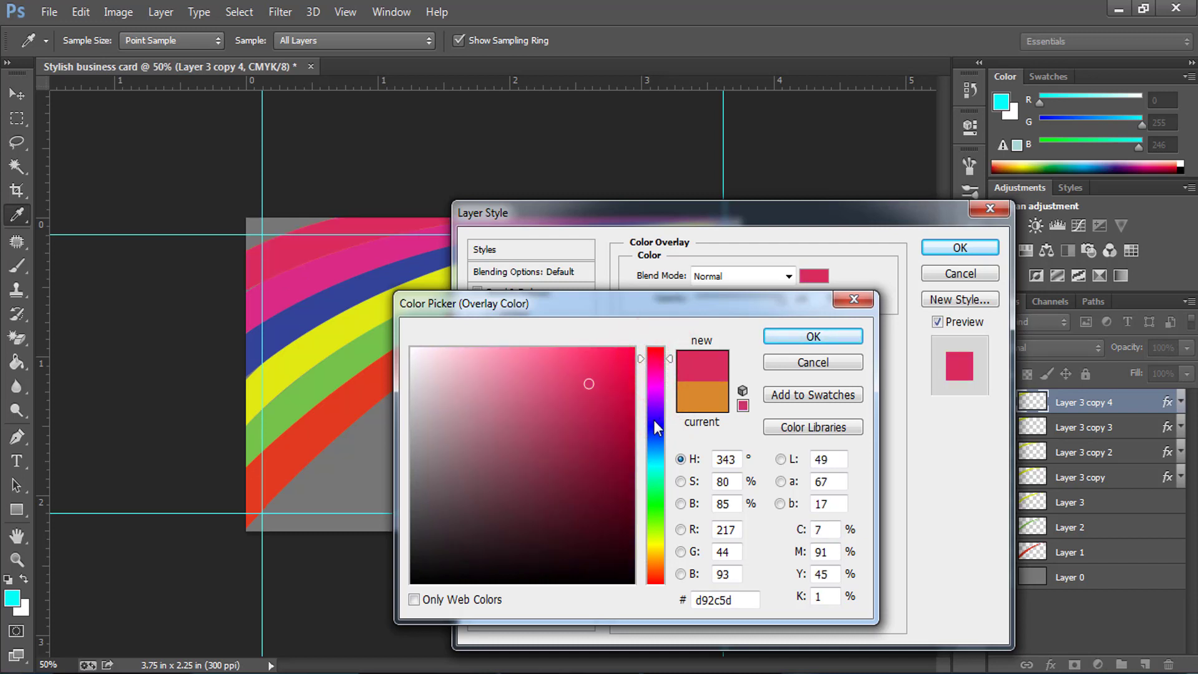
click(656, 540)
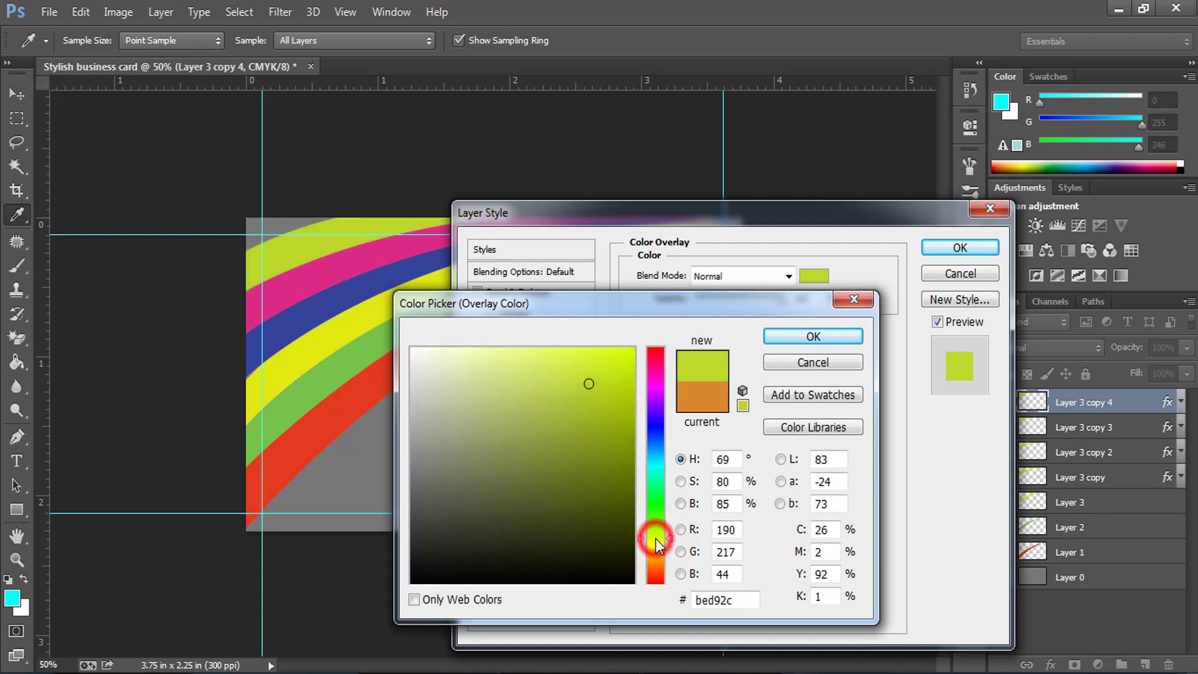
click(657, 549)
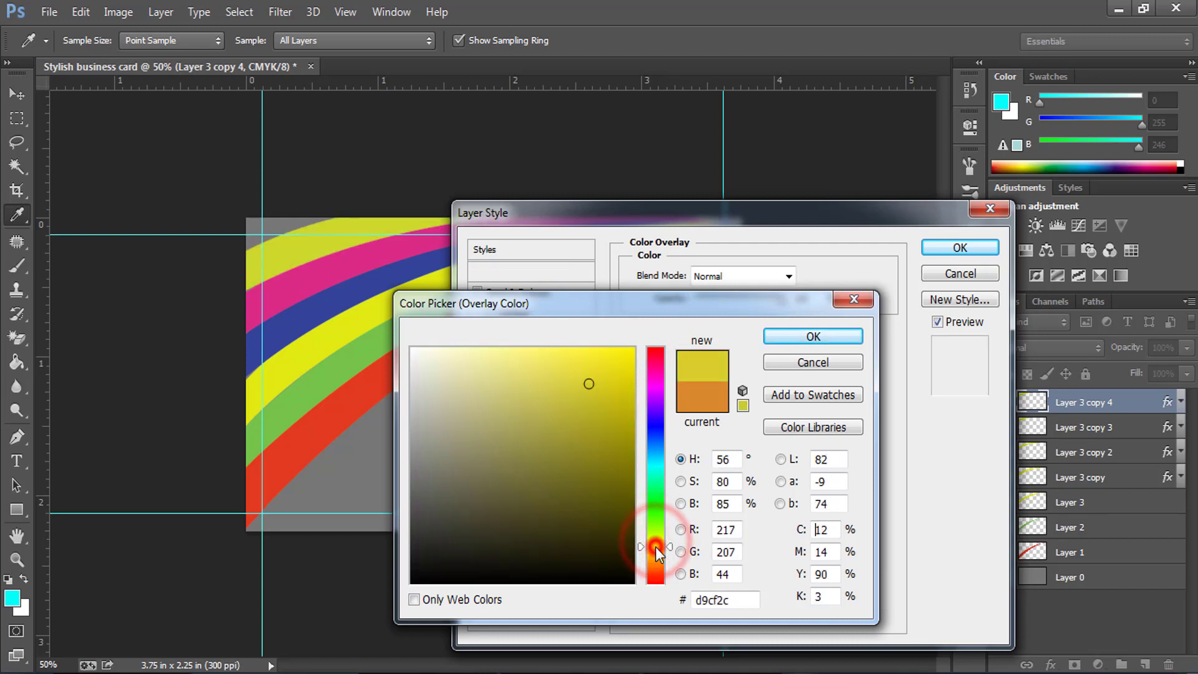
drag(656, 547, 655, 522)
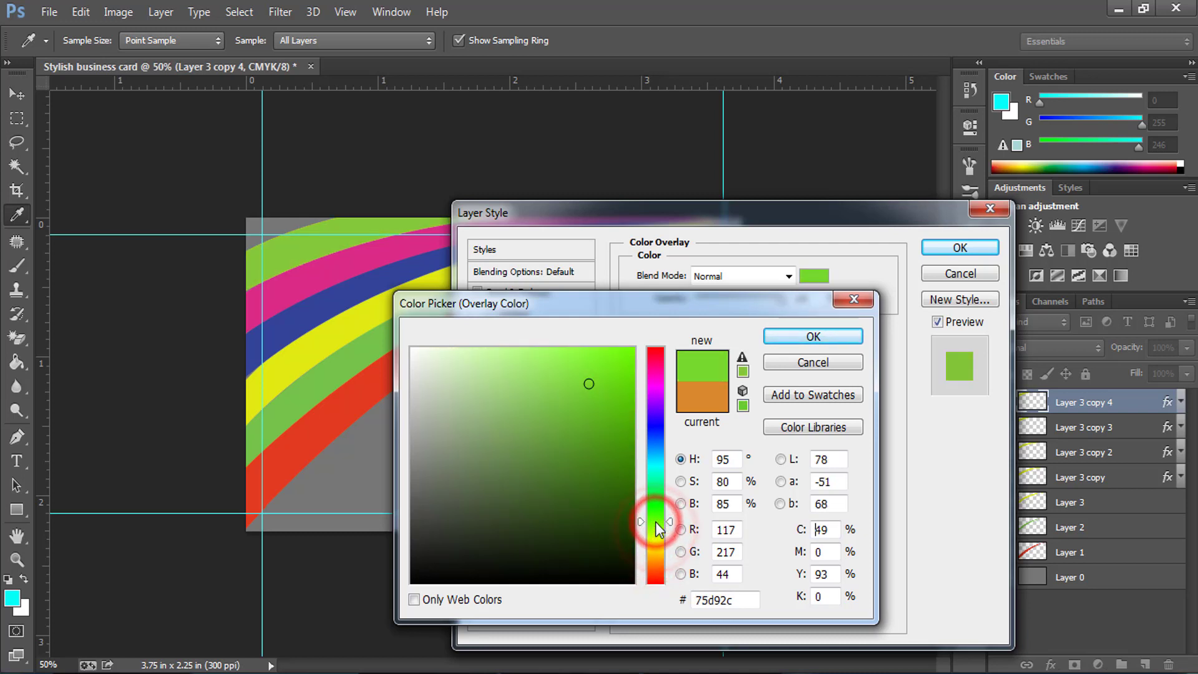
click(656, 515)
click(657, 508)
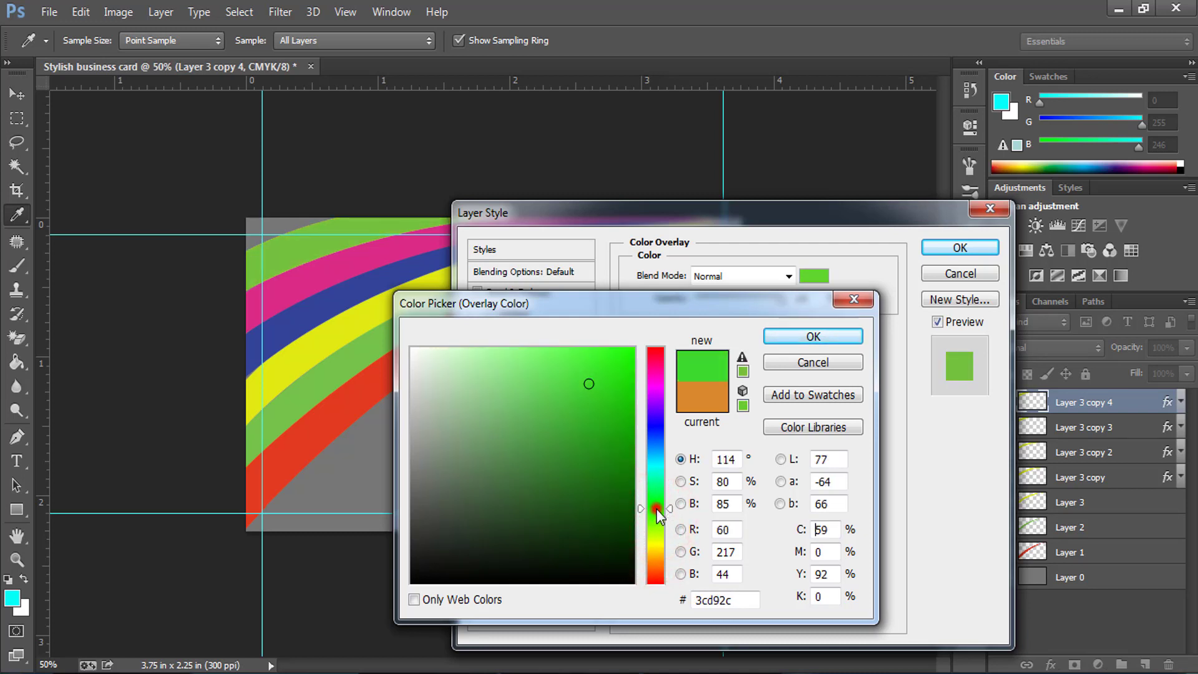
drag(656, 508, 658, 533)
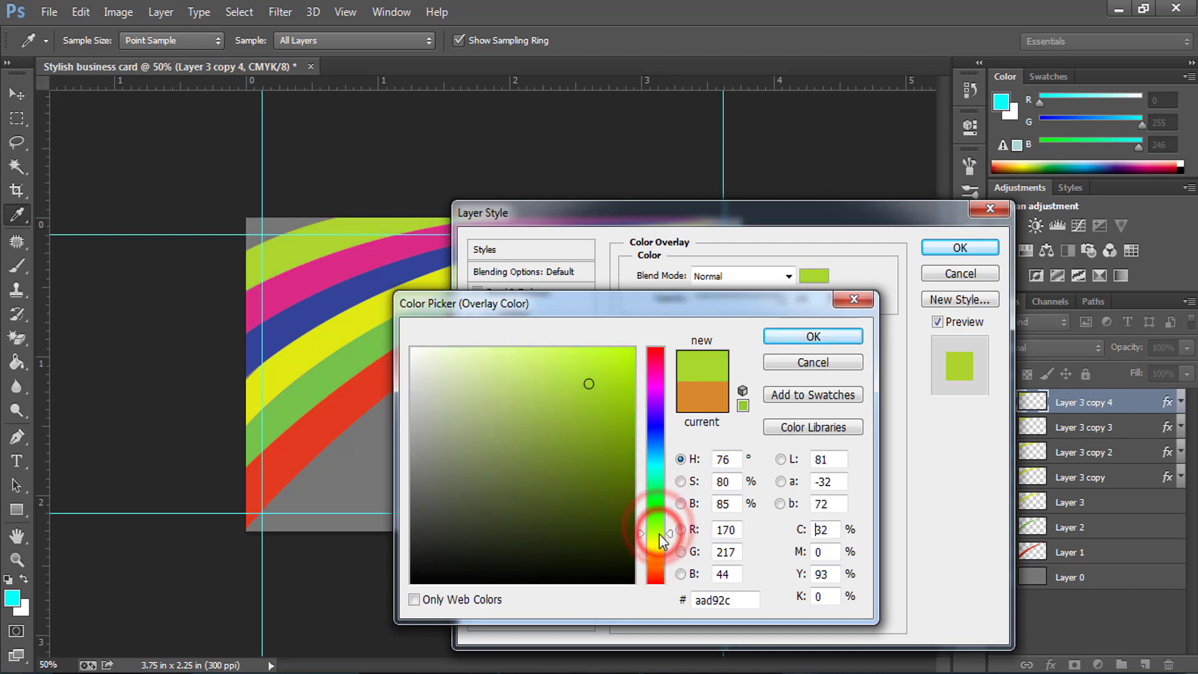
Step: Settle the overlay colour on sky blue 00baff and apply it
click(657, 556)
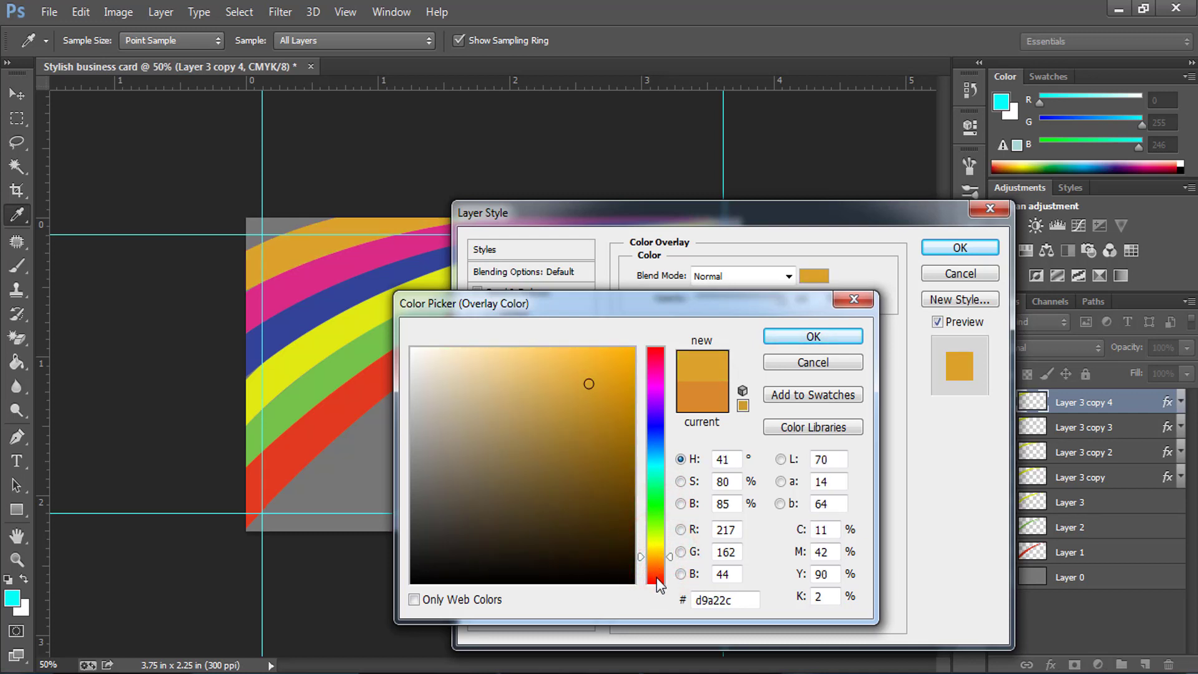
click(657, 583)
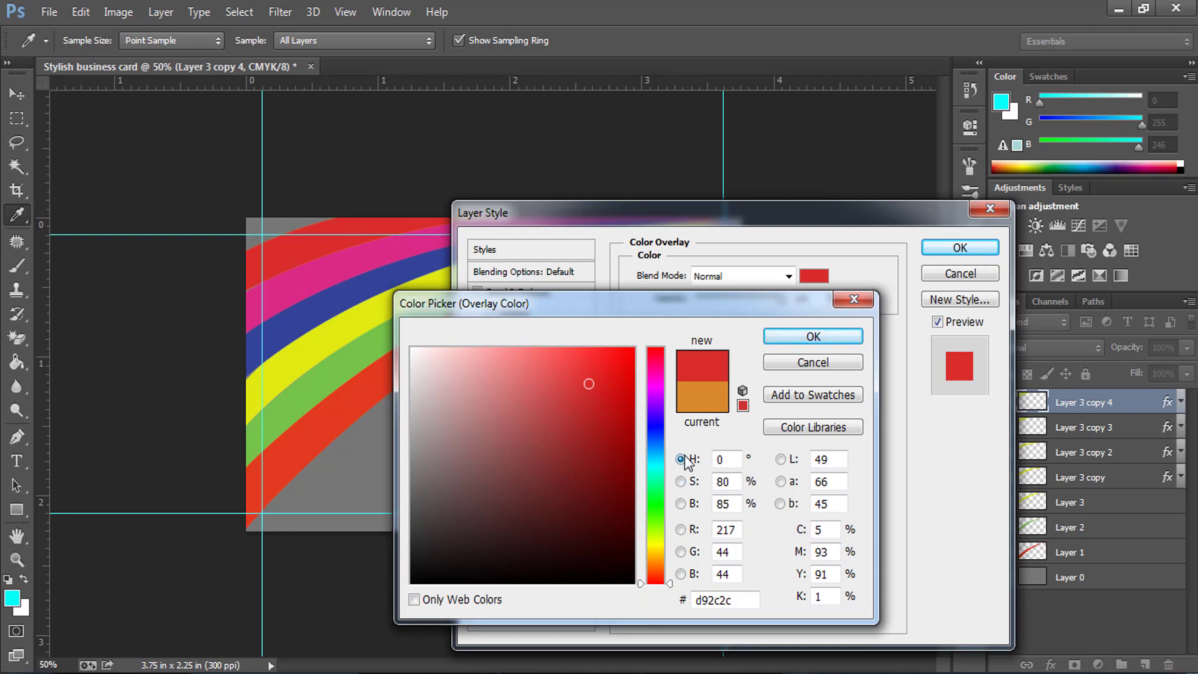
click(655, 441)
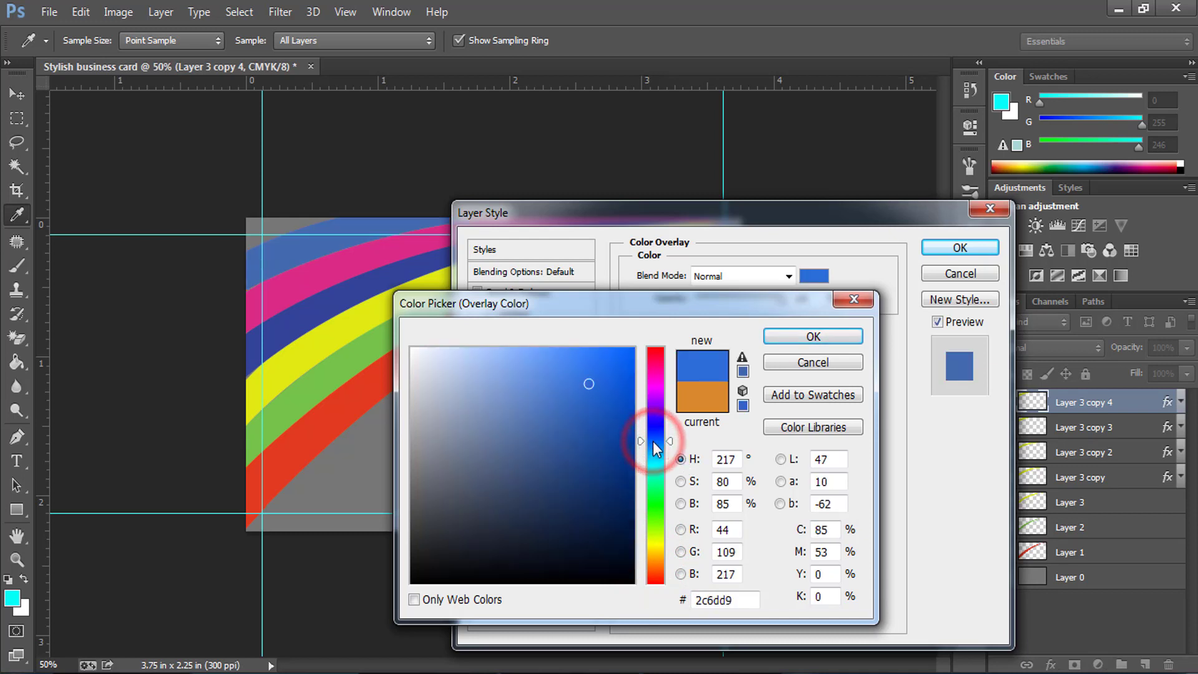
drag(657, 409, 657, 395)
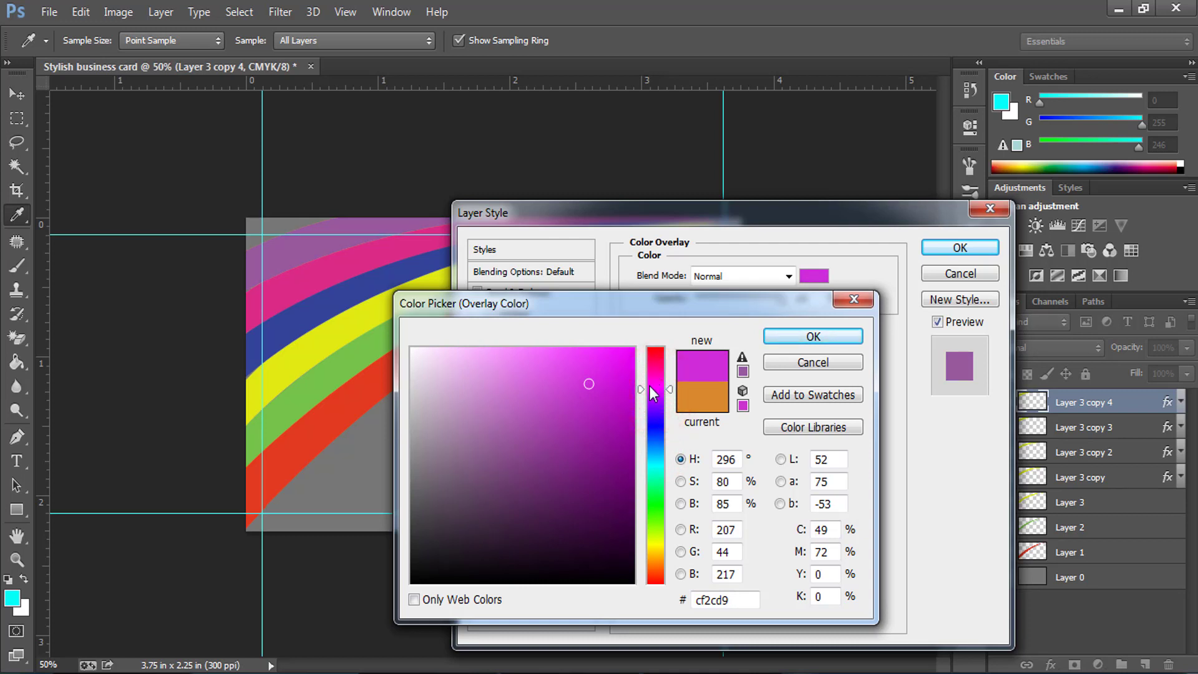
drag(595, 434, 635, 347)
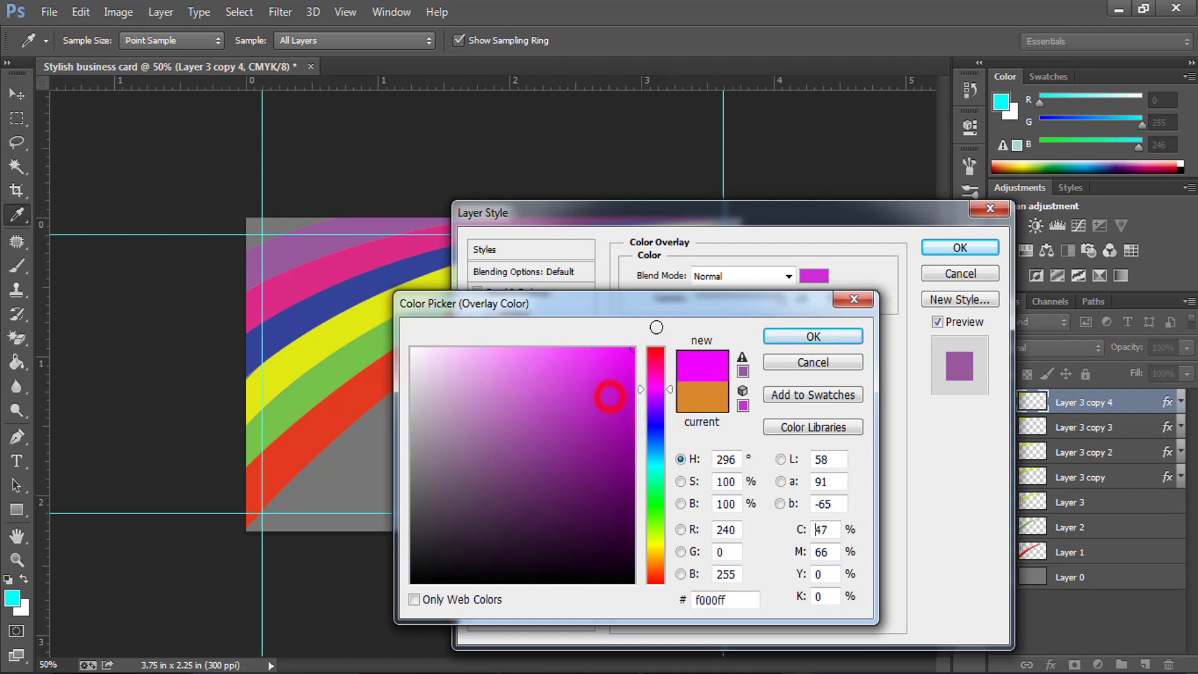
click(655, 576)
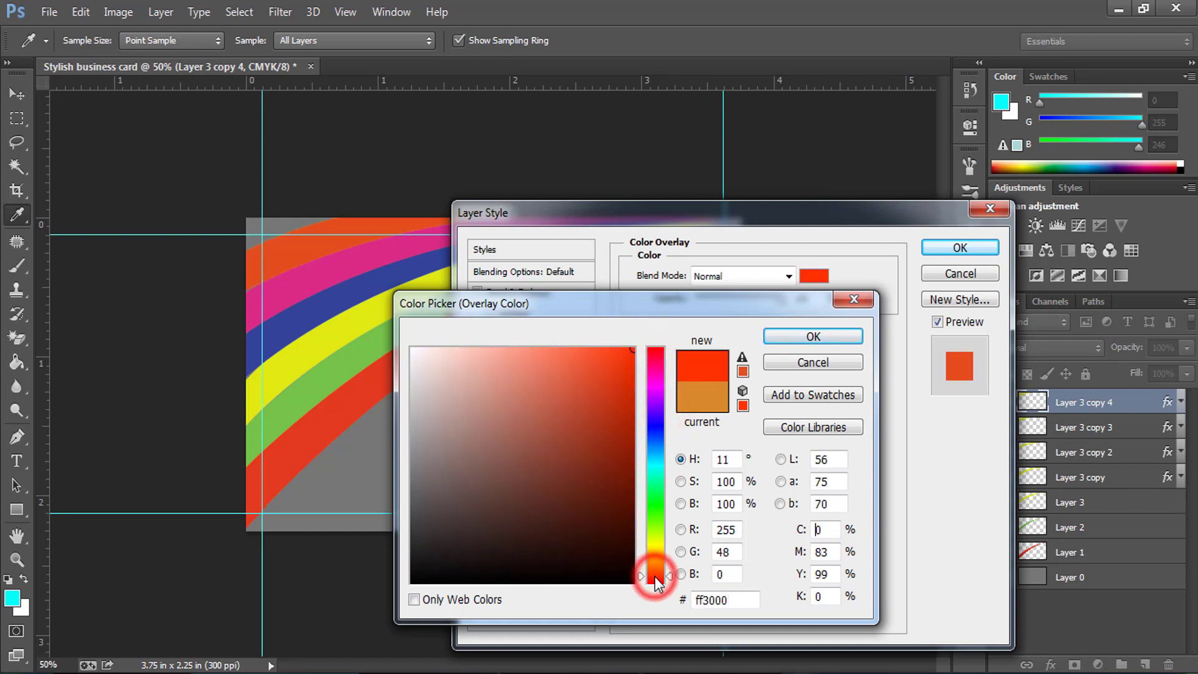
click(656, 525)
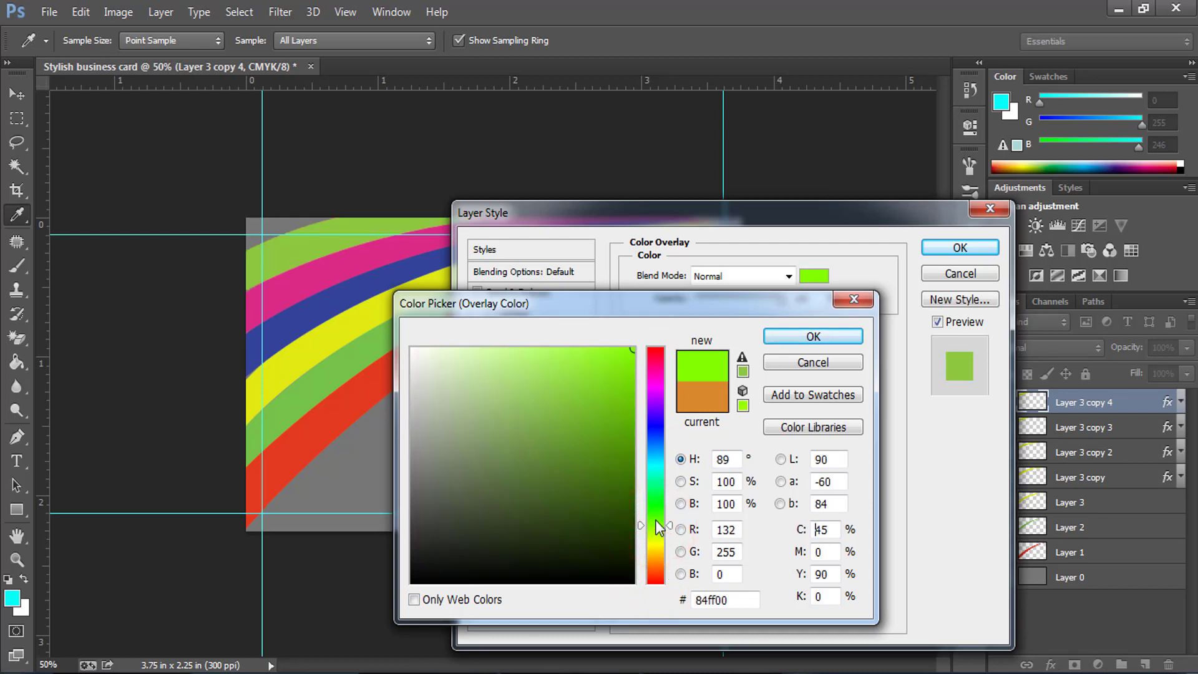
drag(656, 525, 656, 539)
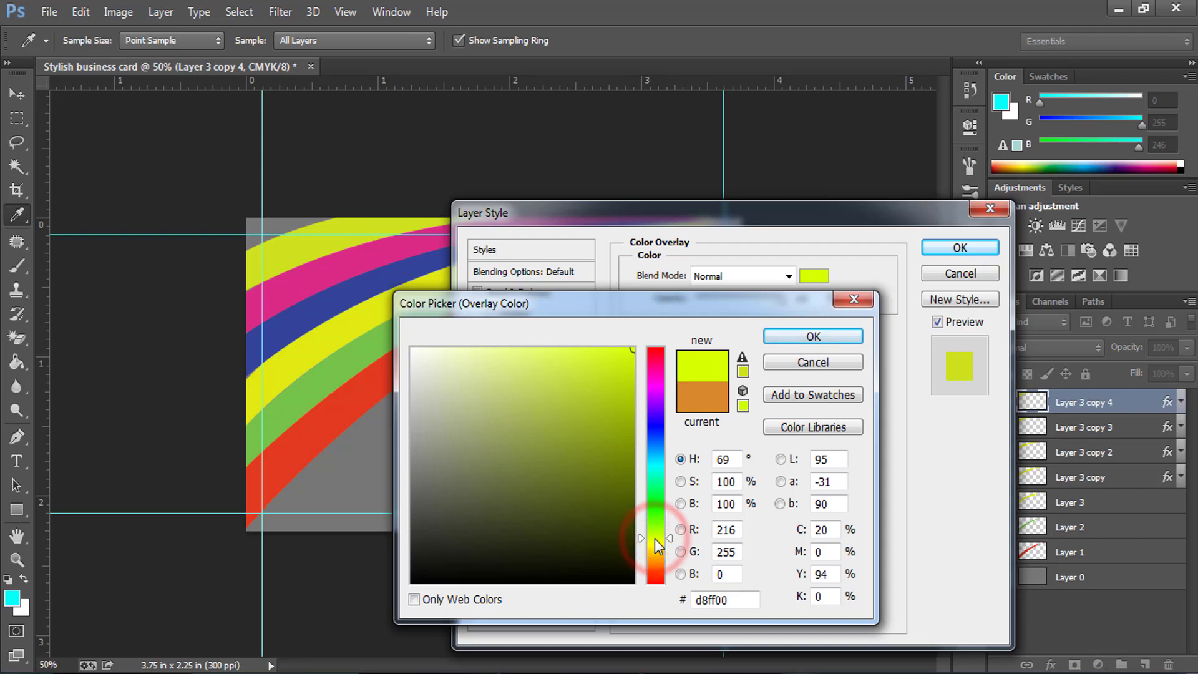
drag(656, 481, 660, 456)
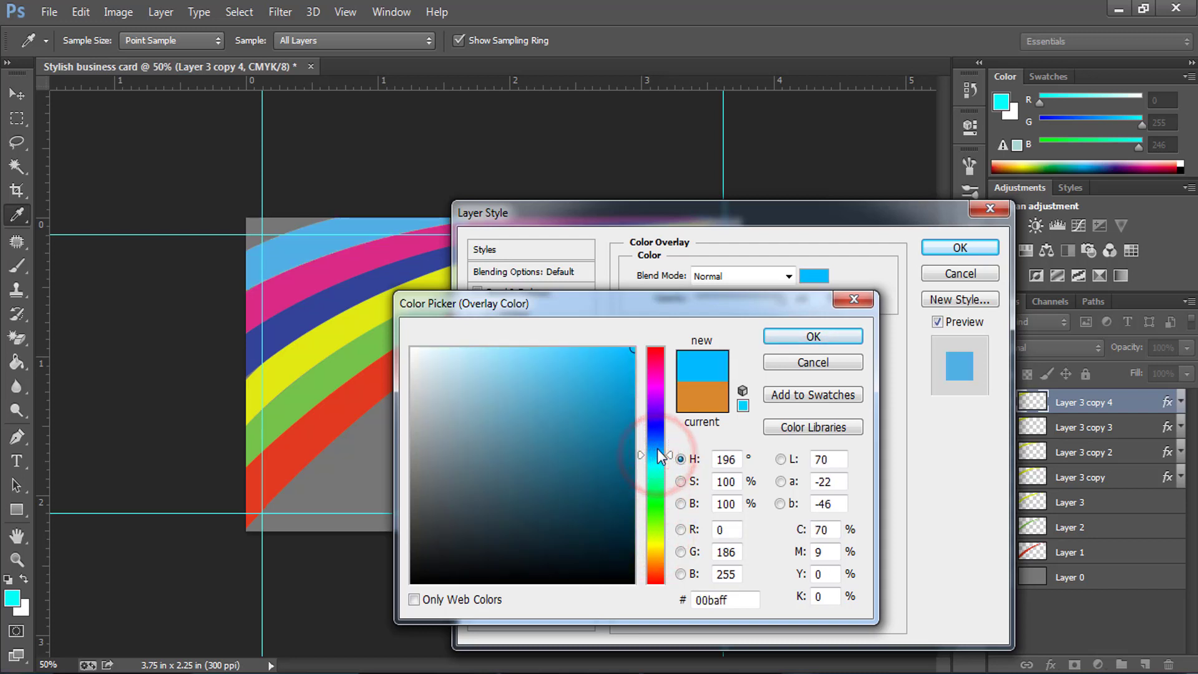
click(796, 343)
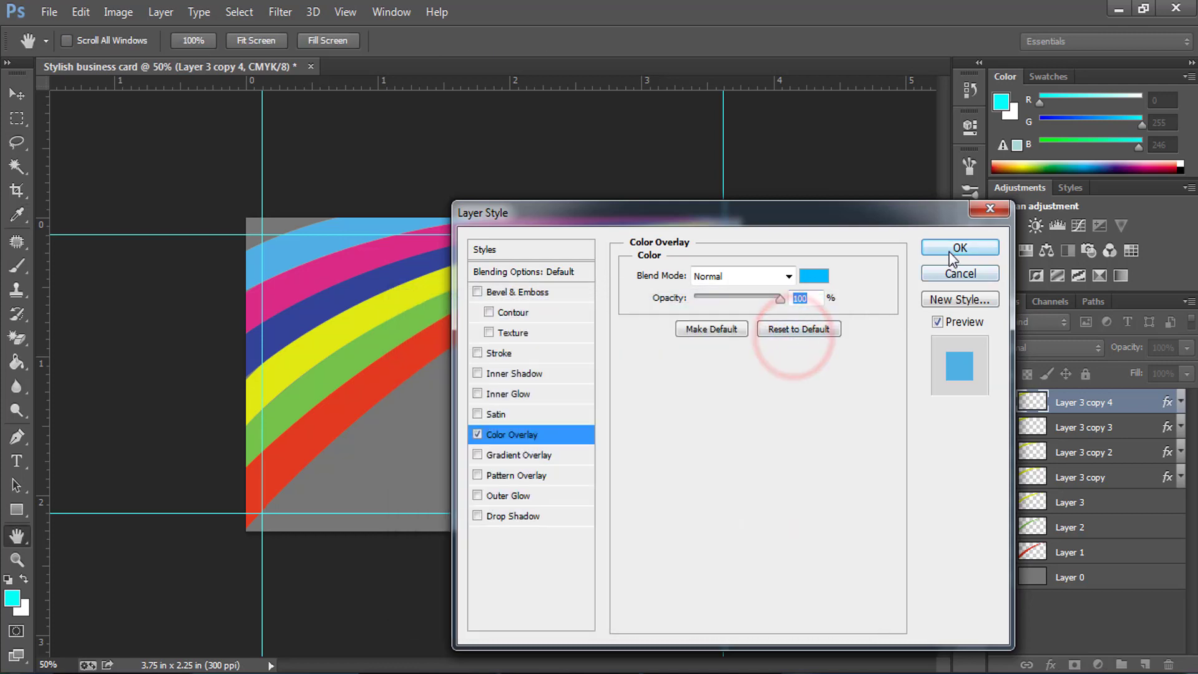
click(947, 249)
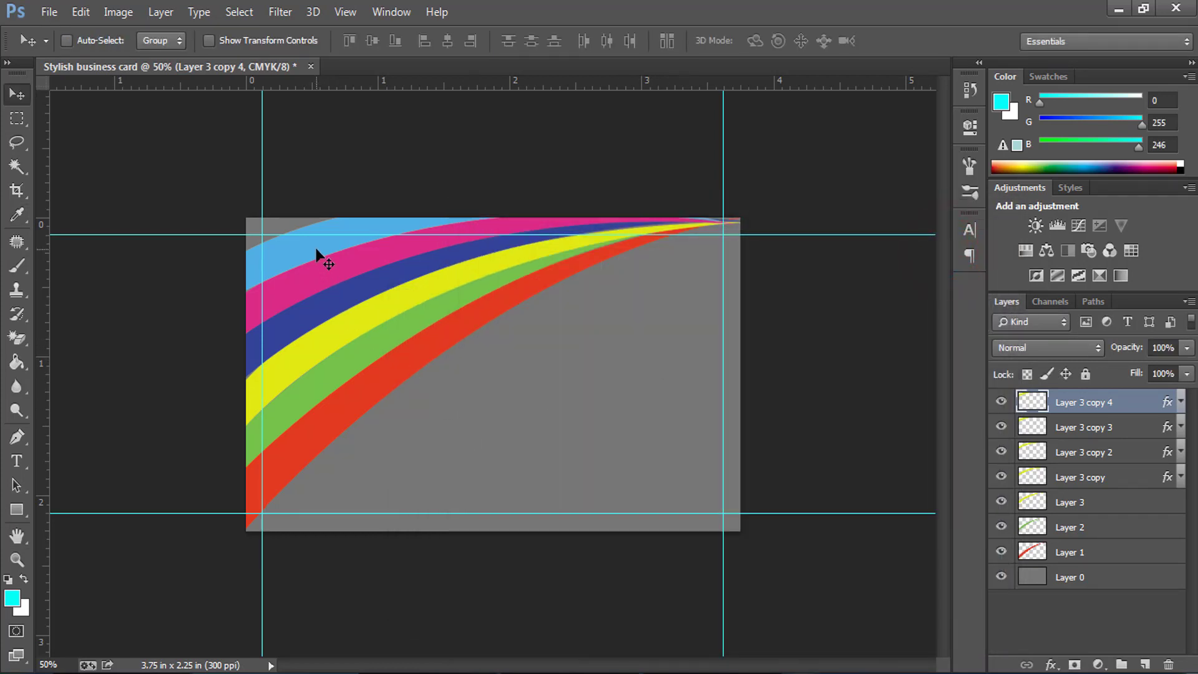
Step: Drag the sky-blue arc up-left to expose the orange stripe, then fit the card on screen
drag(304, 246, 290, 217)
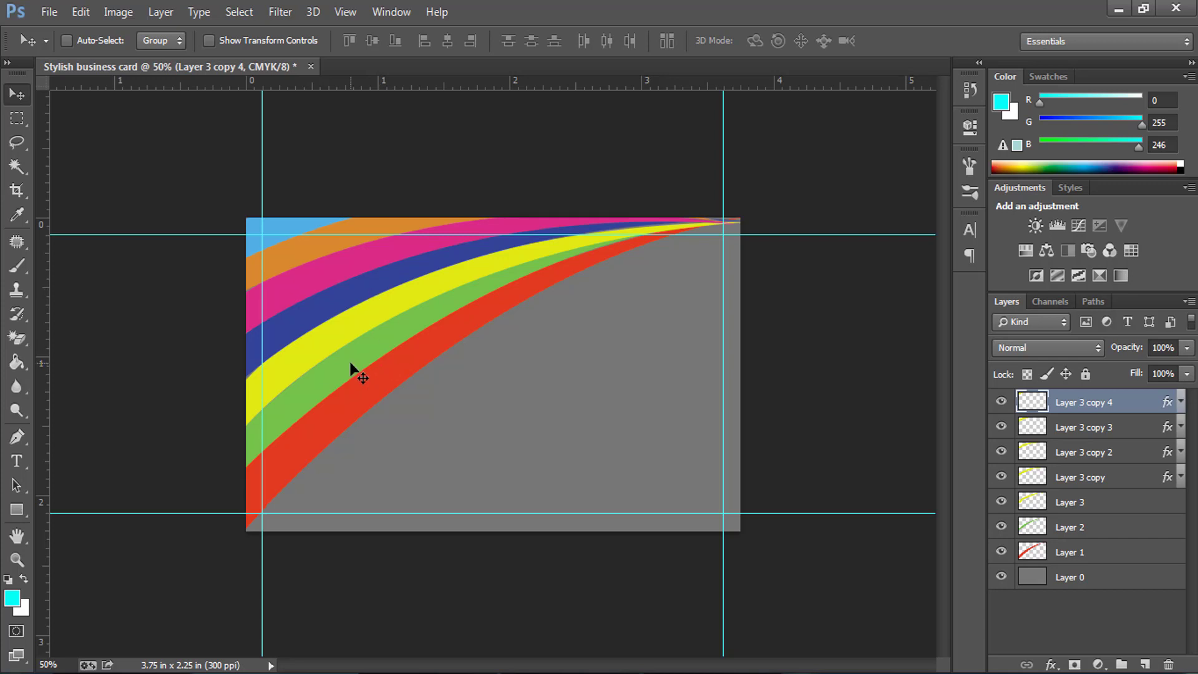
key(ctrl+0)
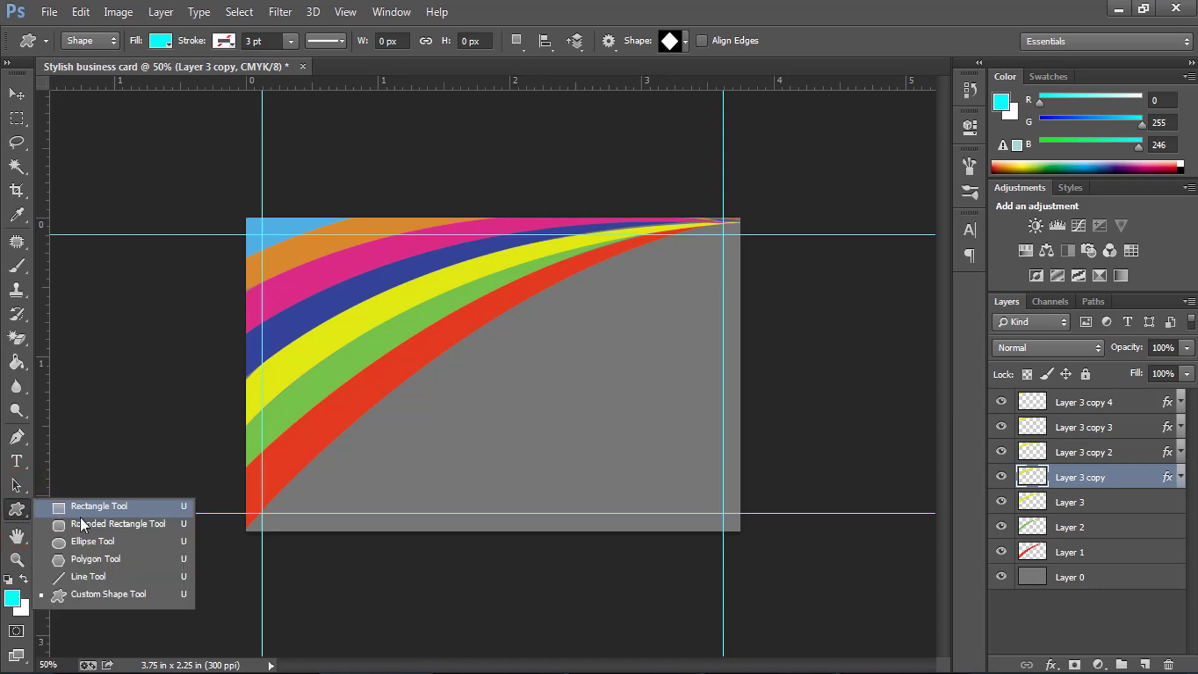
Step: Draw a crown custom shape near the card's top right
click(110, 588)
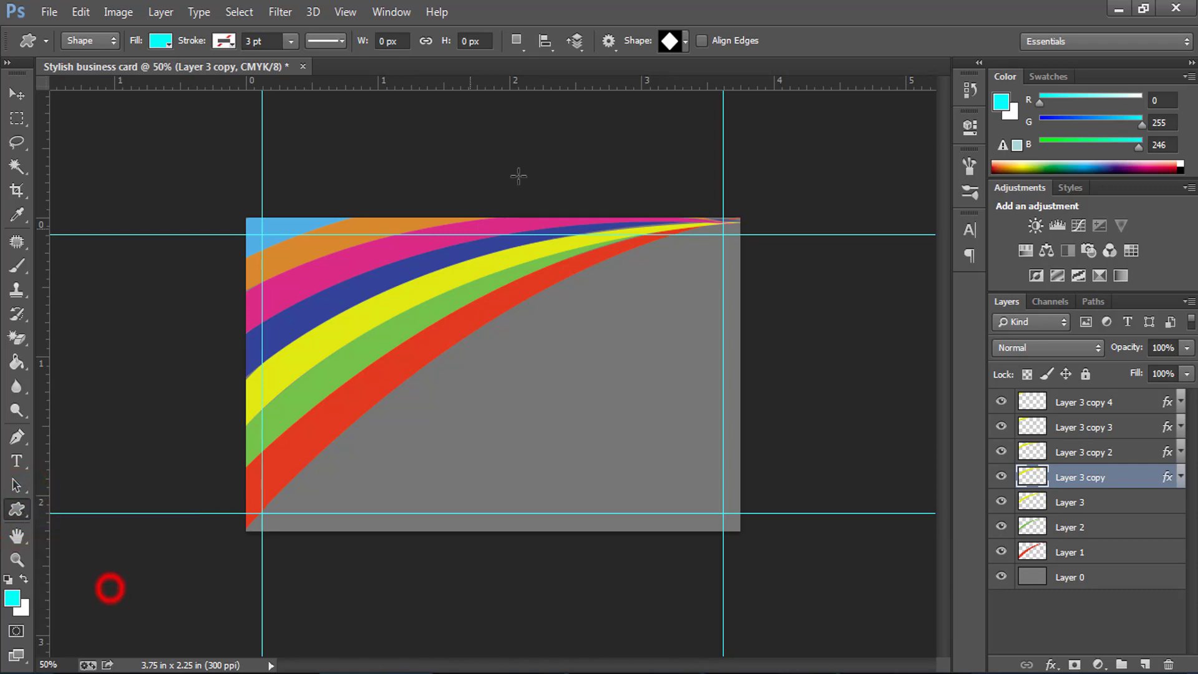
click(684, 42)
scroll(596, 321, down, 5)
scroll(596, 320, down, 3)
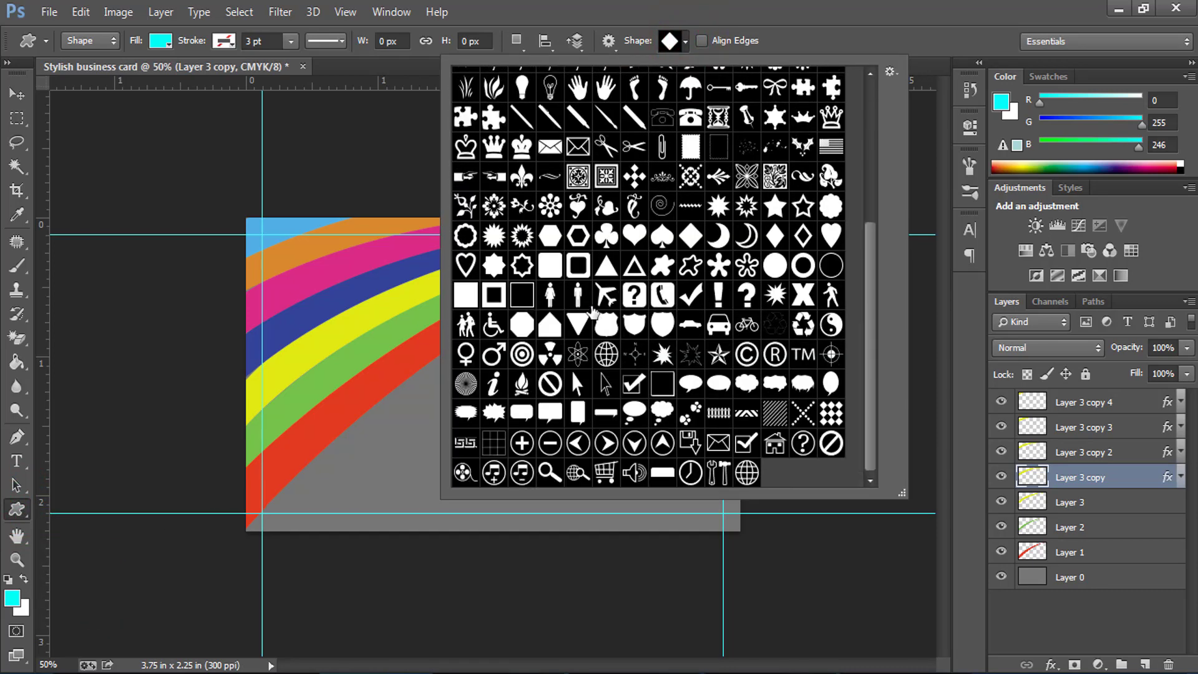
click(493, 146)
key(Return)
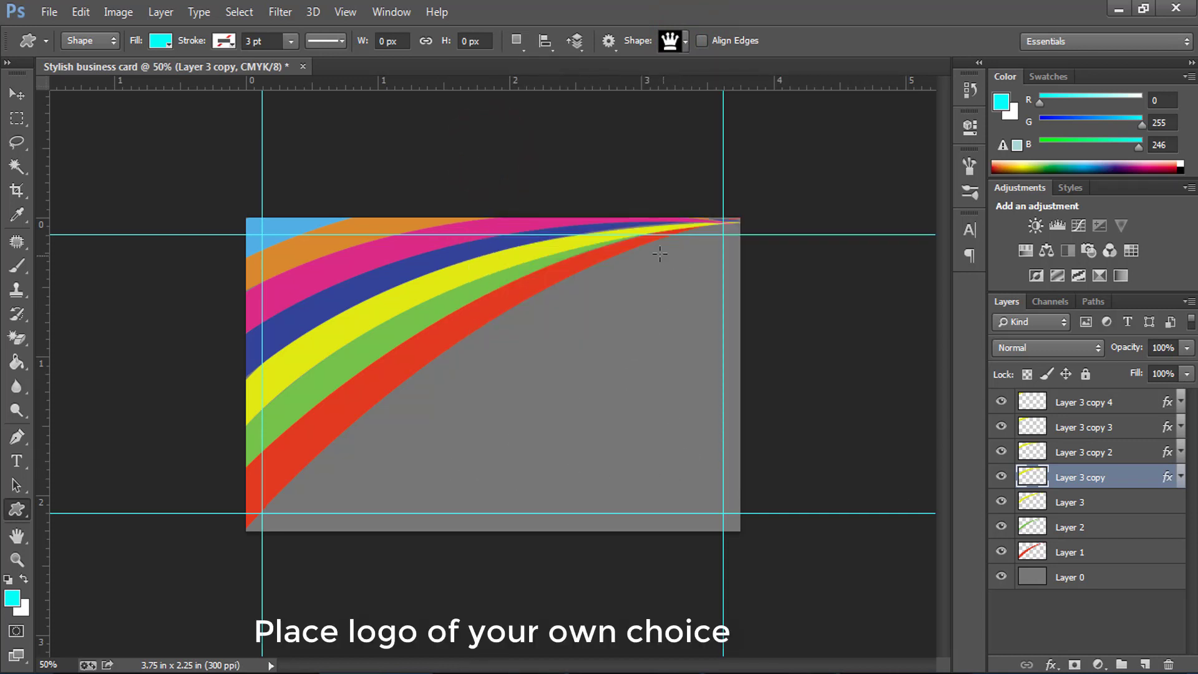
drag(659, 253, 701, 304)
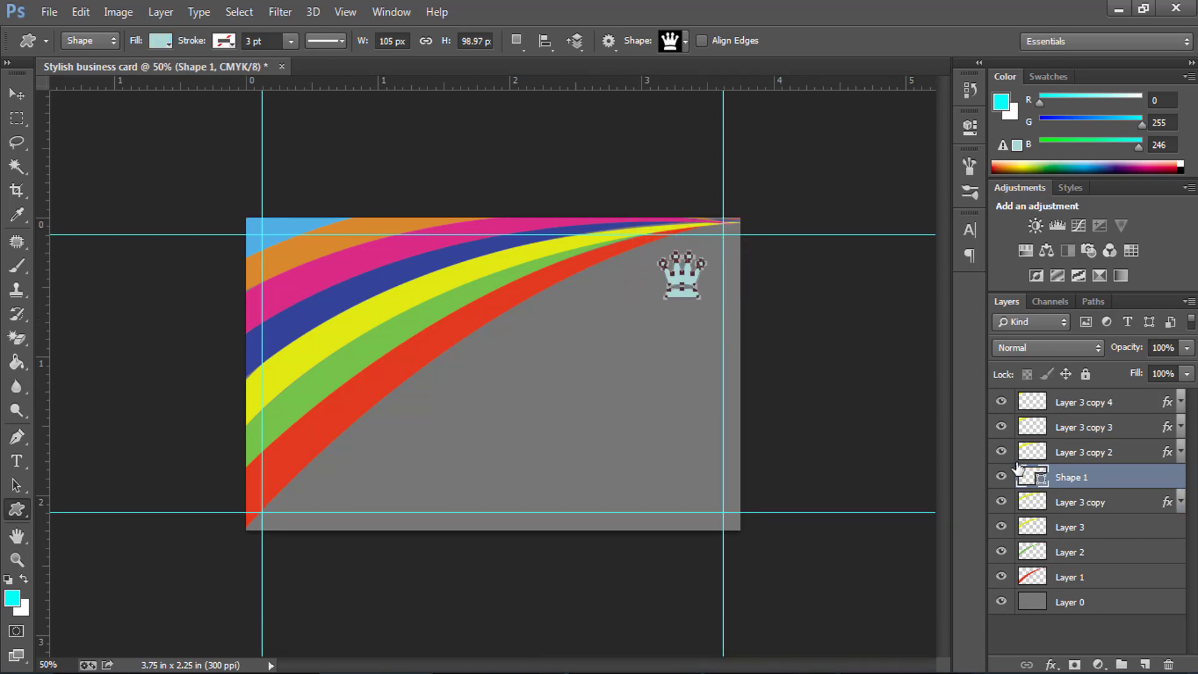
Step: Set the crown shape's fill colour to pure white #ffffff
double_click(1037, 479)
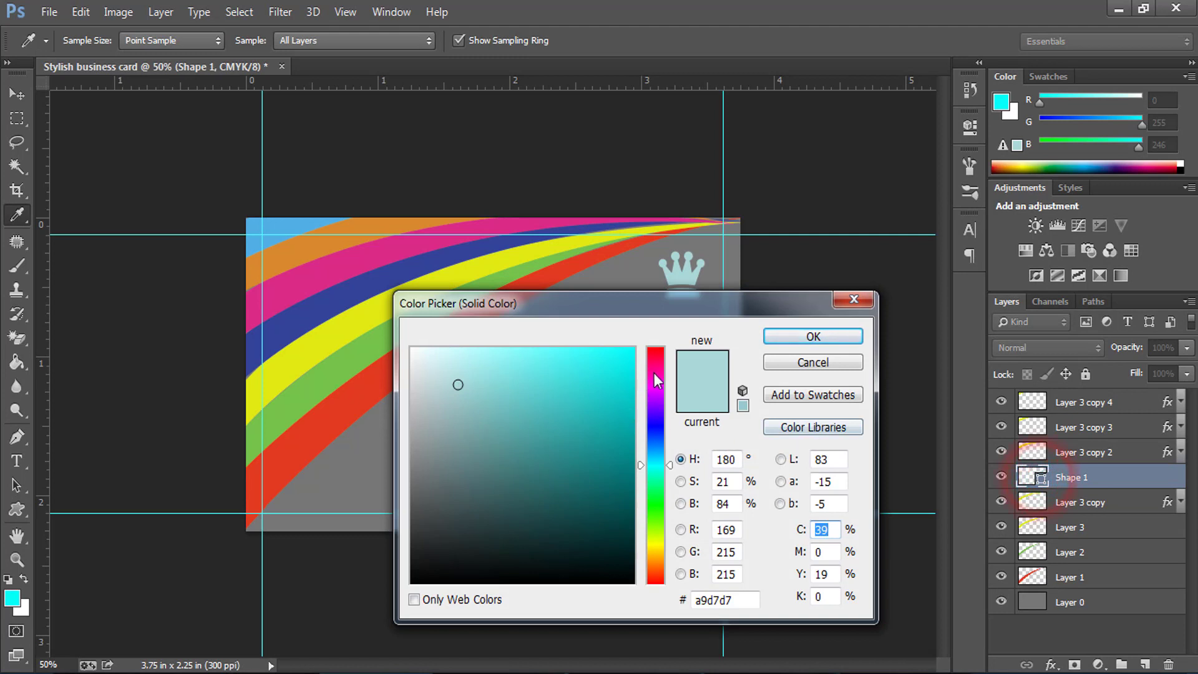
drag(422, 363, 409, 346)
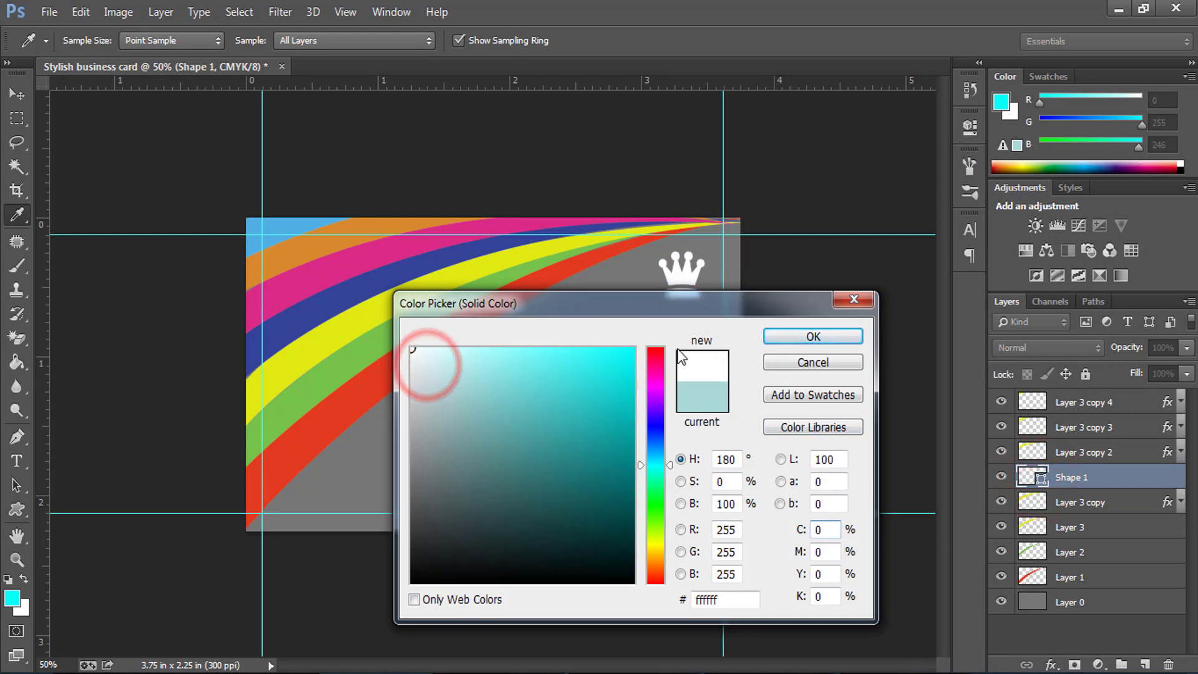
click(410, 580)
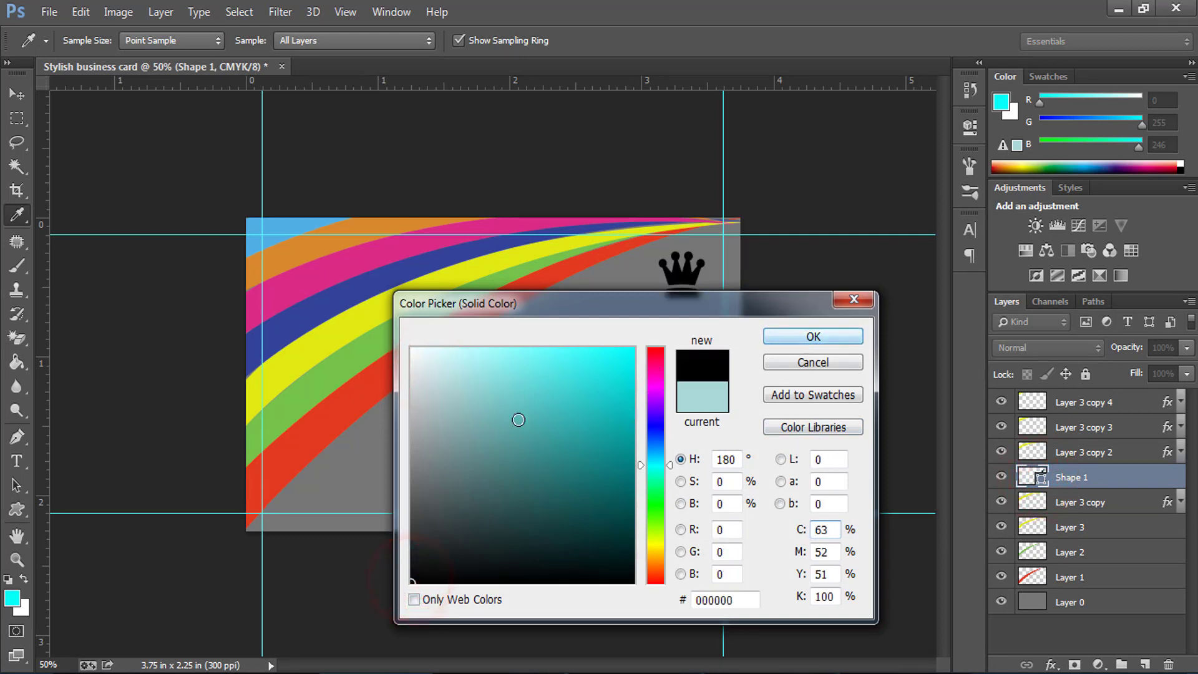
drag(430, 408, 410, 347)
click(808, 340)
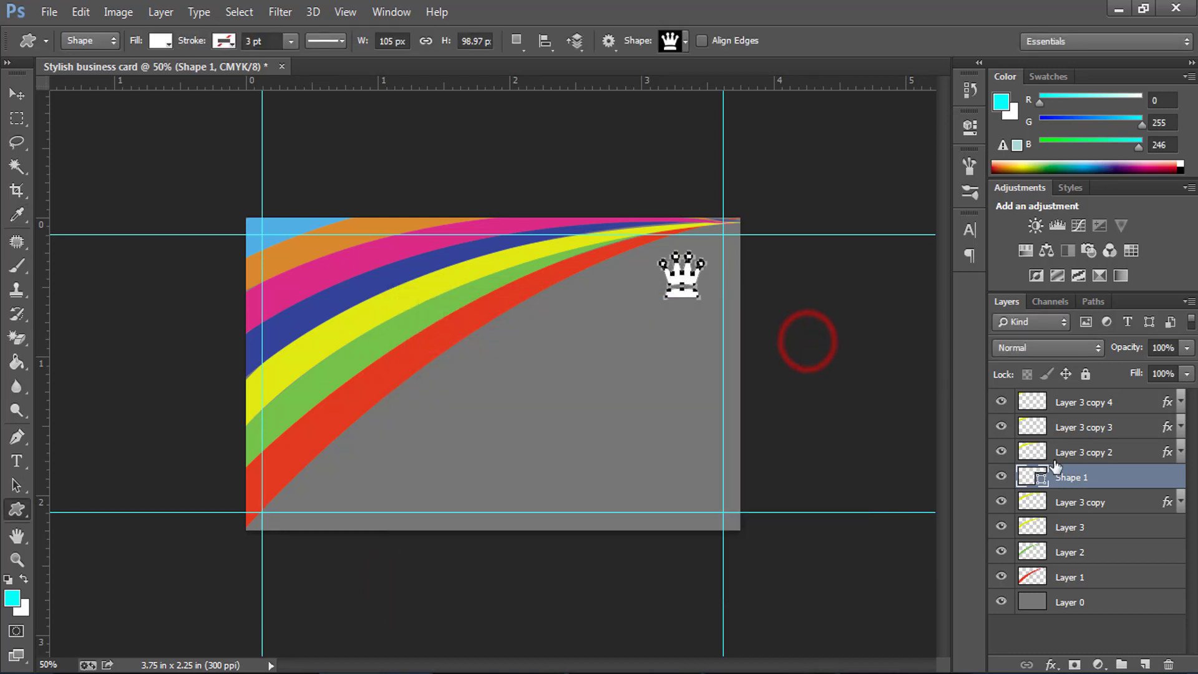
Step: Move the Shape 1 crown layer to the top of the Layers panel
click(1090, 477)
click(1092, 499)
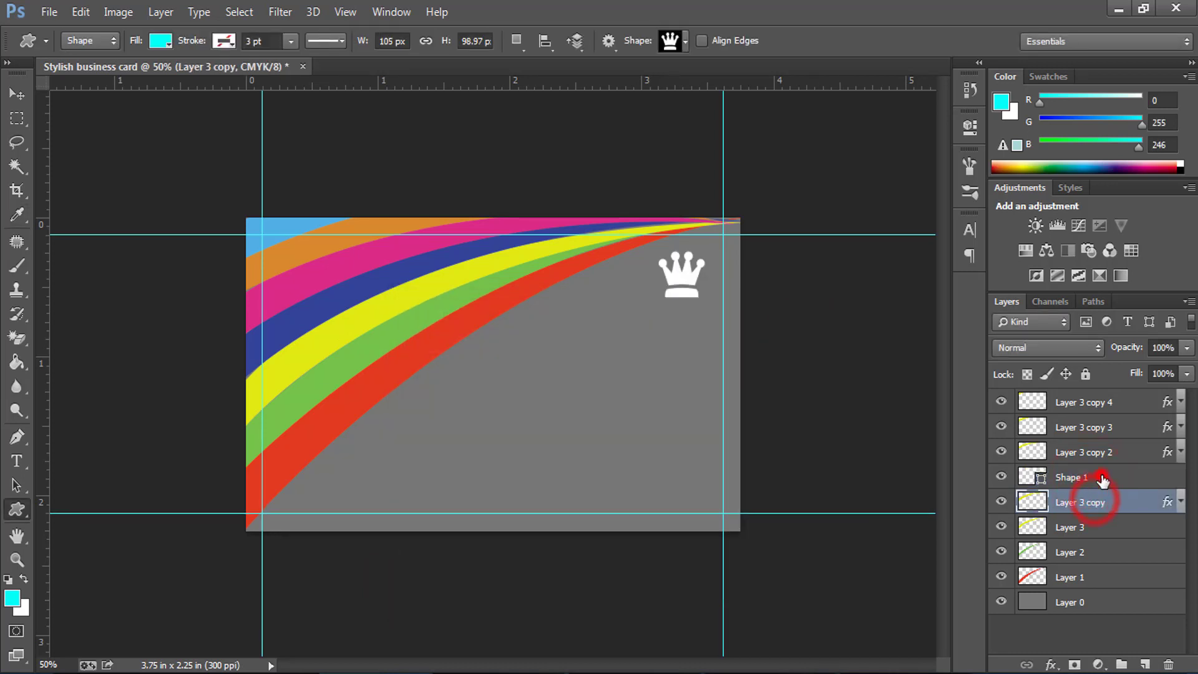
click(1092, 474)
drag(1120, 474, 1116, 395)
Step: Group Layer 3 copy 4 through Layer 1 as 'Pen tool design' and select Layer 3 copy
click(1098, 430)
shift+click(1085, 567)
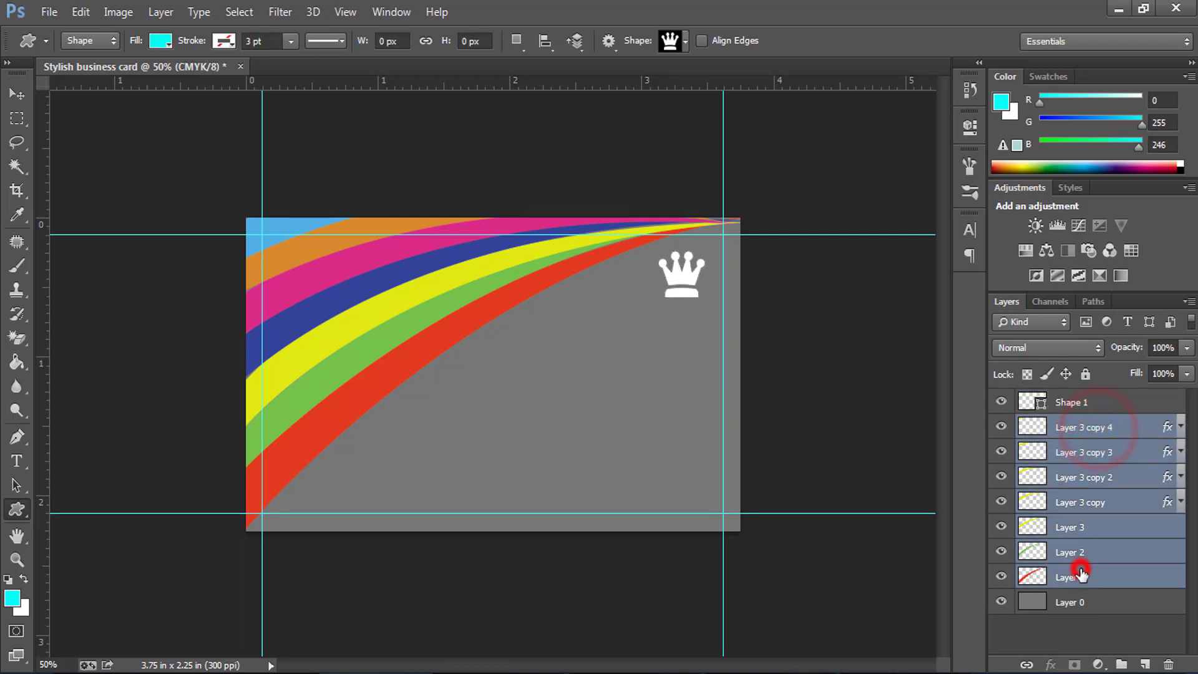
key(ctrl+g)
double_click(1065, 425)
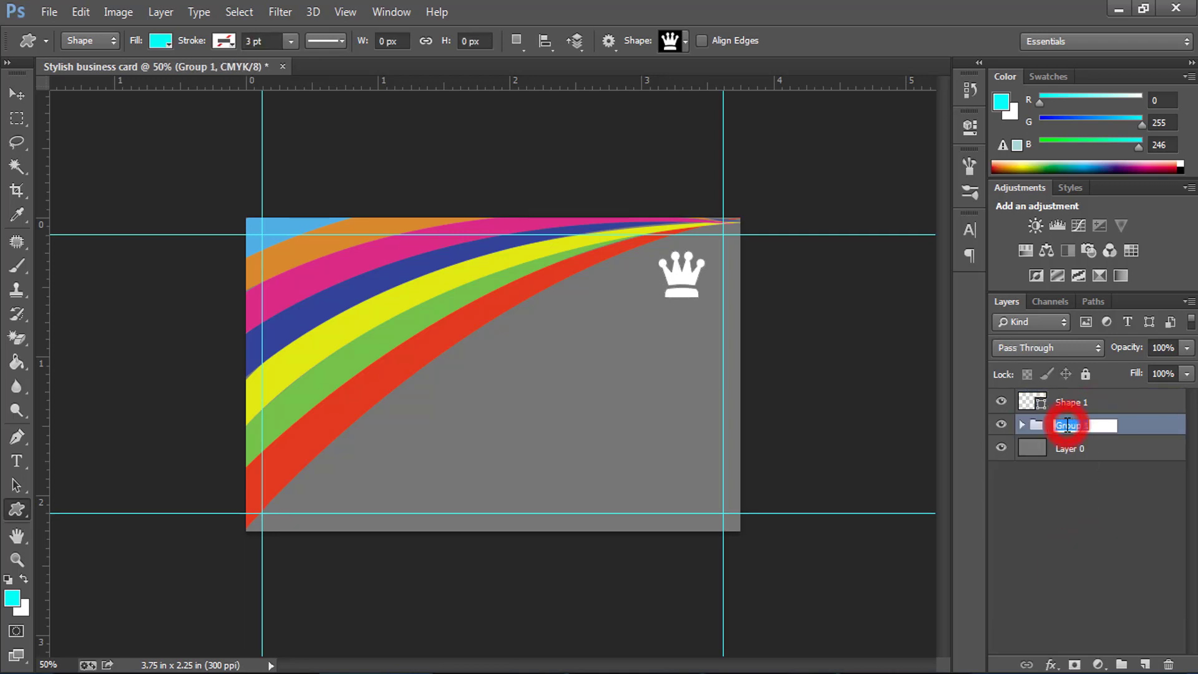
text(L)
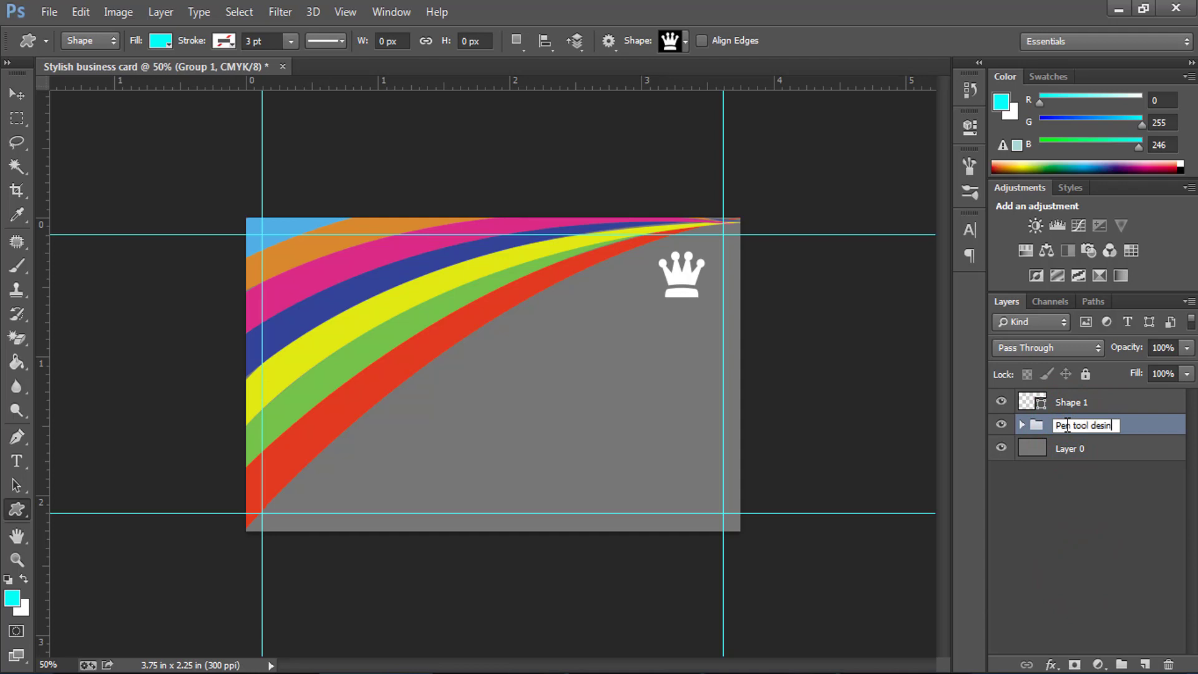
key(Return)
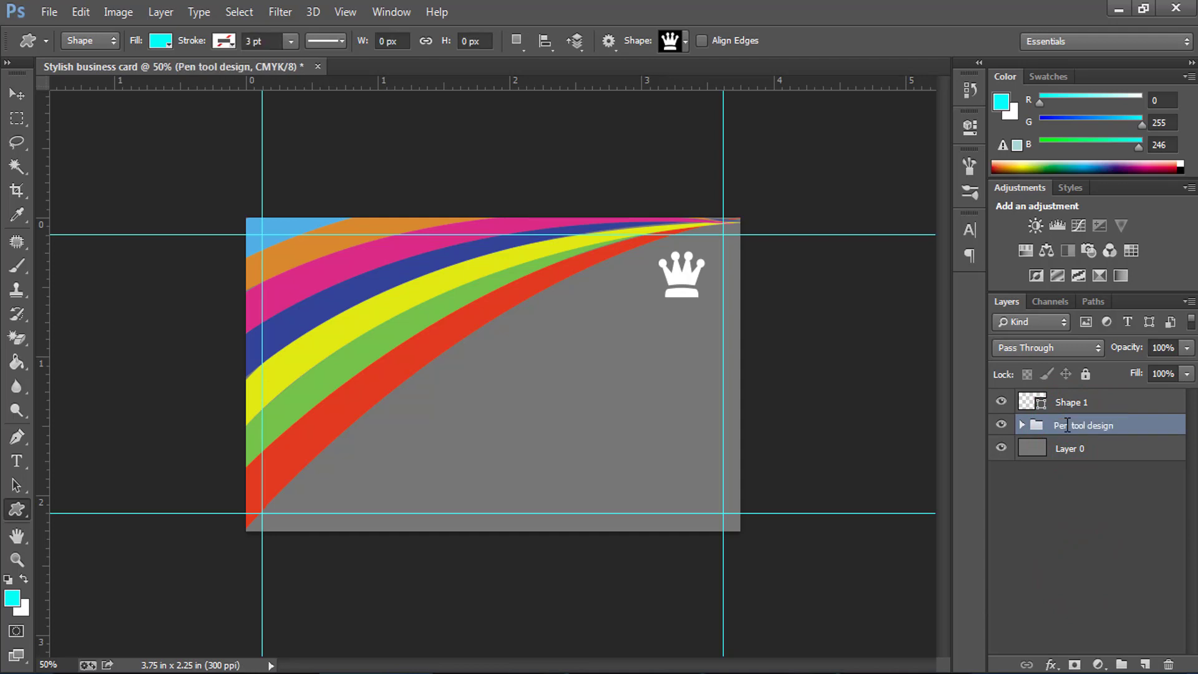
click(1021, 425)
click(996, 523)
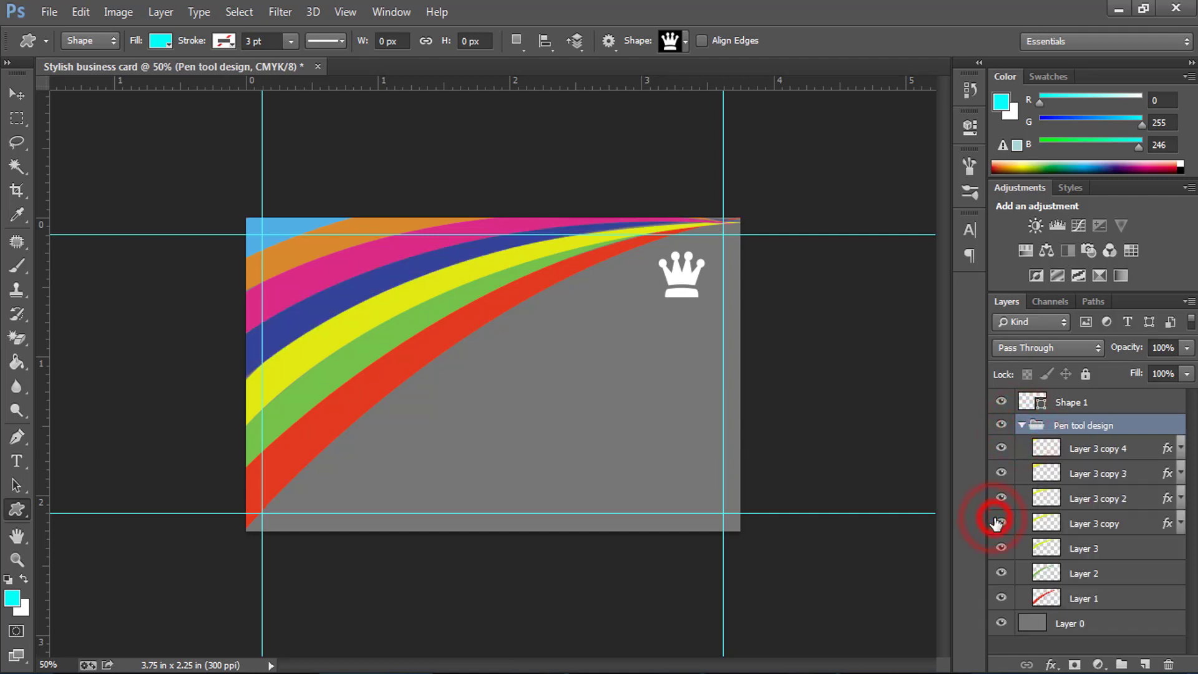
click(1029, 522)
Step: Warp Layer 3 copy, reshaping the stripe's left end to close the gap with neighbouring bands
key(ctrl+t)
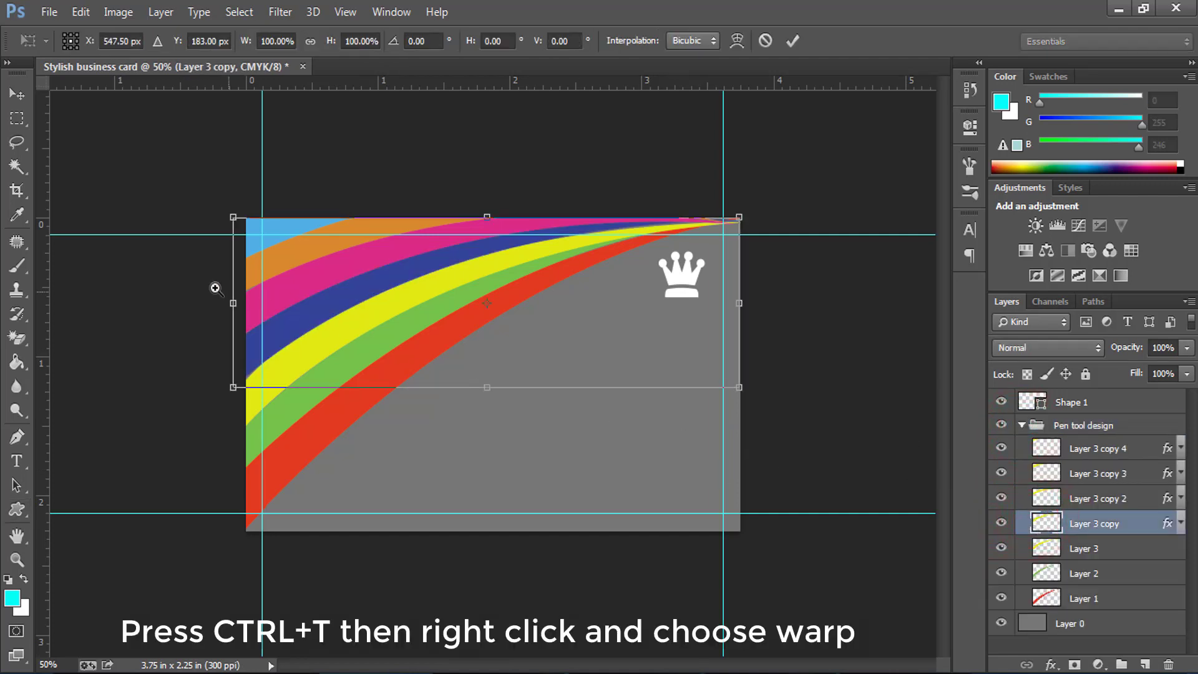
click(250, 314)
click(246, 331)
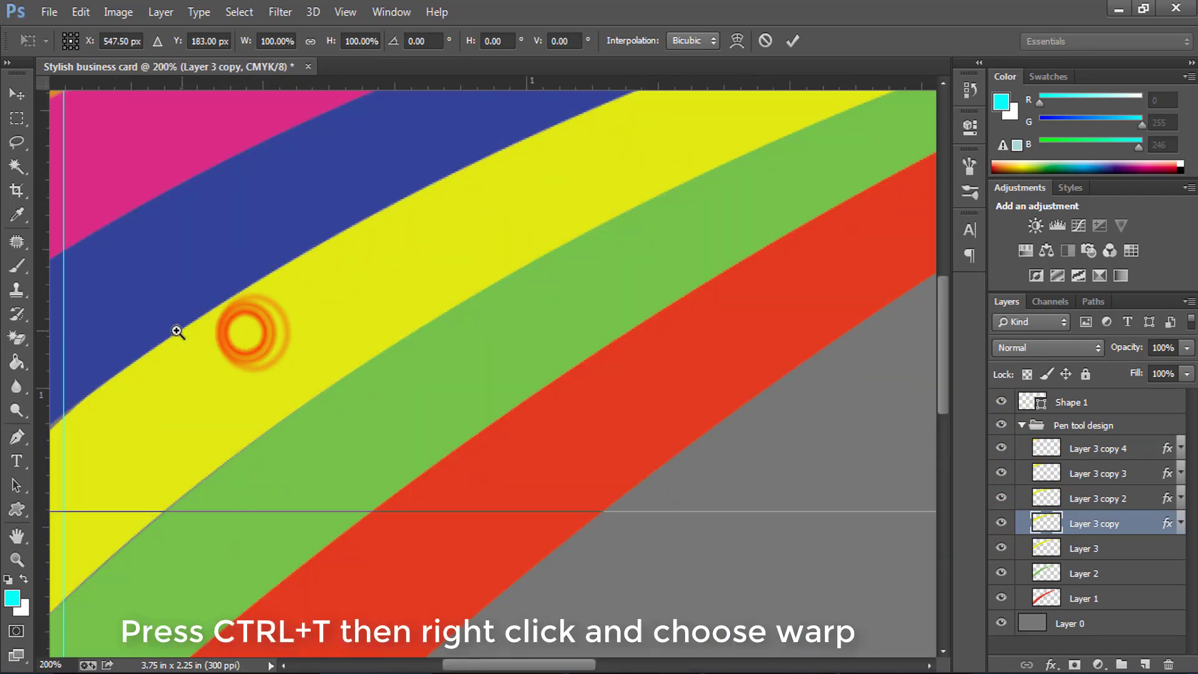
drag(182, 387, 454, 337)
right_click(409, 311)
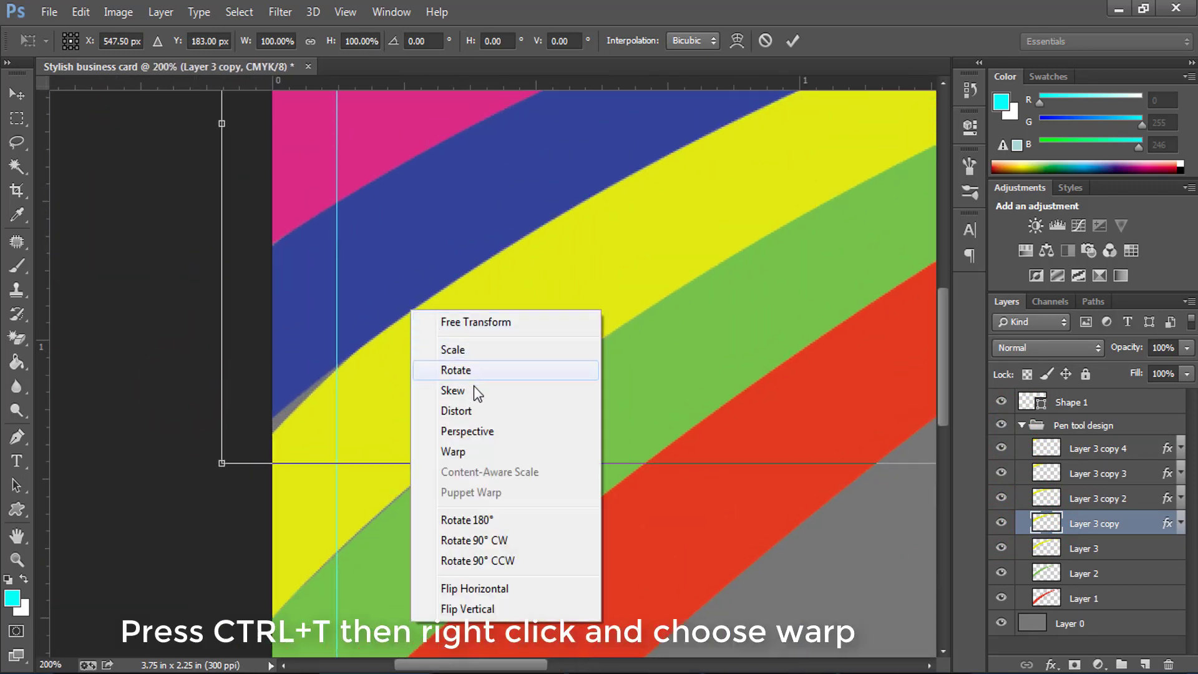
click(462, 450)
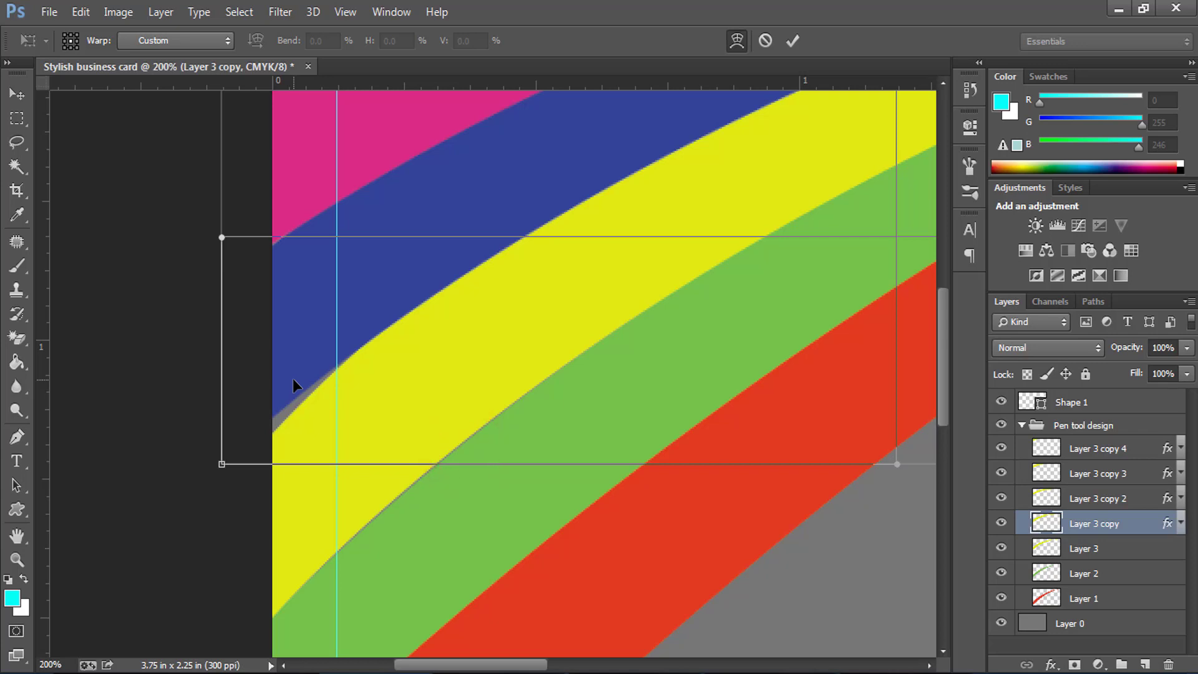
drag(294, 379, 296, 388)
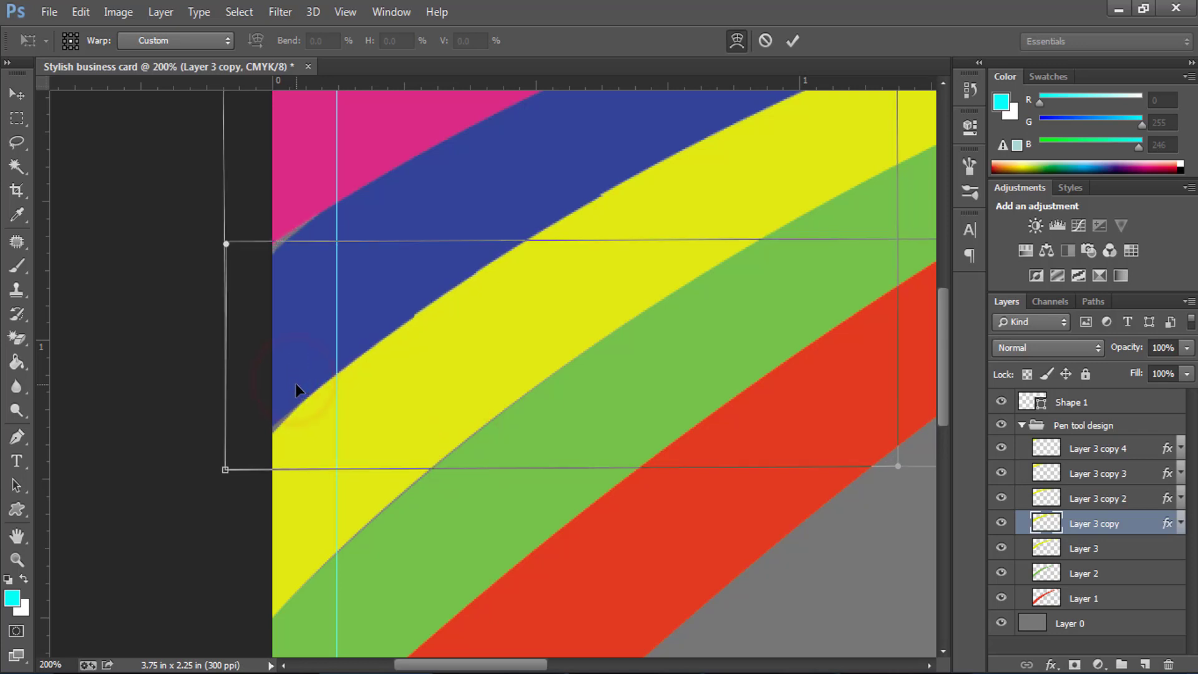
drag(250, 214, 248, 204)
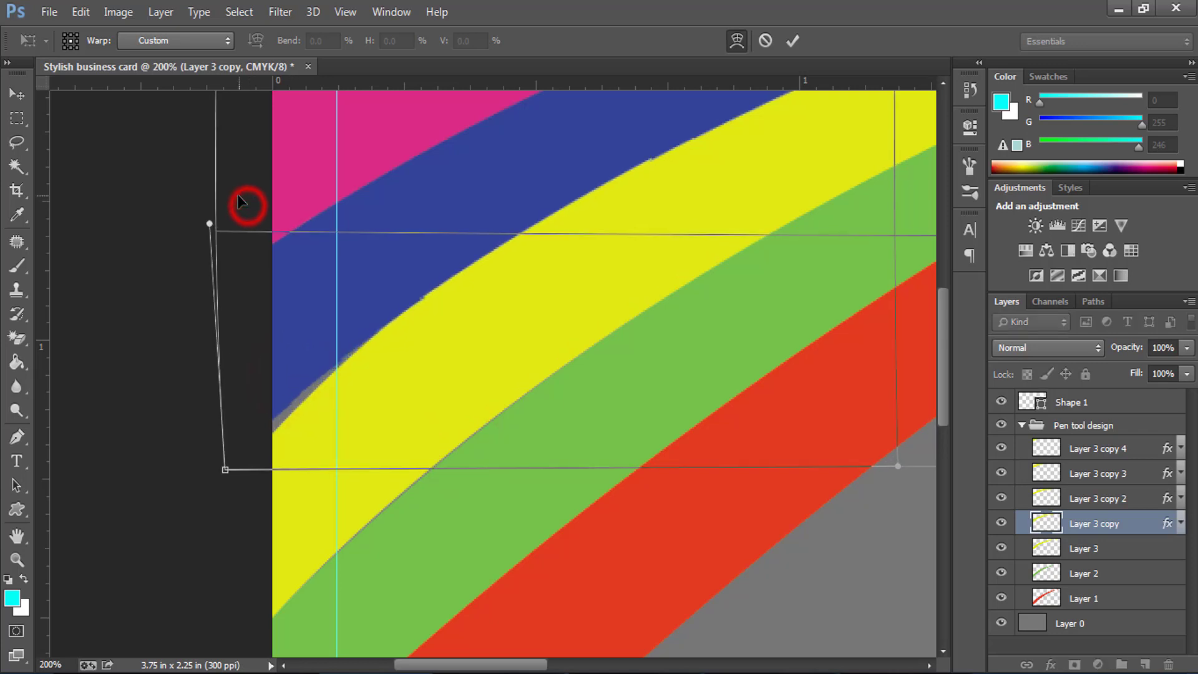
drag(225, 470, 234, 473)
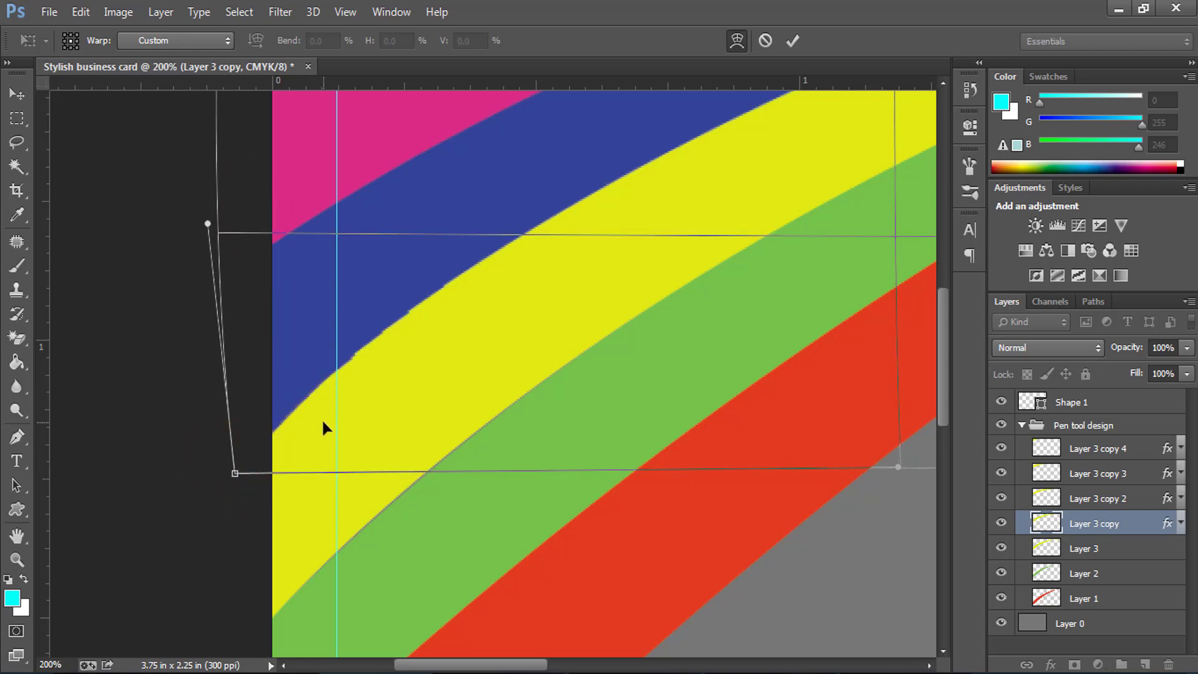
Step: Adjust the warped stripe's top edge along the top of the rainbow
key(ctrl+0)
click(606, 139)
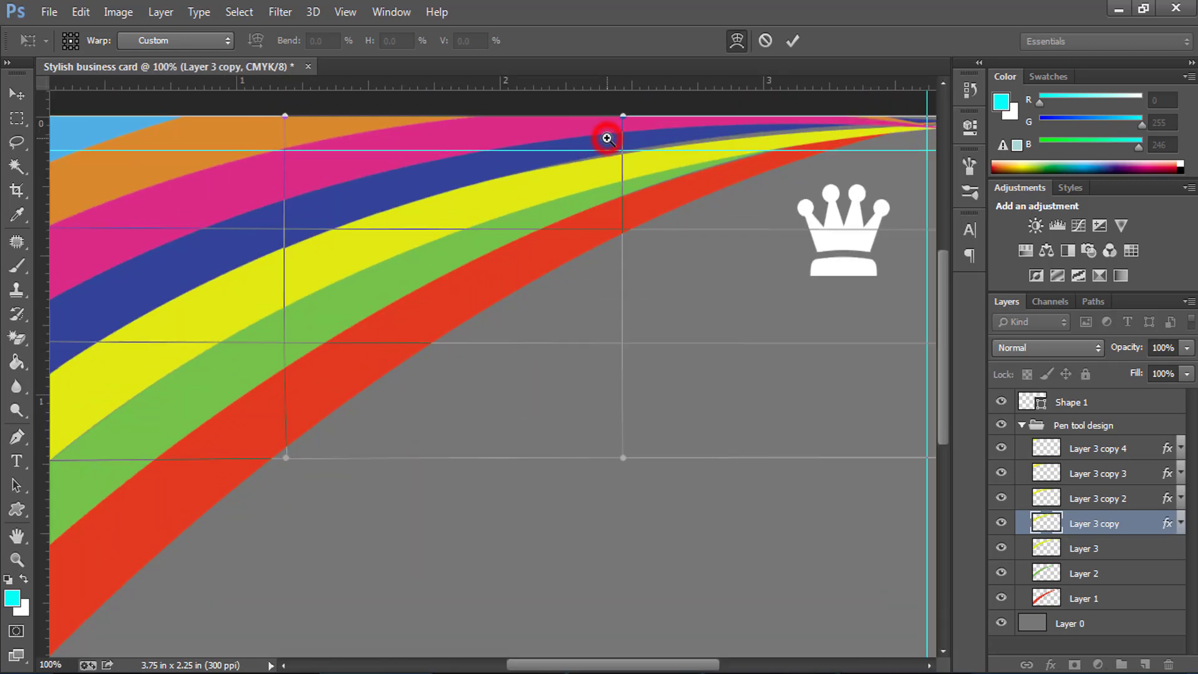
mouse_move(787, 233)
mouse_down()
mouse_move(660, 288)
mouse_move(324, 349)
mouse_up()
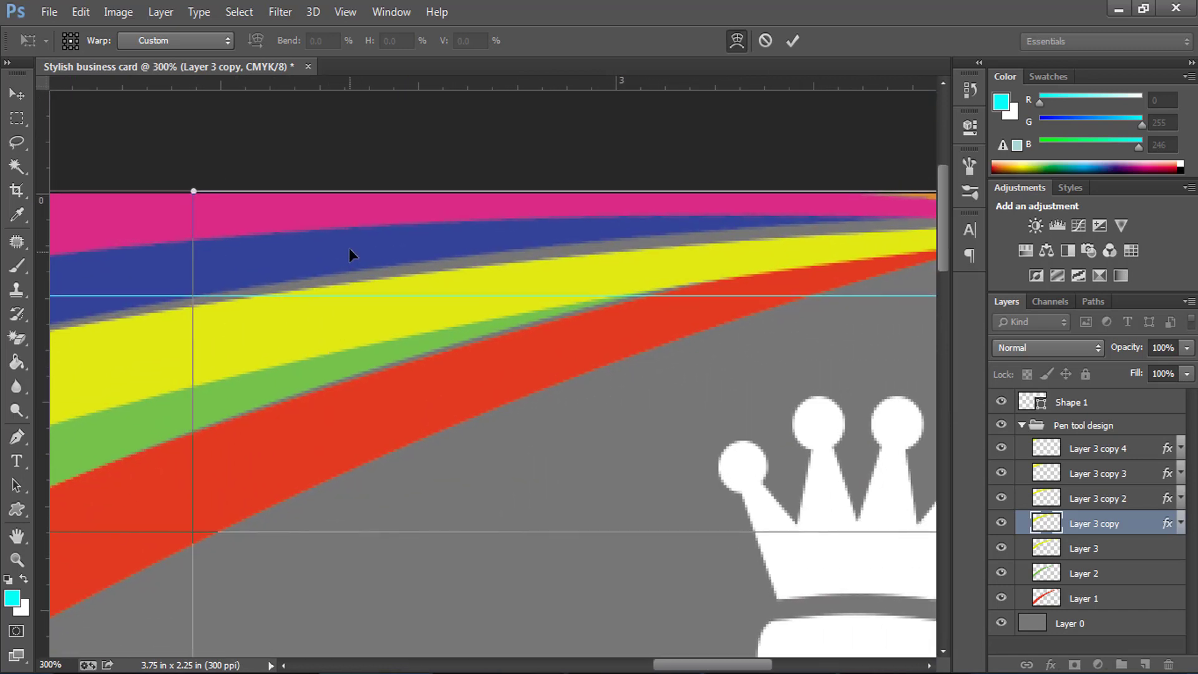
drag(192, 191, 205, 212)
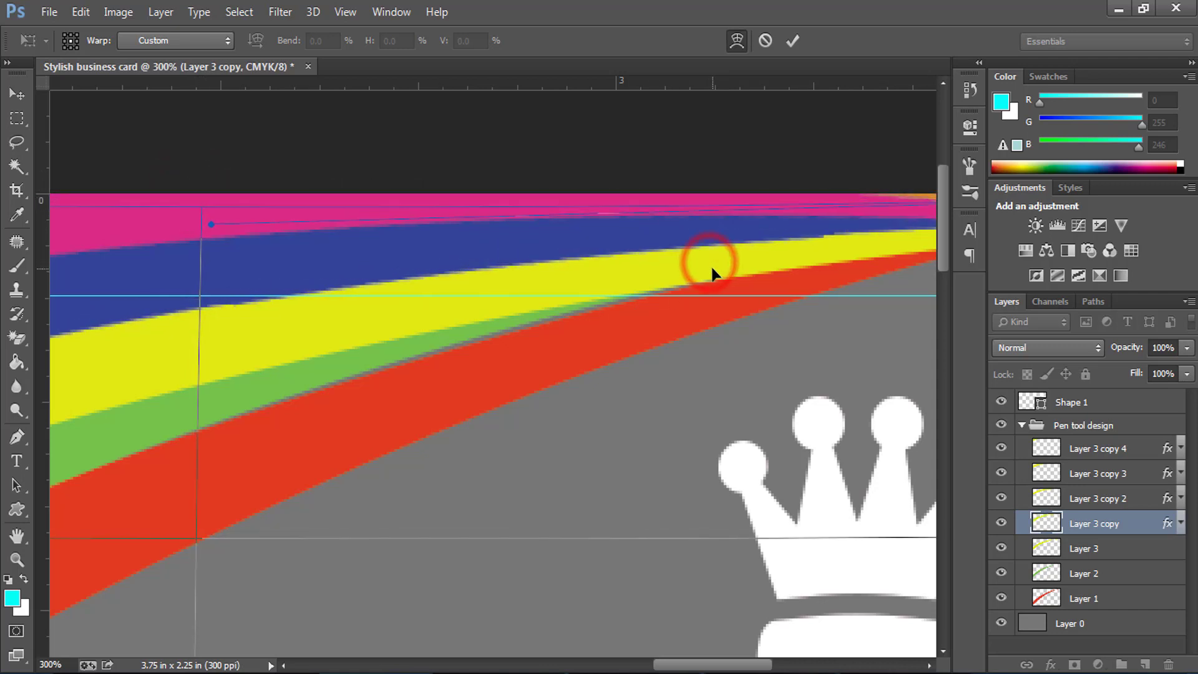
Step: Smooth the blue/yellow step at the rainbow's top-right end and commit the warp
key(ctrl+0)
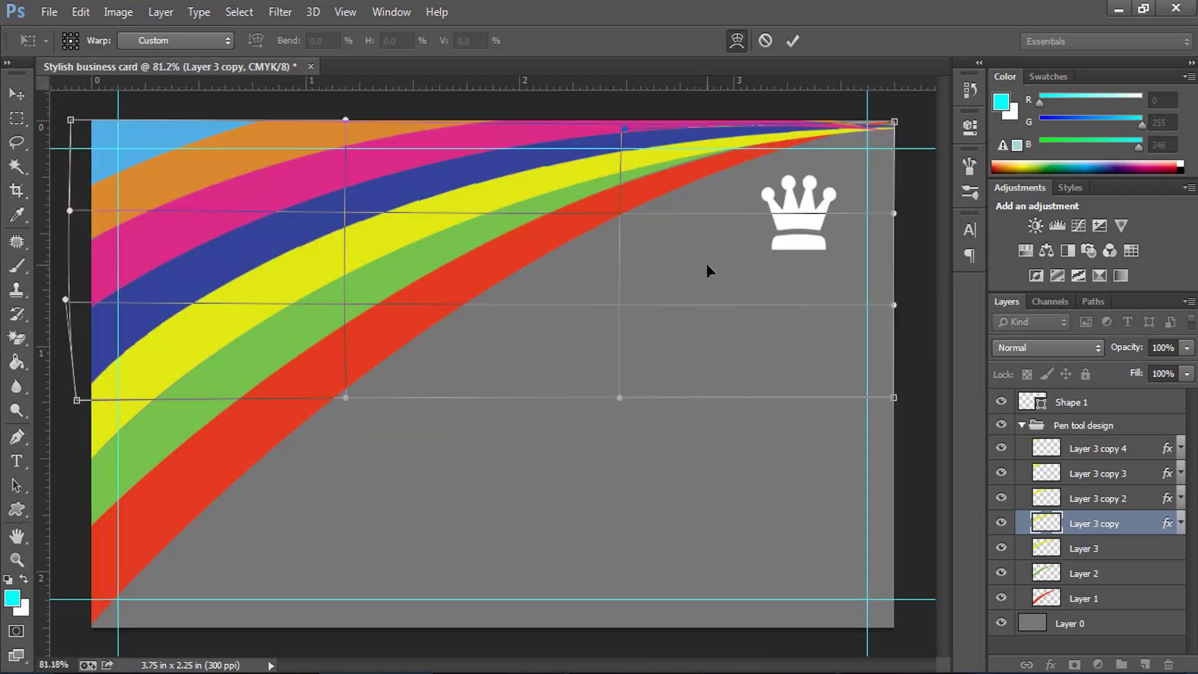
click(831, 123)
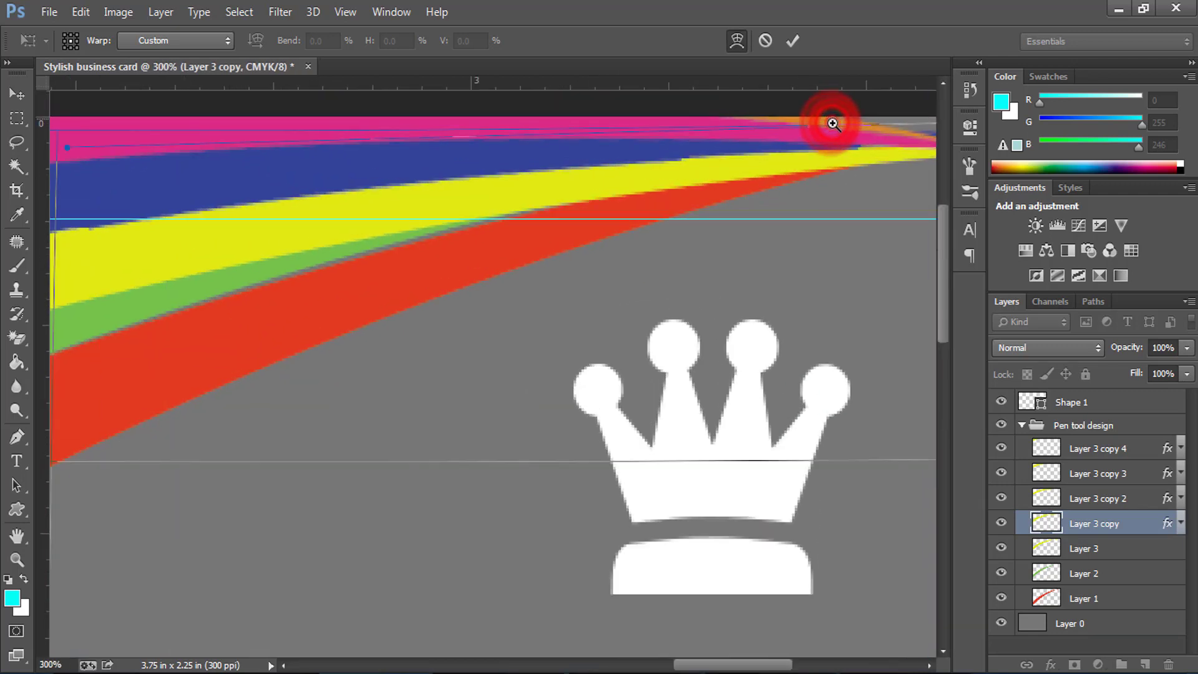
click(661, 179)
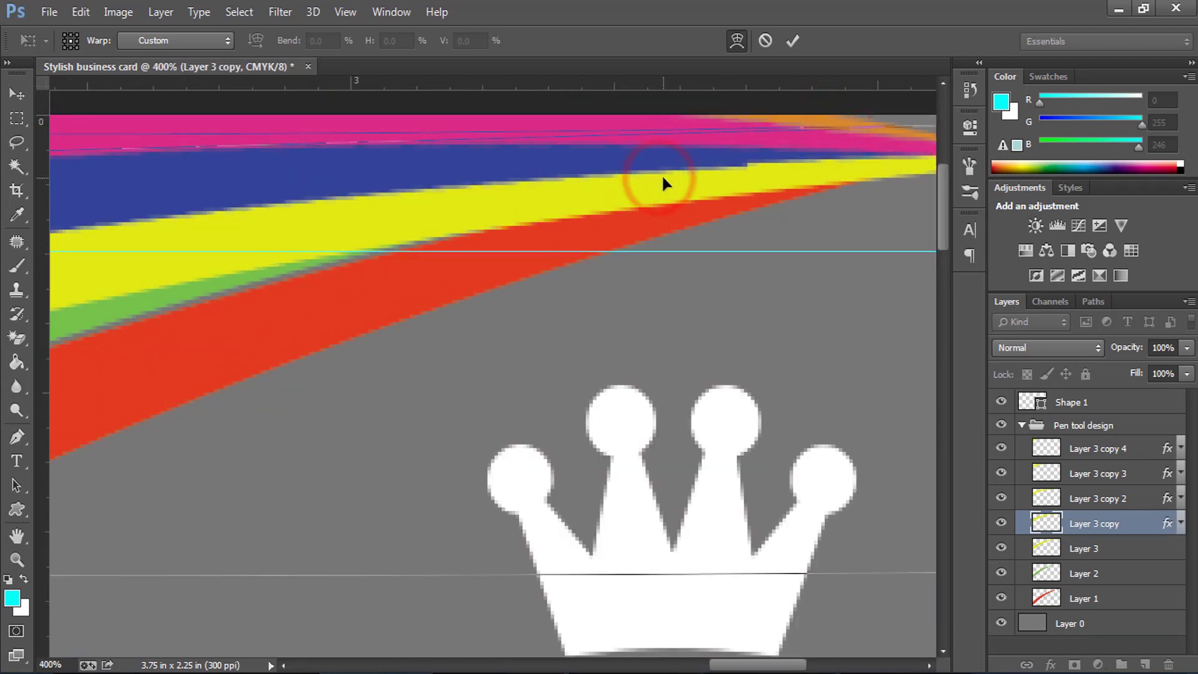
drag(661, 176, 671, 179)
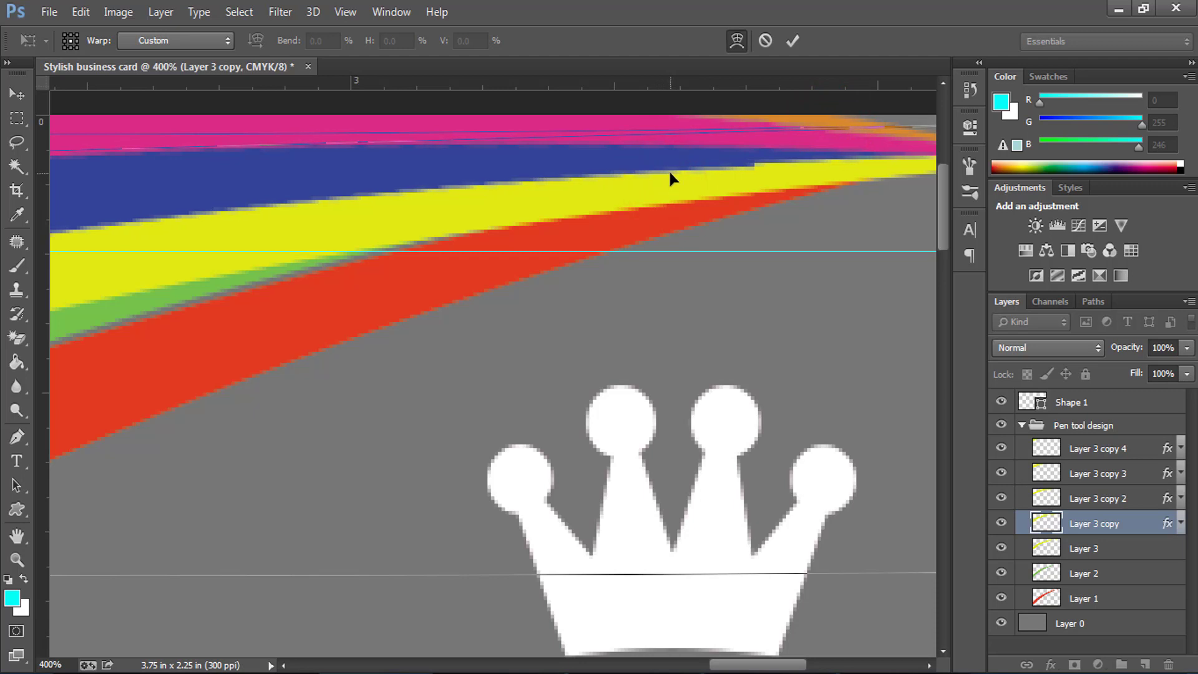
key(ctrl+0)
key(Return)
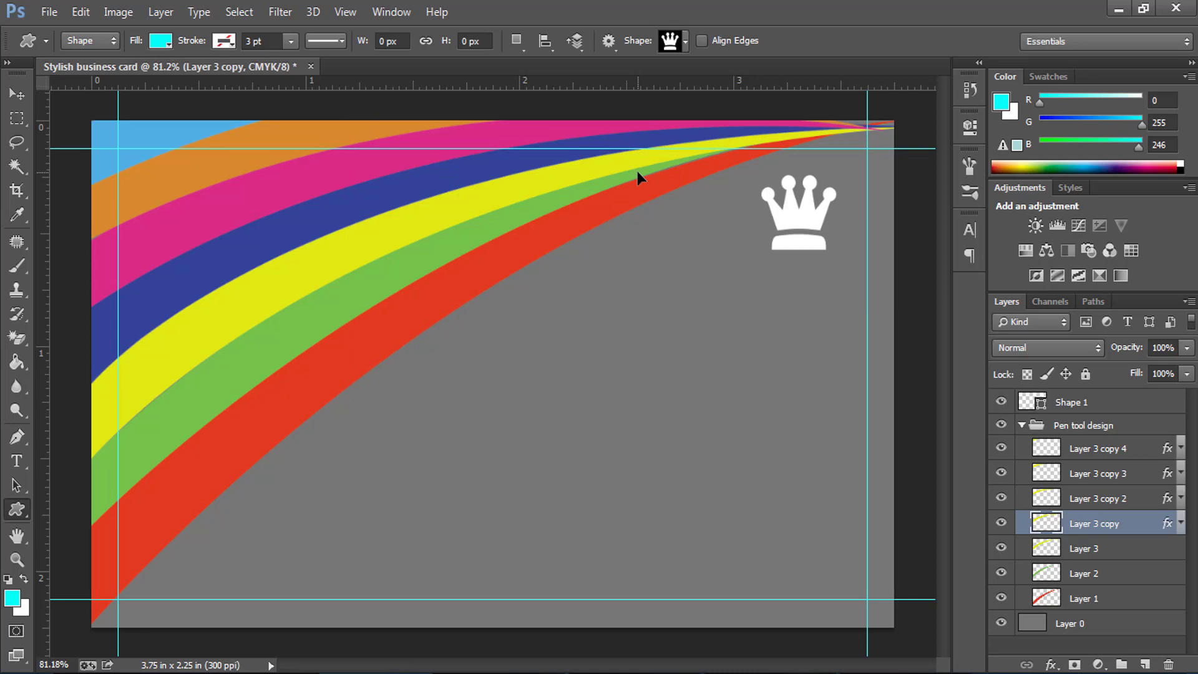
Step: Switch to the Custom Shape Tool and choose the diamond shape from the Shape picker
key(ctrl+minus)
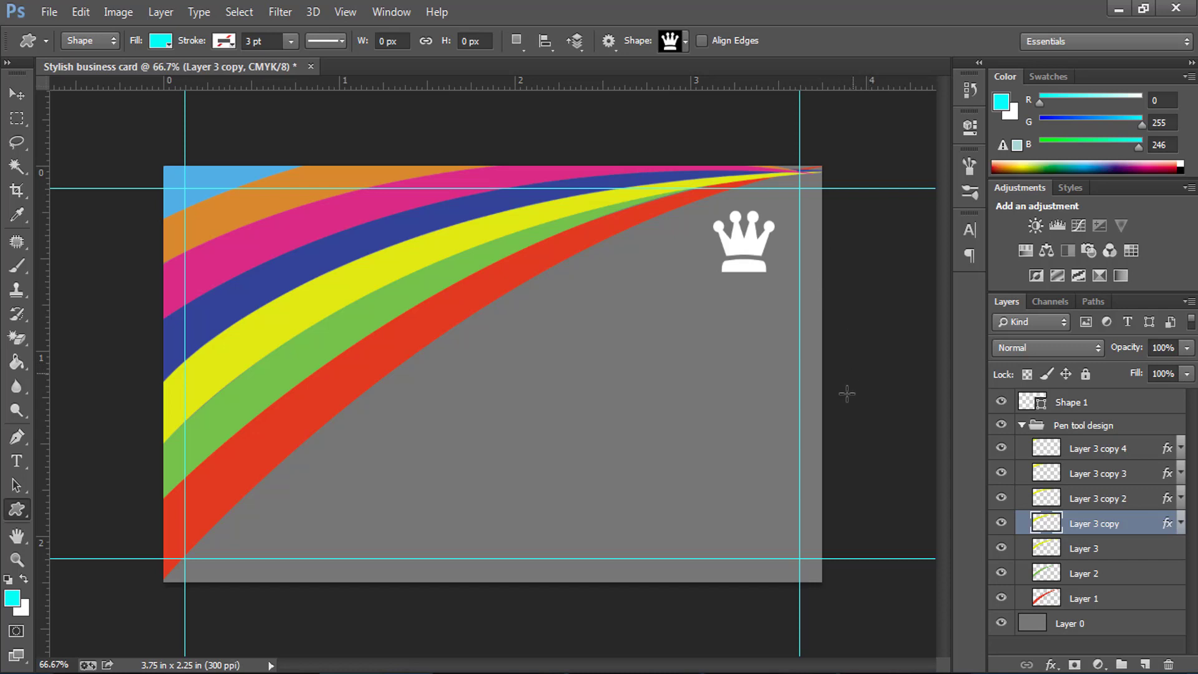
right_click(16, 509)
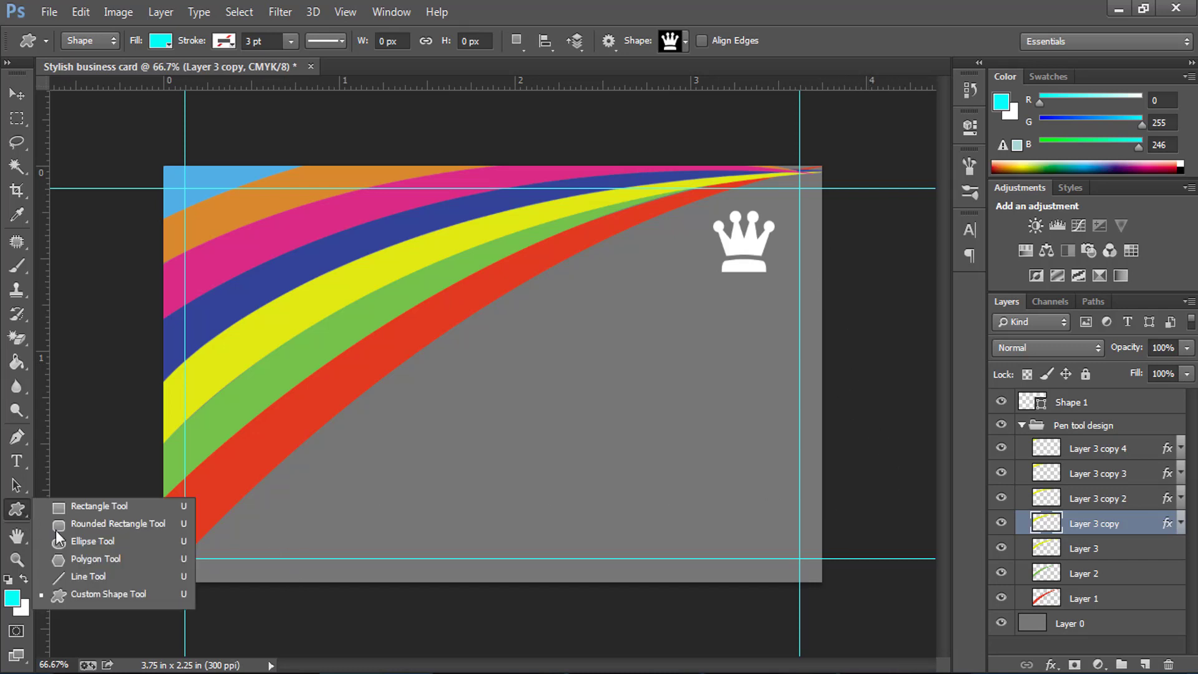
click(99, 588)
click(686, 38)
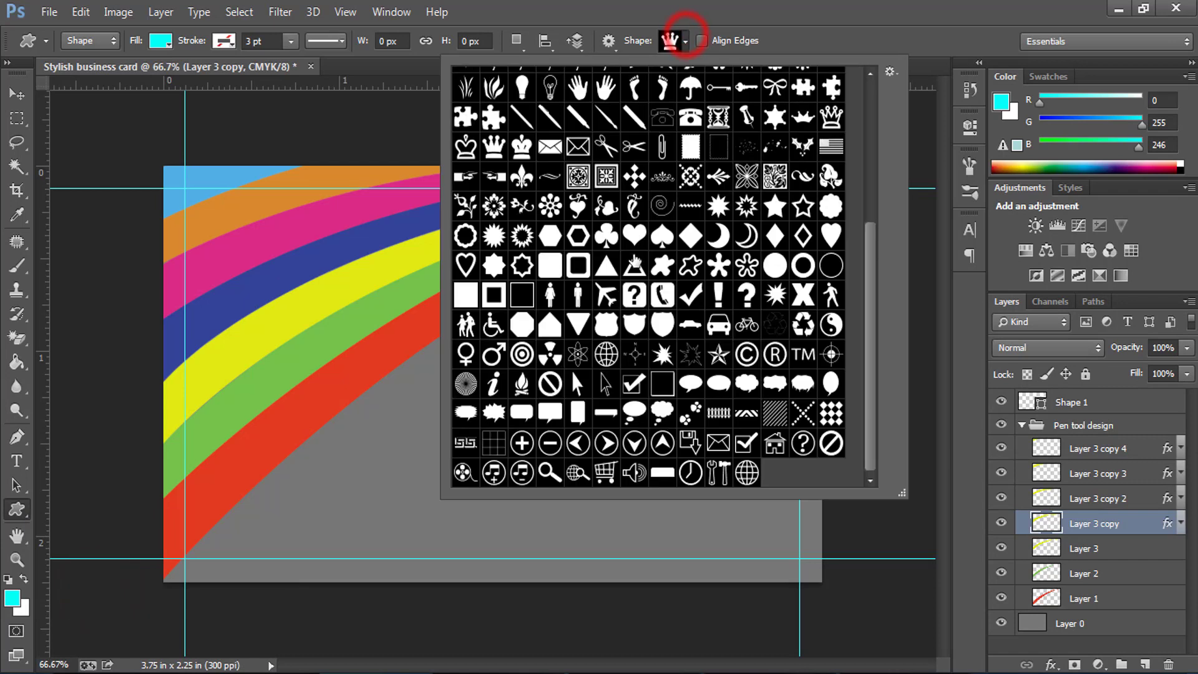
double_click(690, 235)
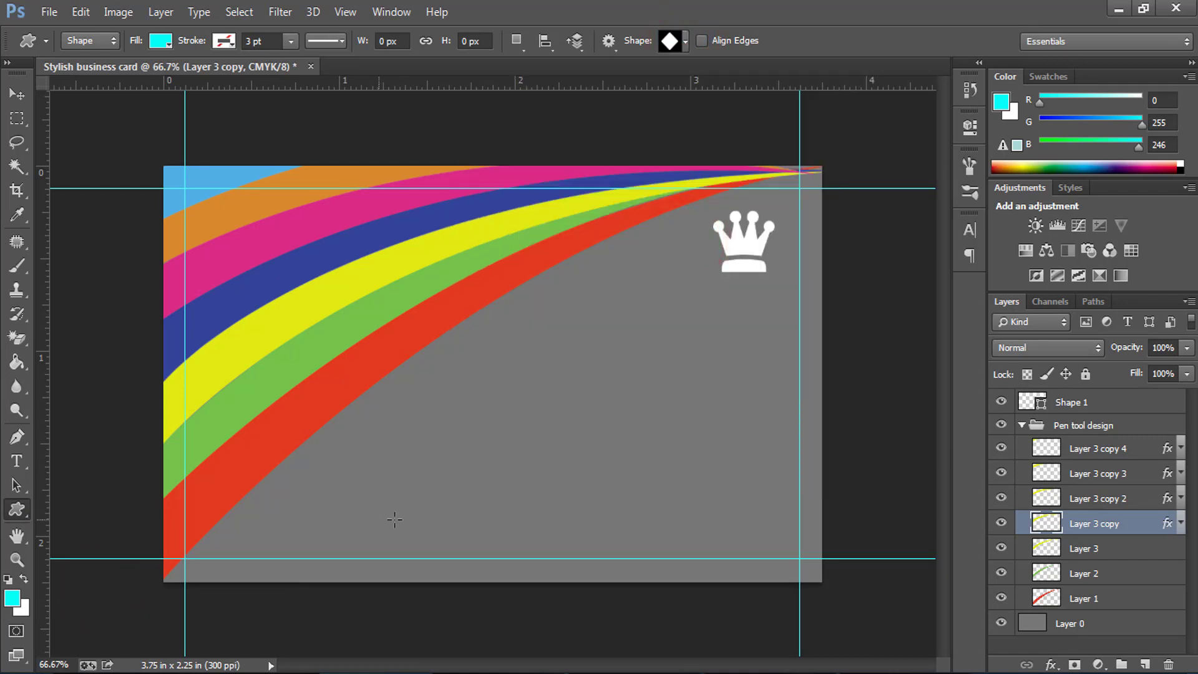
ctrl+space+click(688, 538)
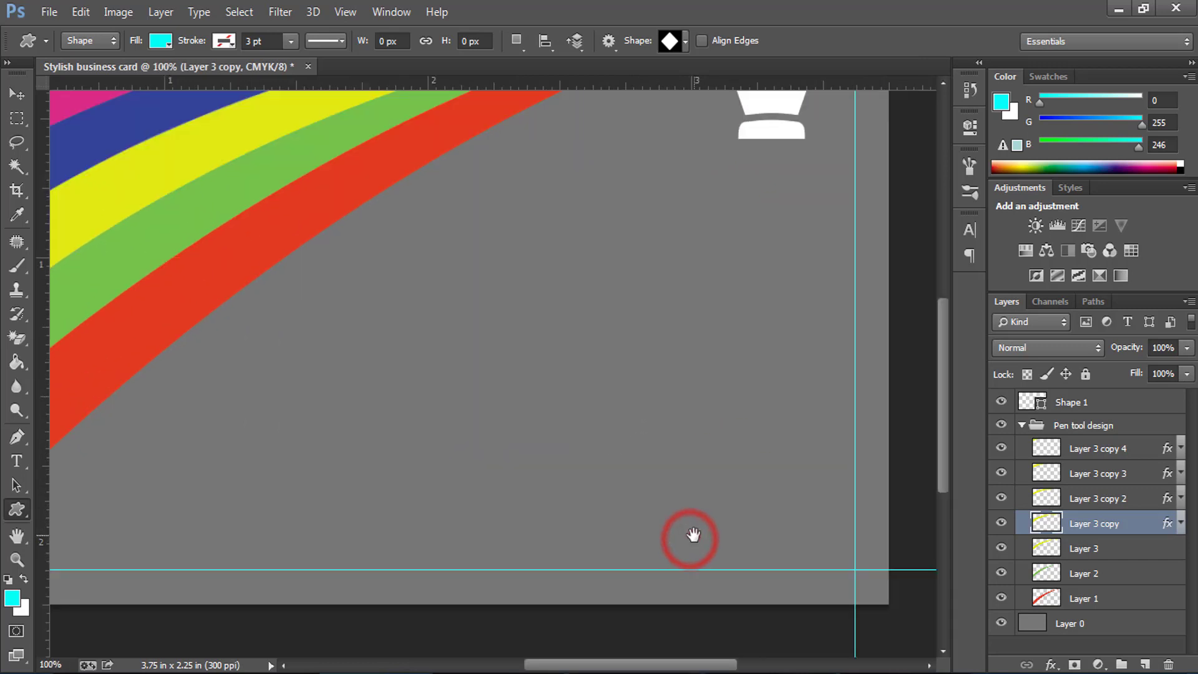
Step: Draw a diamond below the rainbow, move its layer above the stripes group, and duplicate it
drag(468, 373, 535, 434)
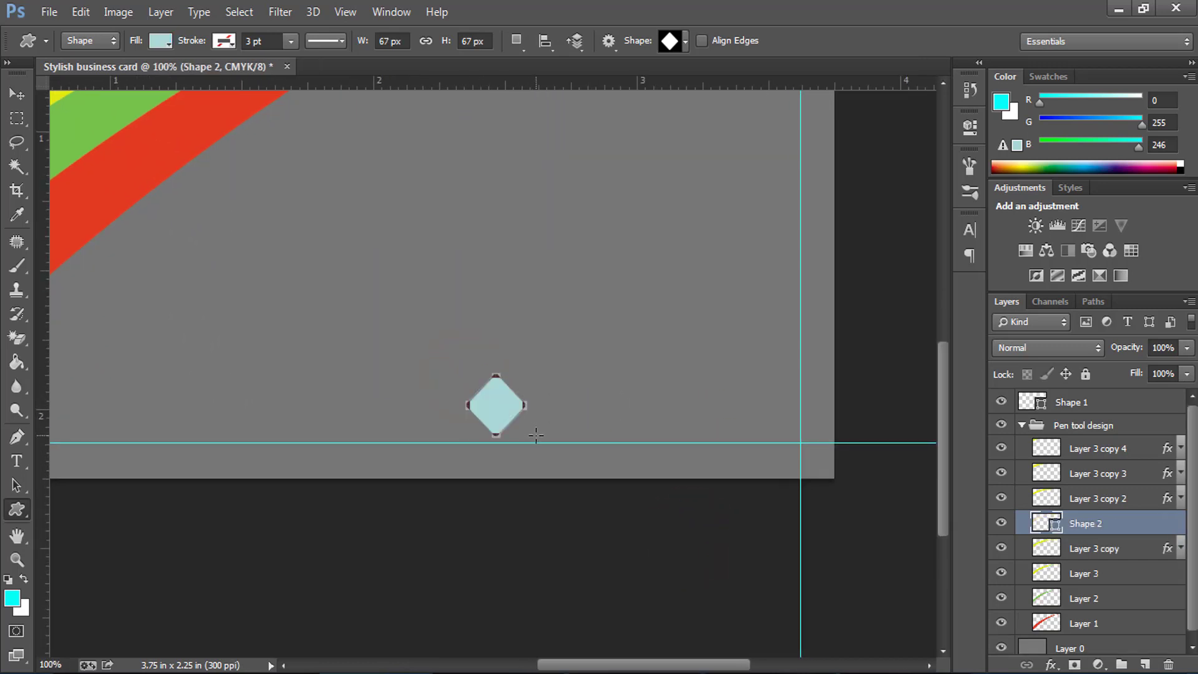
drag(1073, 526, 1116, 413)
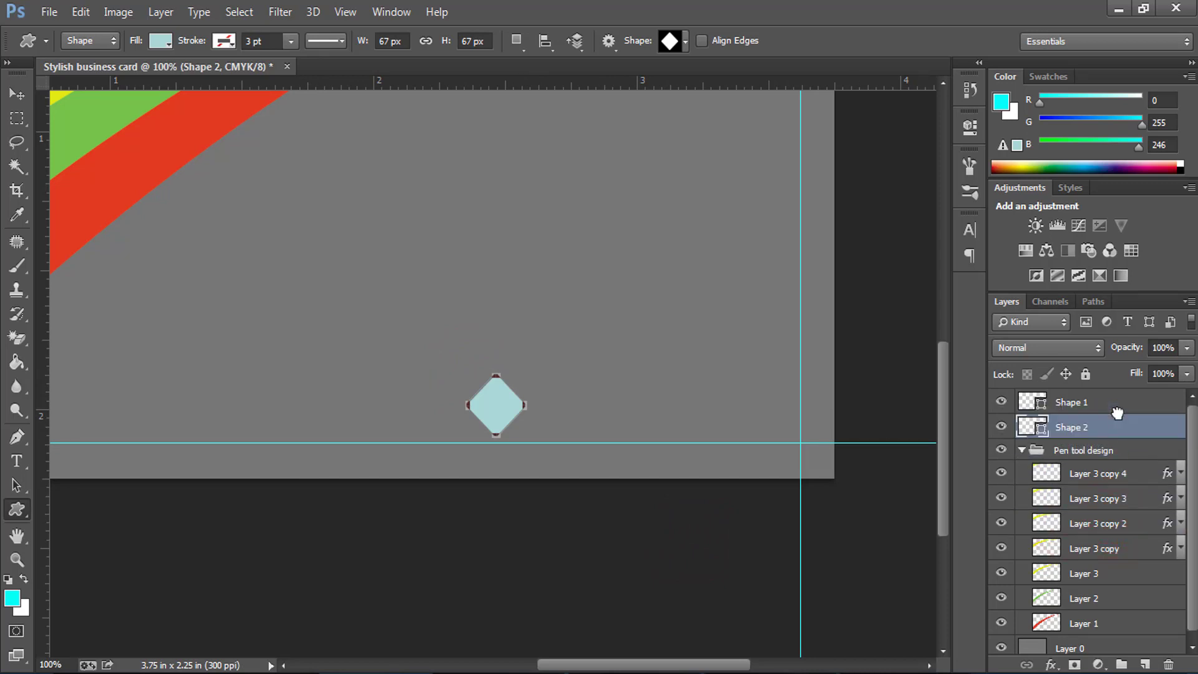
key(ctrl+j)
key(ctrl+j)
key(ctrl+j)
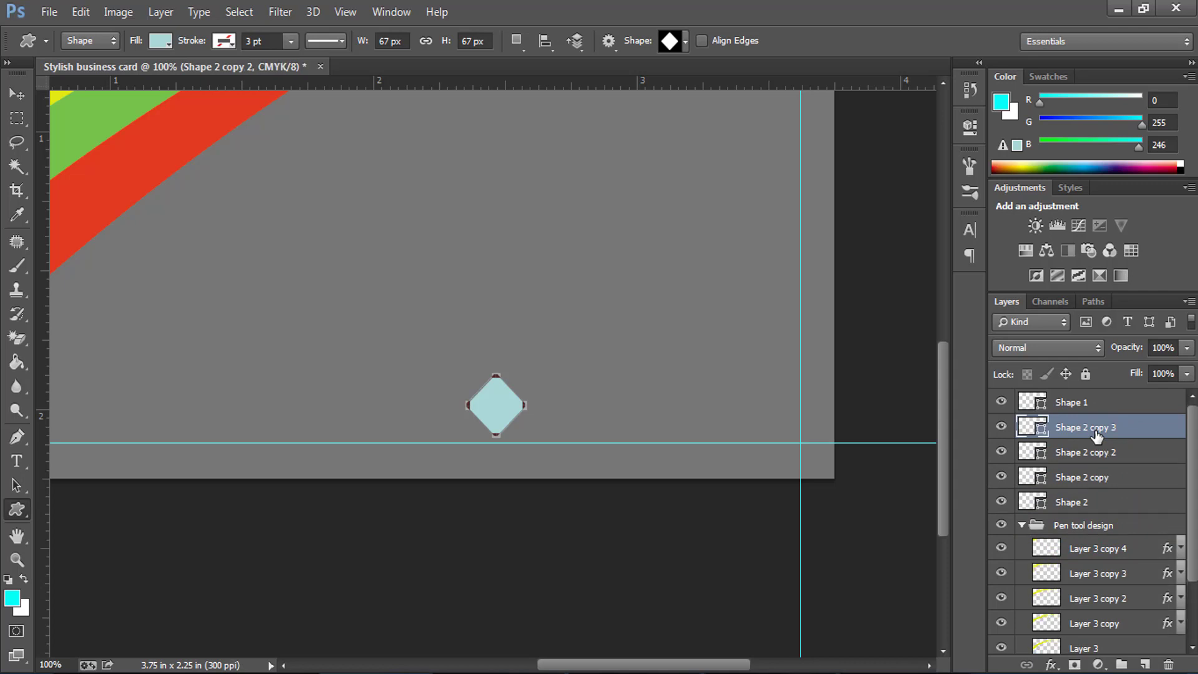
Step: Position the diamond copies side by side to form a row of four
click(1082, 477)
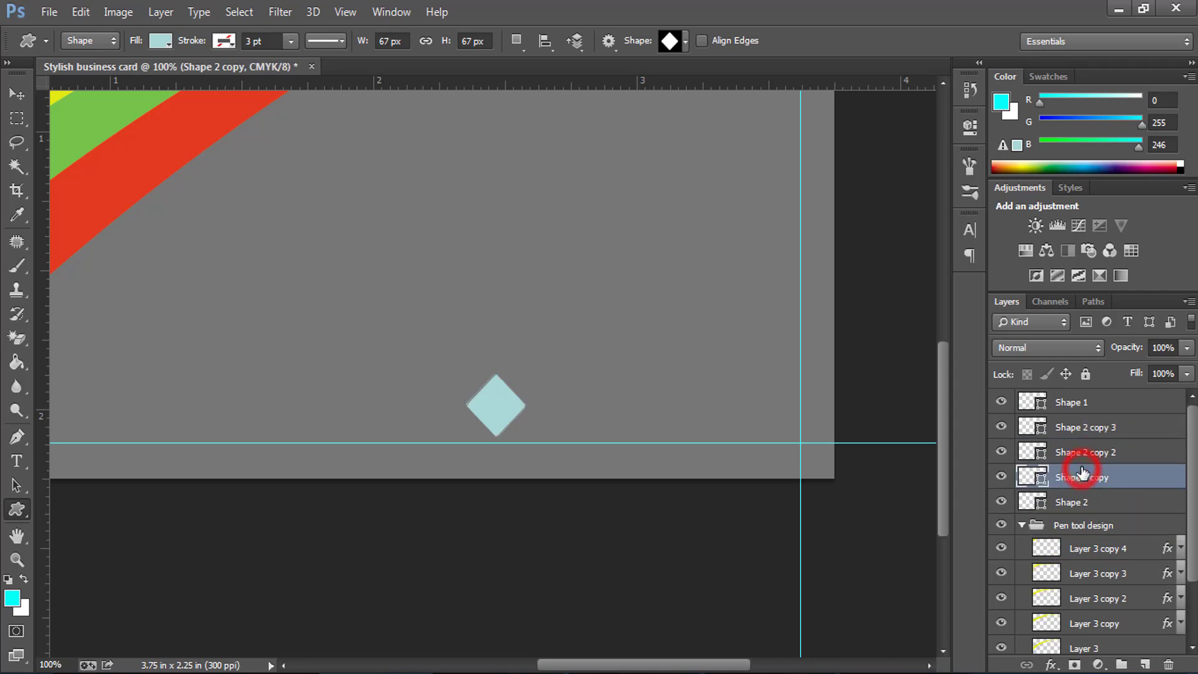
key(v)
drag(497, 405, 771, 416)
click(1027, 452)
click(1082, 426)
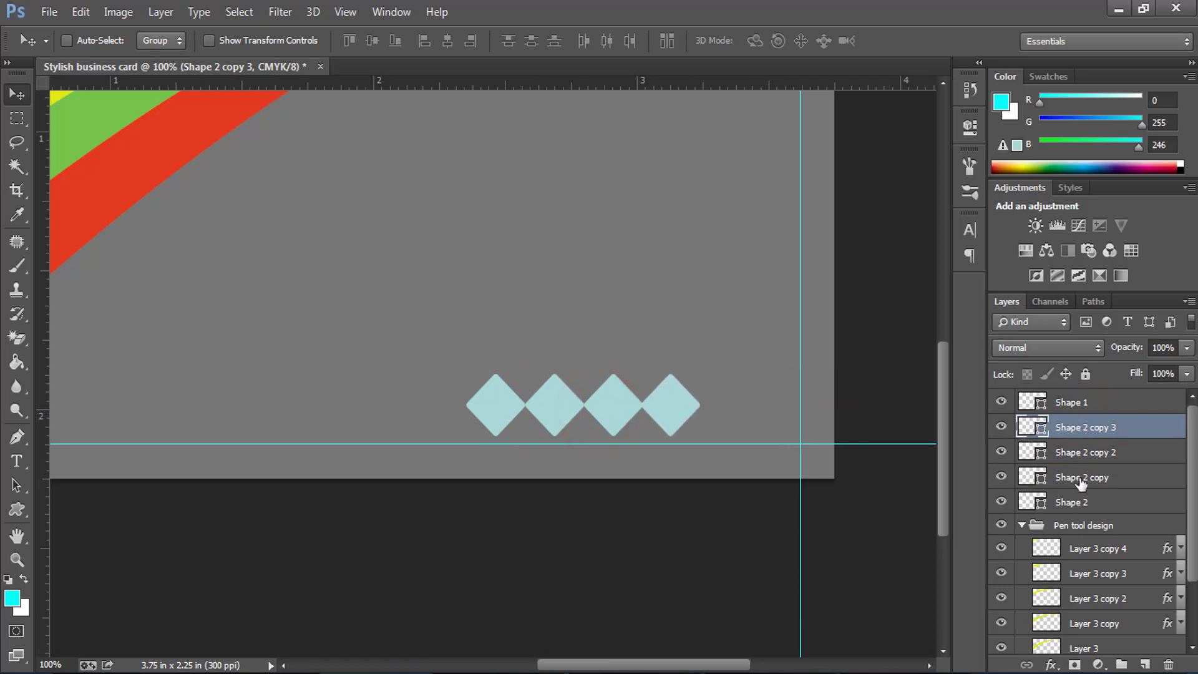
Step: Group the four diamond layers and name the group Diamond
shift+click(1082, 499)
key(ctrl+g)
double_click(1079, 425)
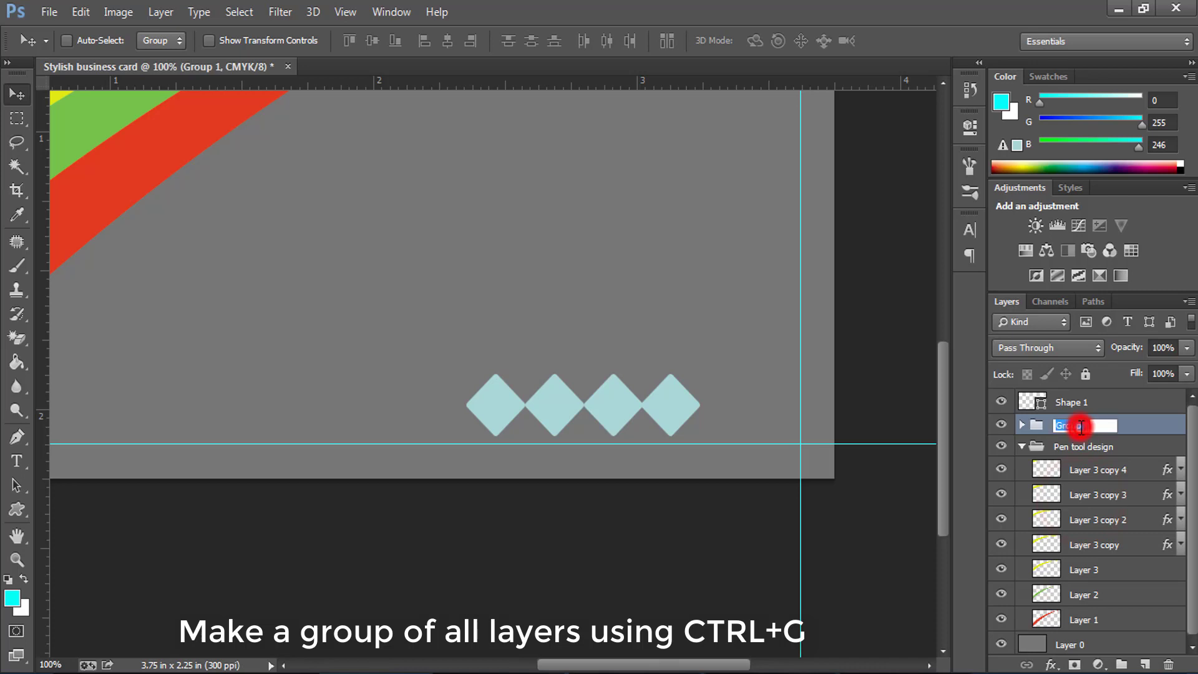
text(Diamond)
key(Return)
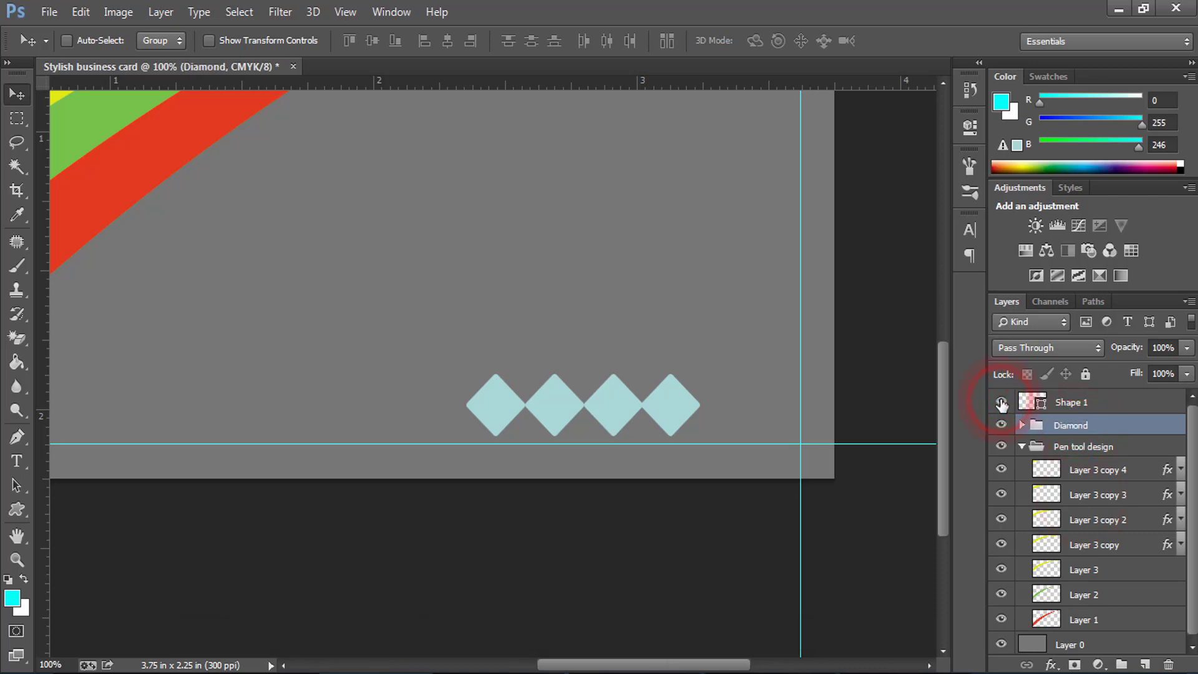
Step: Rename the Shape 1 layer to Logo and expand the Diamond group
double_click(1068, 402)
text(Logo)
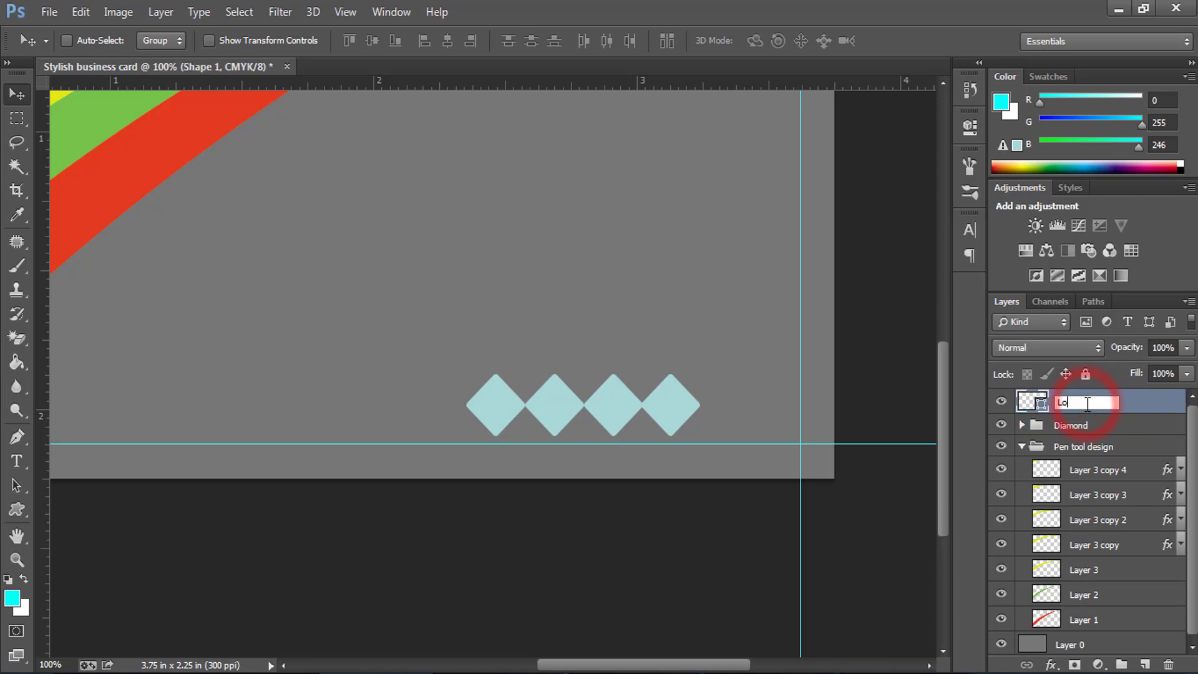
key(Return)
click(1061, 425)
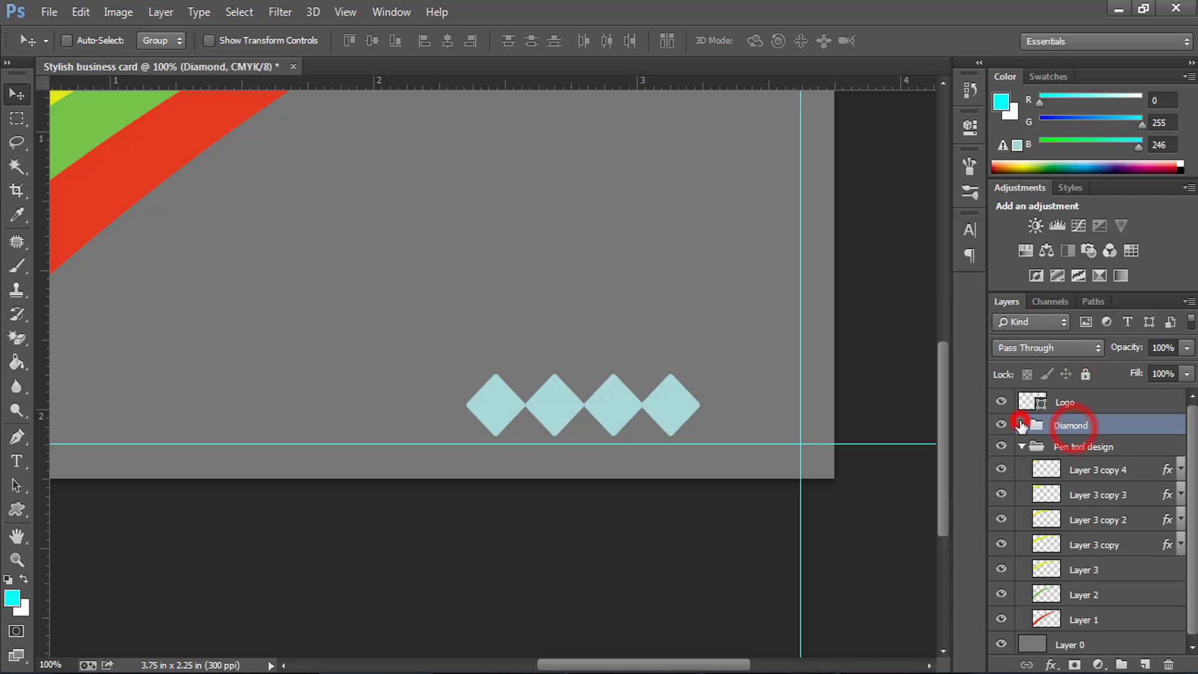
click(1021, 425)
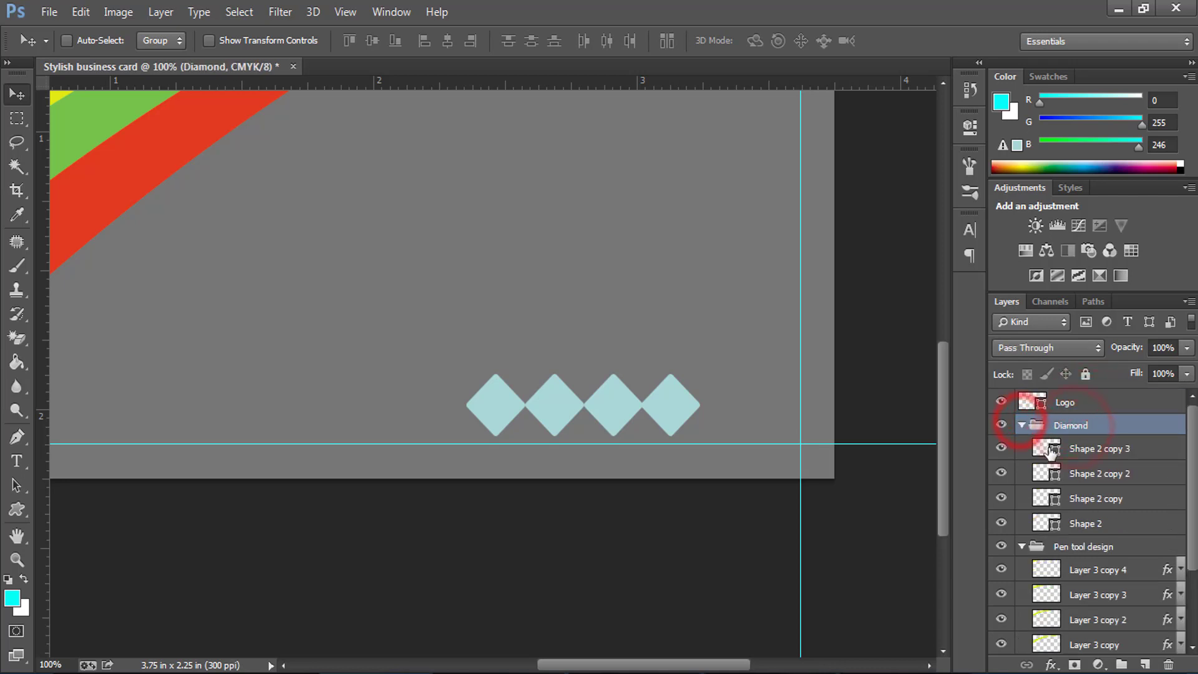
double_click(1053, 526)
Step: Colour the first diamond a fully saturated red
mouse_move(694, 302)
mouse_down()
mouse_move(1022, 337)
mouse_move(1052, 321)
mouse_up()
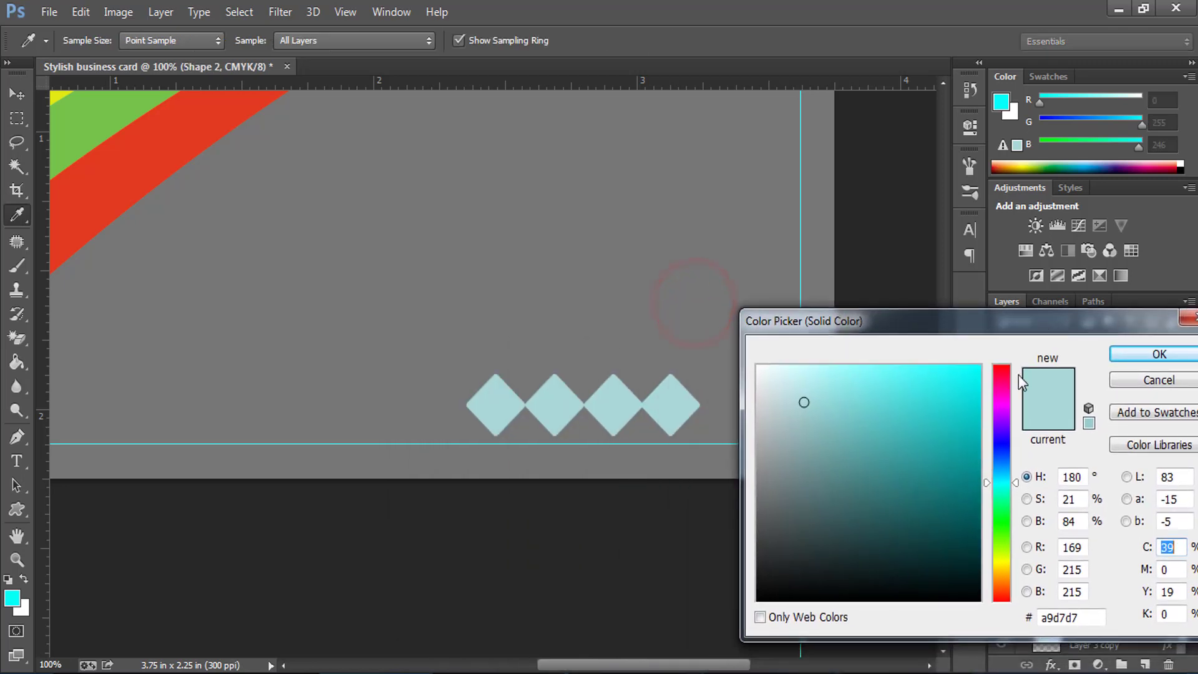
click(1001, 590)
click(1001, 593)
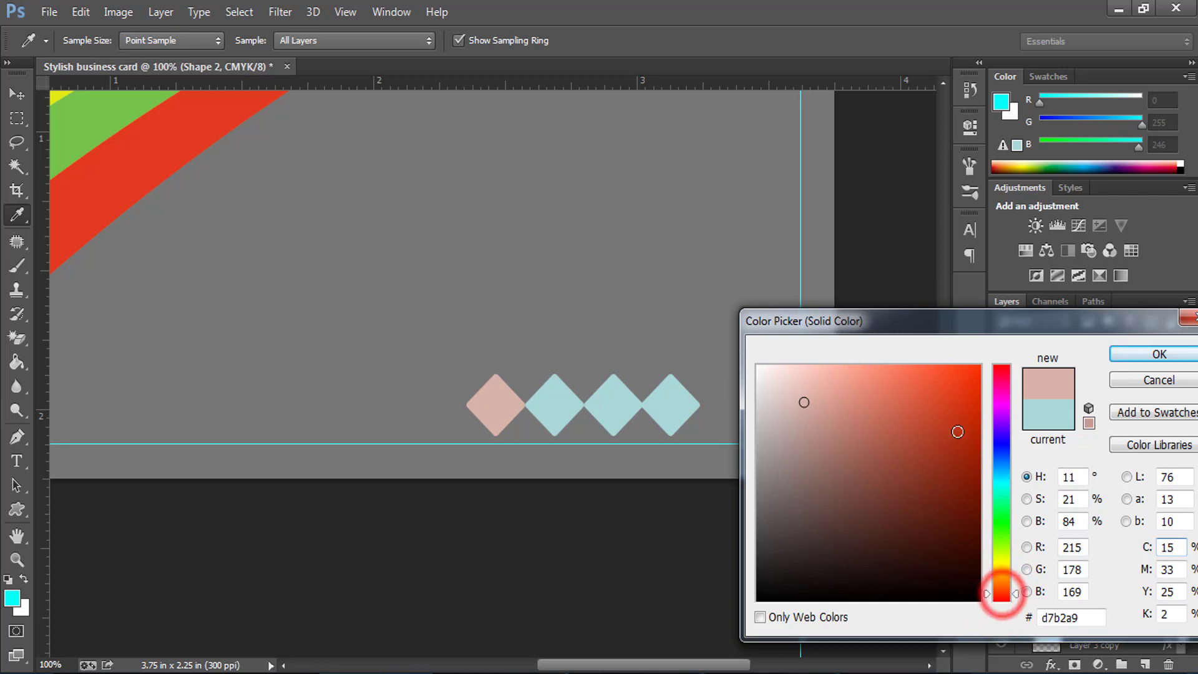
click(981, 367)
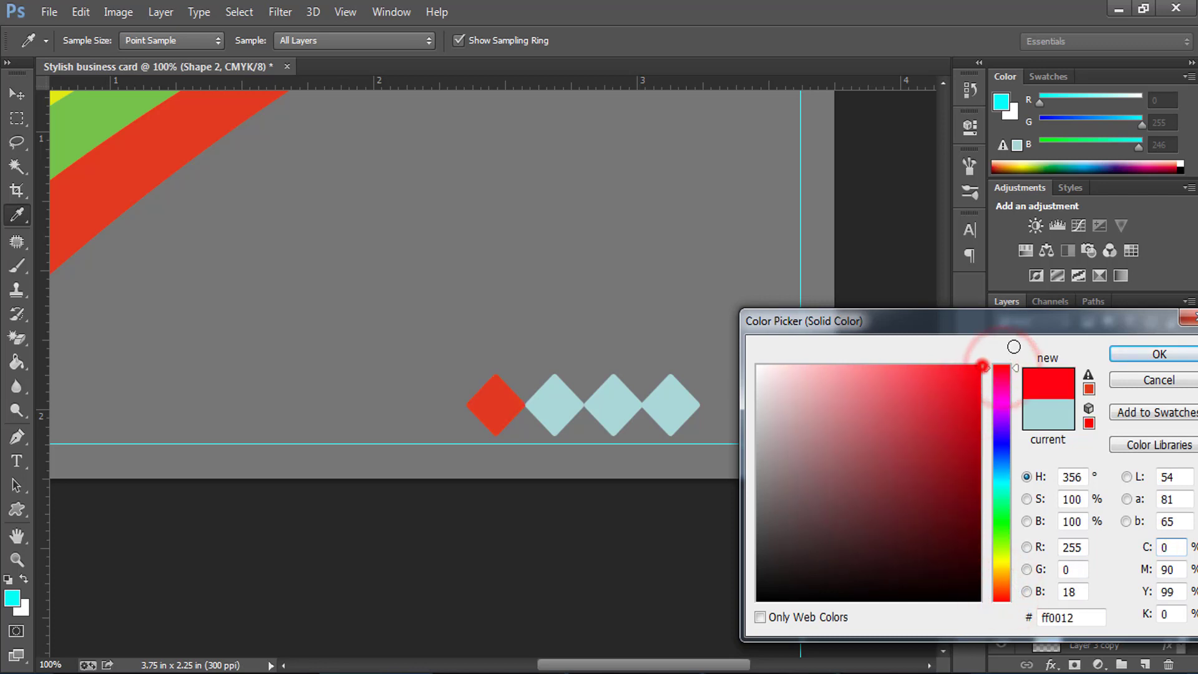
click(1151, 355)
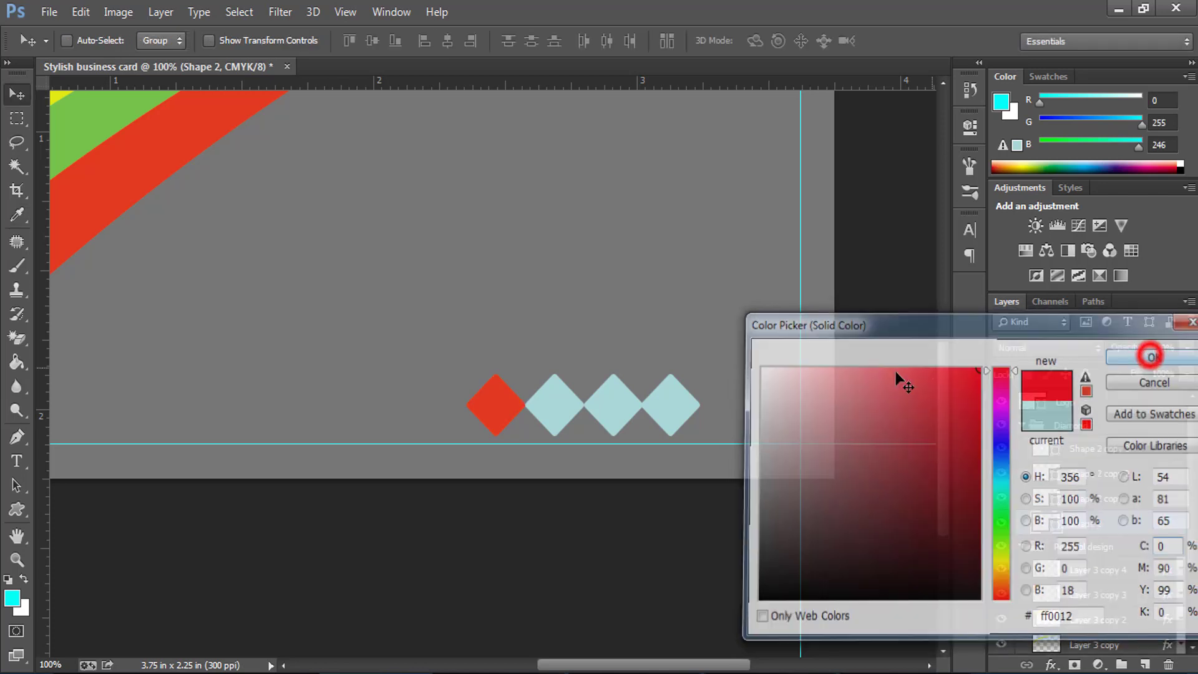
Step: Colour the second diamond a slightly darker strong red
double_click(1053, 497)
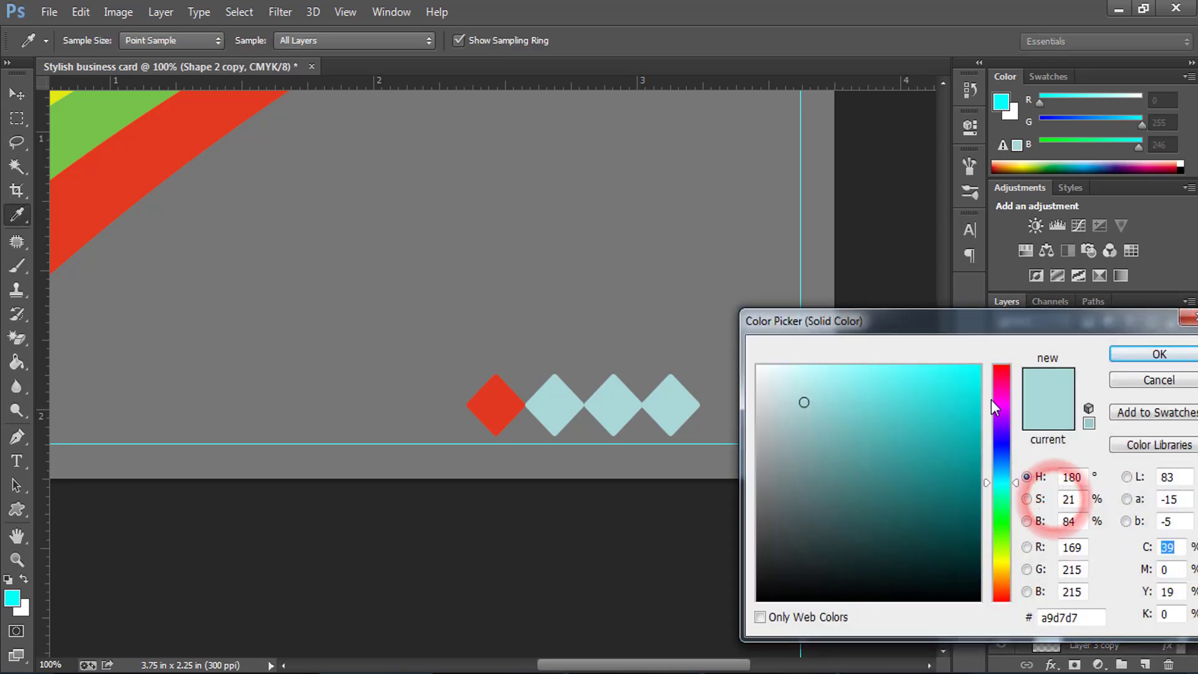
click(1000, 365)
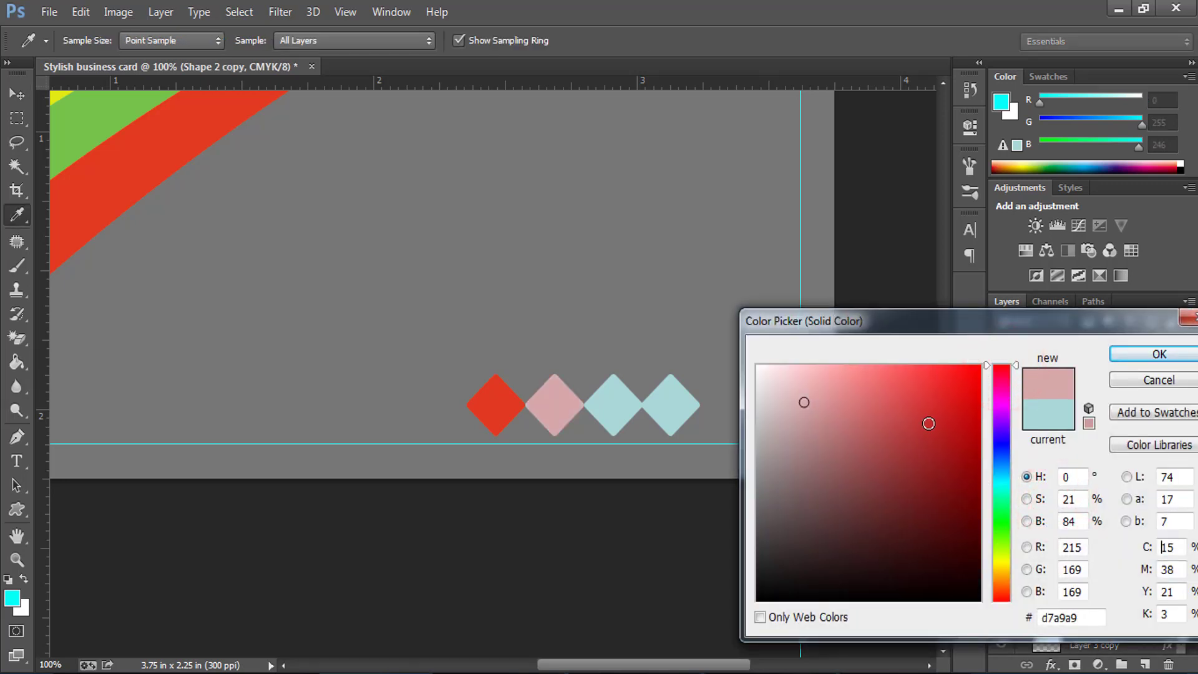
drag(932, 408, 878, 432)
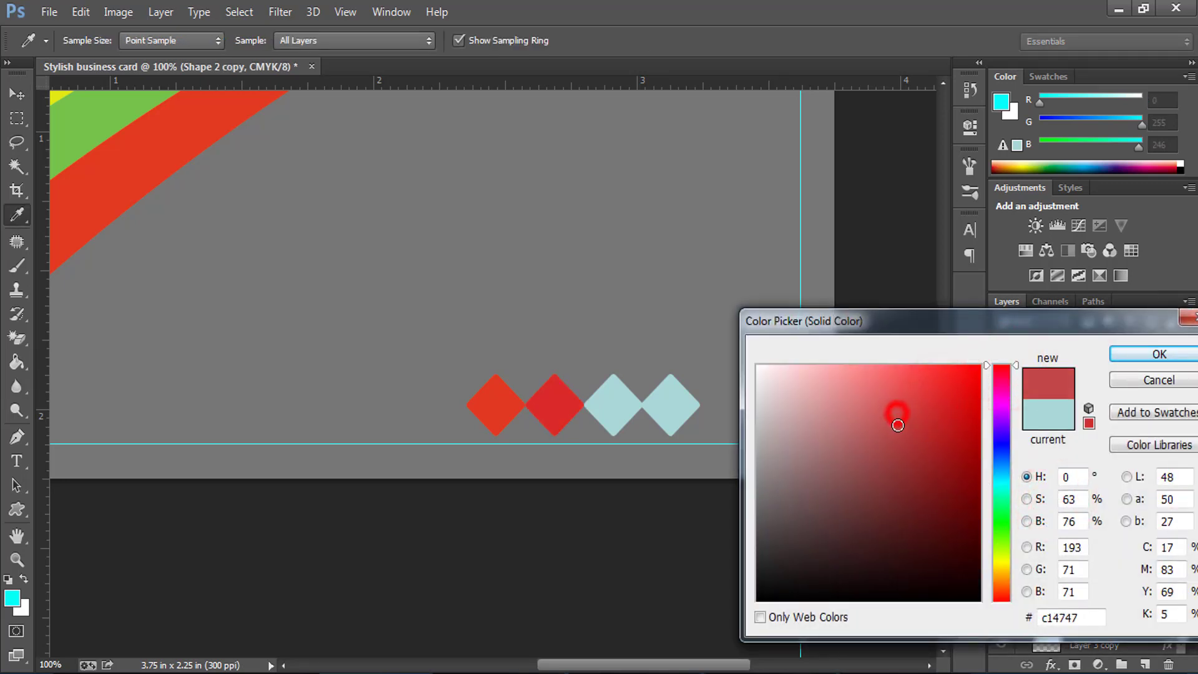
drag(966, 380, 967, 431)
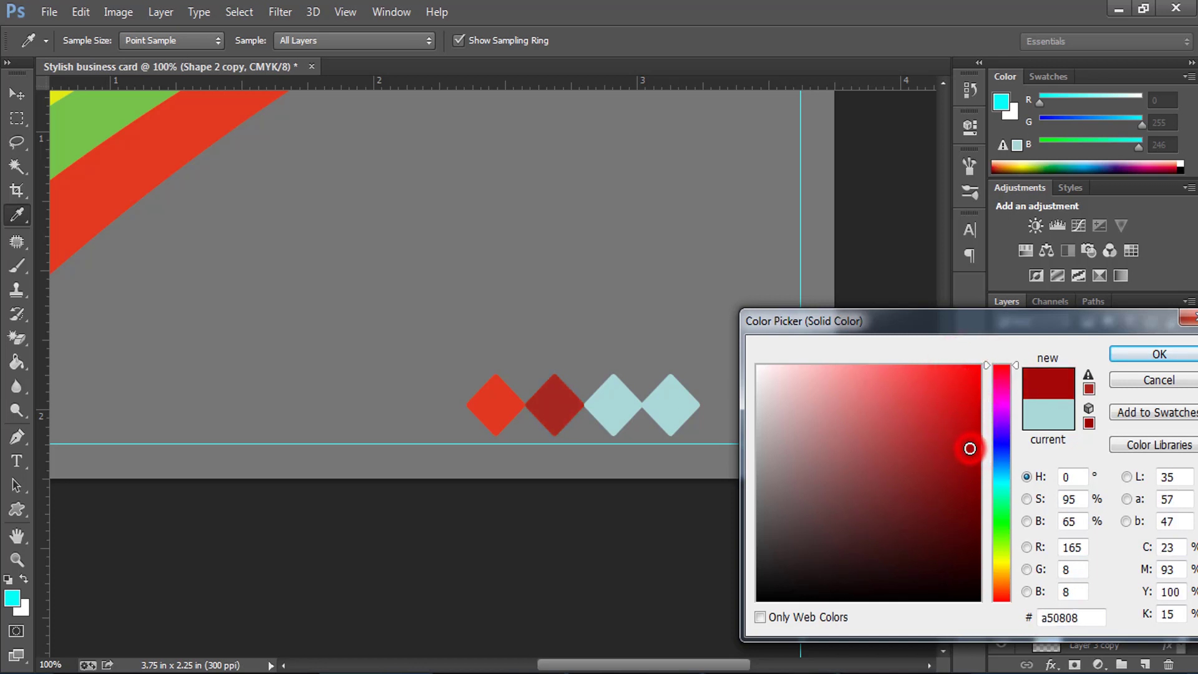
click(955, 408)
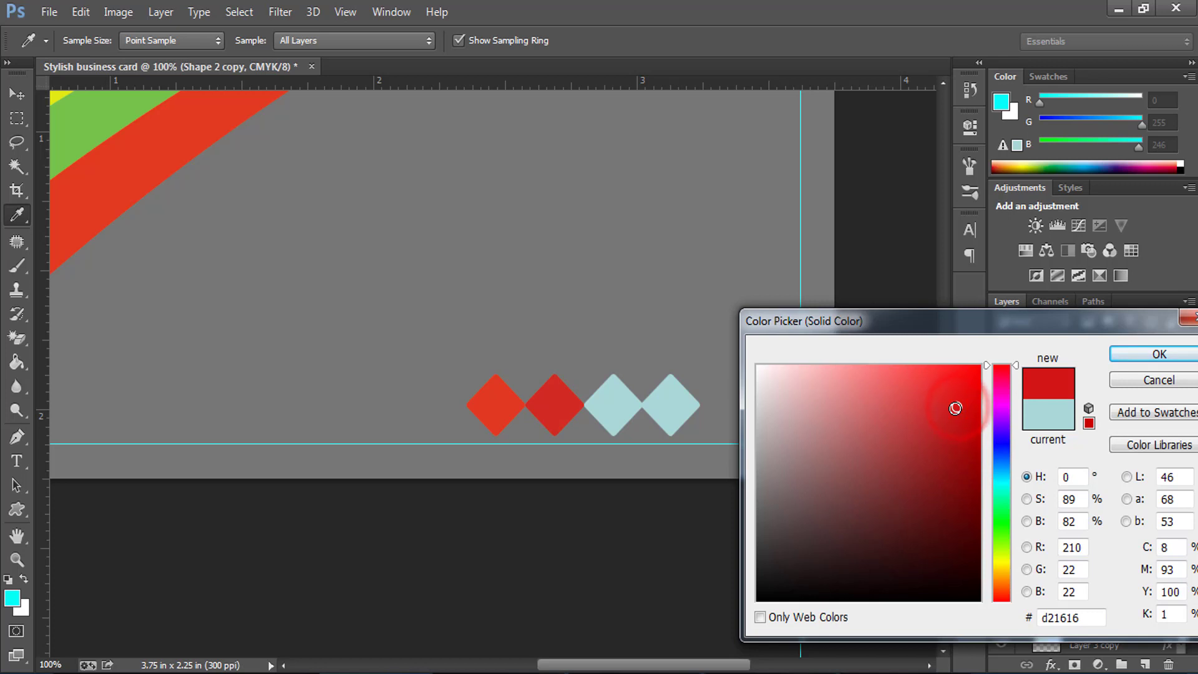
click(941, 417)
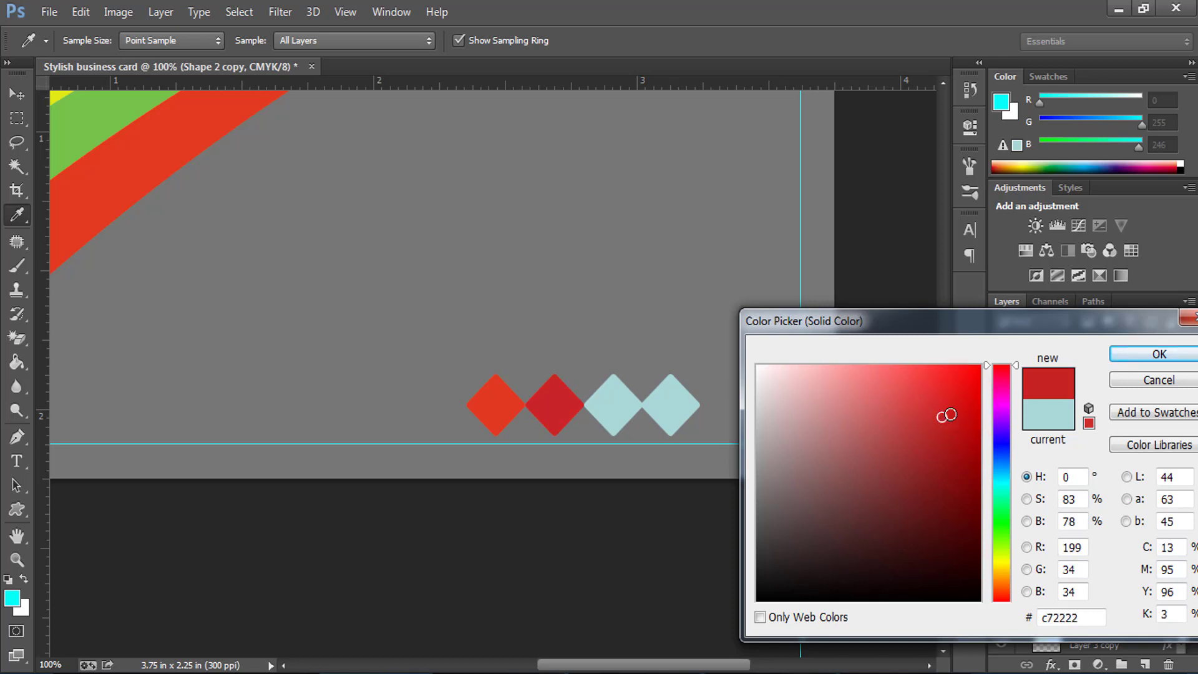
click(908, 419)
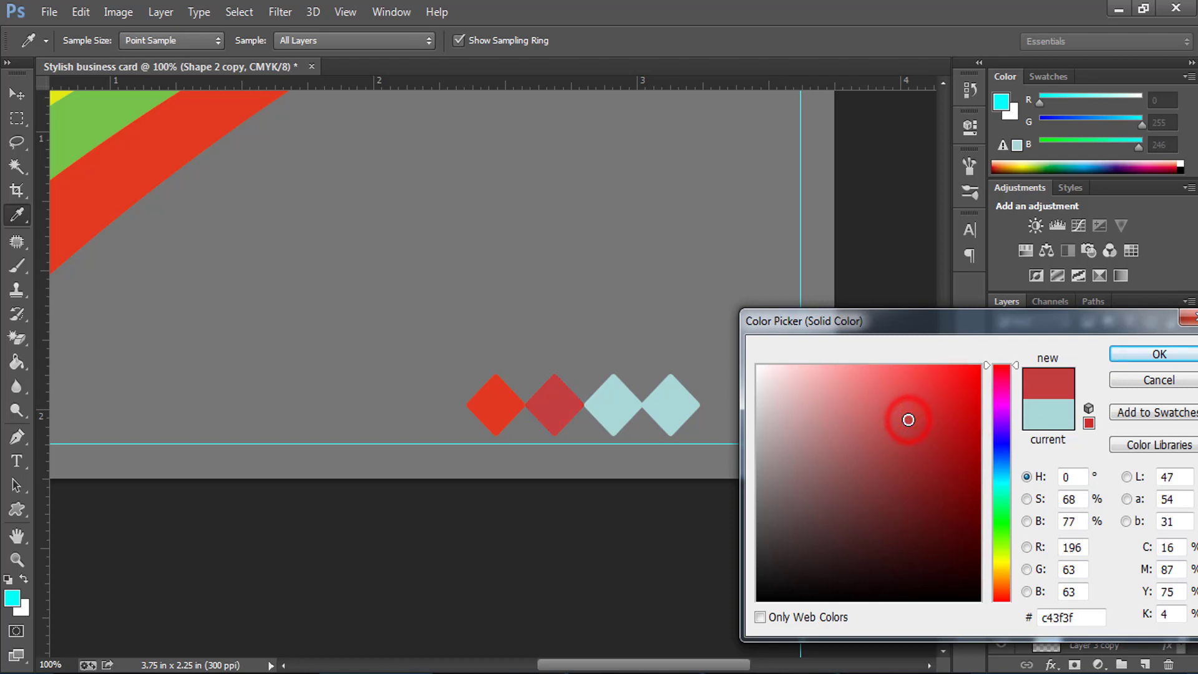
click(975, 419)
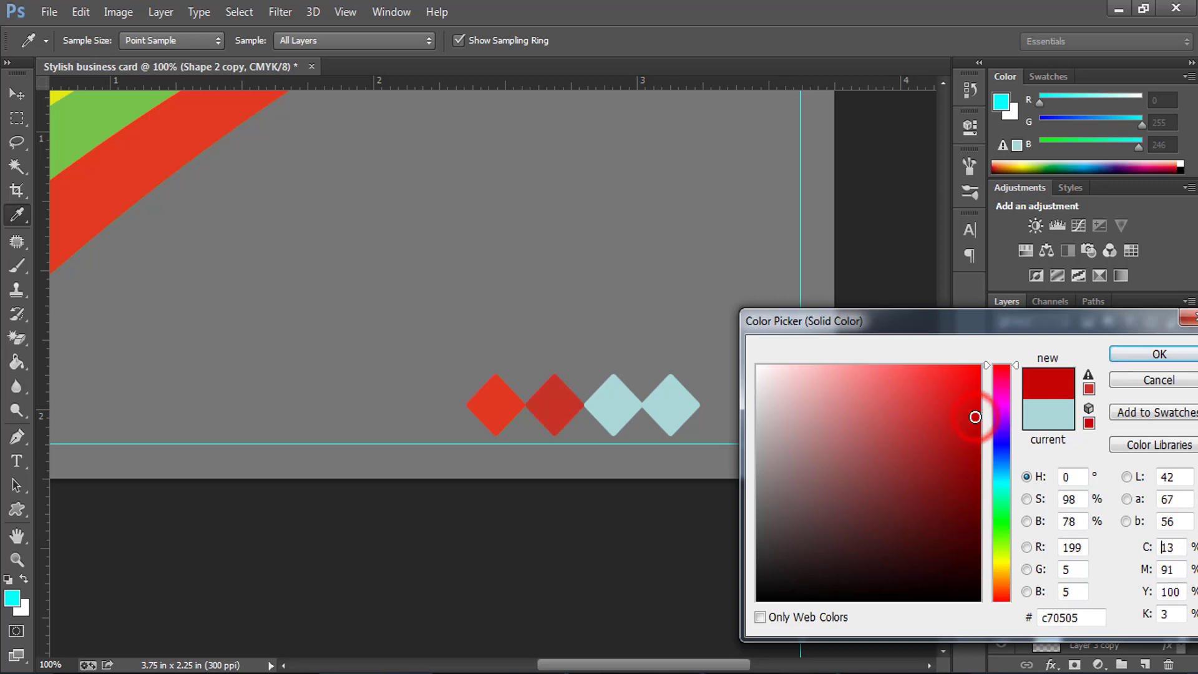
click(1139, 353)
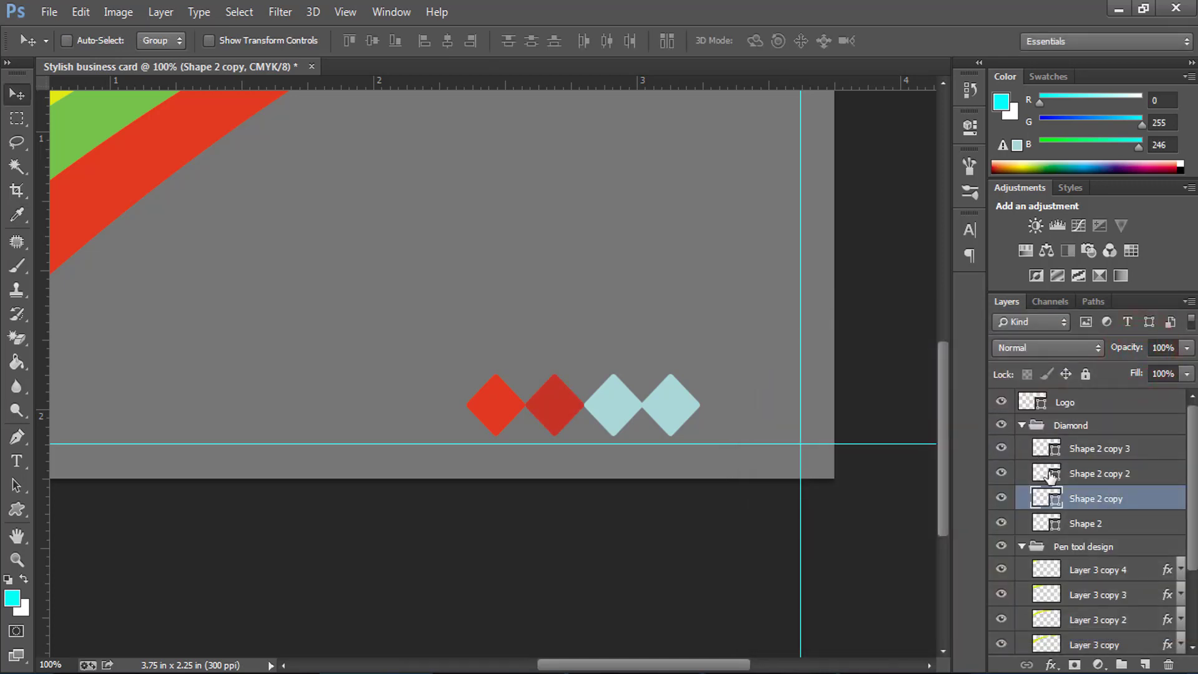
Step: Colour the third diamond a deeper dark red
double_click(1040, 472)
click(552, 403)
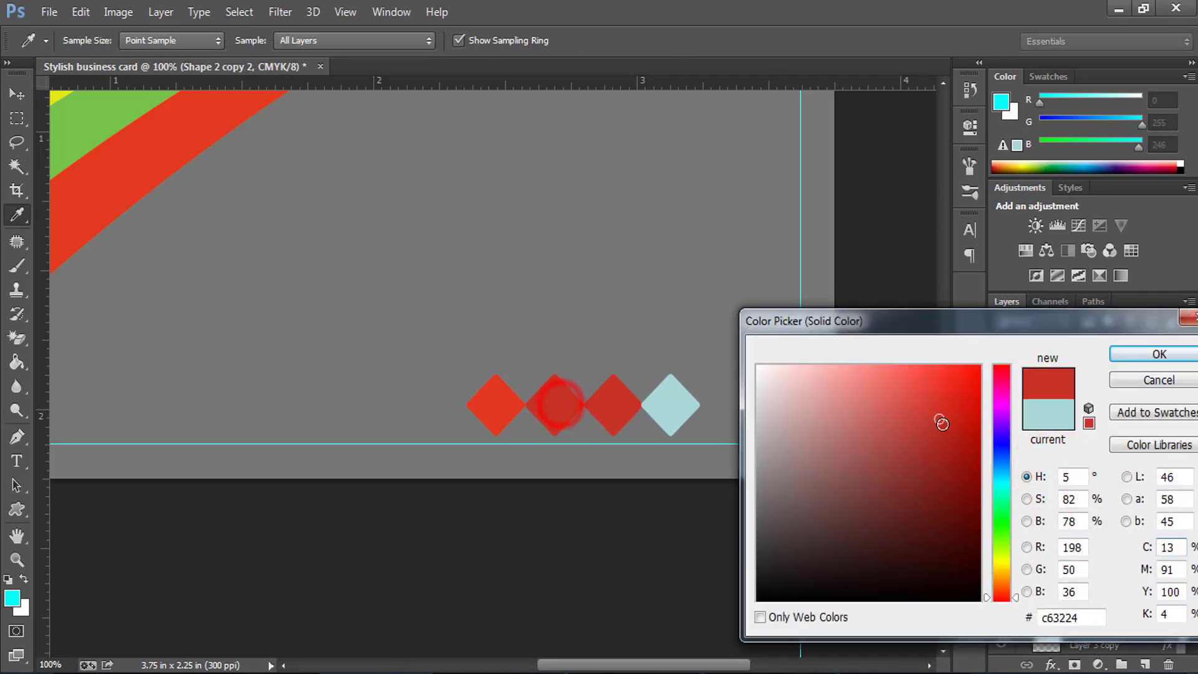
click(555, 405)
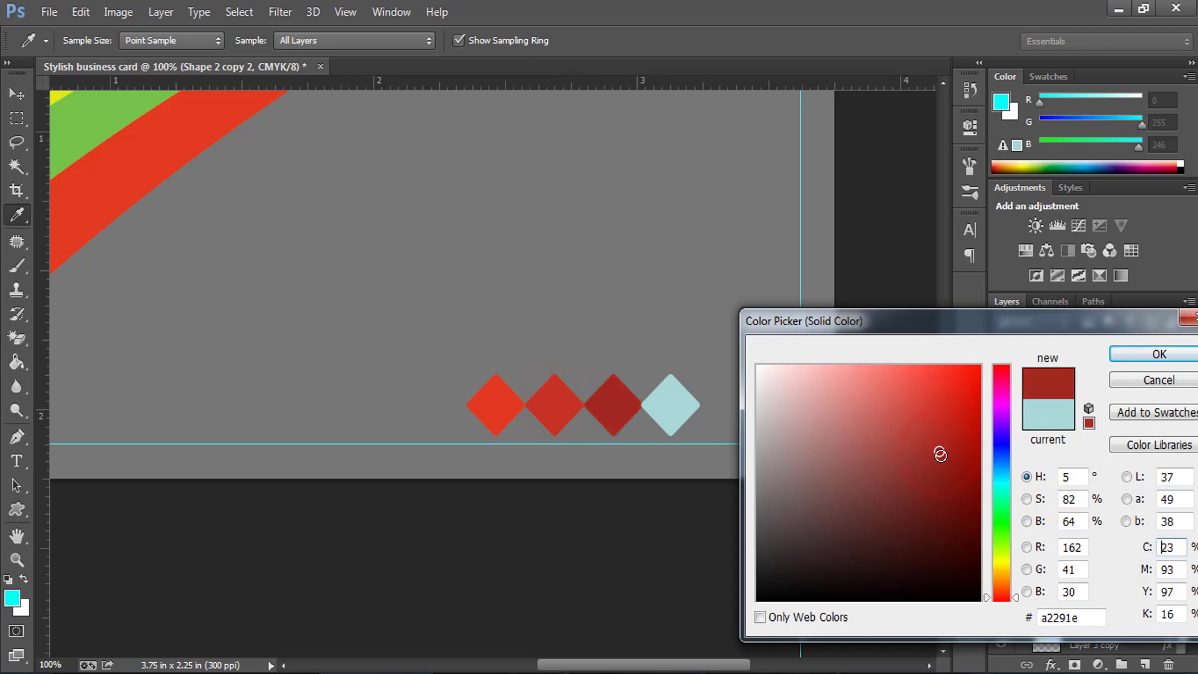
click(969, 448)
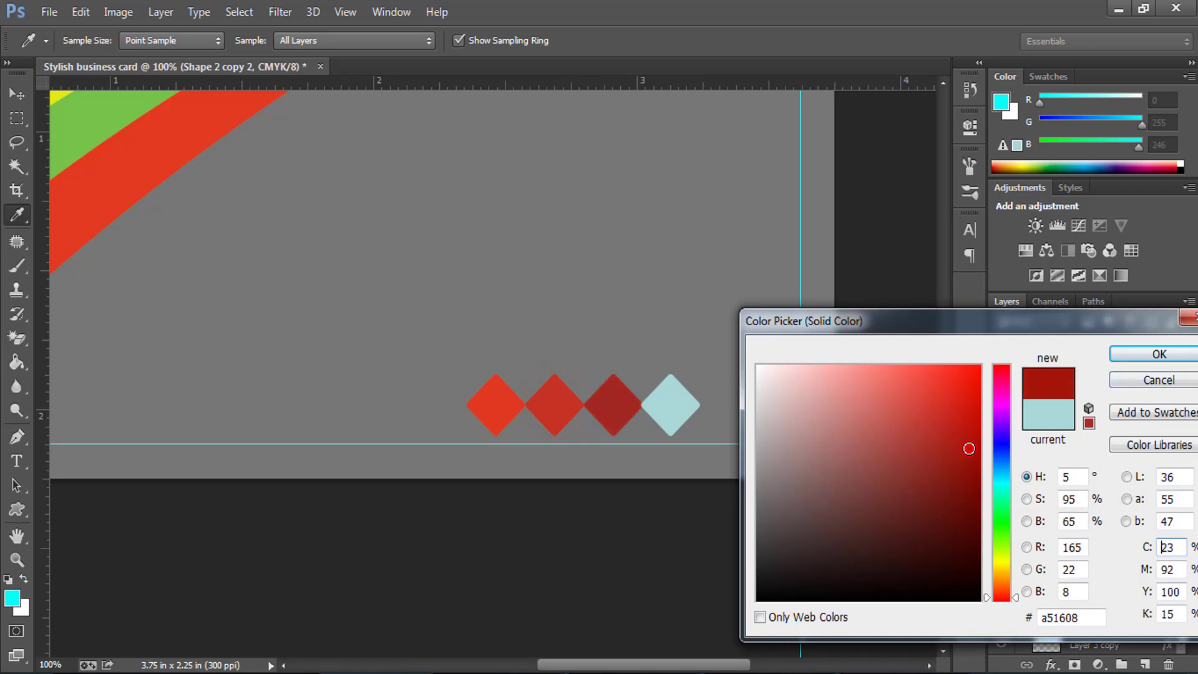
click(1157, 358)
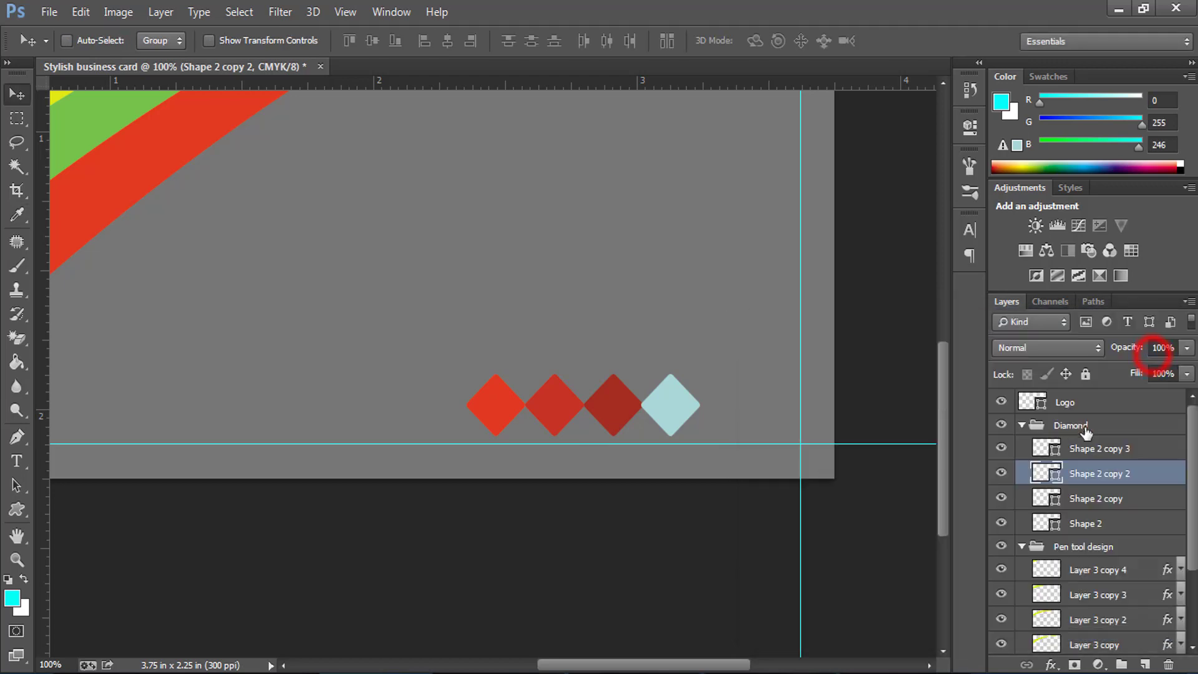
Step: Colour the fourth diamond the darkest red and fit the whole card in view
double_click(1053, 451)
click(627, 397)
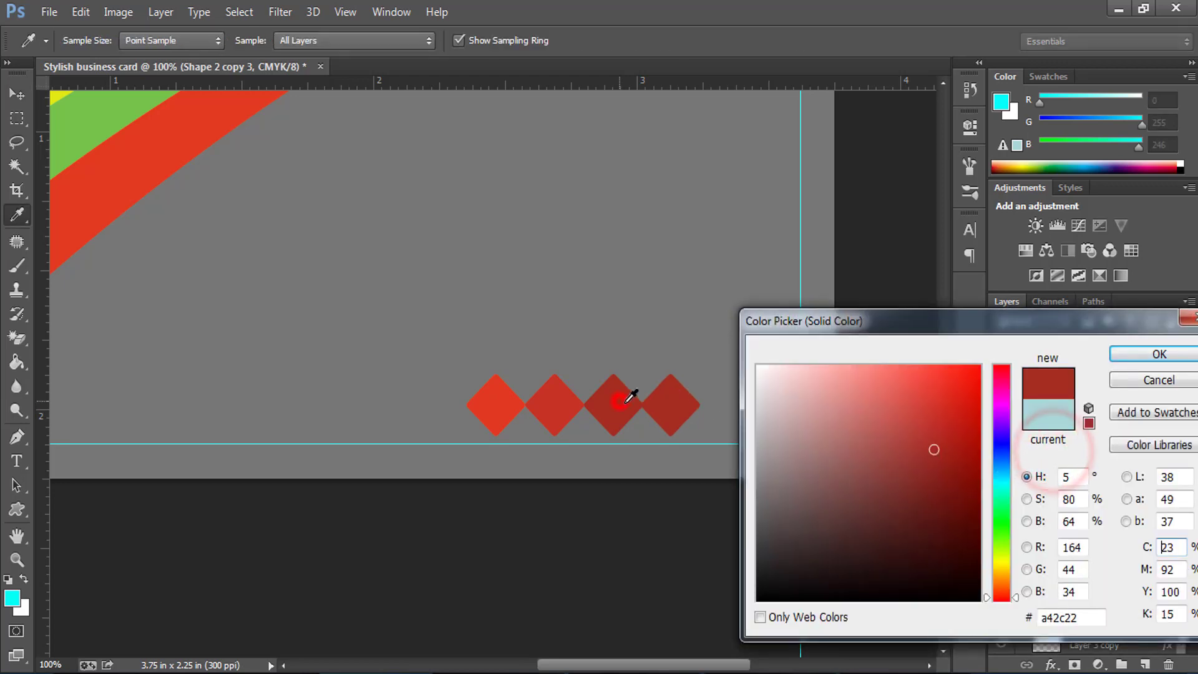
click(936, 497)
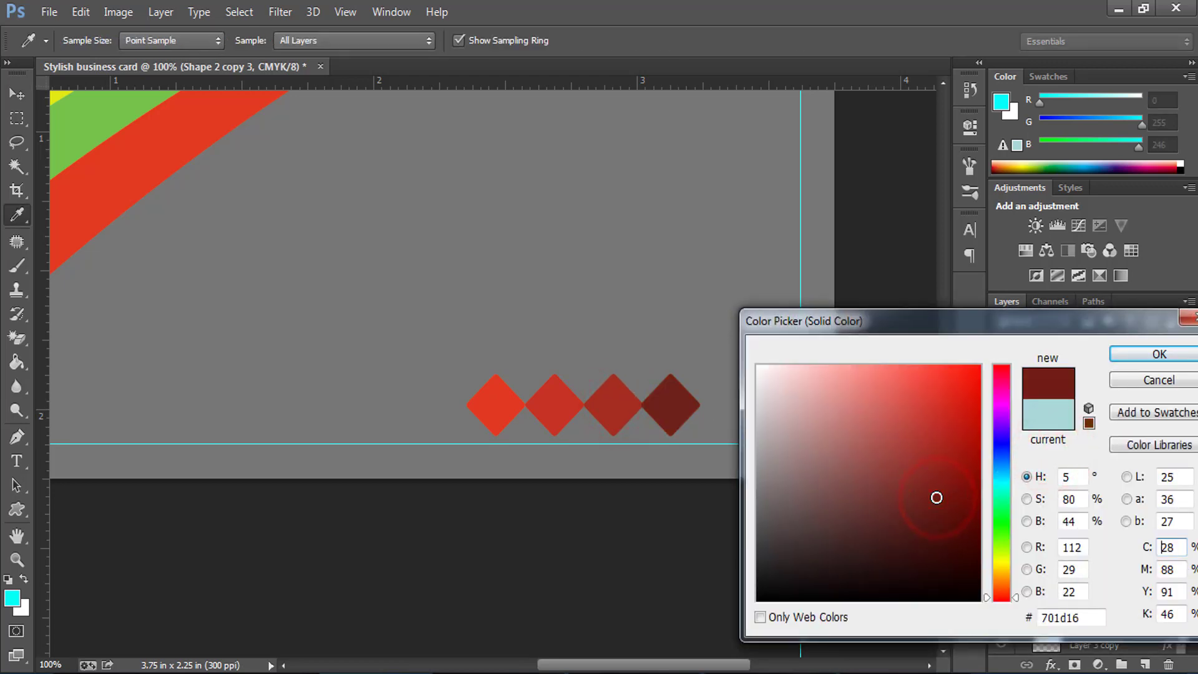
click(933, 469)
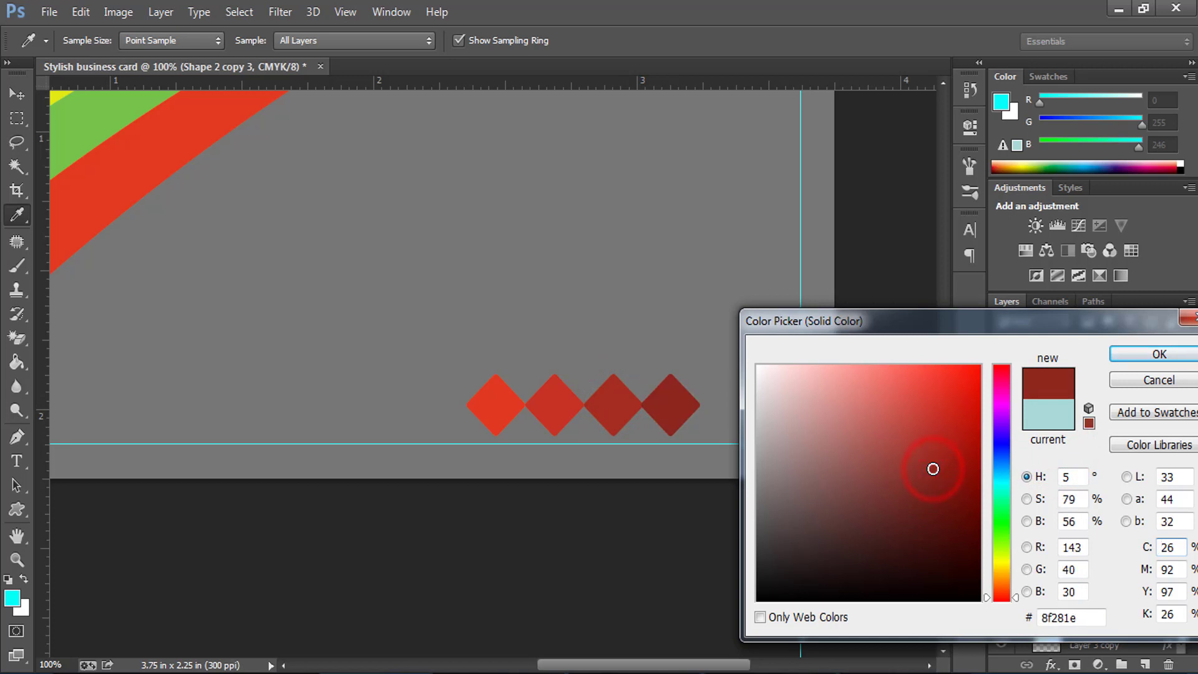
click(1139, 359)
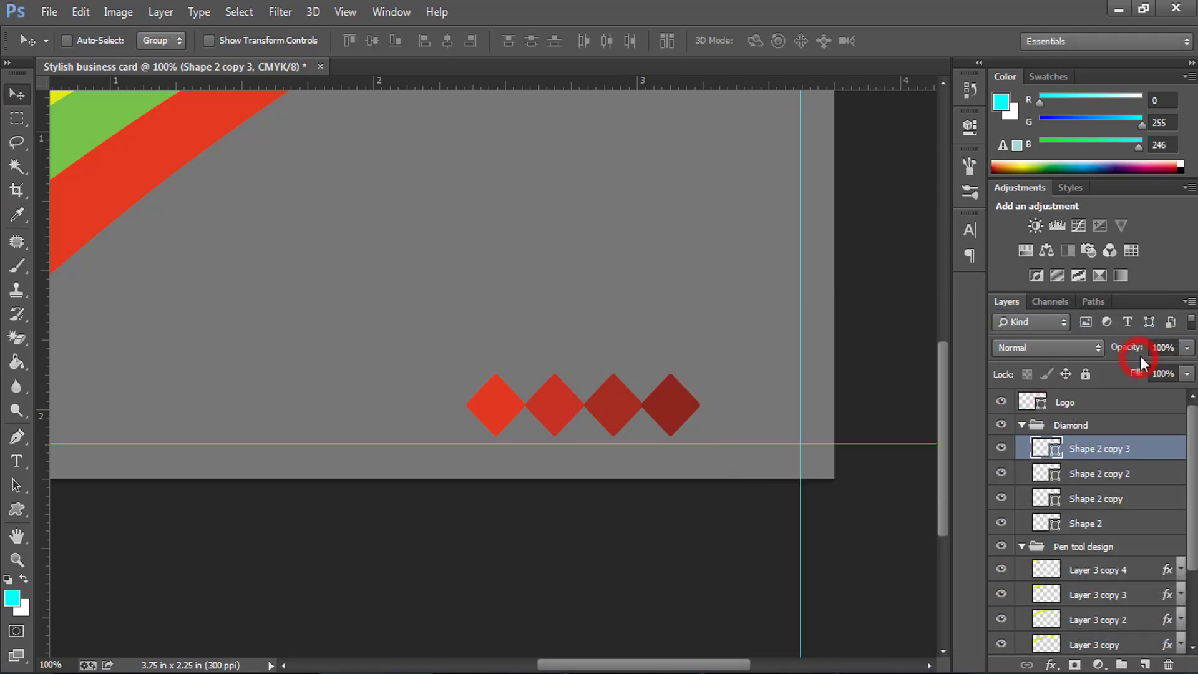
key(ctrl+0)
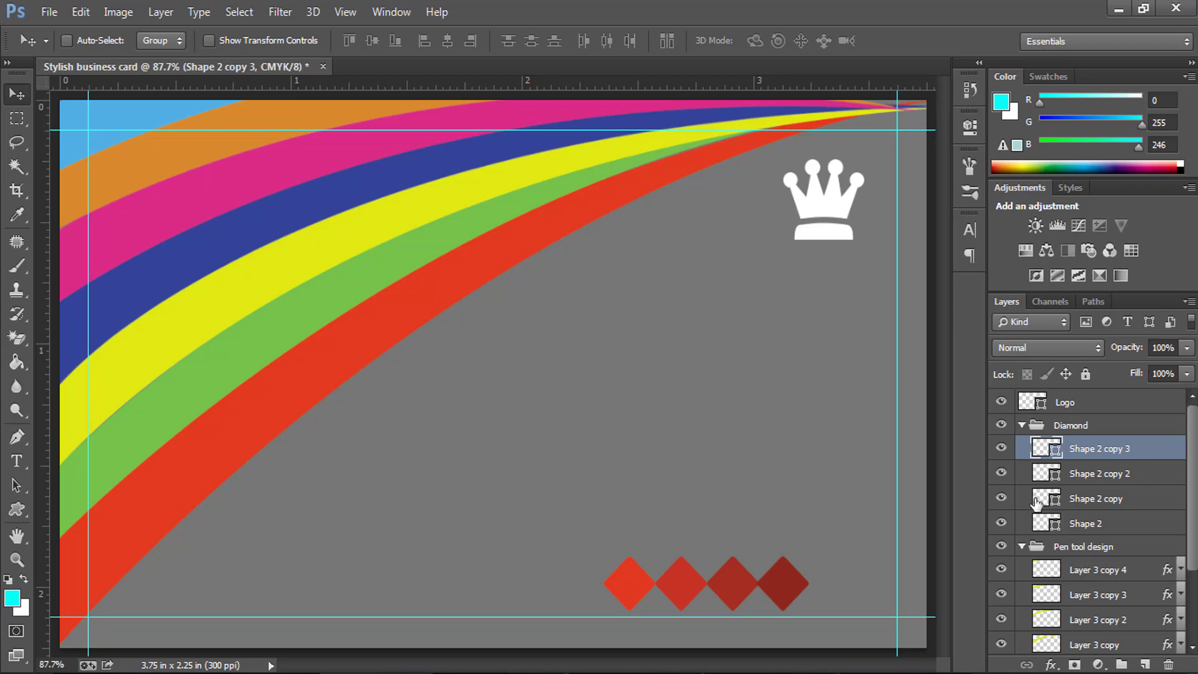
Step: Collapse the Diamond group holding the Shape 2 diamond layers, leaving no layer selected
click(1050, 450)
click(1071, 496)
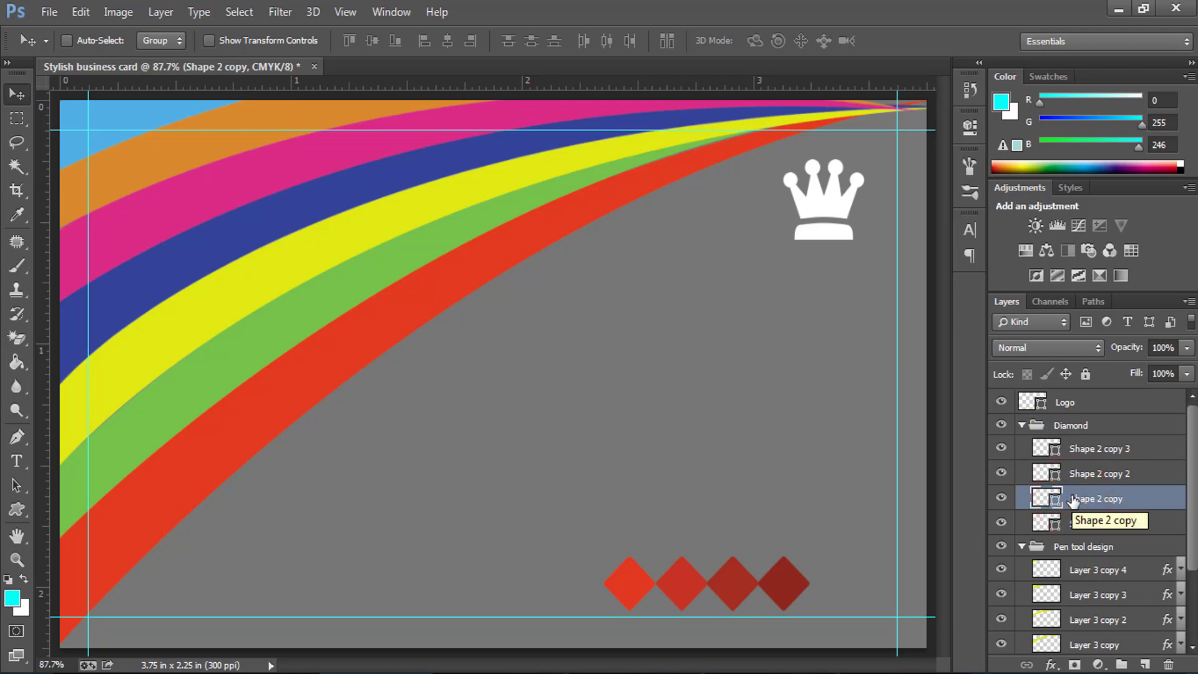
click(1080, 476)
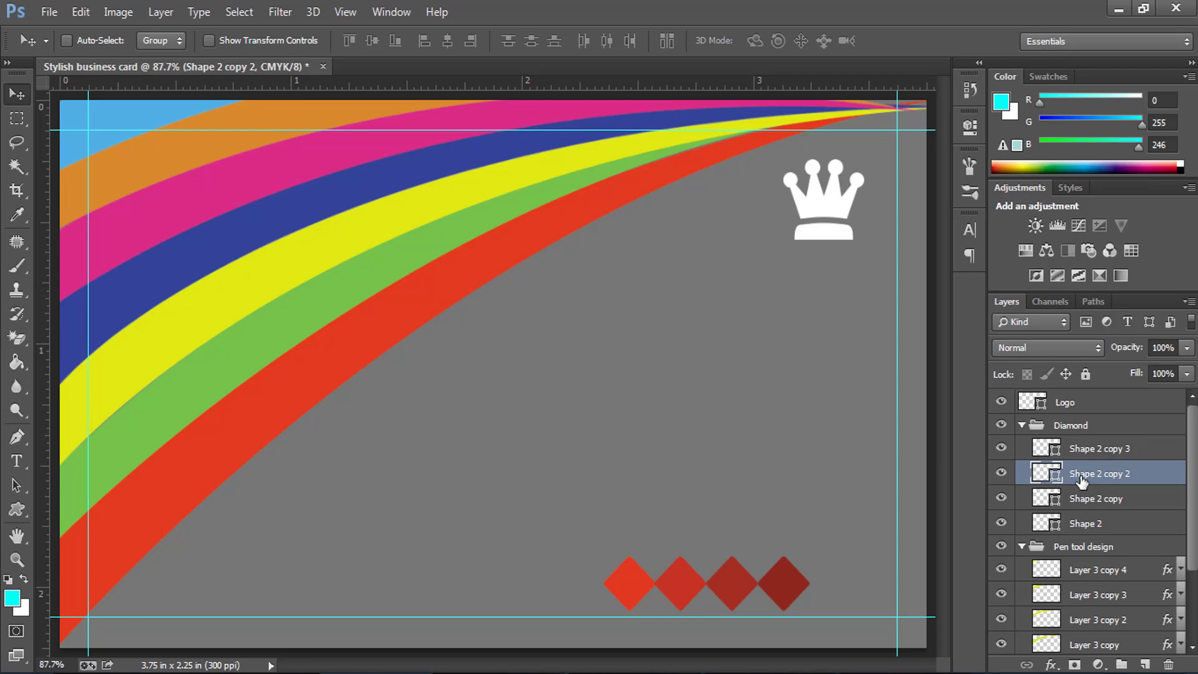
click(1092, 449)
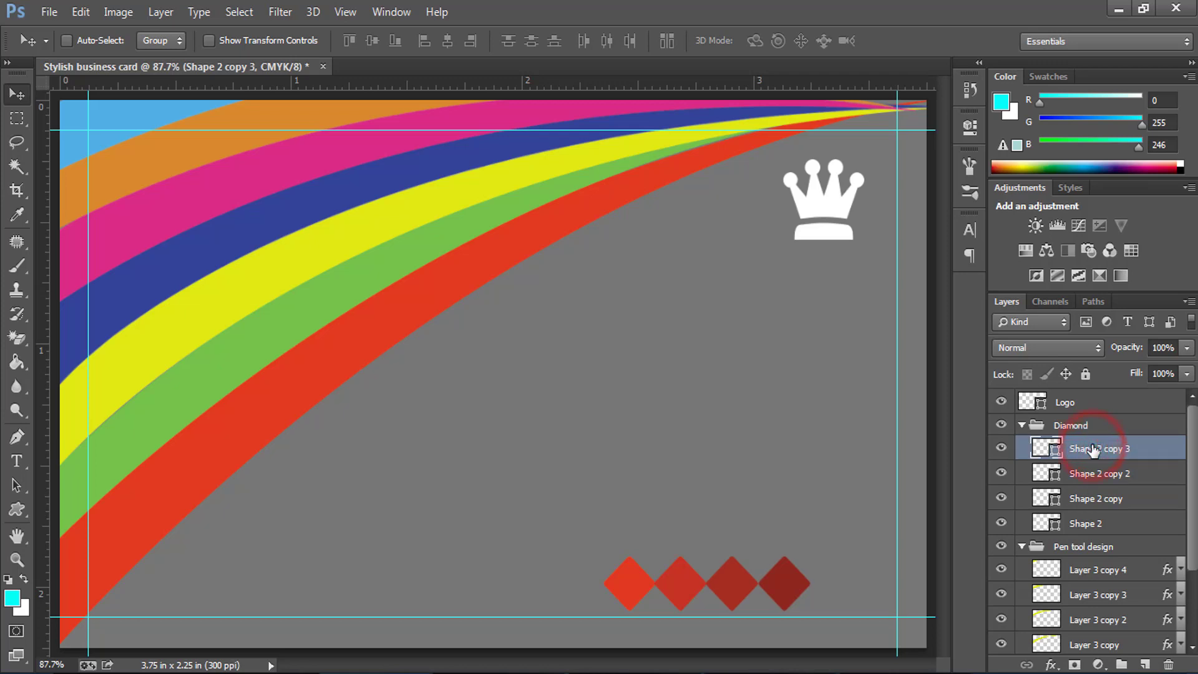
click(1045, 427)
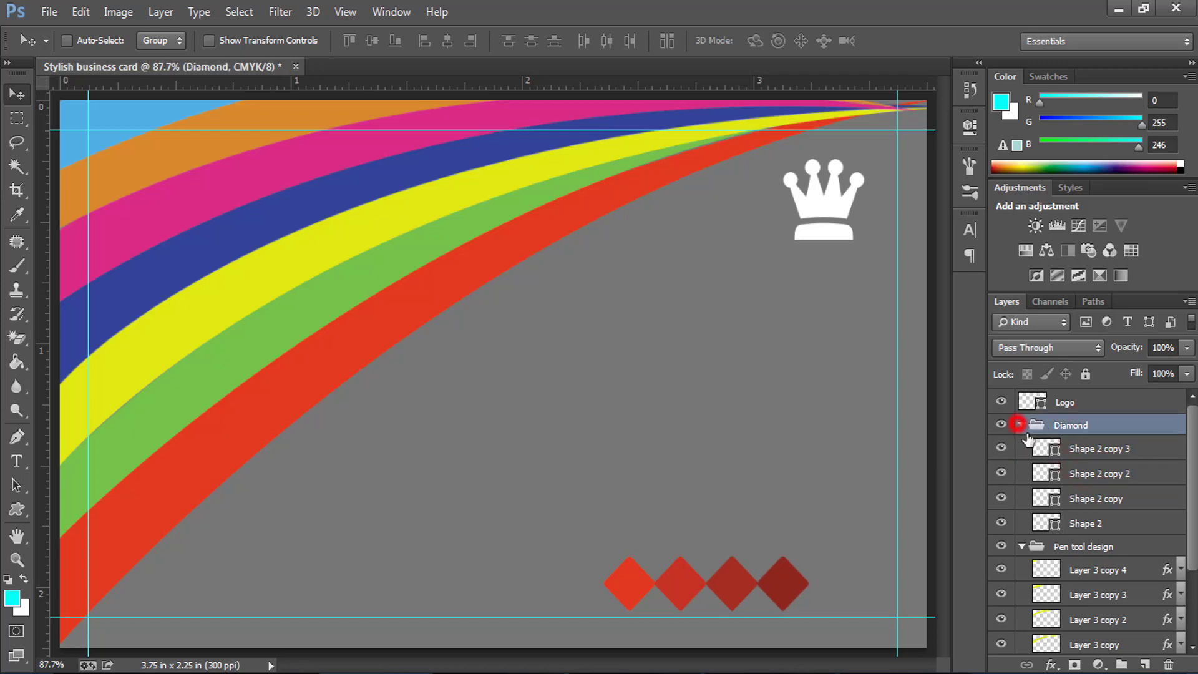
click(1022, 546)
click(1023, 428)
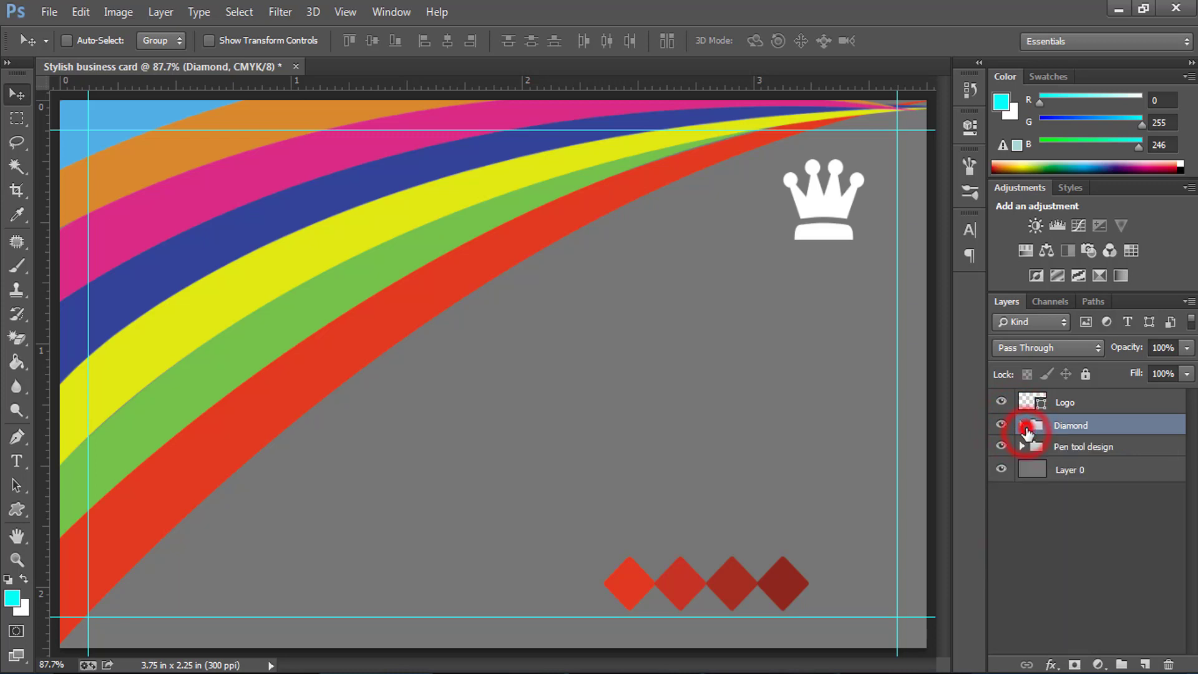
click(1090, 514)
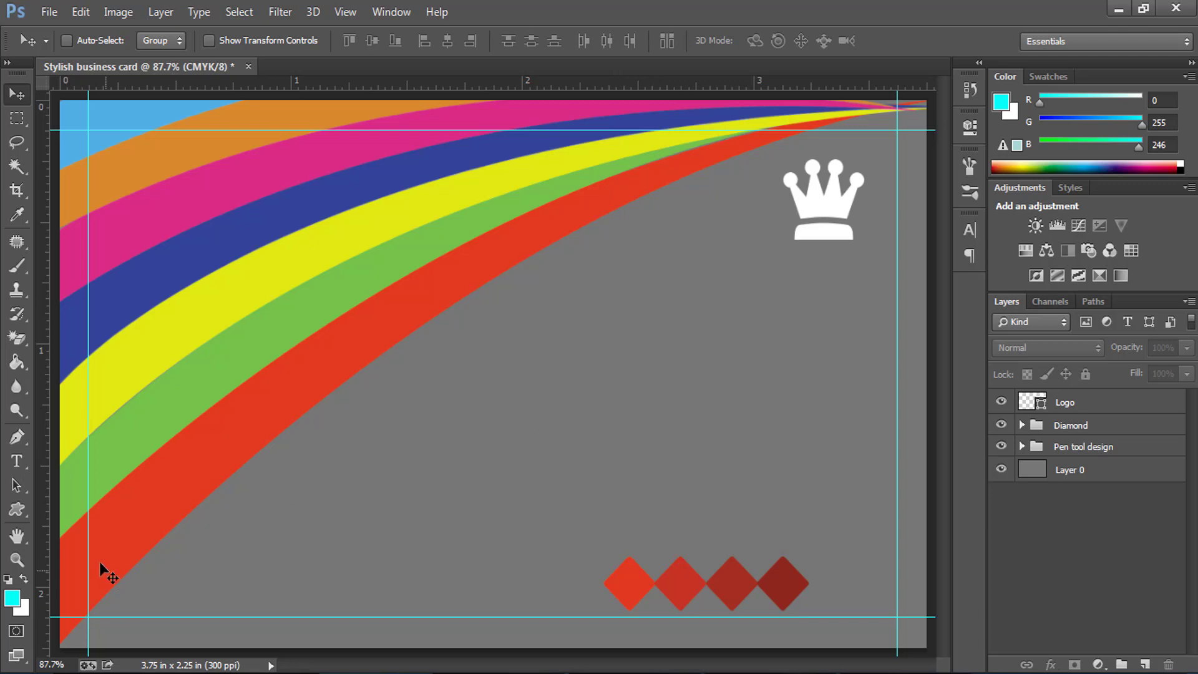
Step: Choose the Ellipse Tool after briefly checking the custom shape library
click(17, 509)
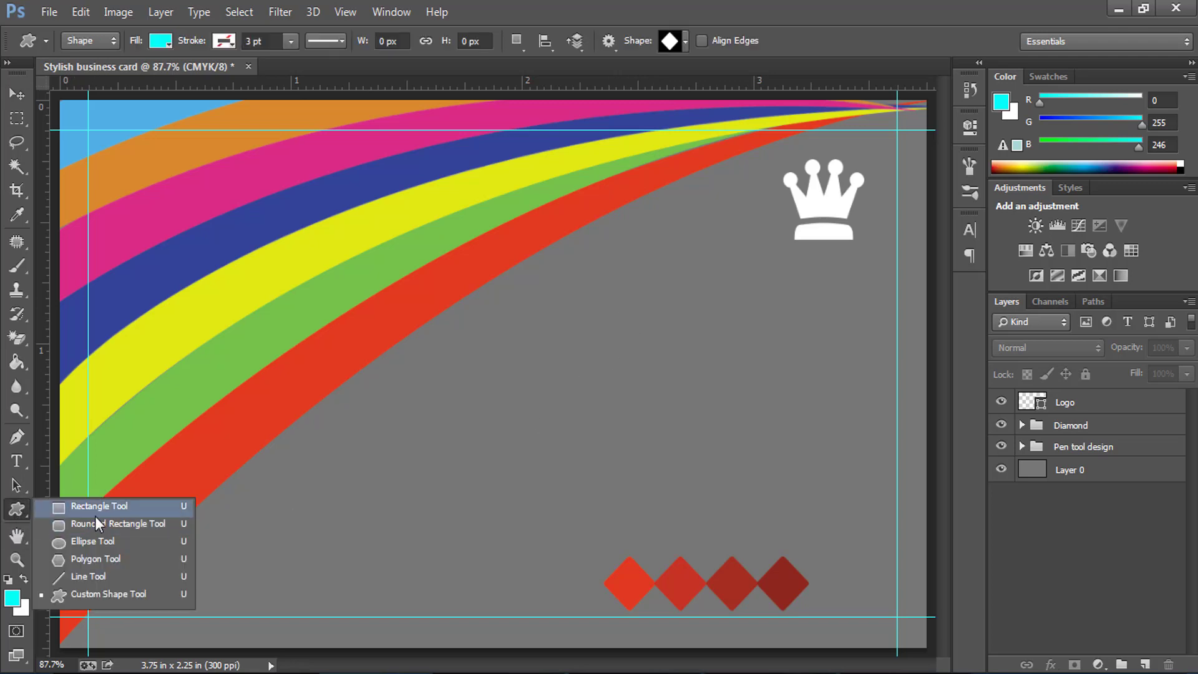
click(96, 593)
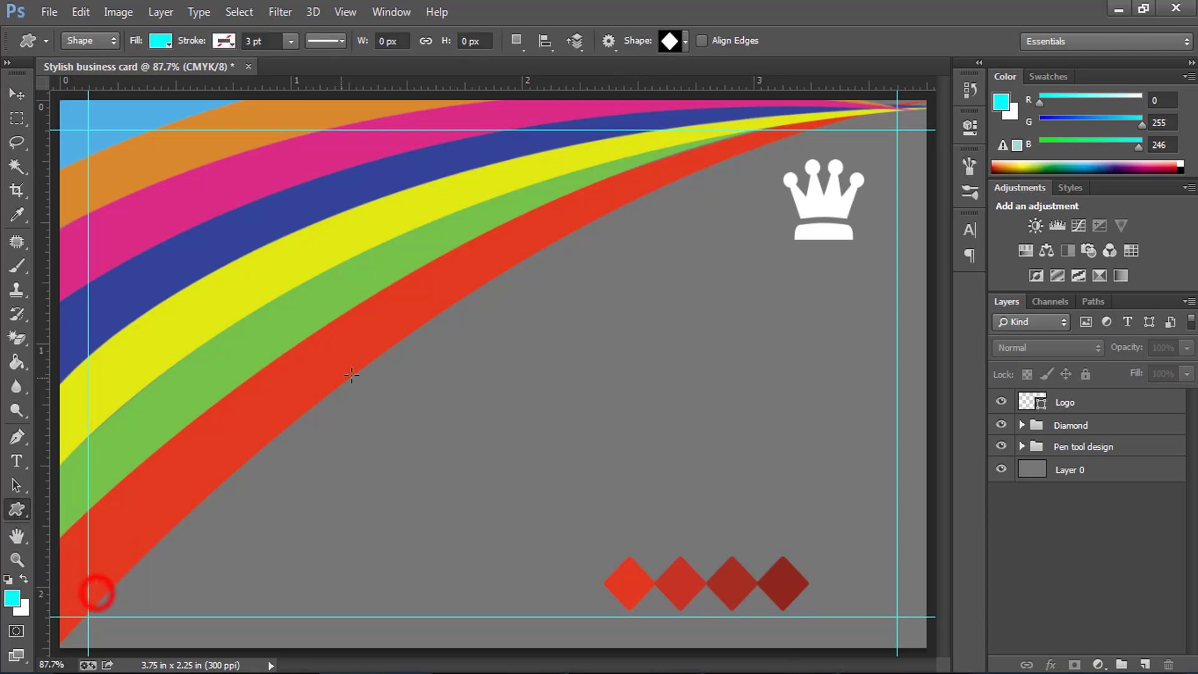
click(685, 40)
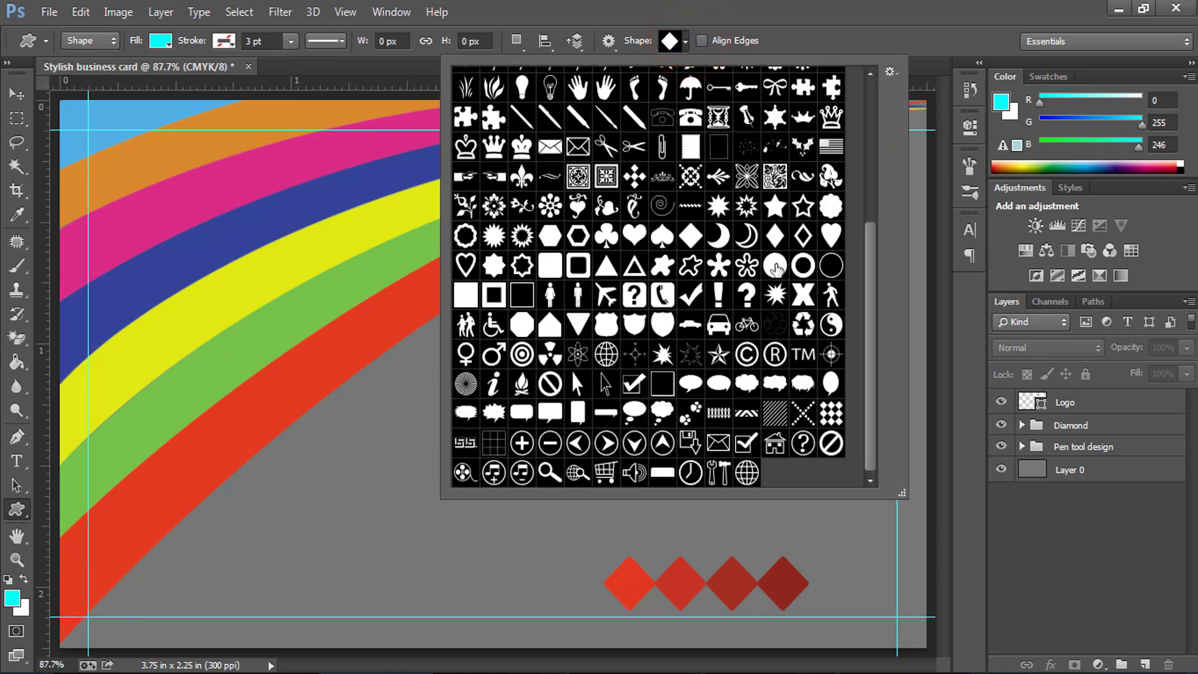
click(685, 40)
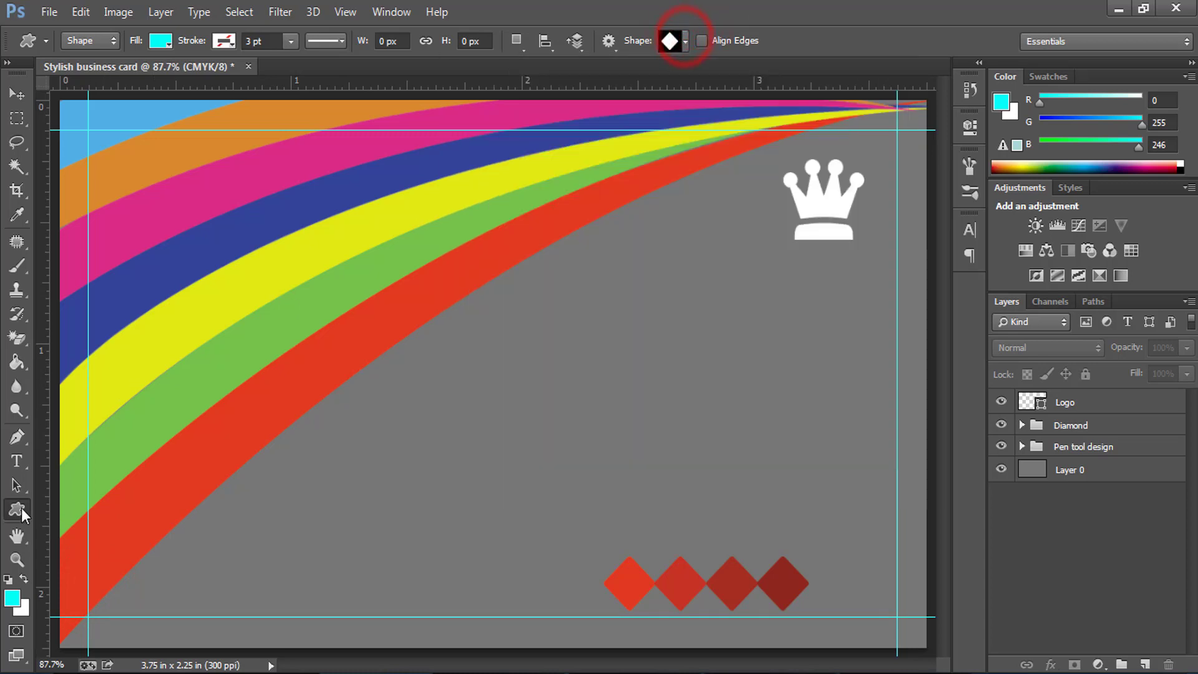
click(17, 509)
click(84, 541)
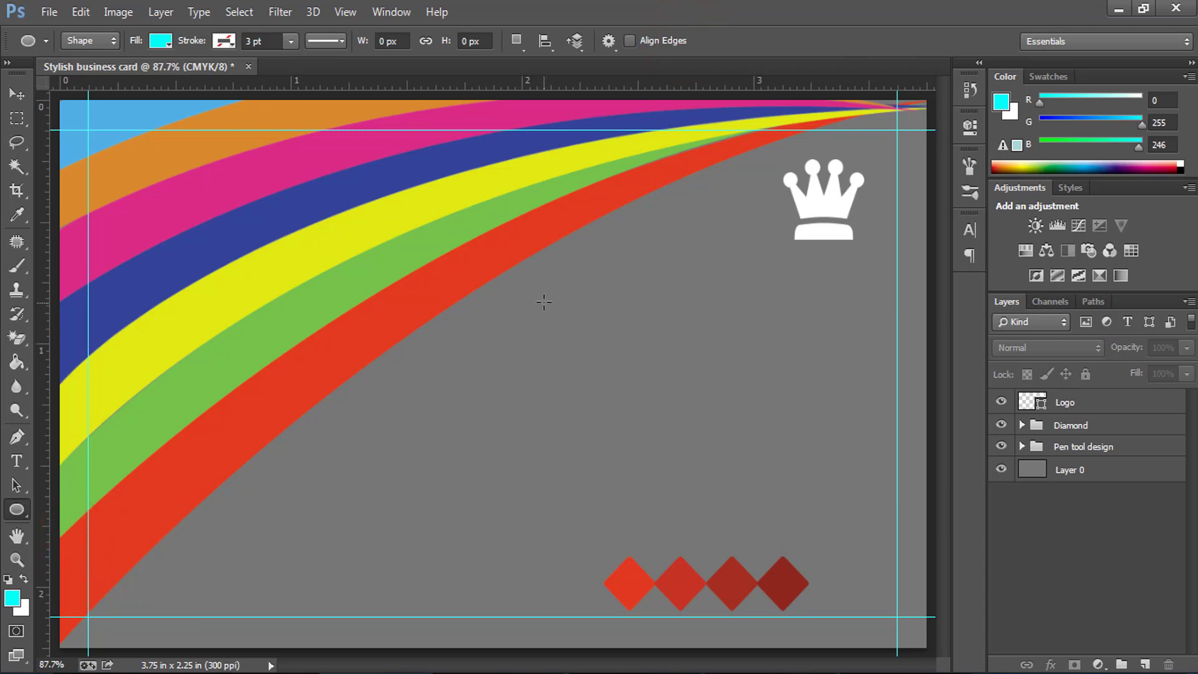
Step: Draw a small 25 px circle below the rainbow arcs and fill it white
drag(571, 296, 584, 317)
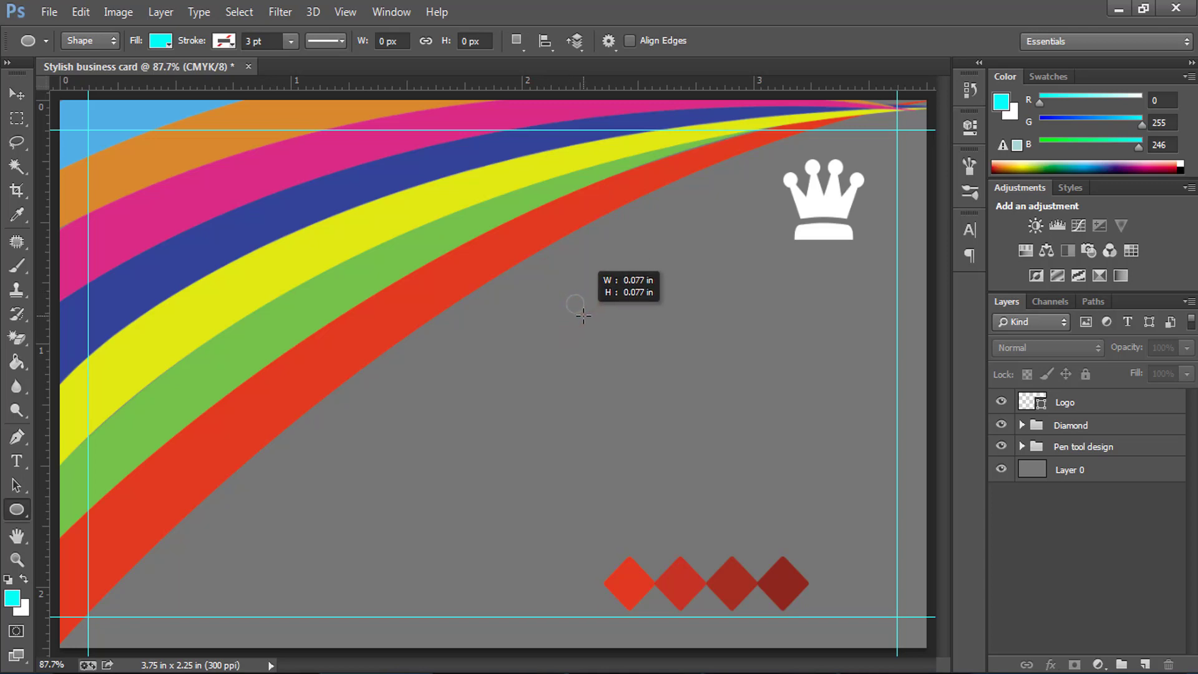
drag(583, 316, 584, 315)
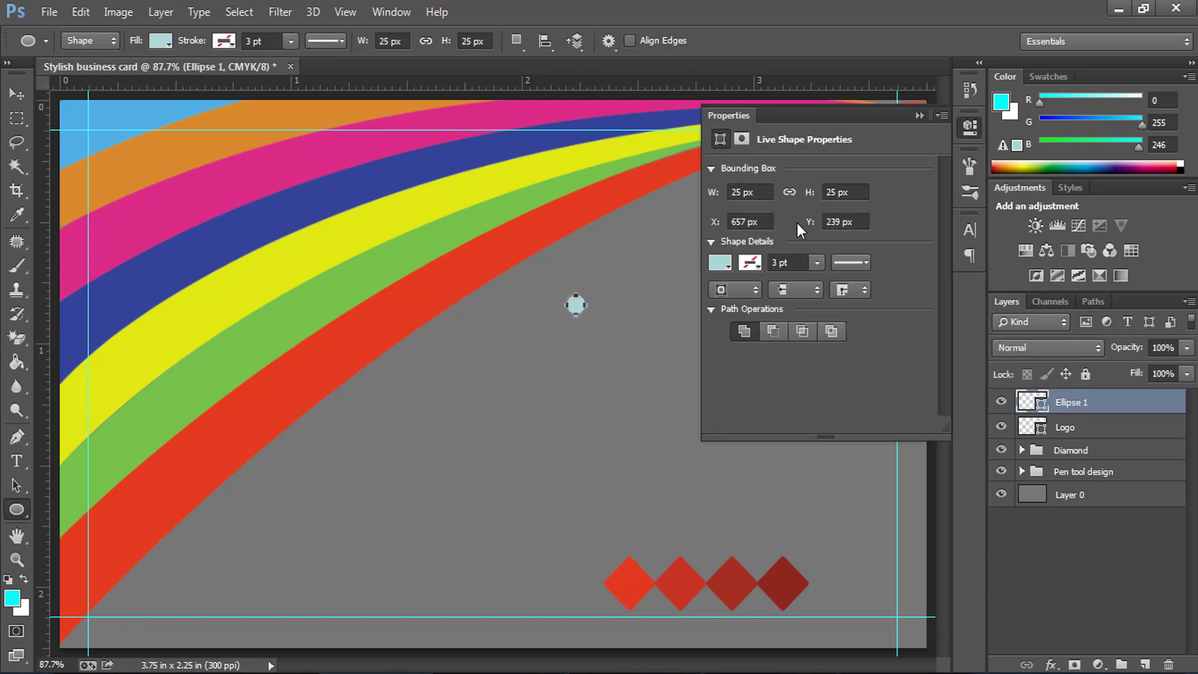
click(720, 263)
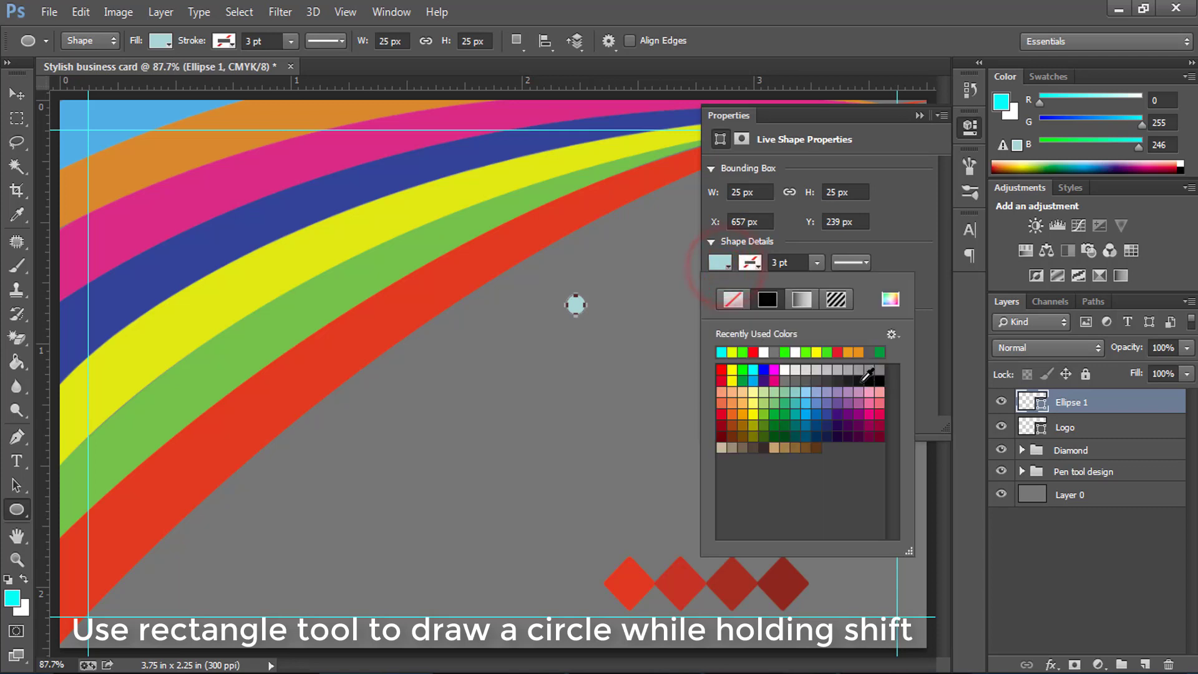
click(787, 369)
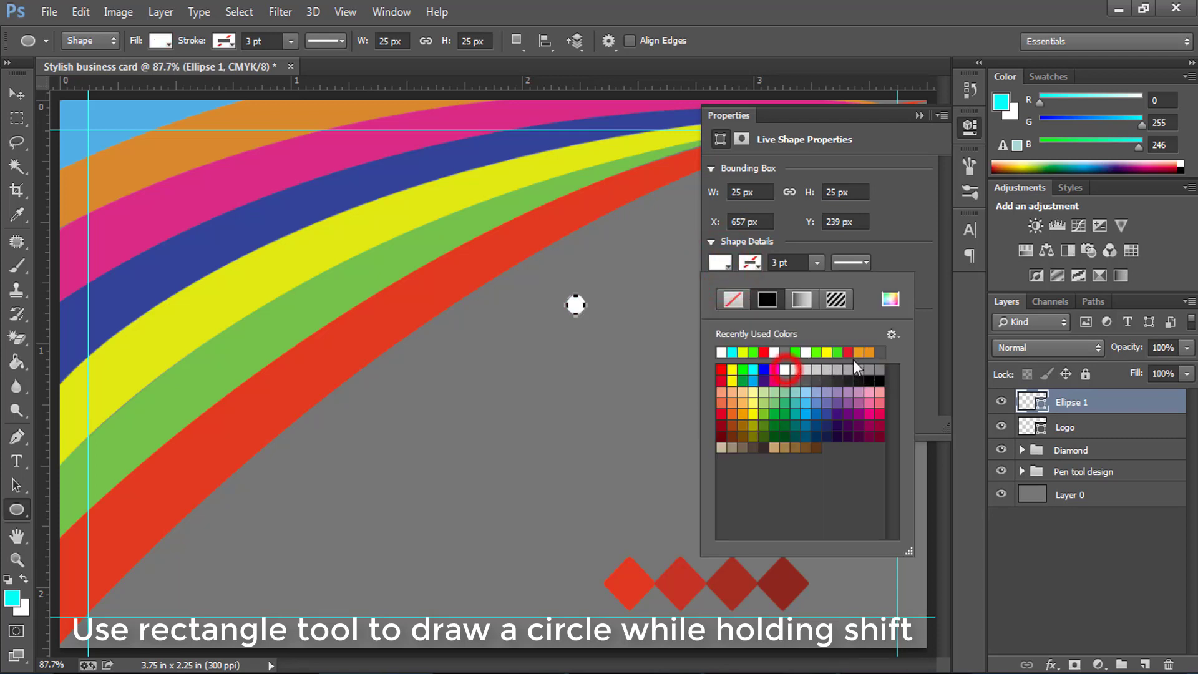
click(917, 117)
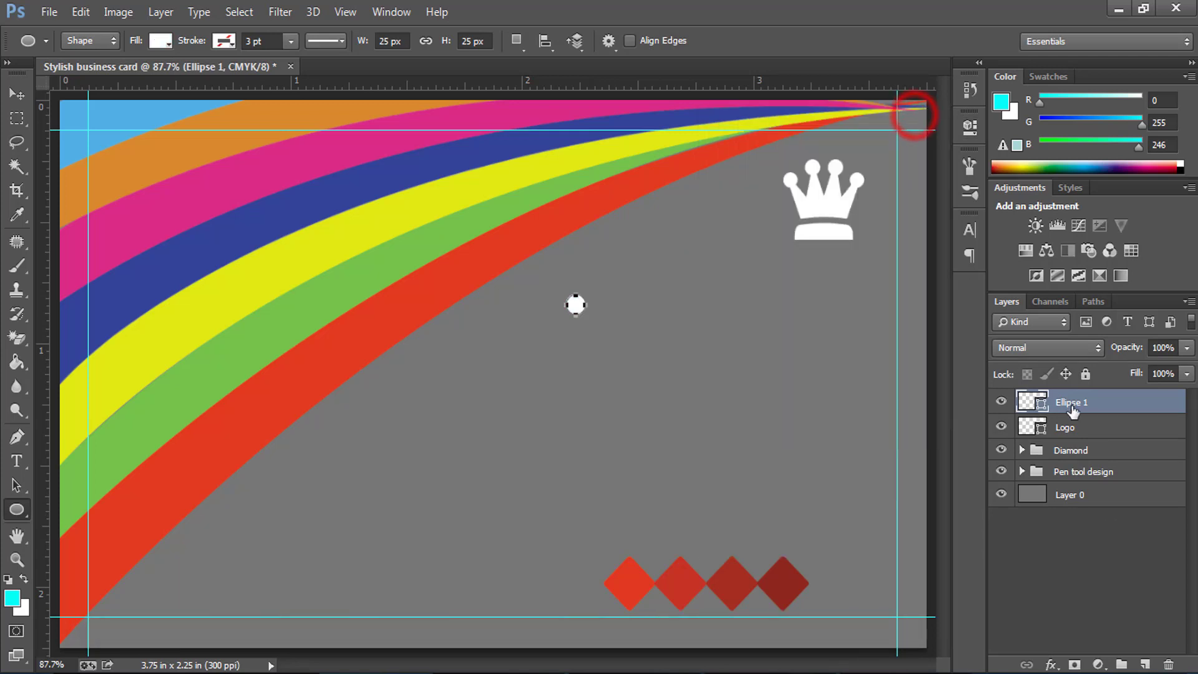
click(1078, 426)
click(1077, 402)
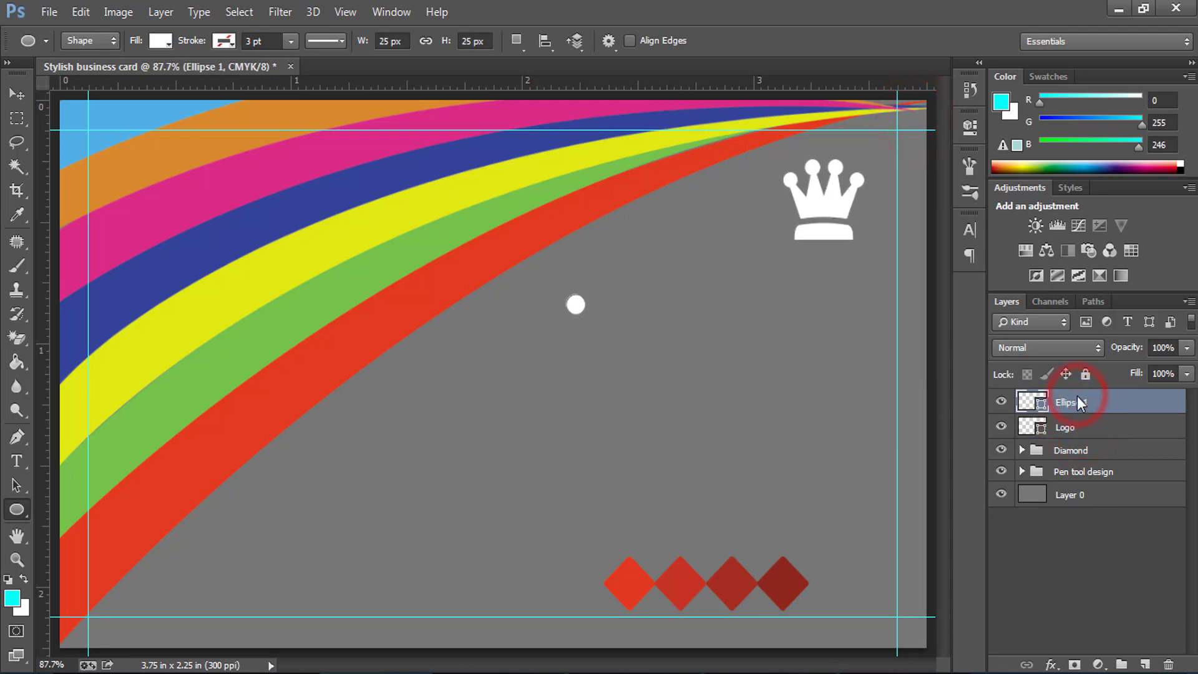
Step: Duplicate the white circle twice and space the copies down a vertical guide
key(ctrl+j)
key(ctrl+j)
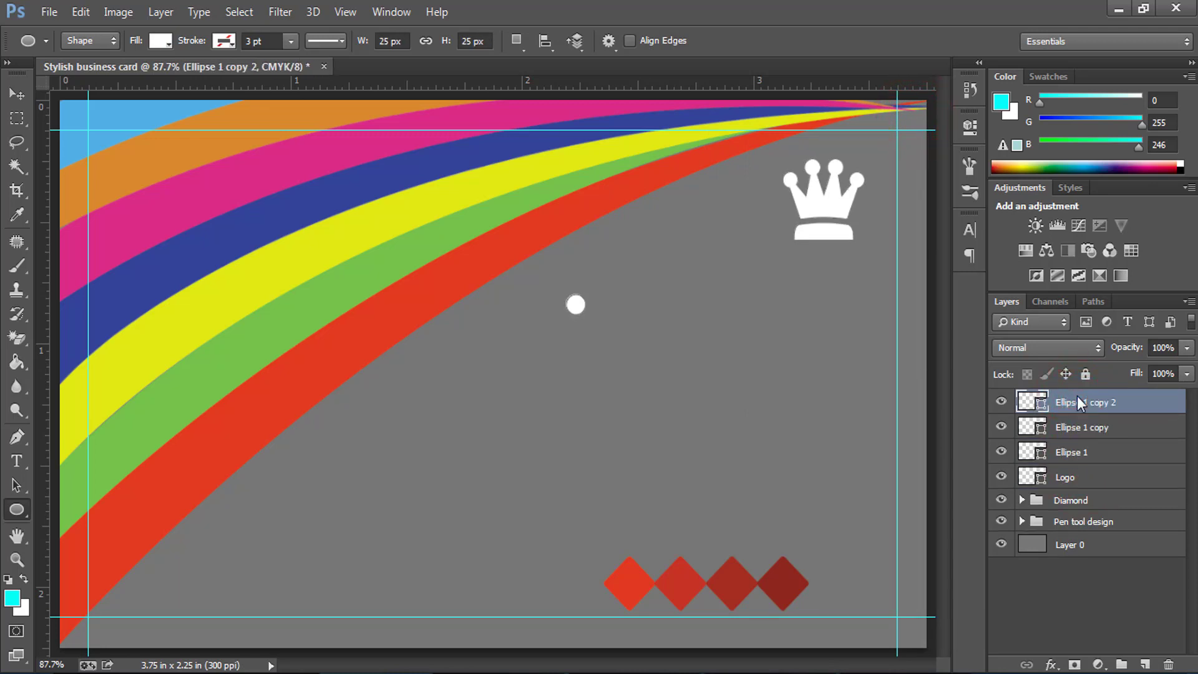
click(1055, 435)
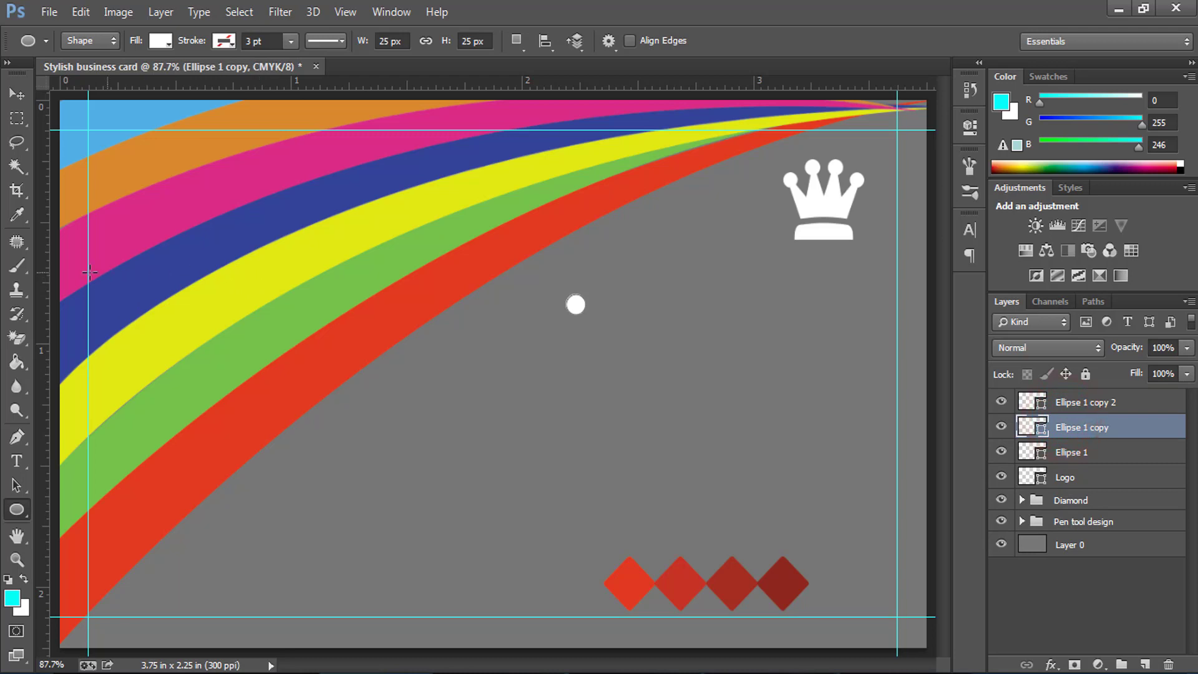
mouse_move(44, 276)
mouse_down()
mouse_move(569, 303)
mouse_move(578, 375)
mouse_up()
scroll(580, 296, up, 1)
key(v)
click(1068, 401)
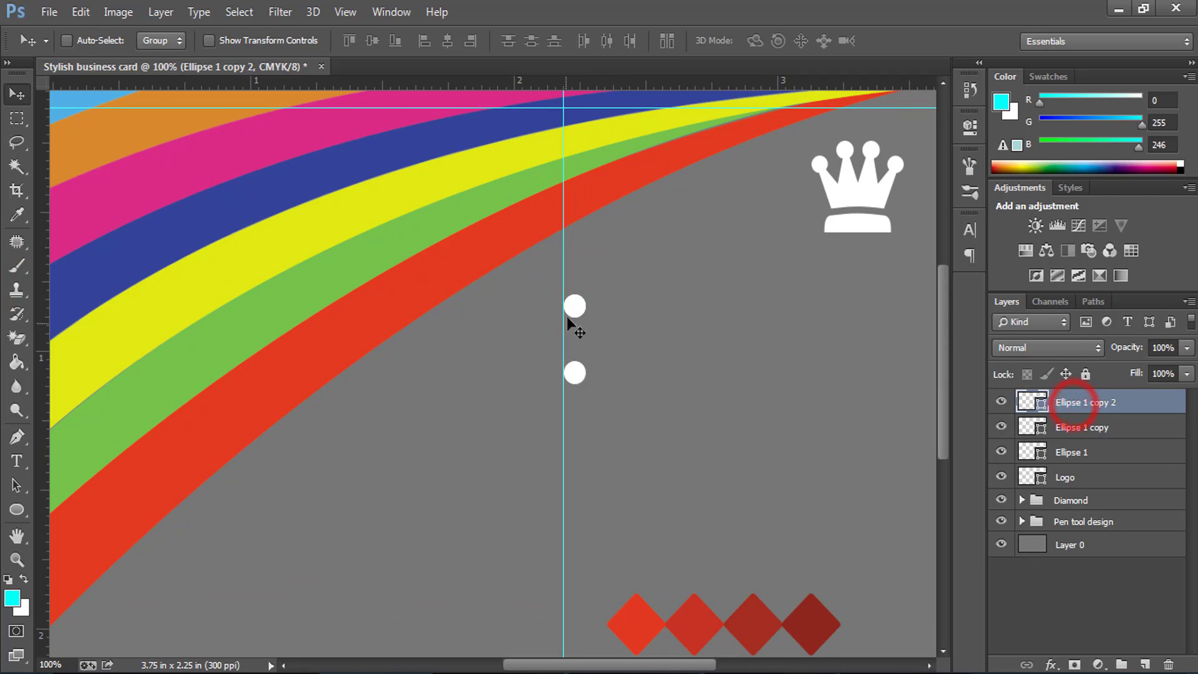
drag(574, 307, 571, 447)
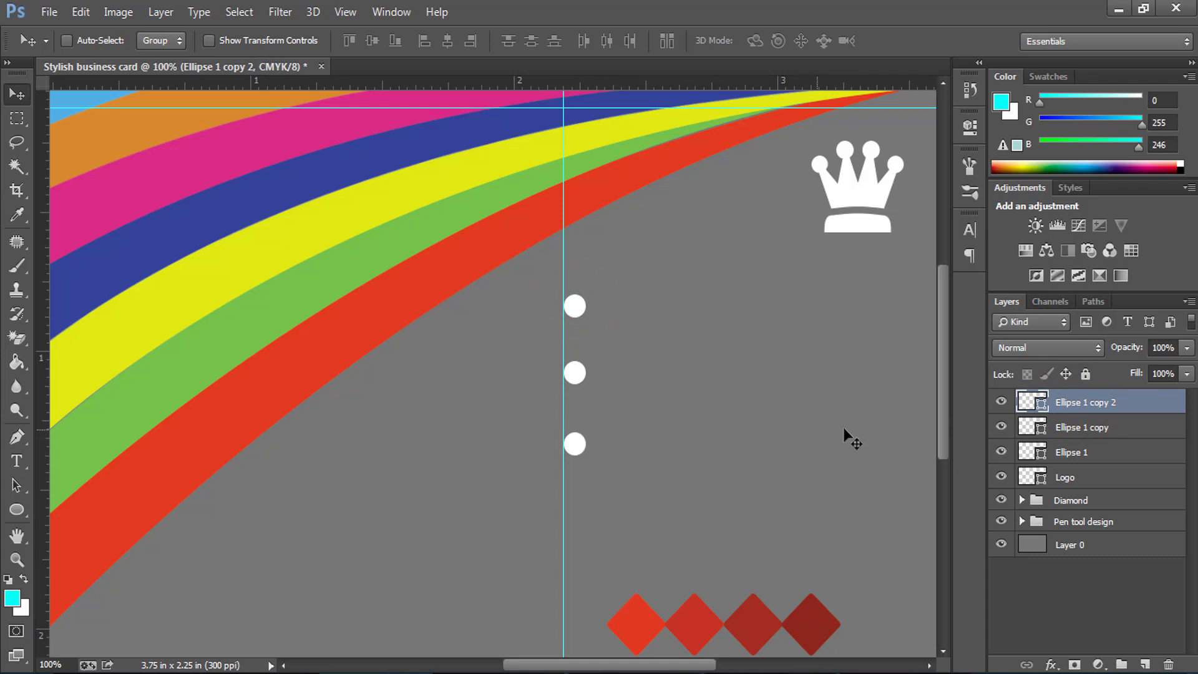
Step: Scale up all three white circles together and fit the card in view
shift+click(1075, 459)
key(ctrl+t)
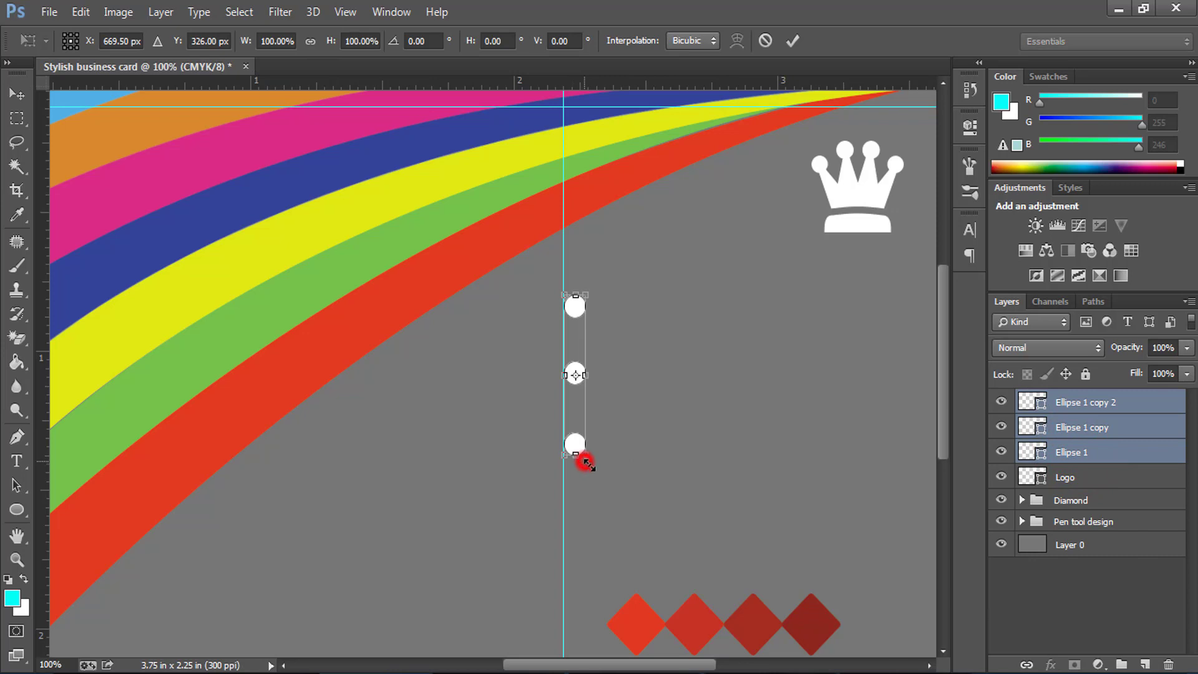
drag(585, 462, 611, 496)
drag(589, 441, 593, 452)
key(Return)
key(ctrl+0)
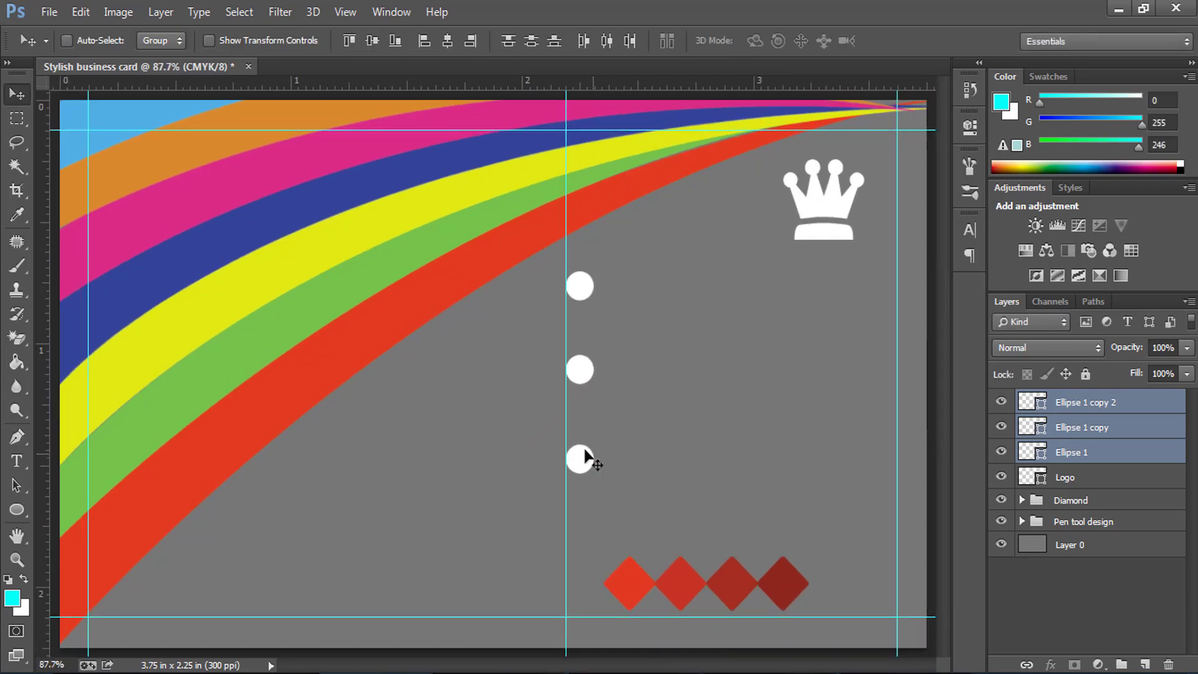
Step: Shift the three dots left, shrink them to about 94%, and remove the guide
mouse_move(565, 412)
mouse_down()
mouse_move(469, 439)
mouse_move(482, 439)
mouse_up()
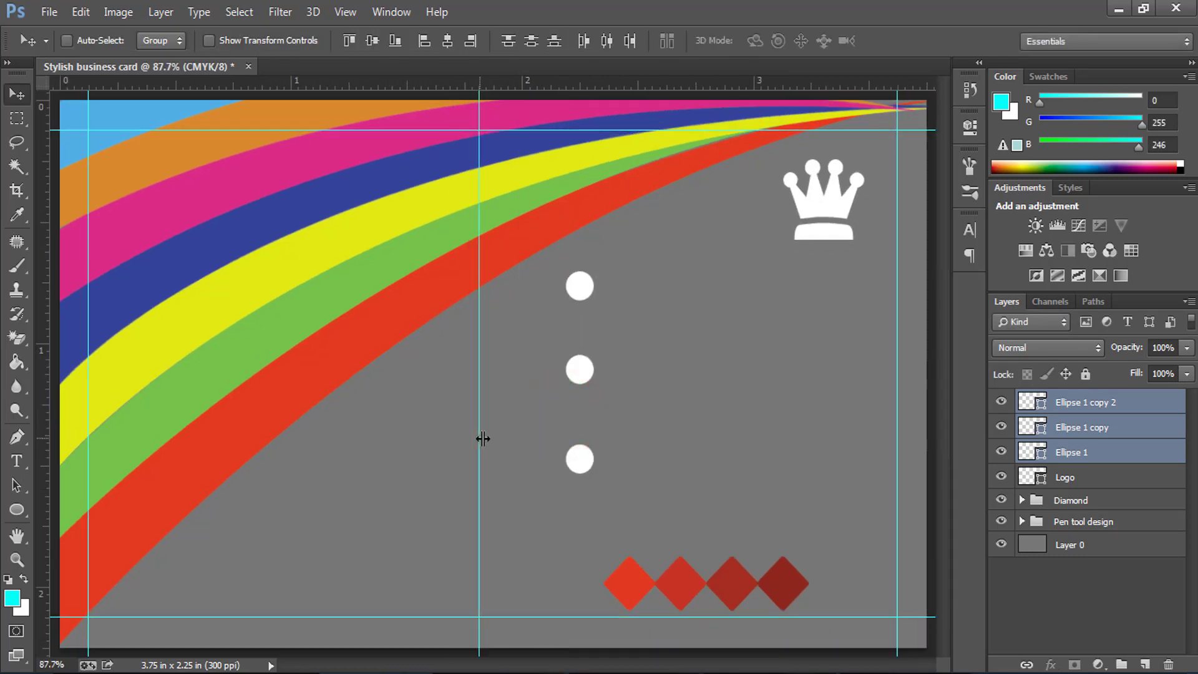
drag(575, 383, 497, 406)
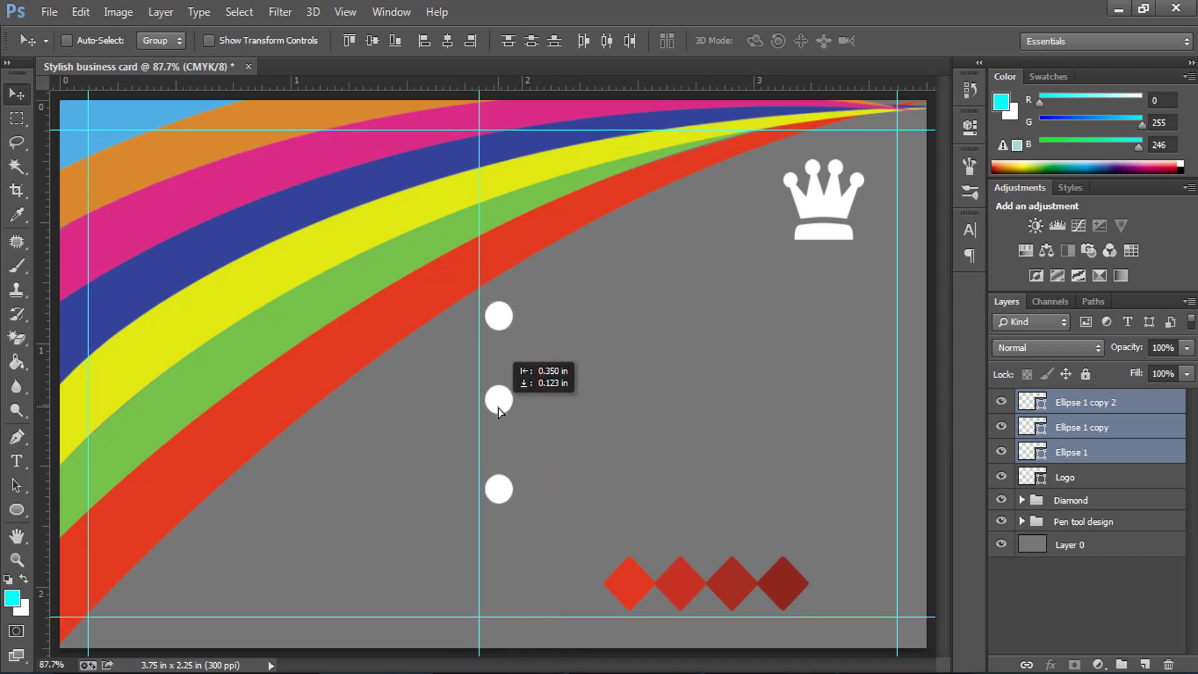
key(ctrl+t)
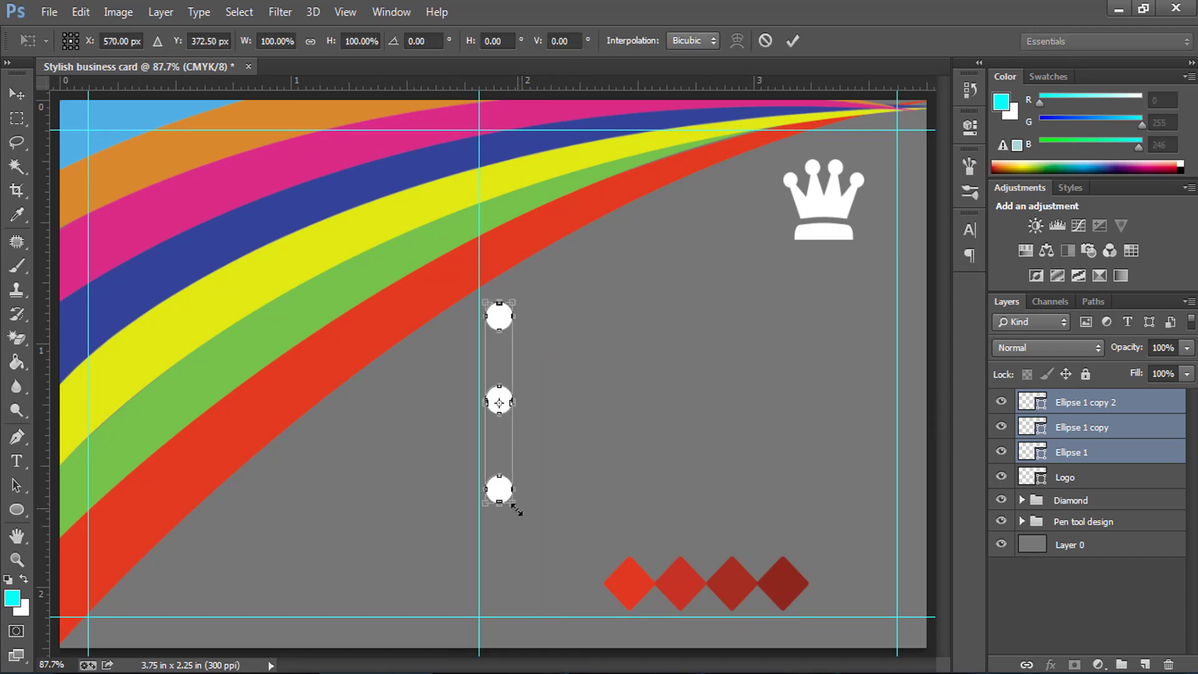
drag(516, 510, 514, 505)
drag(498, 451, 492, 450)
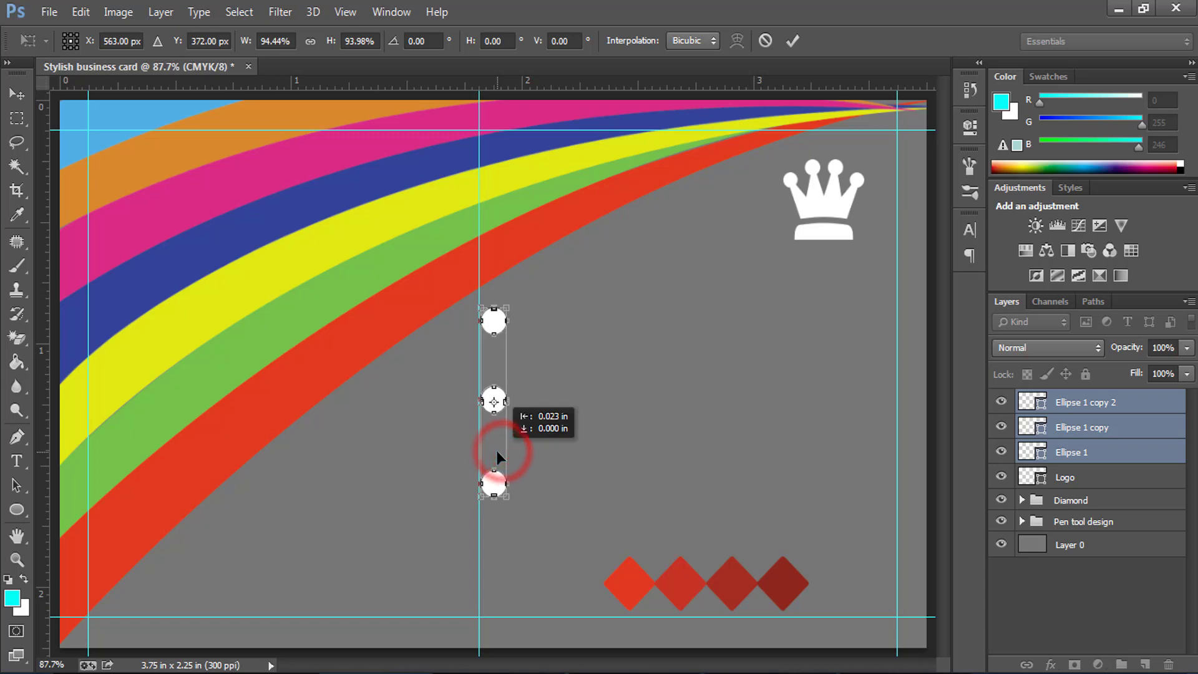
key(Return)
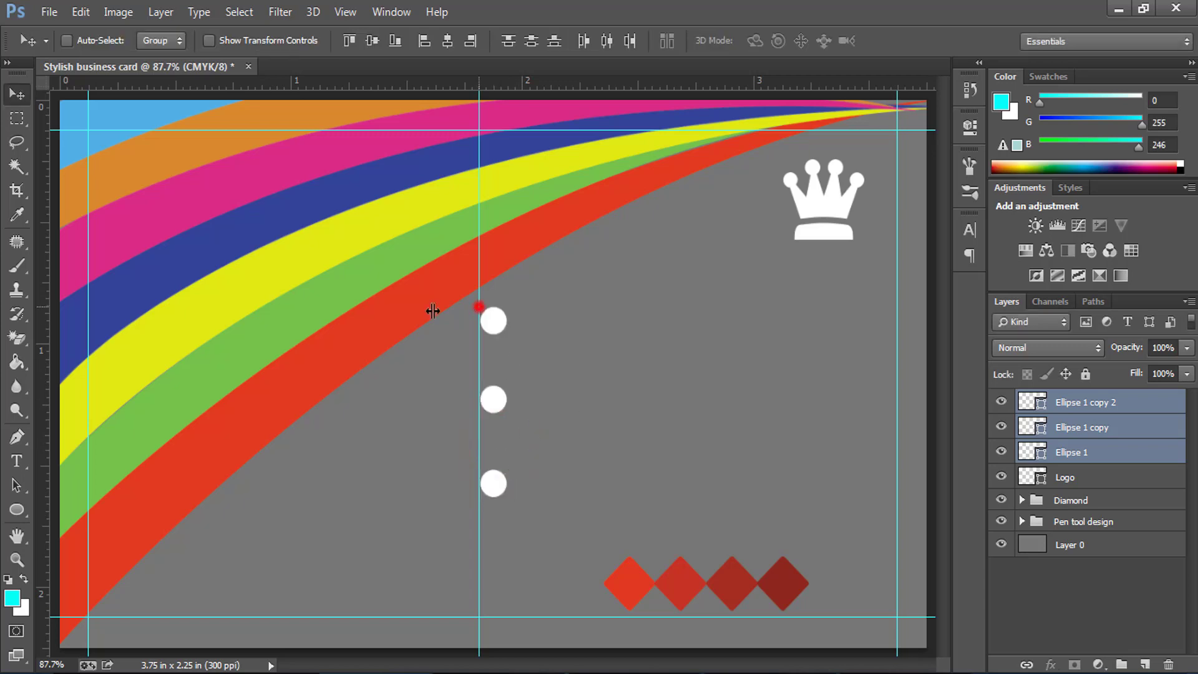
drag(479, 315, 31, 334)
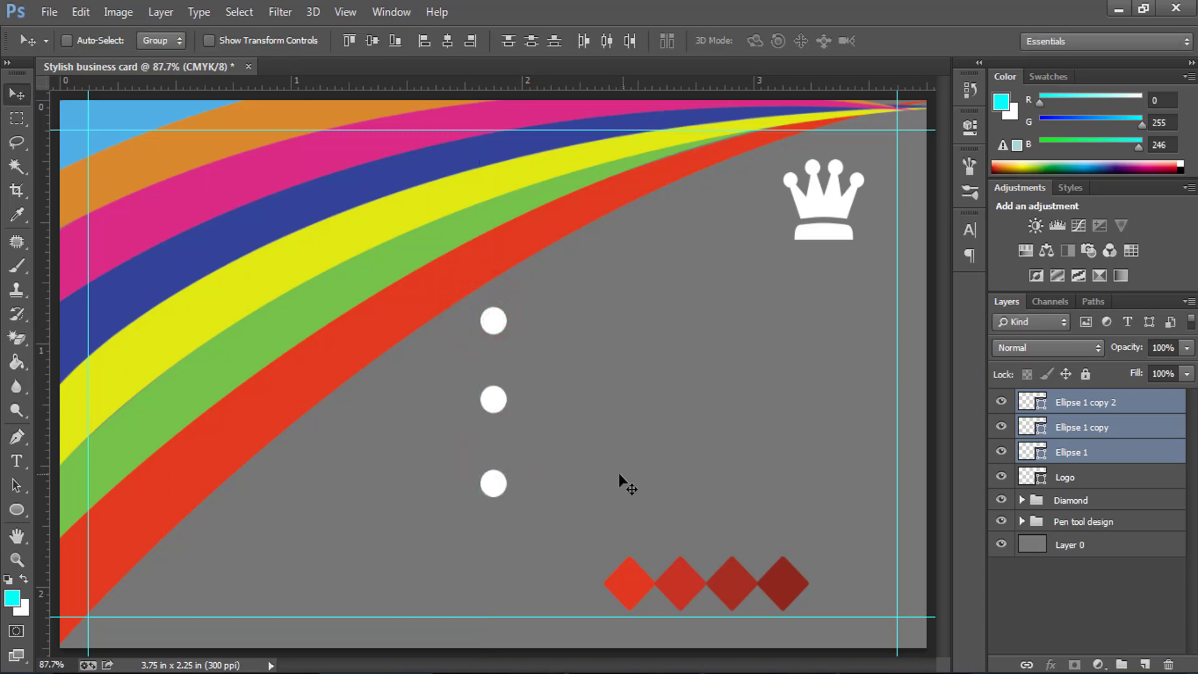
Step: Nudge the bottom dot (Ellipse 1 copy 2) into line with the others
click(1052, 407)
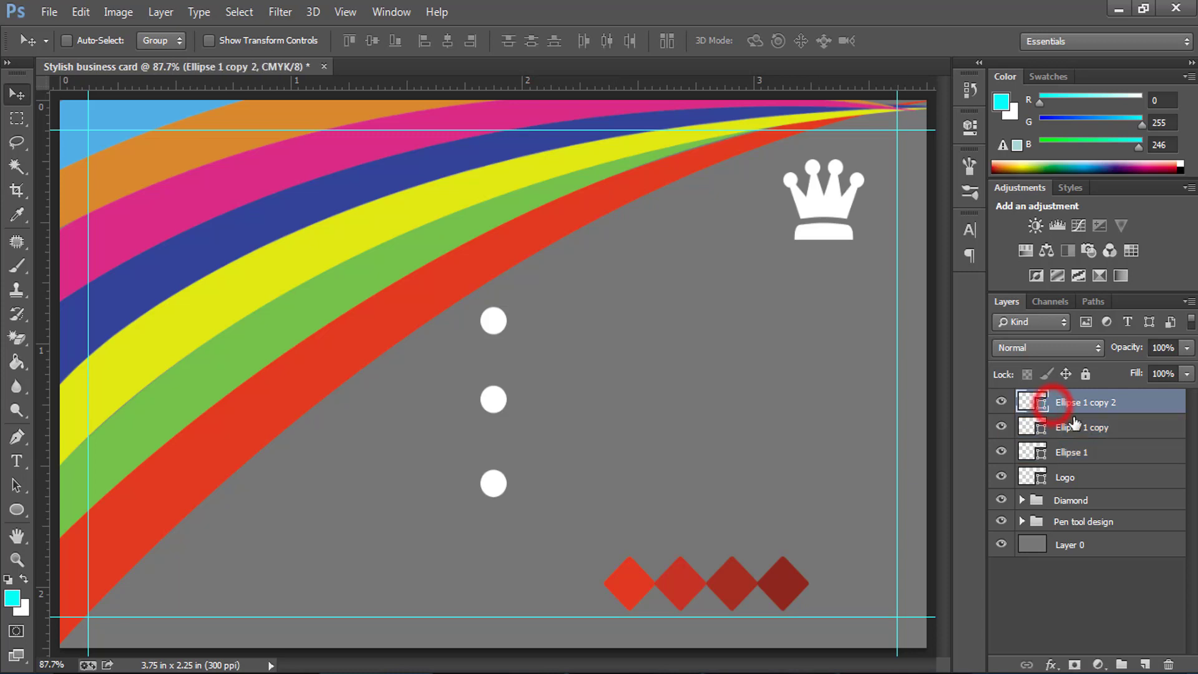
key(Up)
key(Up)
key(Up)
key(Right)
key(Right)
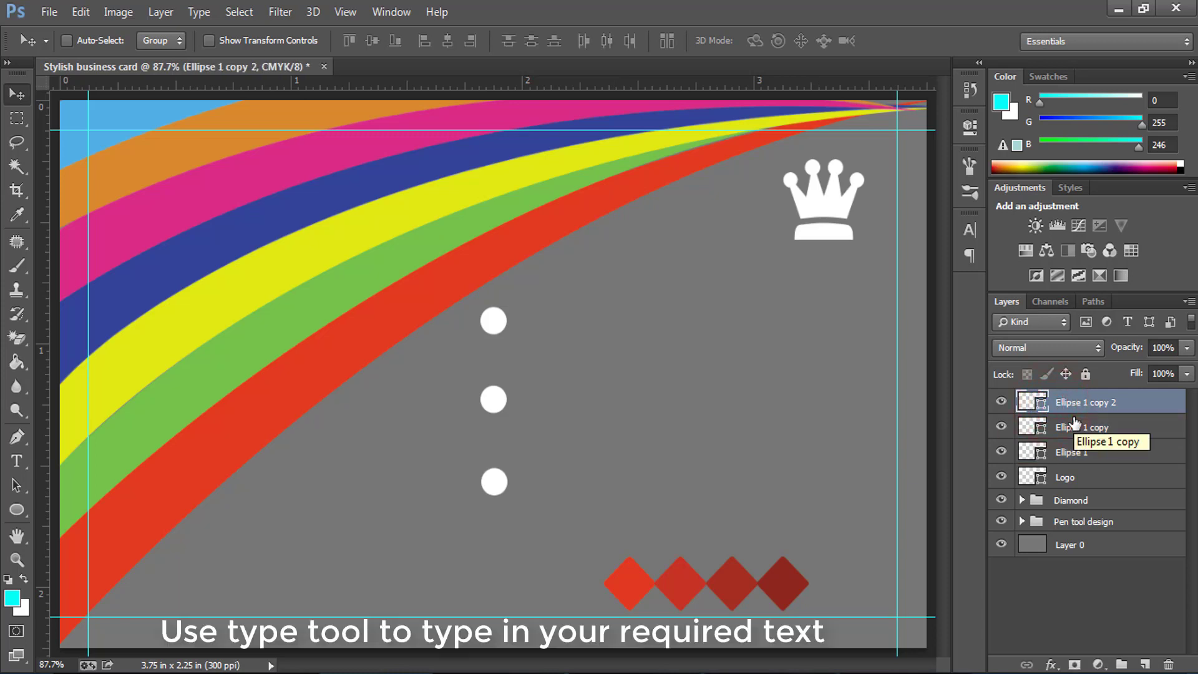
key(Left)
key(Left)
Step: Type the phone number in a text box beside the top white dot
click(17, 460)
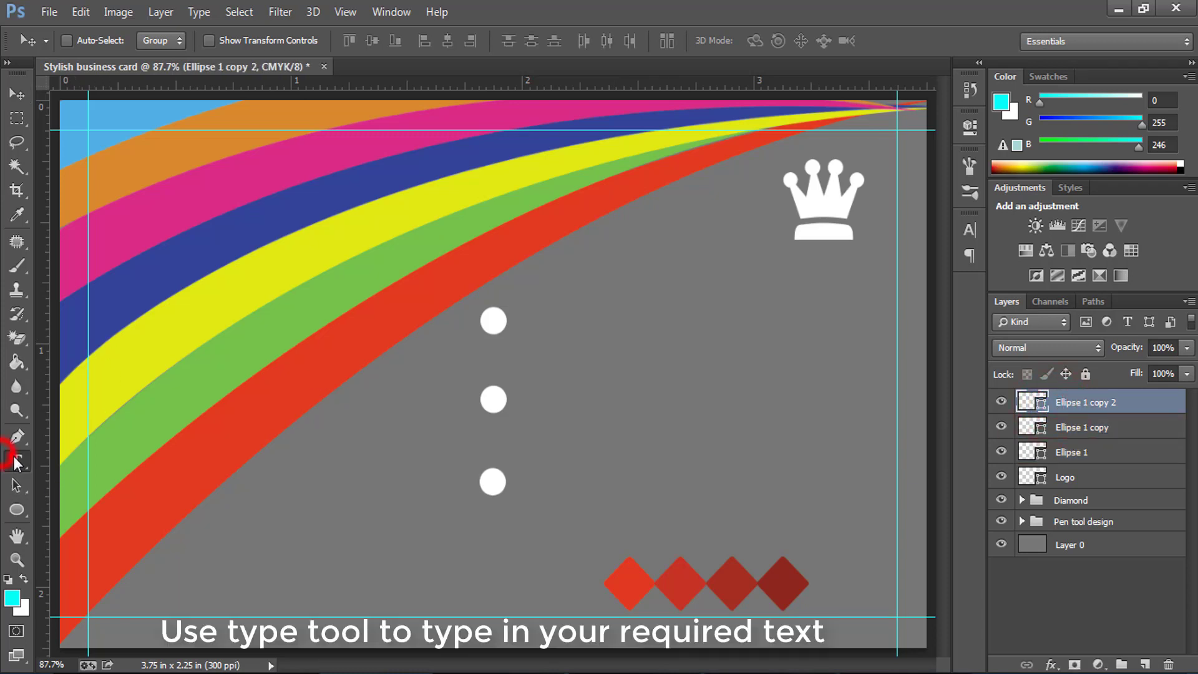
drag(525, 301, 819, 335)
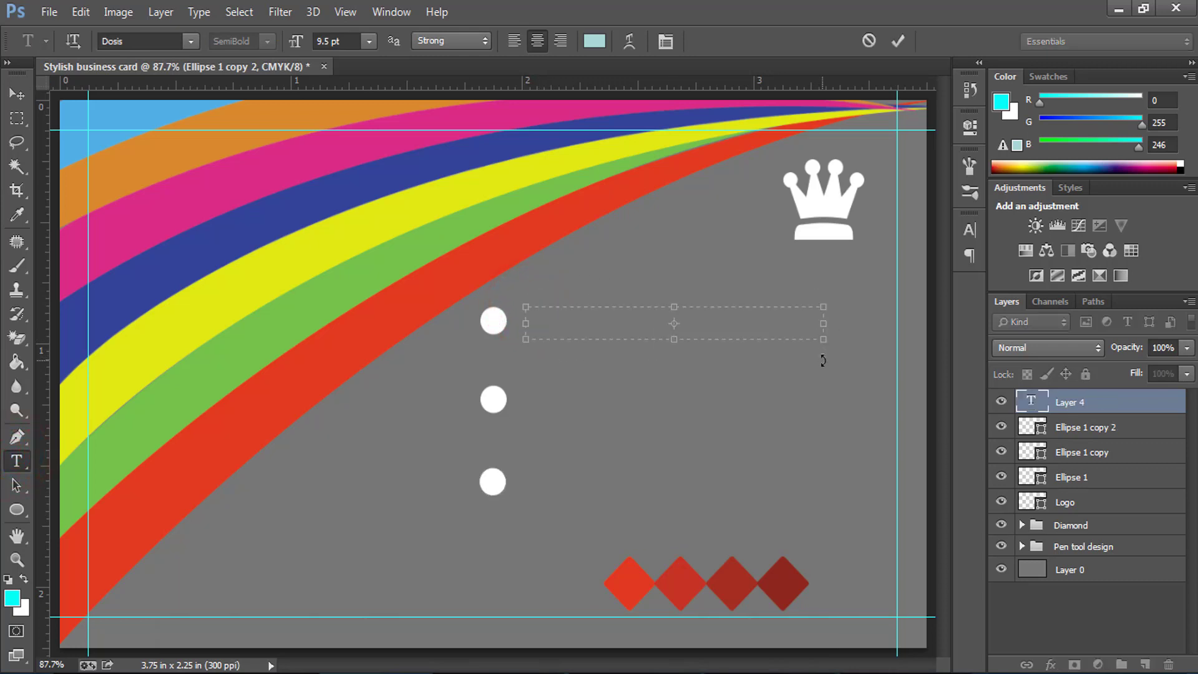
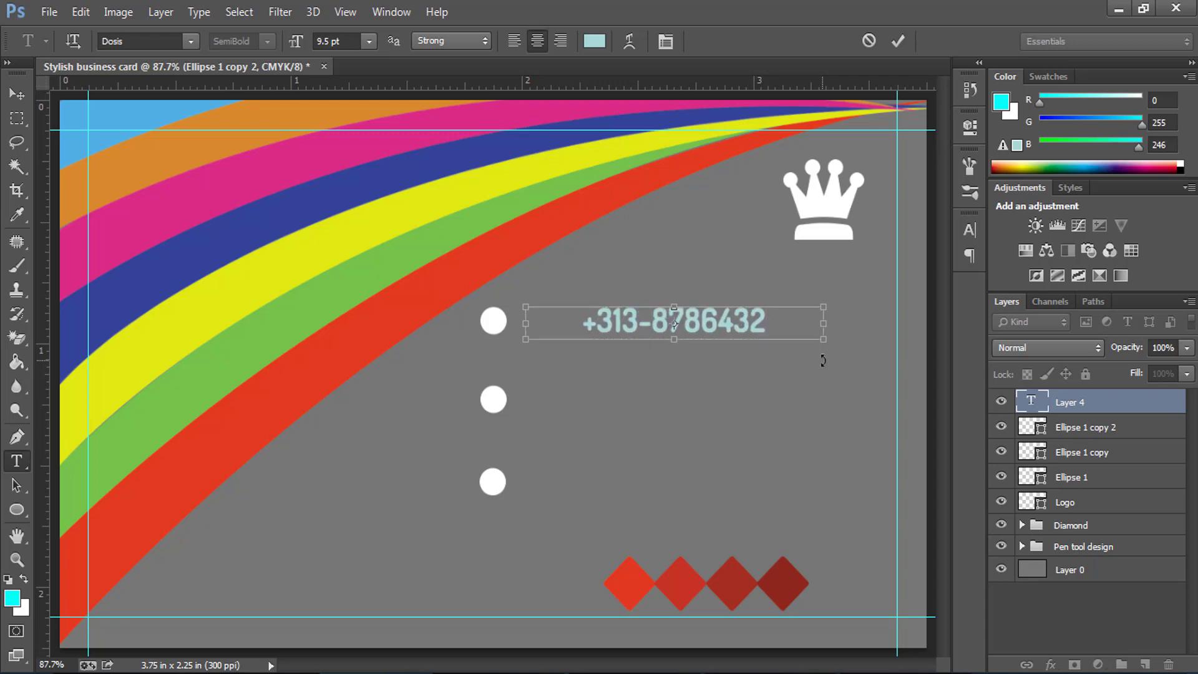
Step: Make the phone number text black (000000) and commit it
key(ctrl+a)
click(594, 40)
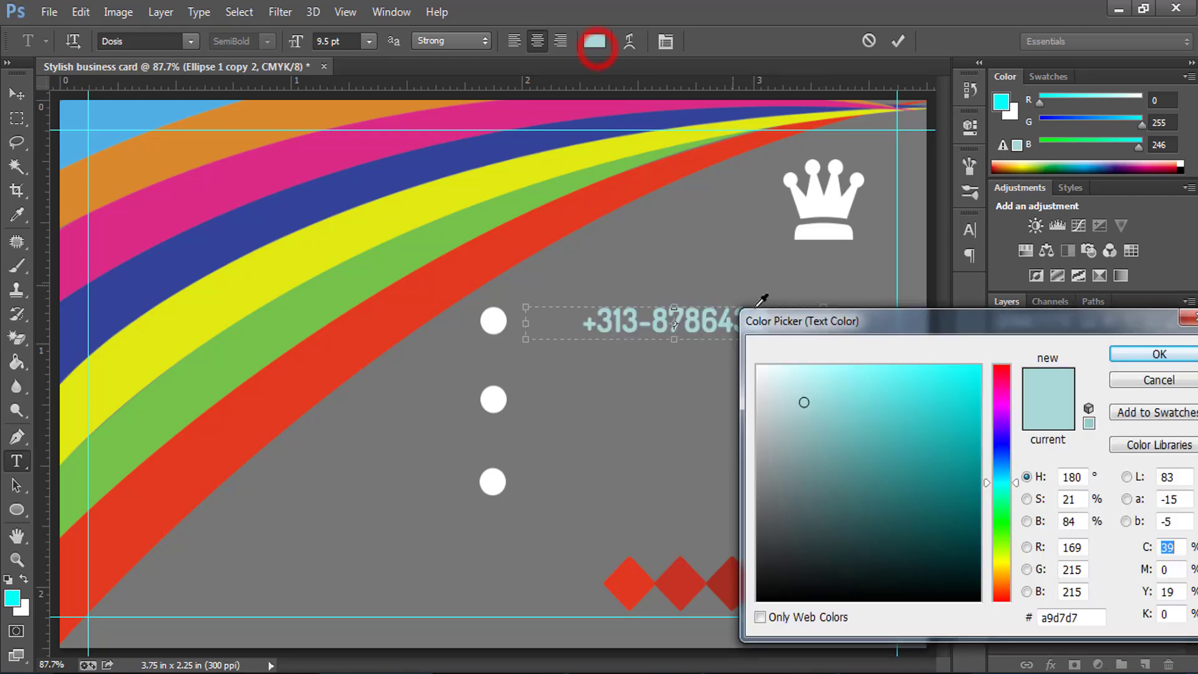
drag(789, 396, 758, 367)
drag(821, 542, 758, 599)
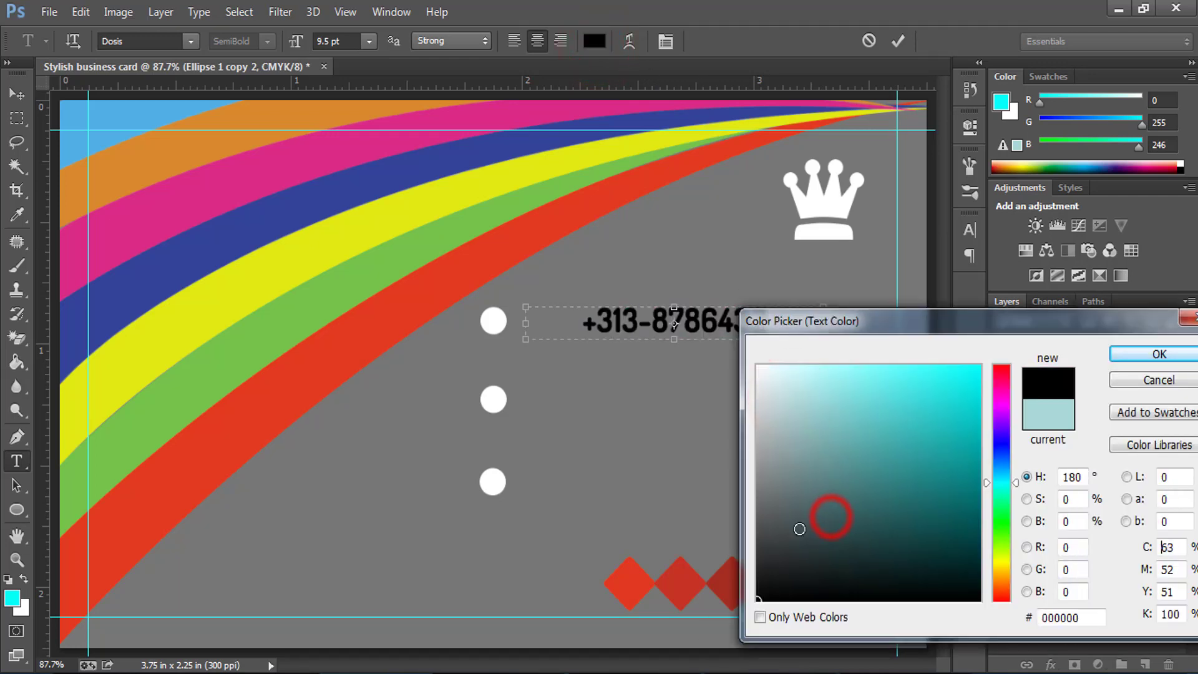
click(1132, 359)
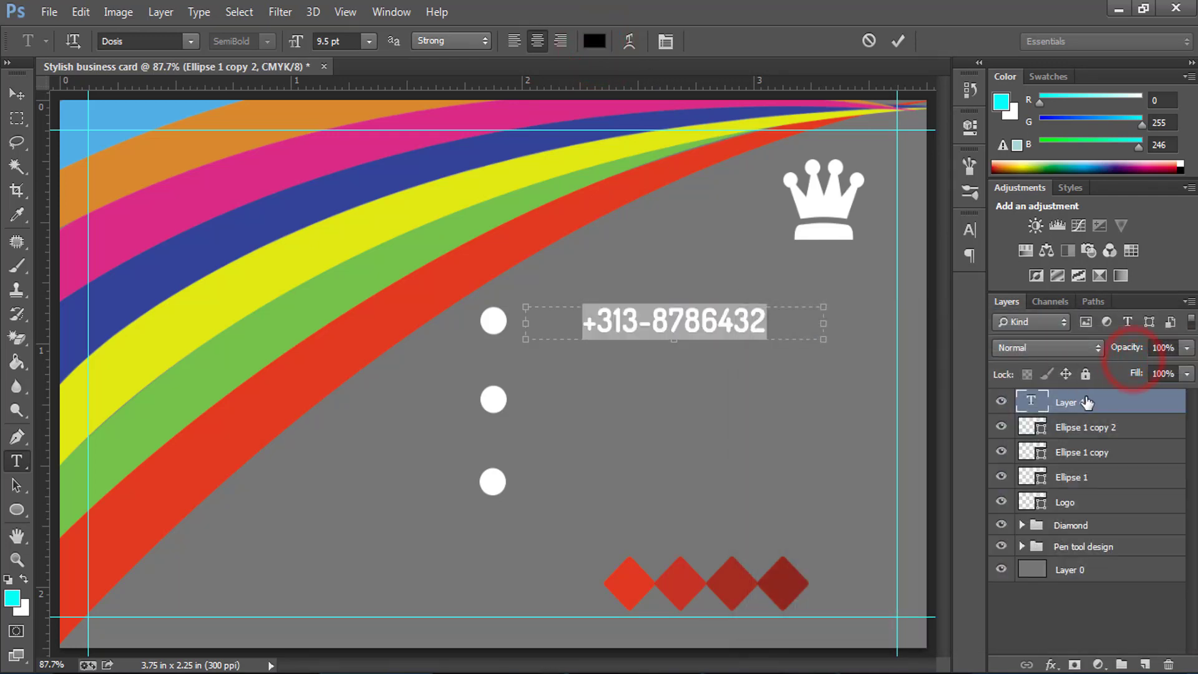
click(655, 322)
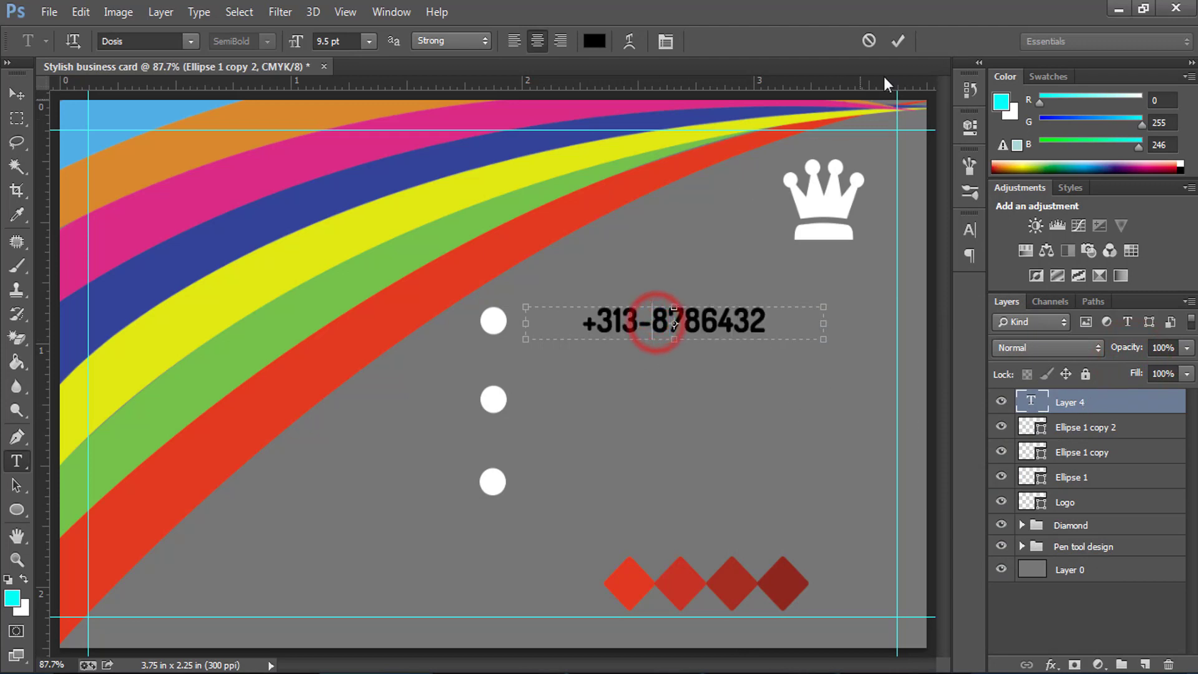
click(898, 45)
key(v)
key(alt+v)
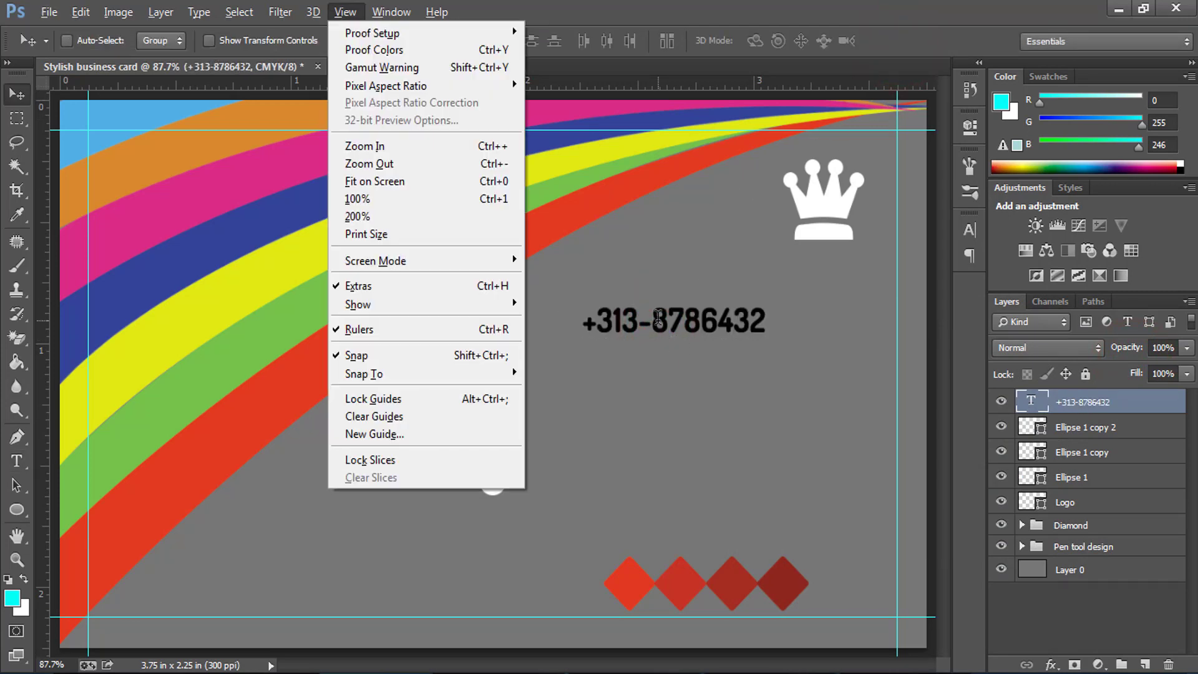
key(Escape)
click(711, 9)
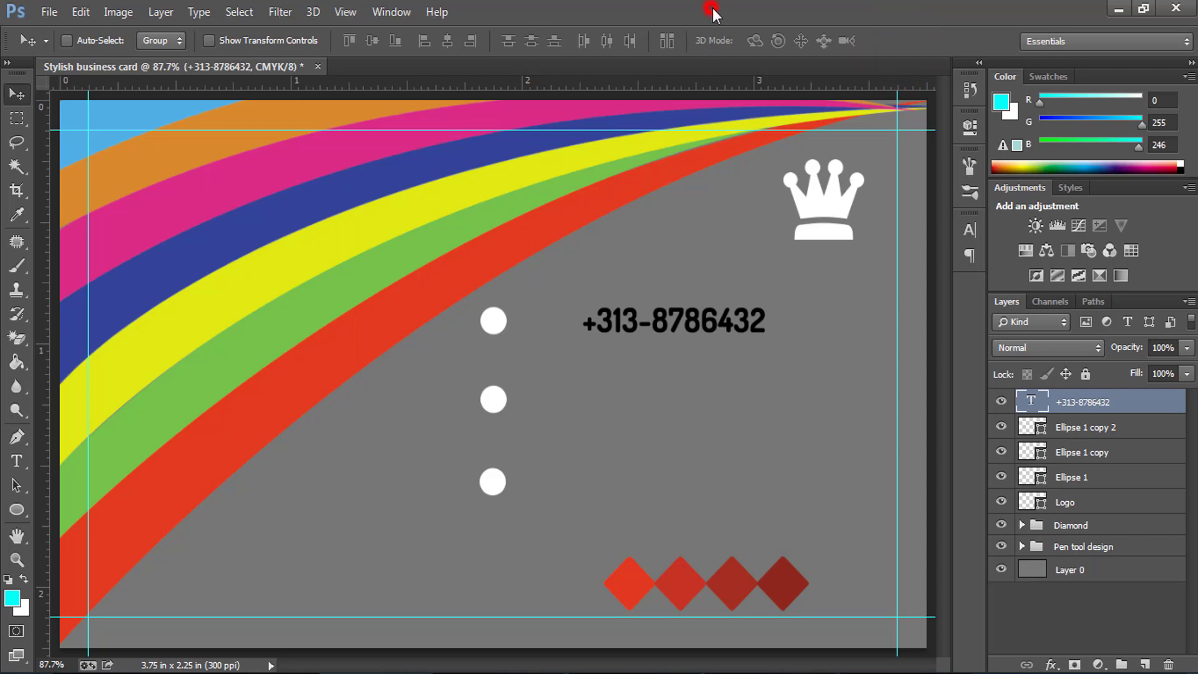
Step: Copy the phone number beside the lower two dots and add horizontal guides through all three
drag(678, 337, 677, 415)
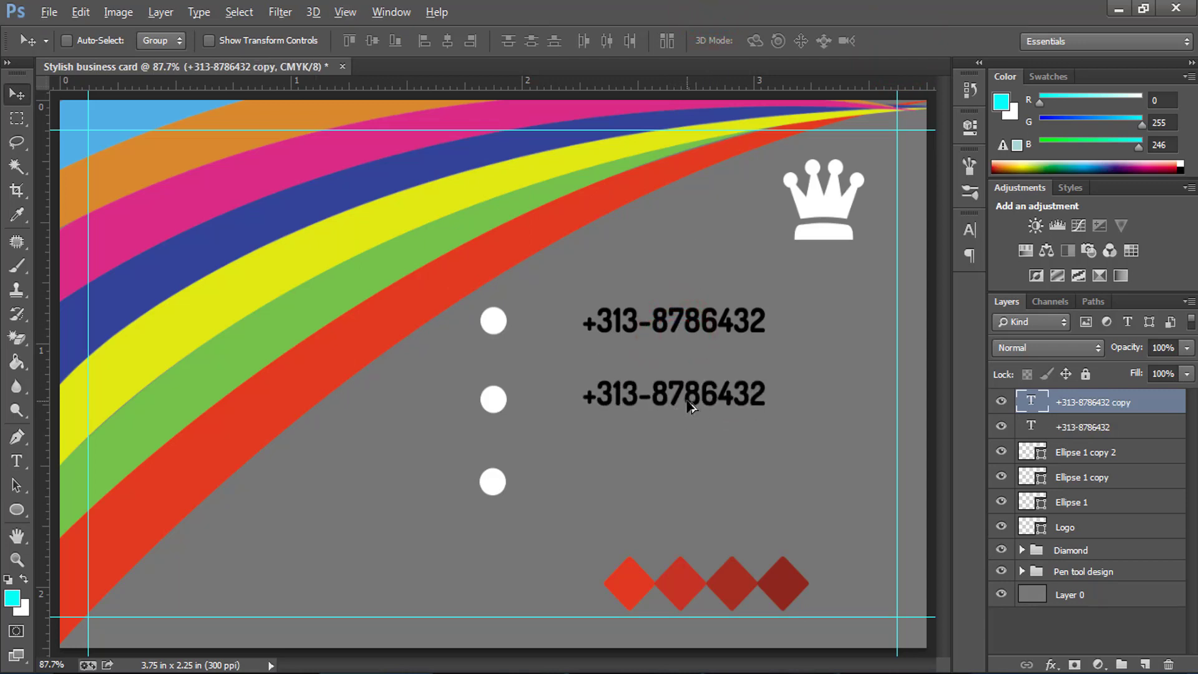
drag(690, 406, 682, 494)
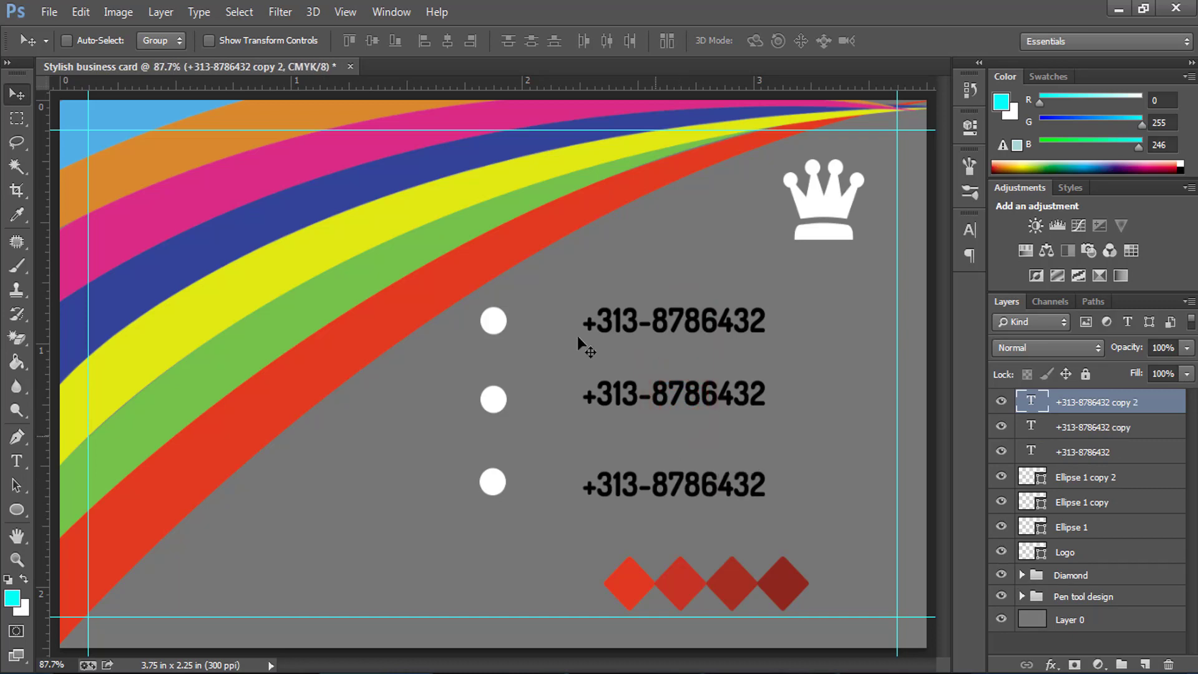
mouse_move(466, 79)
mouse_down()
mouse_move(492, 322)
mouse_move(469, 66)
mouse_move(503, 400)
mouse_move(493, 398)
mouse_up()
drag(422, 85, 442, 268)
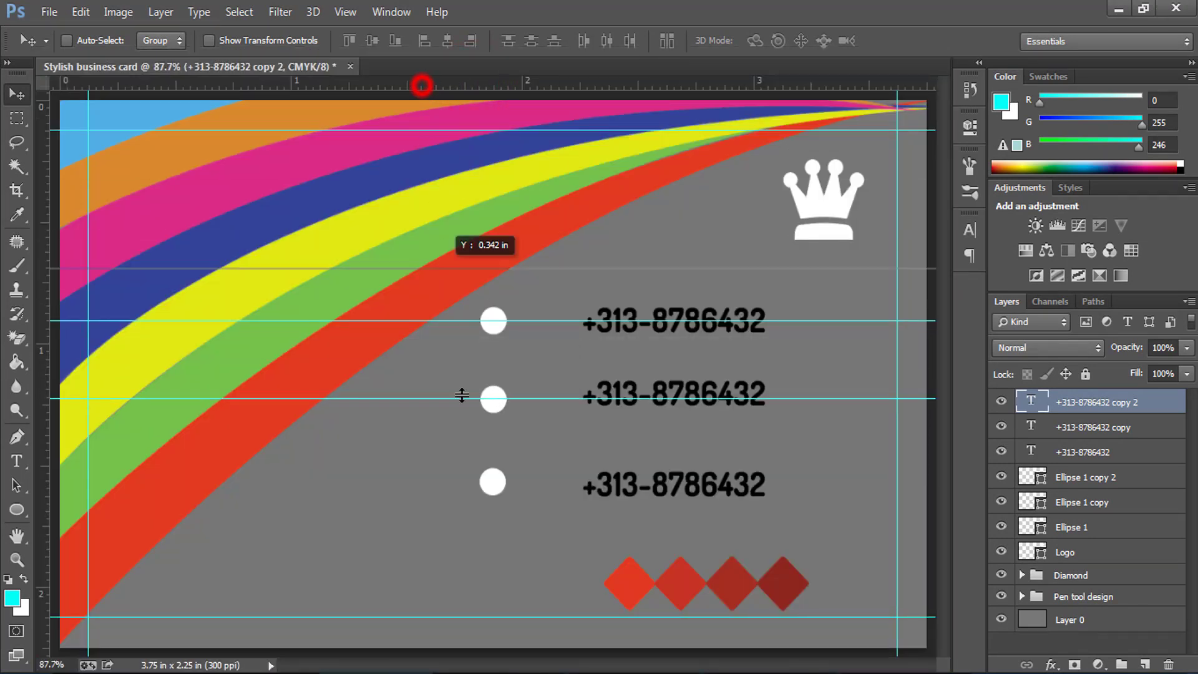
mouse_move(462, 395)
mouse_down()
mouse_move(481, 481)
mouse_move(470, 478)
mouse_up()
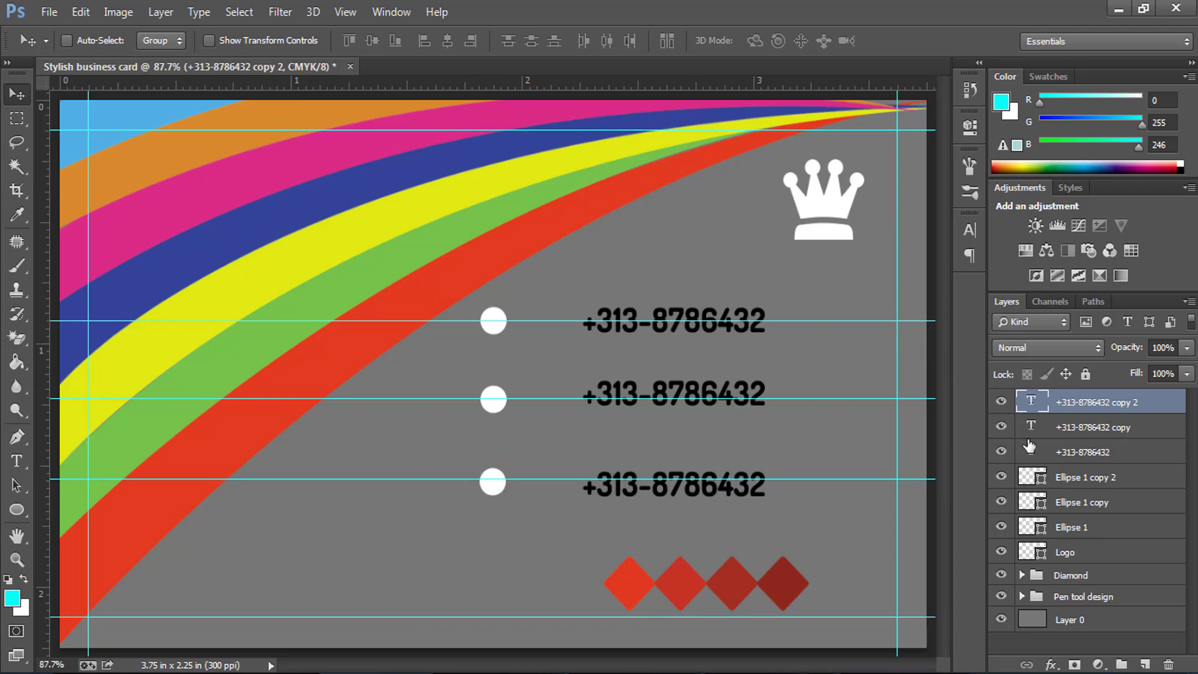
Step: Replace the second contact line's text with an e-mail address
click(1062, 426)
click(1001, 402)
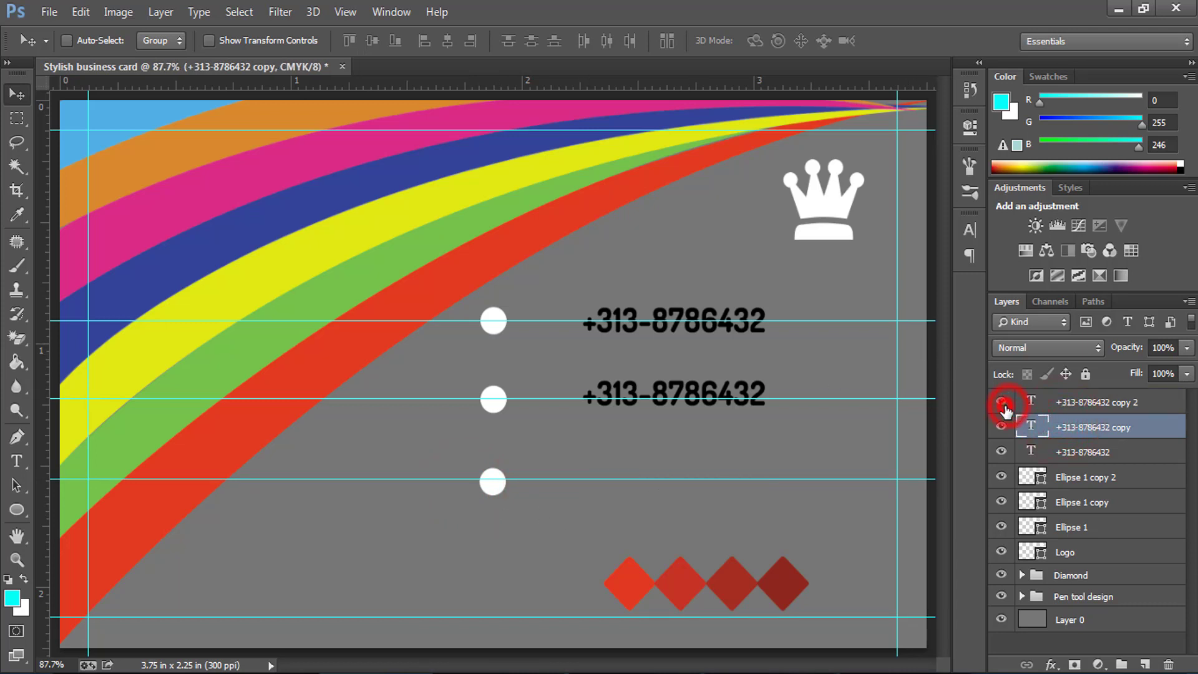
click(1035, 402)
click(1033, 426)
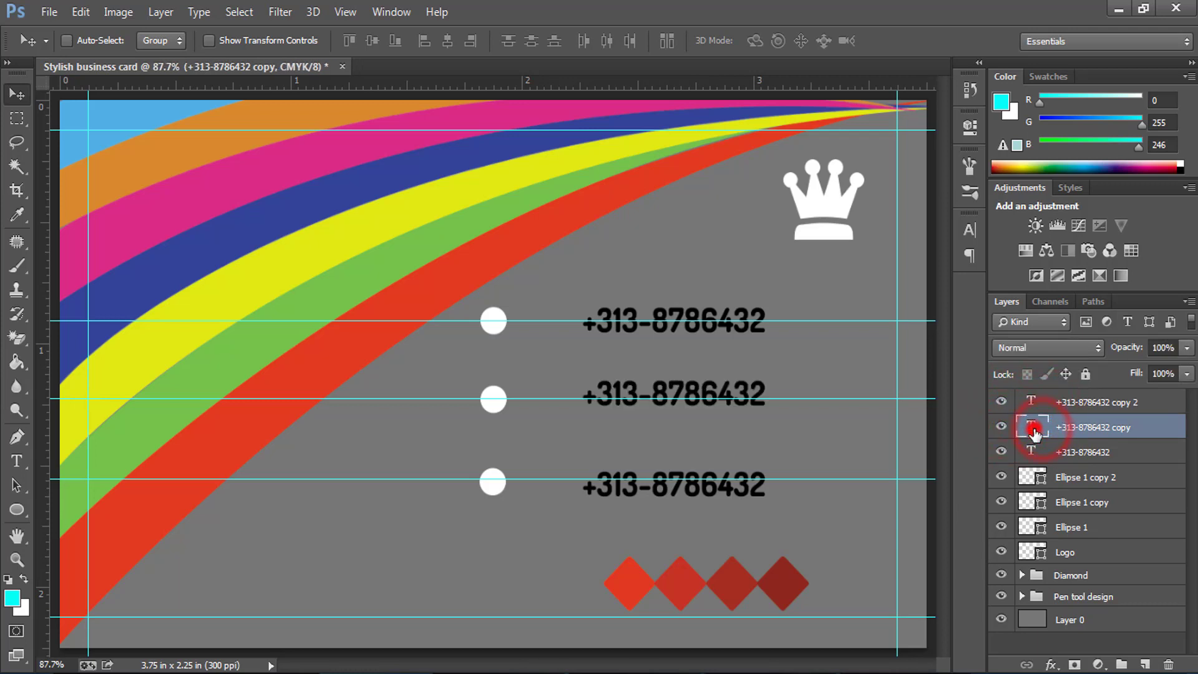
double_click(1032, 427)
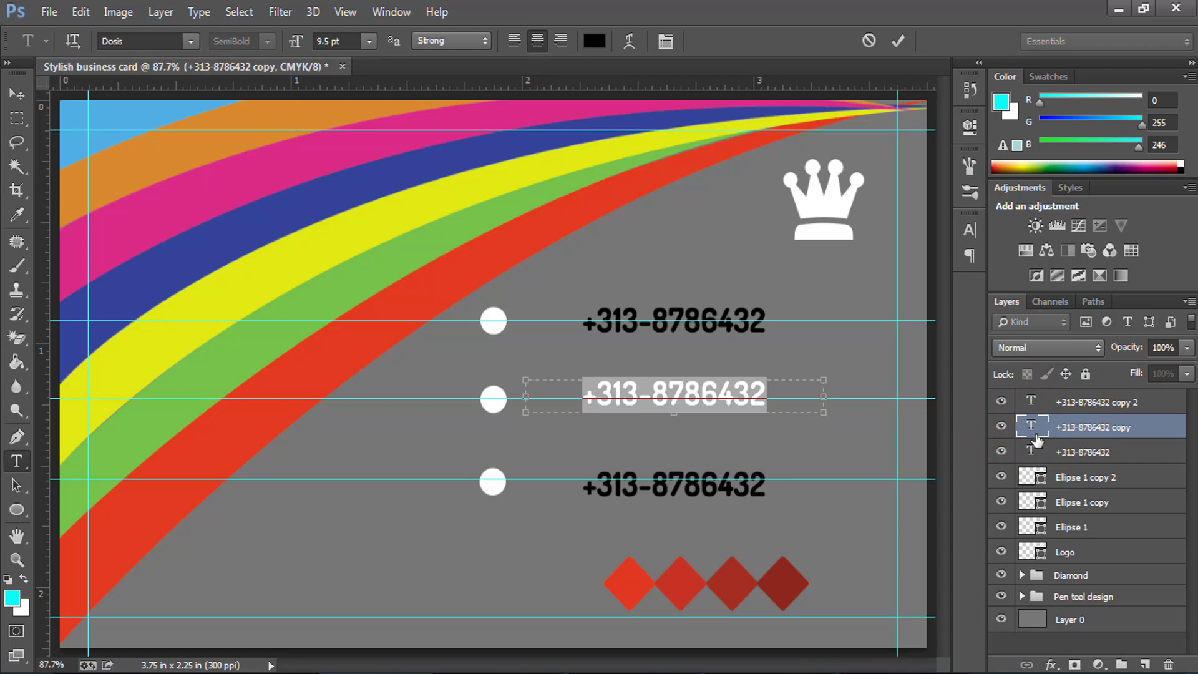
text(Me@)
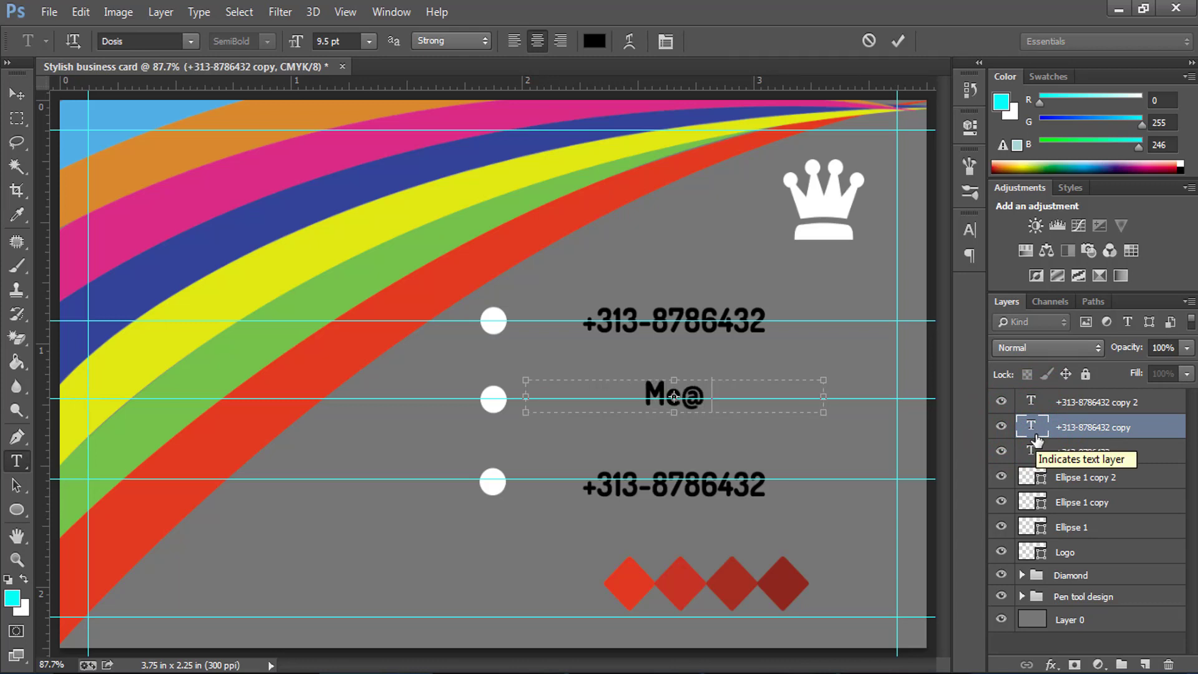
text(gmail.com)
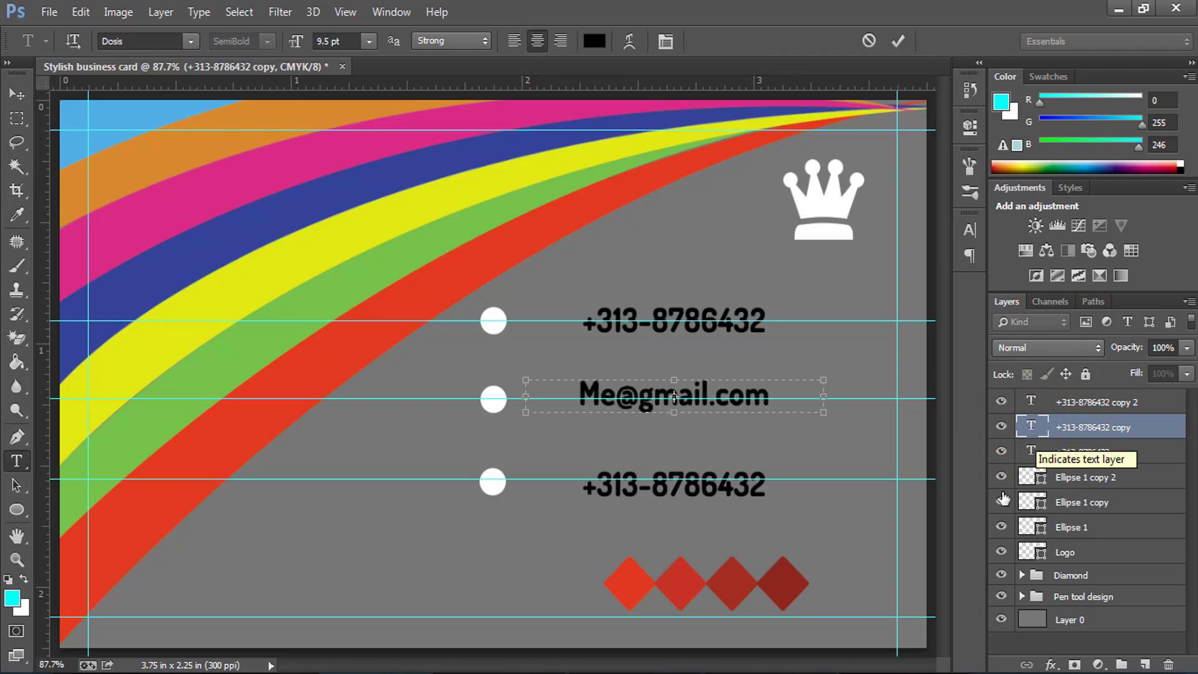
click(897, 40)
key(v)
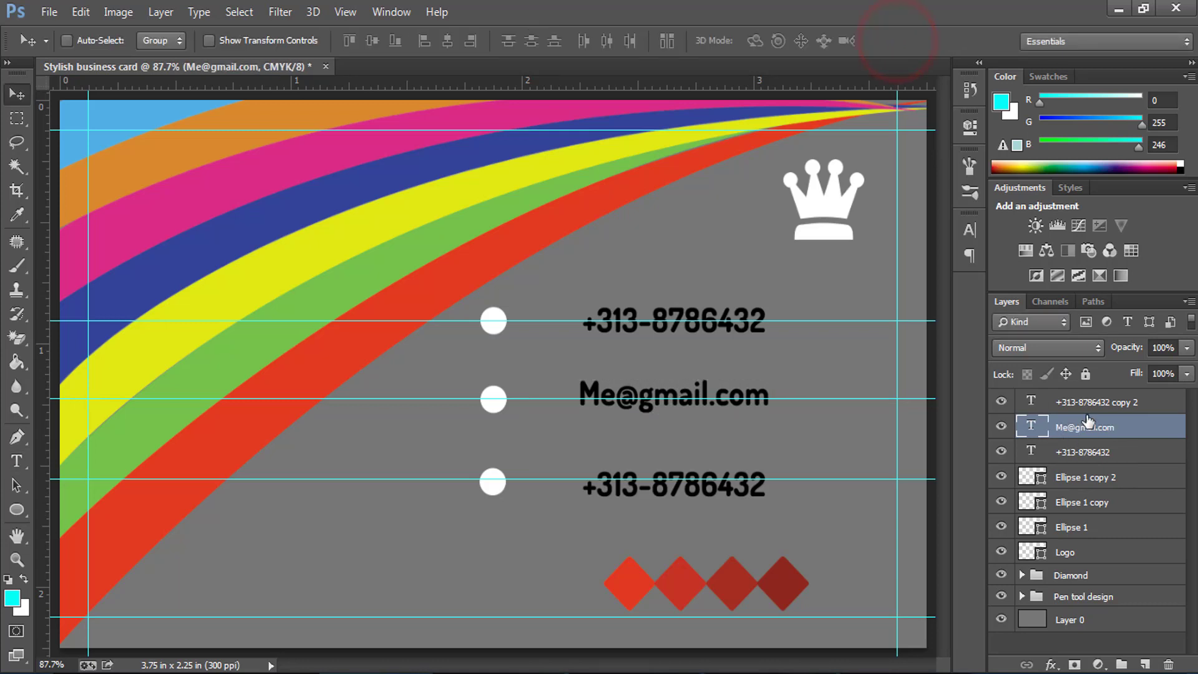
Step: Change the third contact line to read Mygraphicshelp.com
click(1085, 402)
double_click(1031, 401)
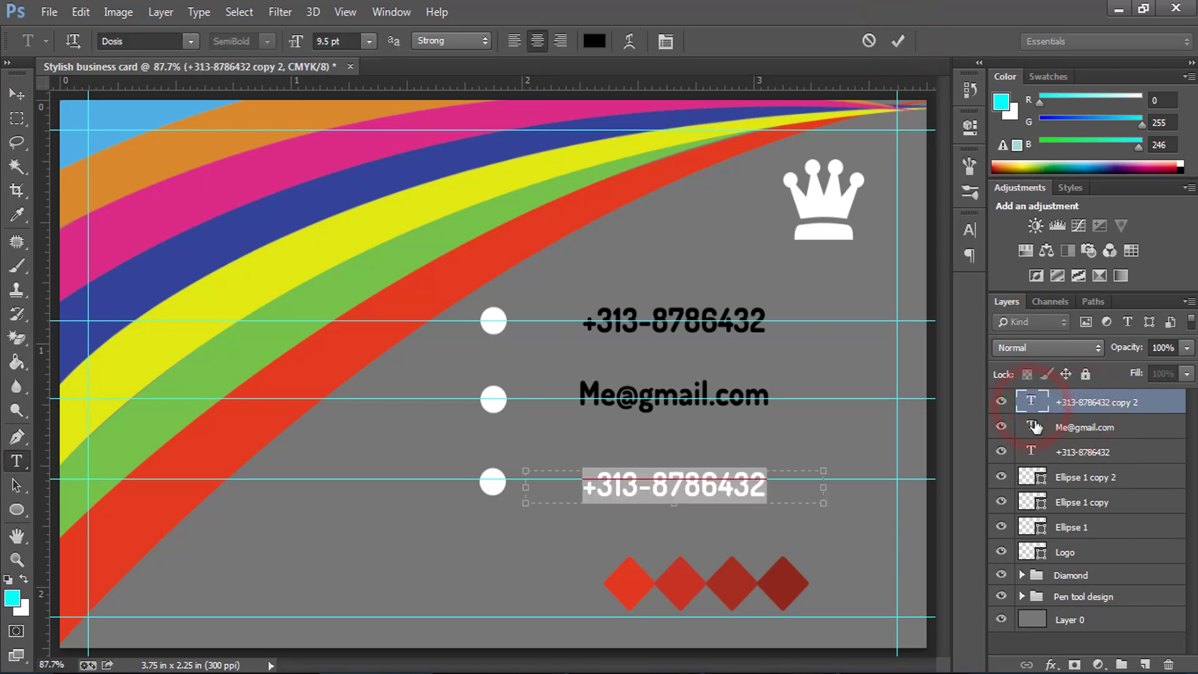
text(Mygaph)
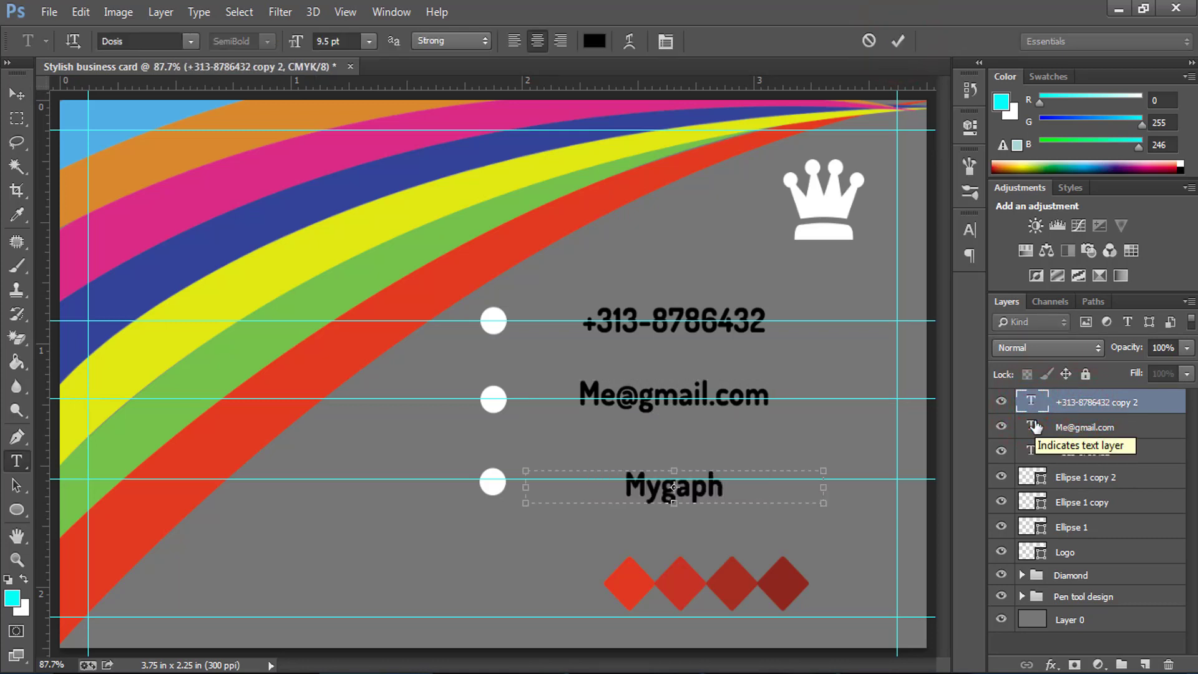
key(BackSpace)
key(BackSpace)
key(BackSpace)
text(raph)
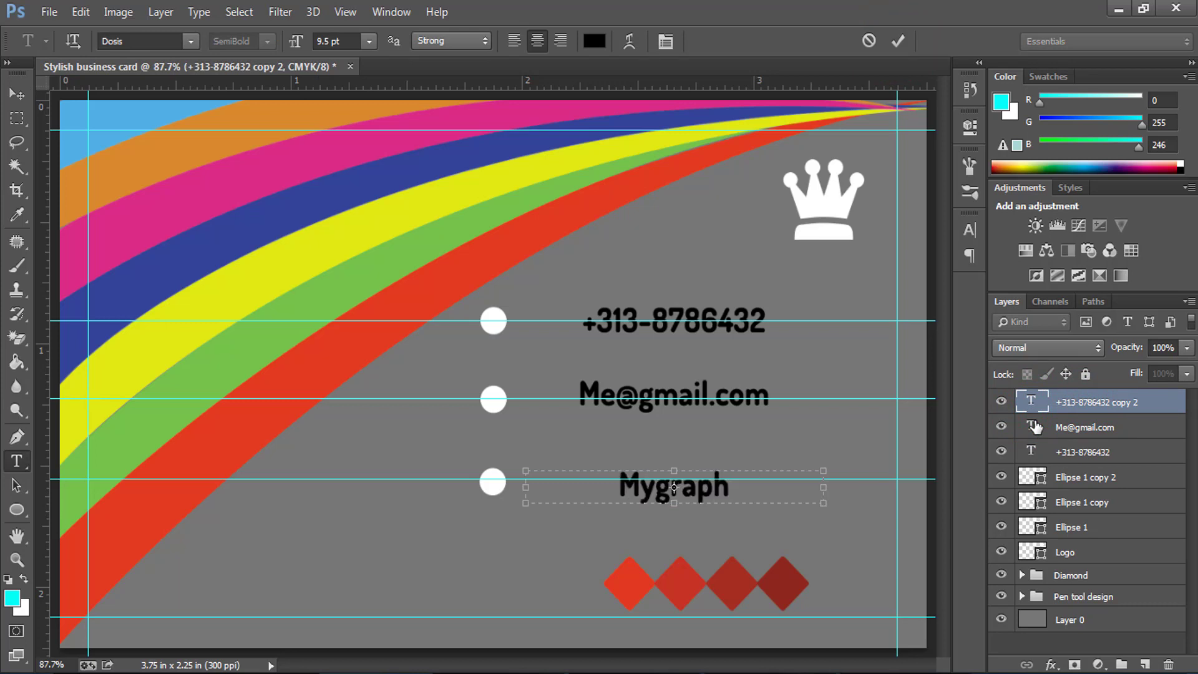
text(icshel)
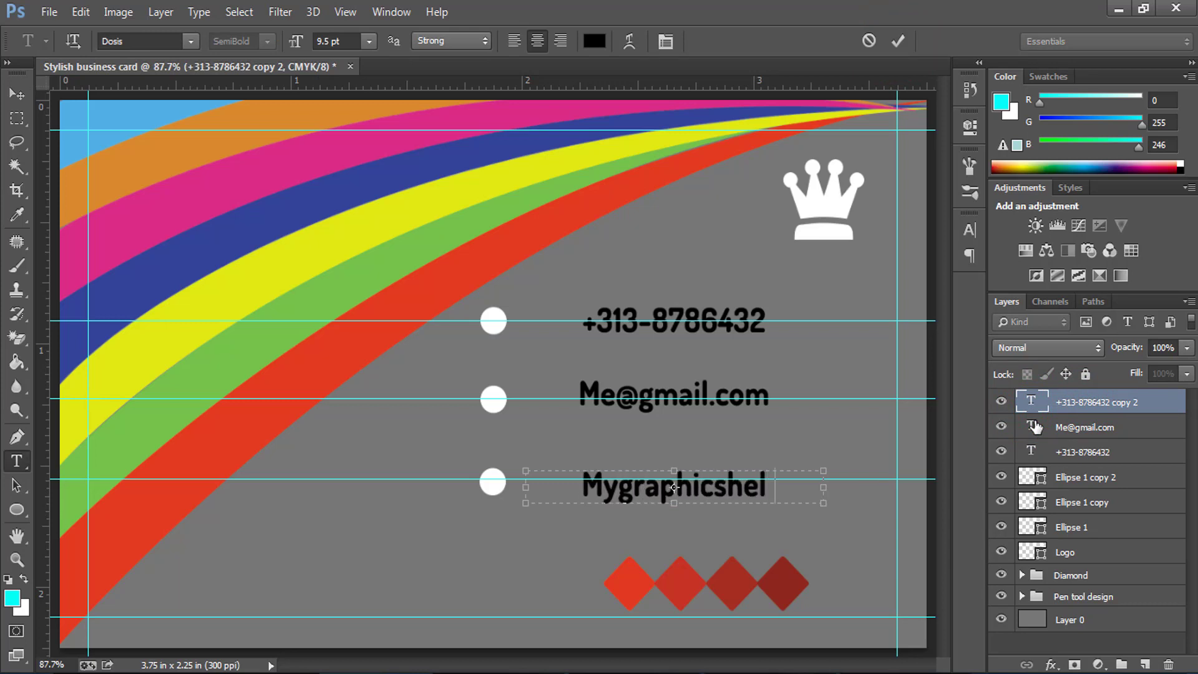
text(p.com)
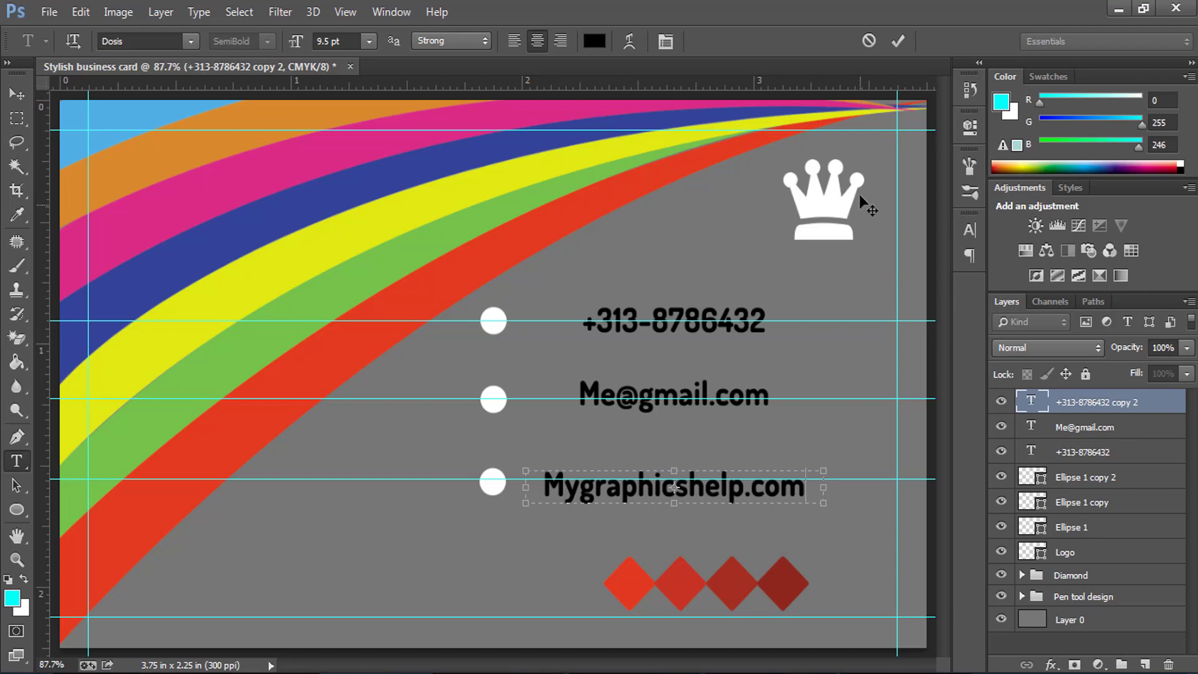
click(900, 41)
key(v)
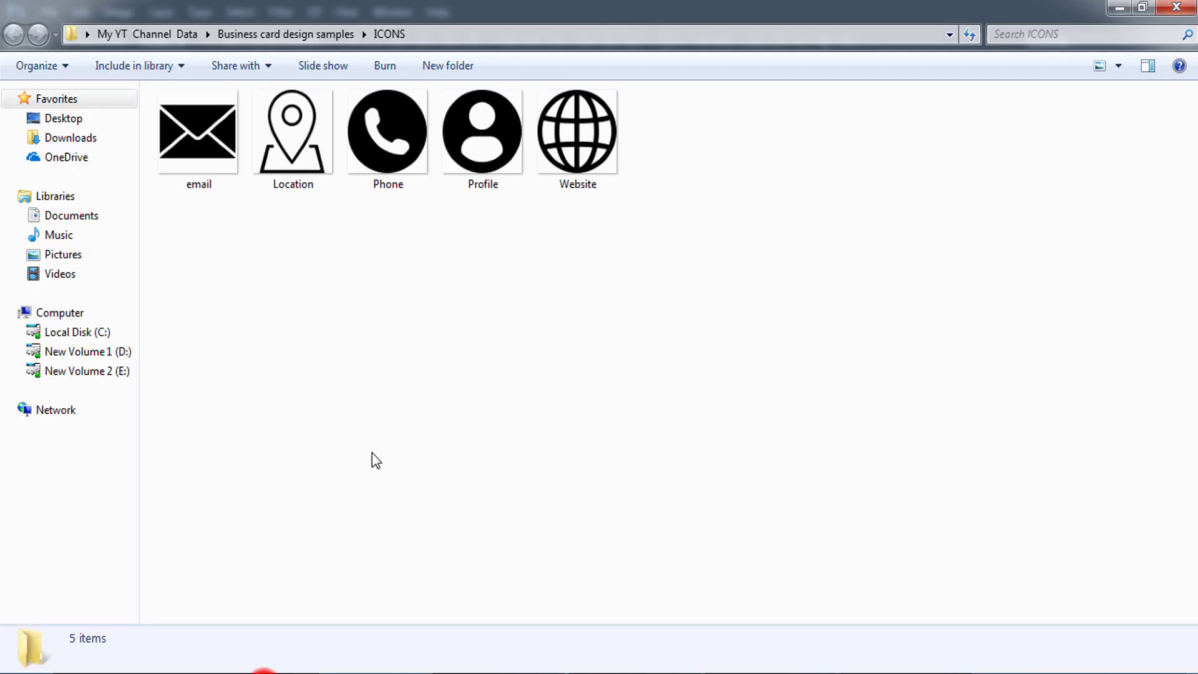
Step: Select the Phone, email and Website icon files in Explorer and preview them
click(377, 138)
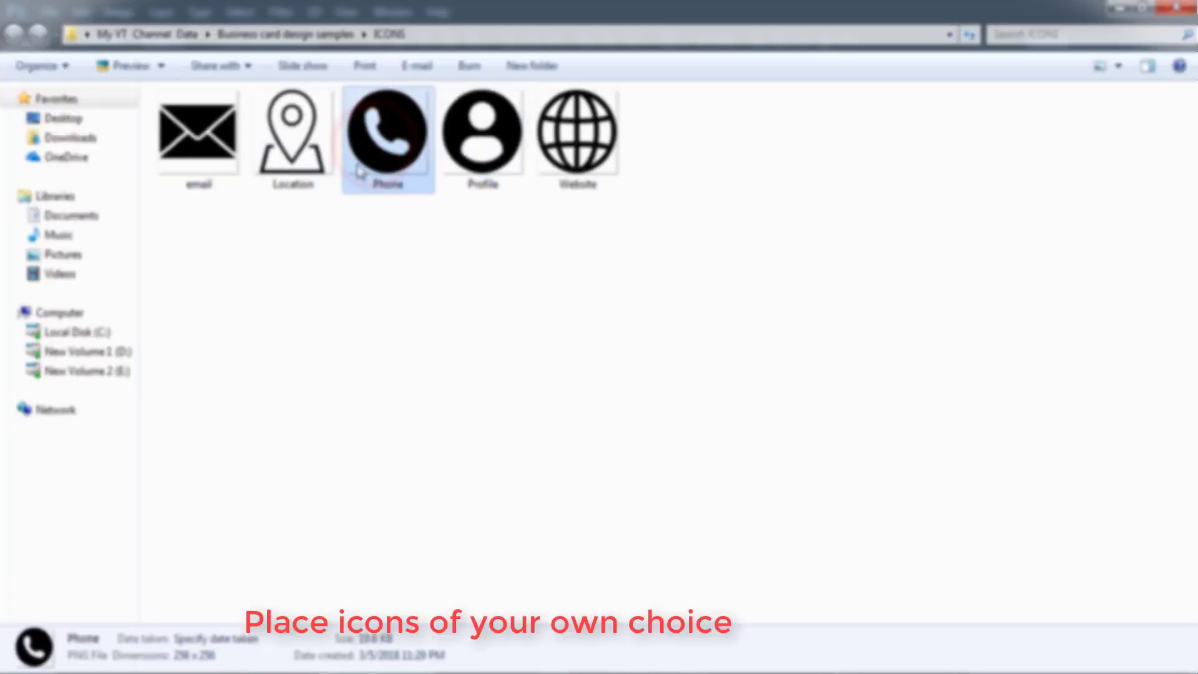
ctrl+click(218, 159)
ctrl+click(586, 154)
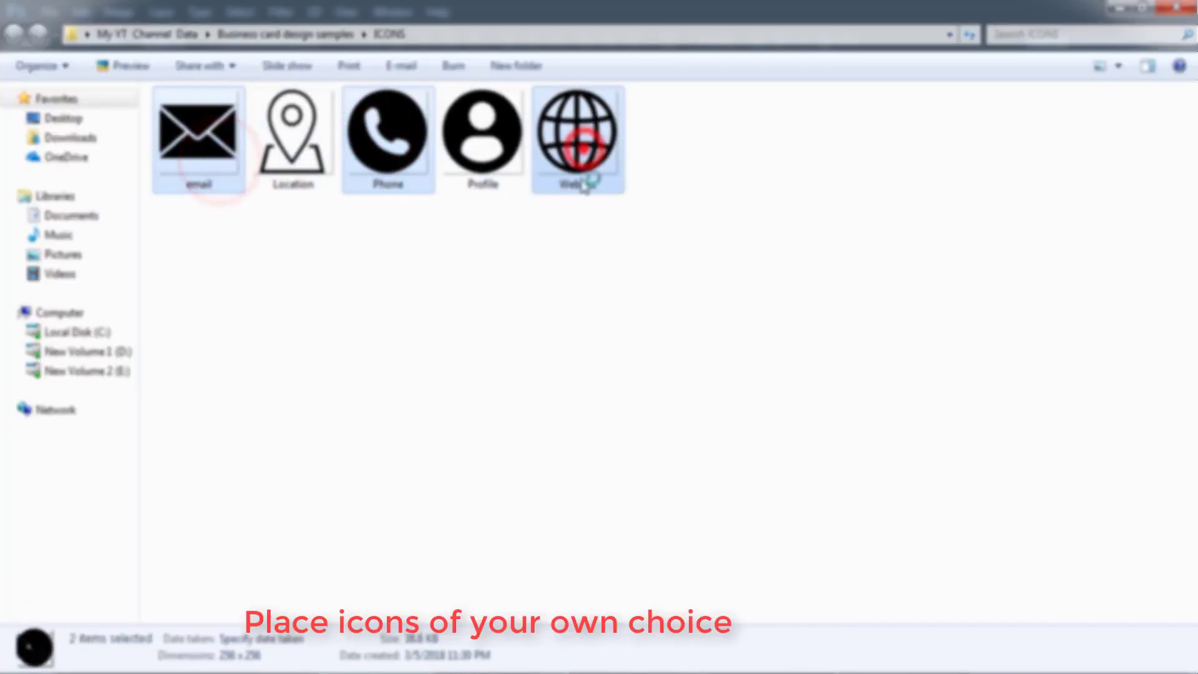
key(Return)
key(Left)
key(Escape)
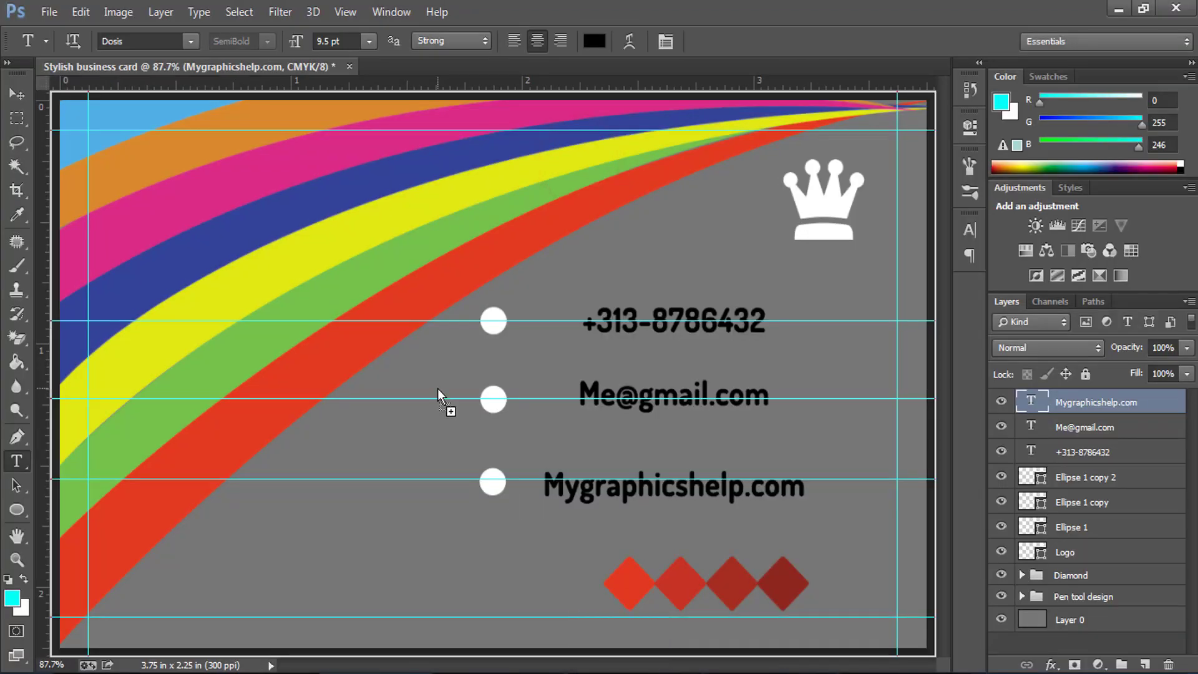
Step: Bring the icon images into the Photoshop card and confirm their placement
key(alt+space)
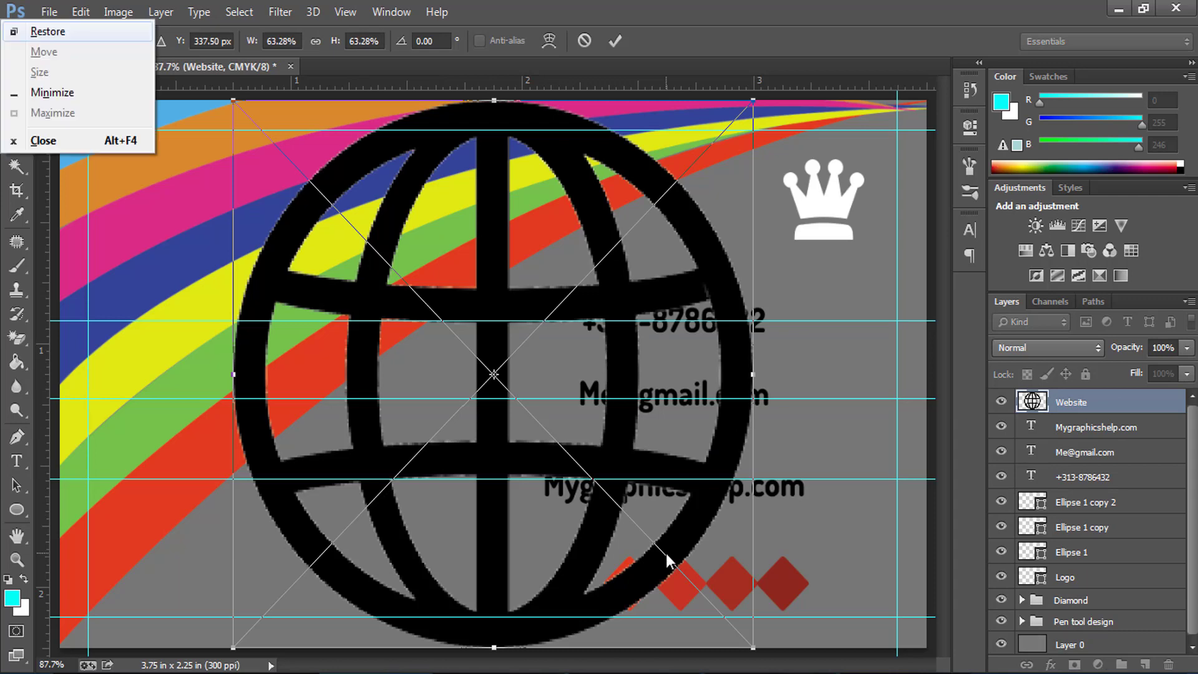
key(Return)
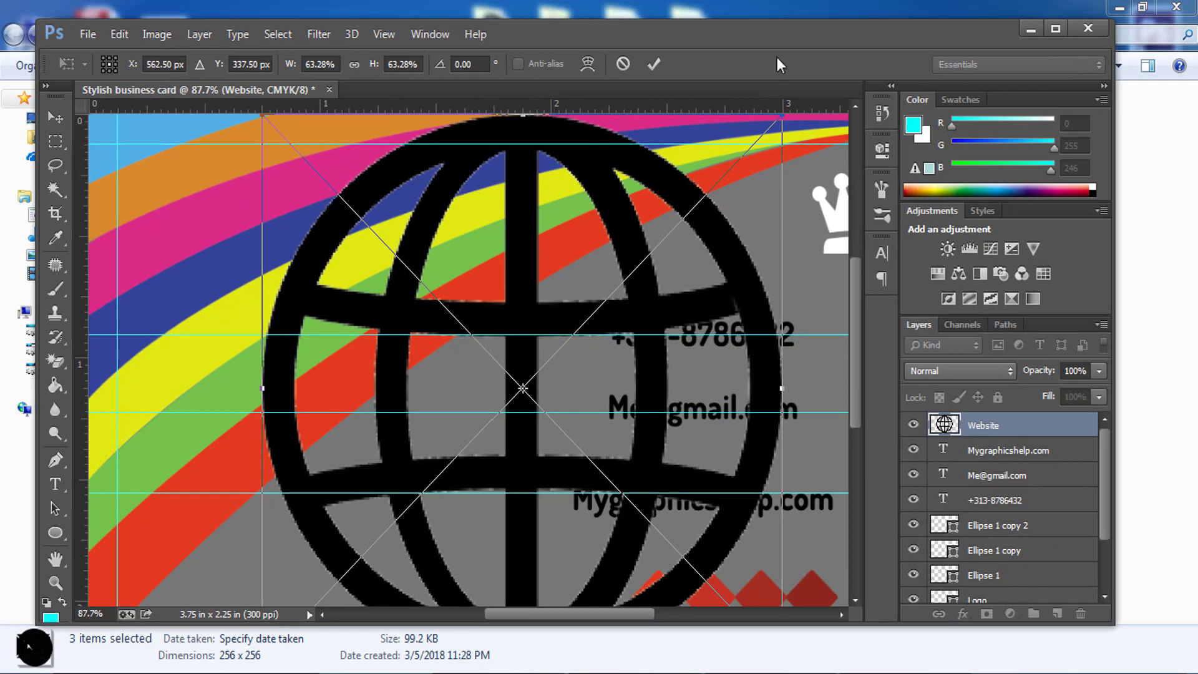
double_click(781, 32)
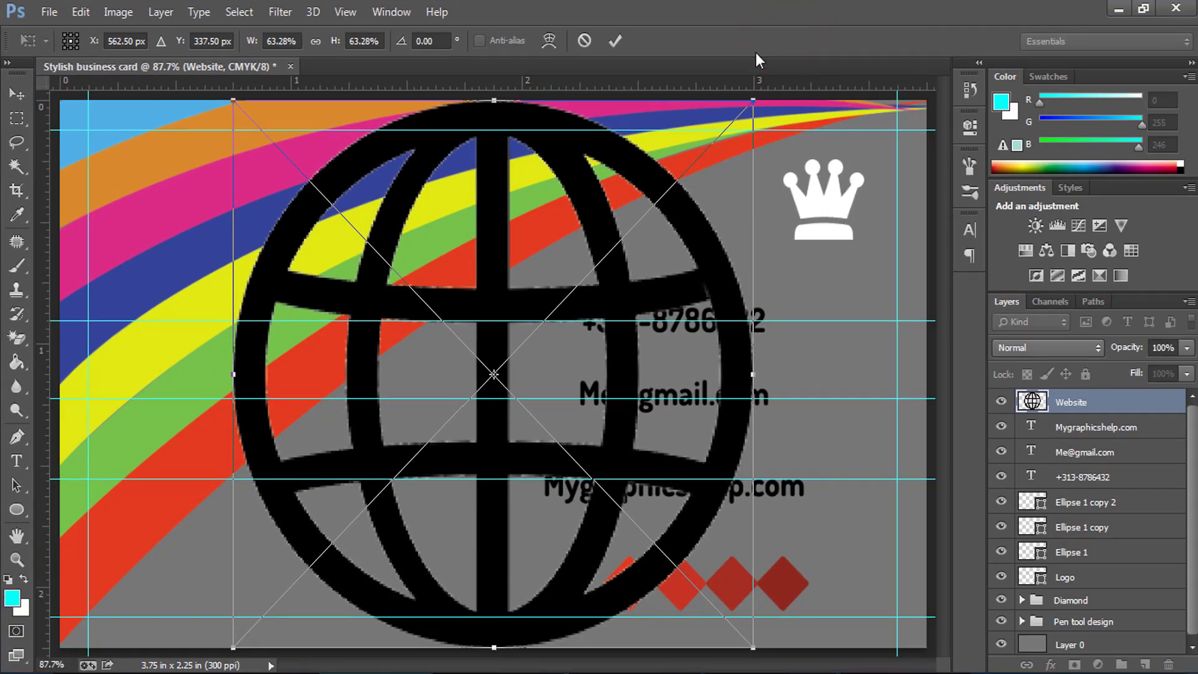
click(611, 44)
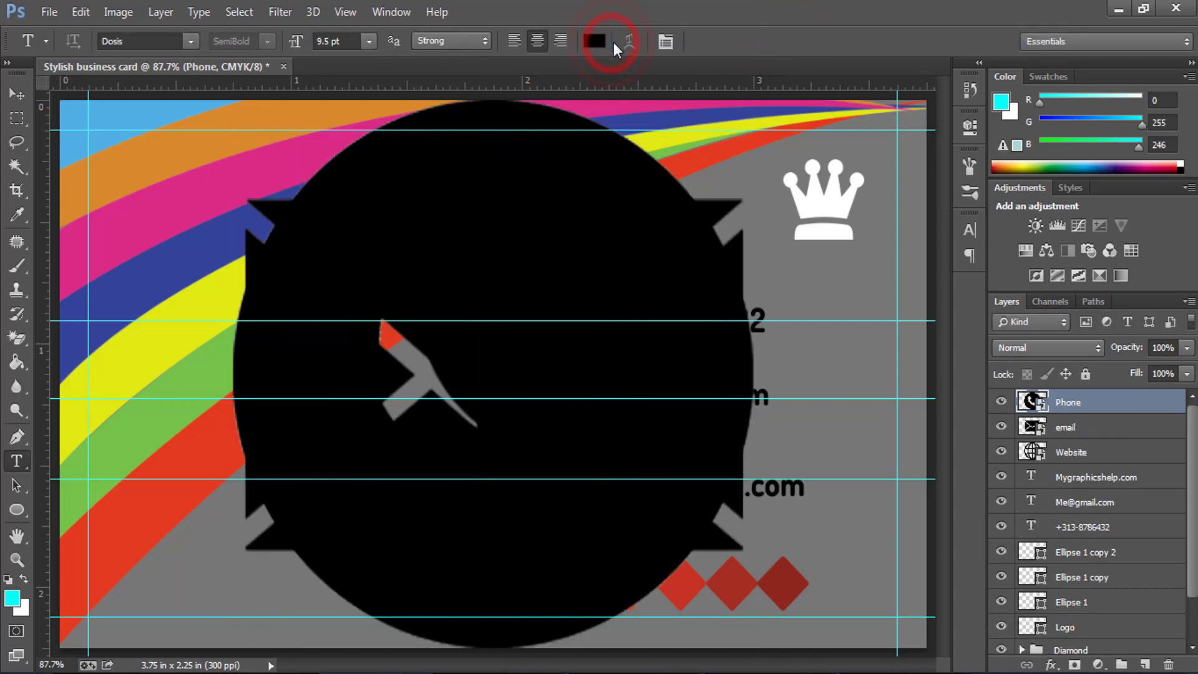
Step: Group the Phone, email and Website layers into a group named ICons
shift+click(1071, 452)
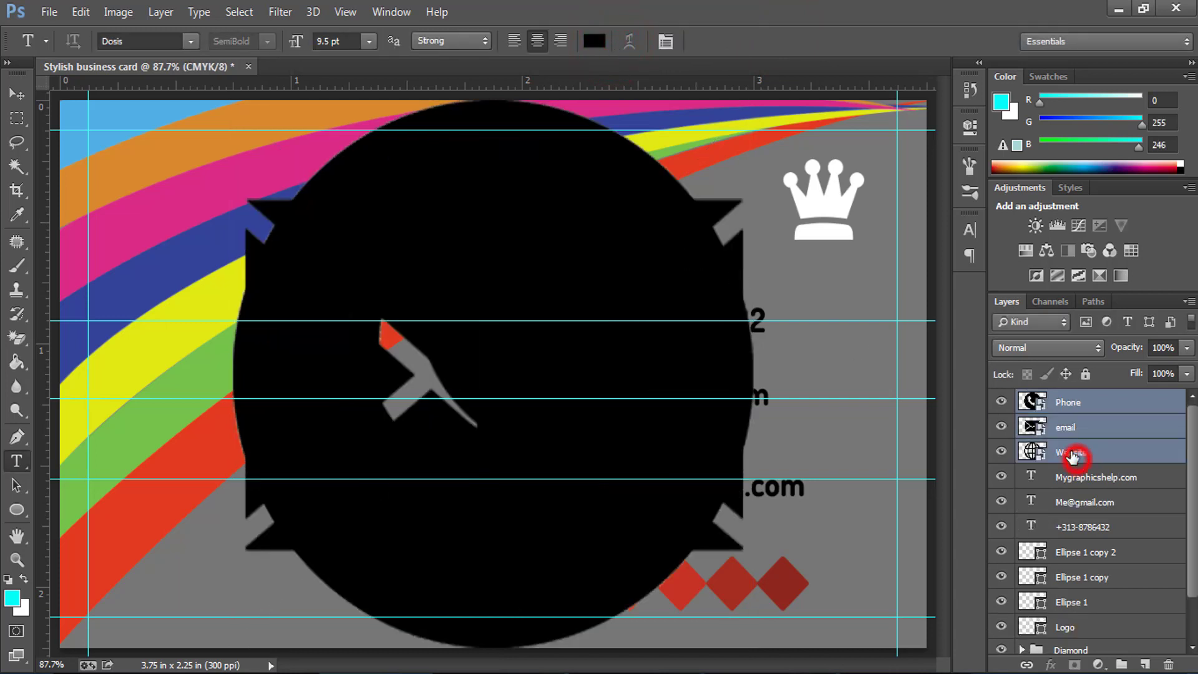
key(ctrl+g)
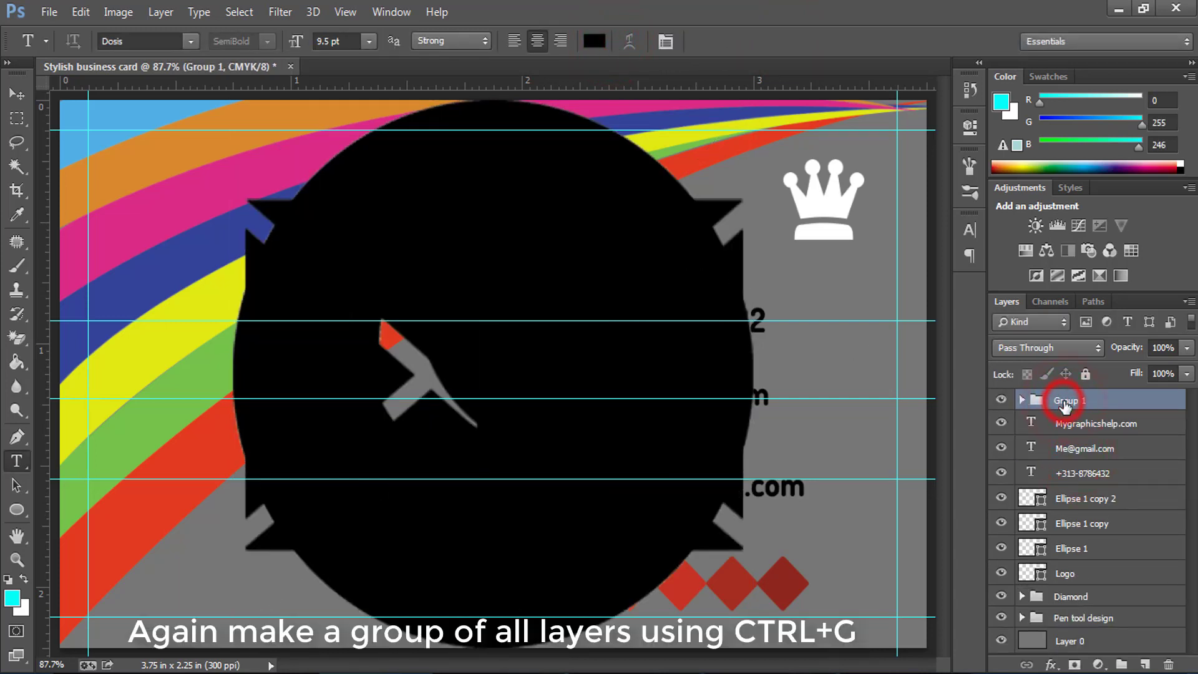
double_click(1066, 400)
key(BackSpace)
text(ICo)
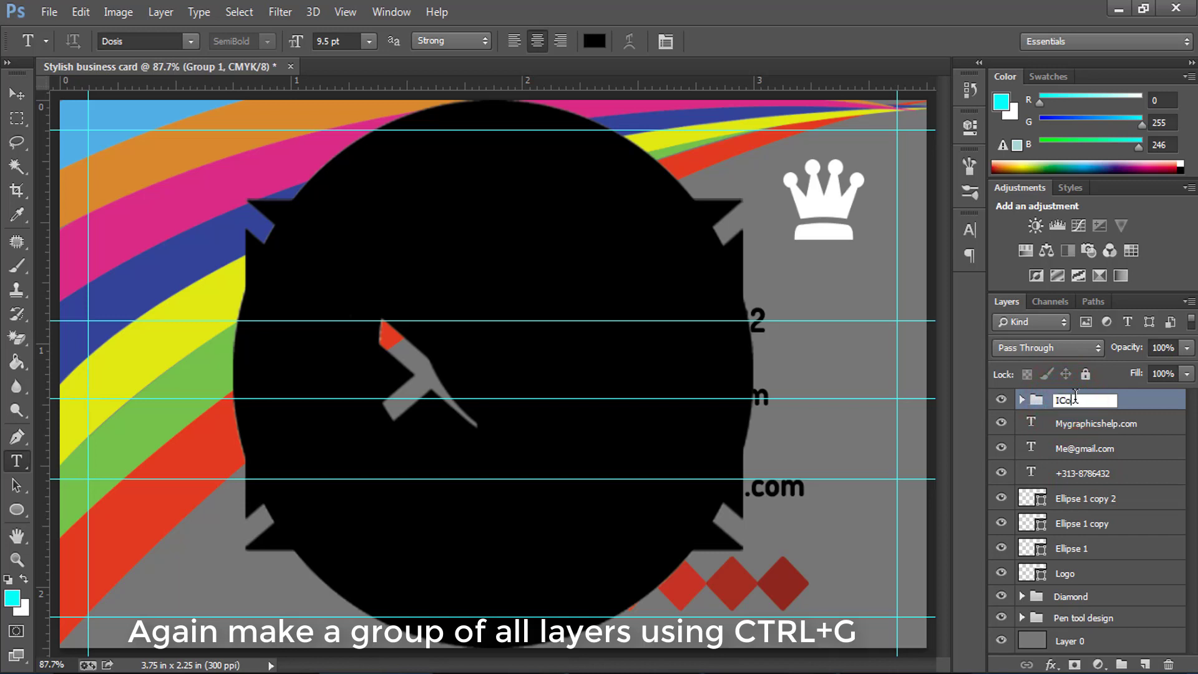
text(ns)
key(Return)
key(ctrl+t)
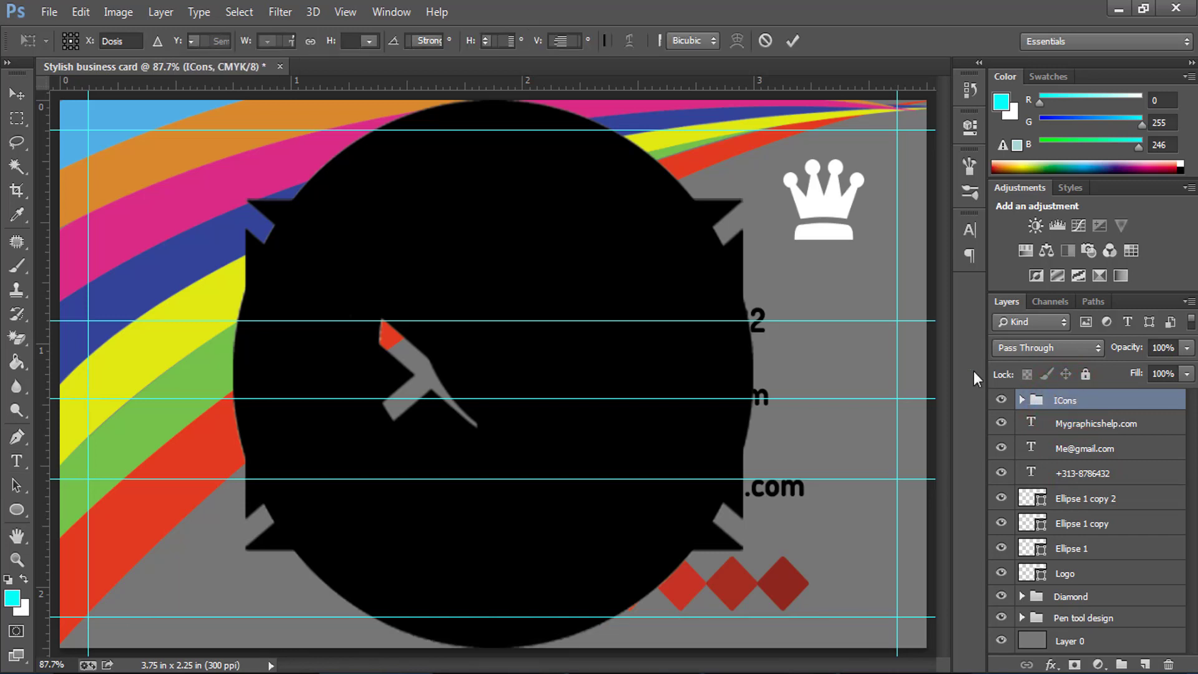
Step: Shrink the ICons group and move the phone icon onto the top white circle
mouse_move(756, 652)
mouse_down()
mouse_move(477, 404)
mouse_move(499, 381)
mouse_move(510, 394)
mouse_up()
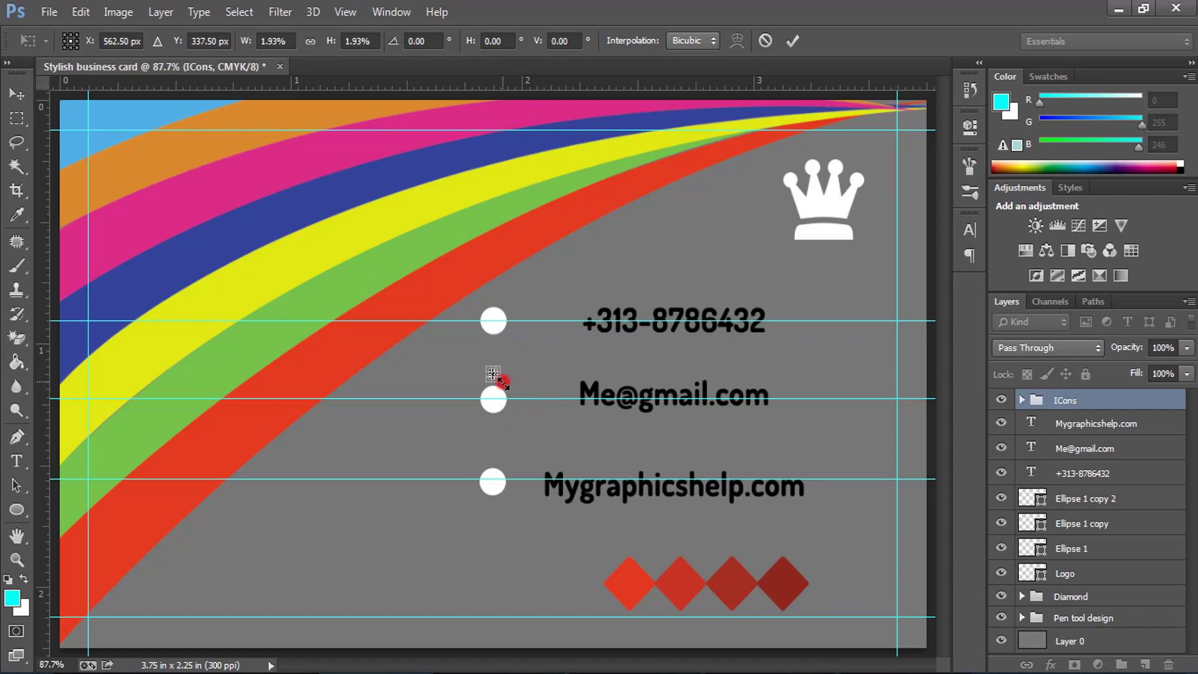
drag(502, 381, 505, 386)
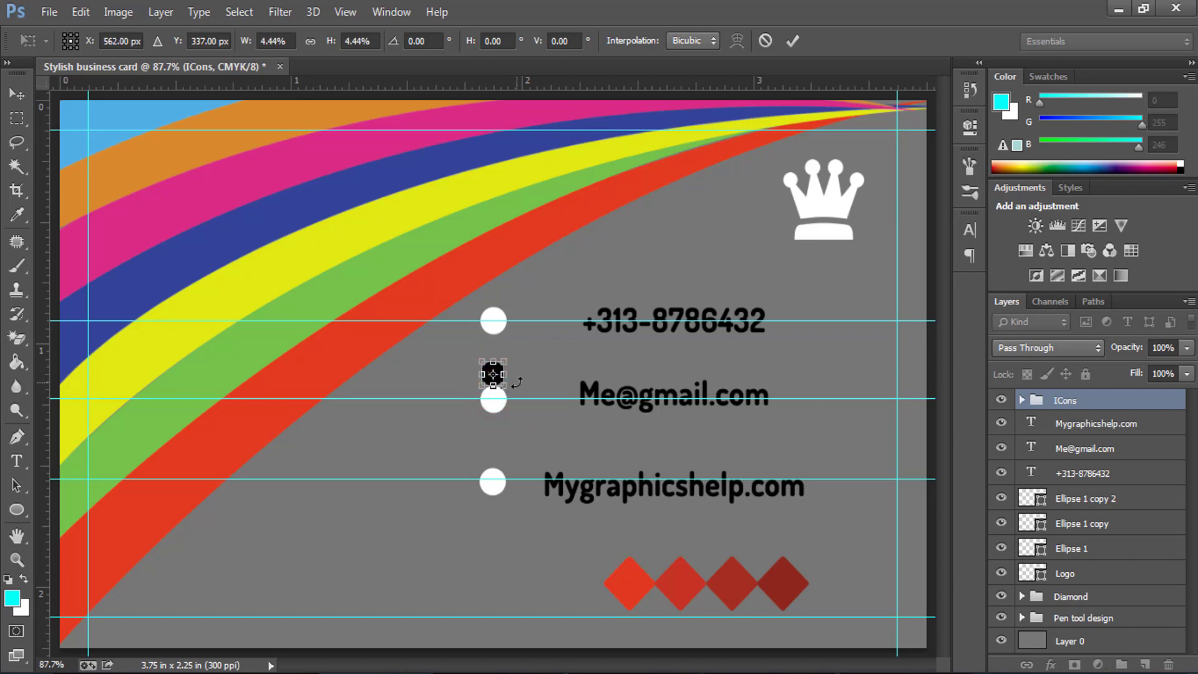
key(Return)
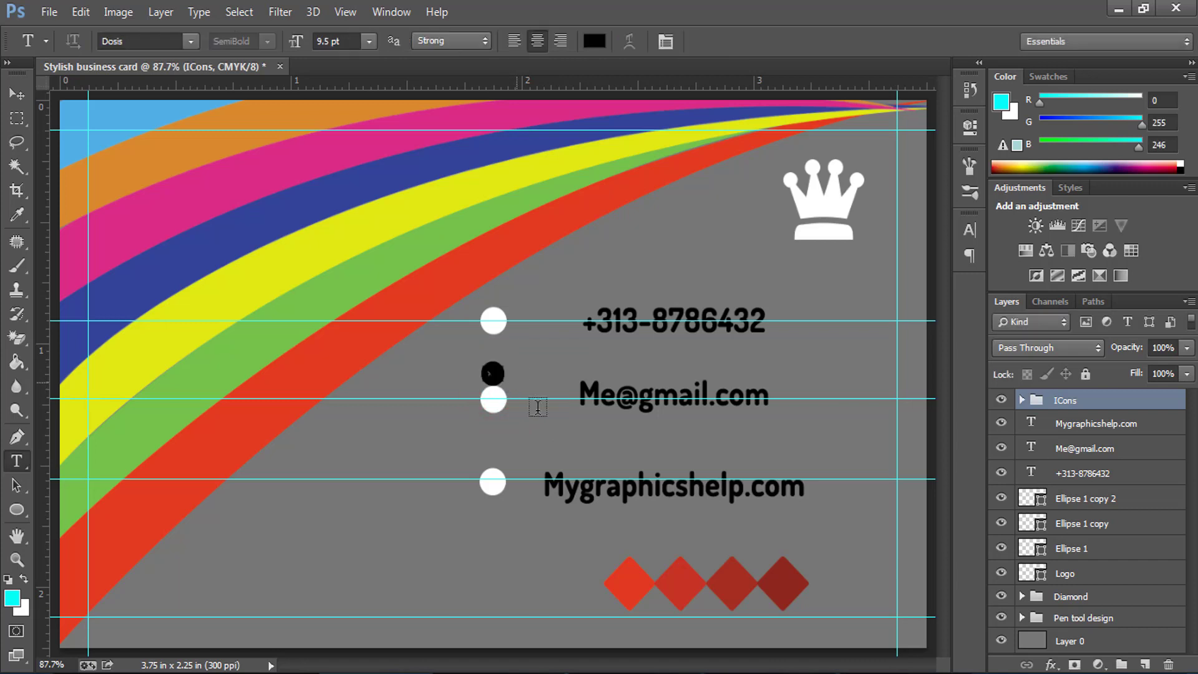
click(1021, 399)
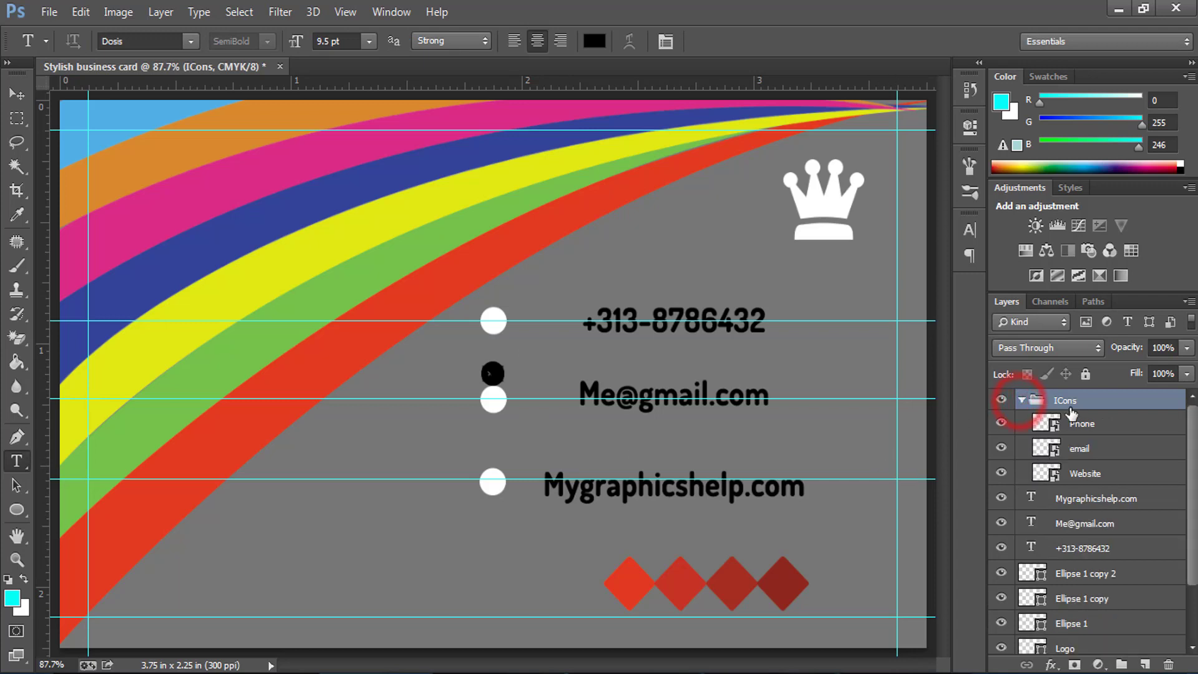
click(1073, 424)
key(v)
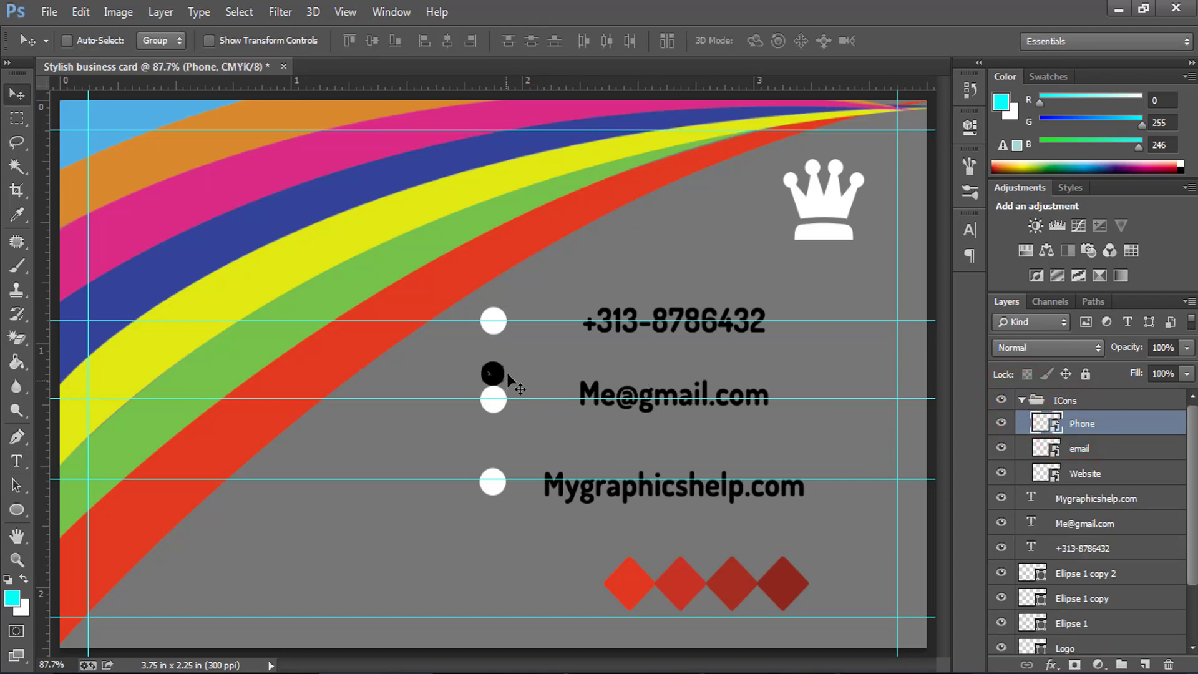
drag(508, 370, 510, 324)
Step: Move the envelope icon onto the middle circle and shrink it to fit
click(1106, 448)
drag(516, 400, 516, 418)
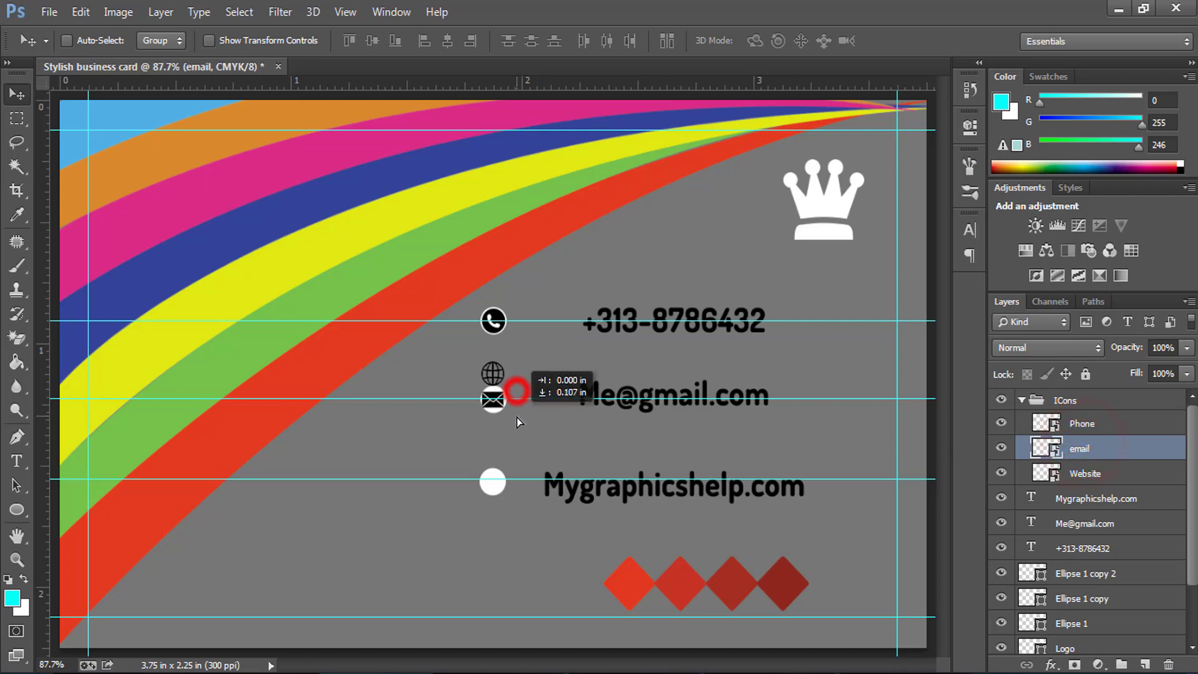
click(469, 398)
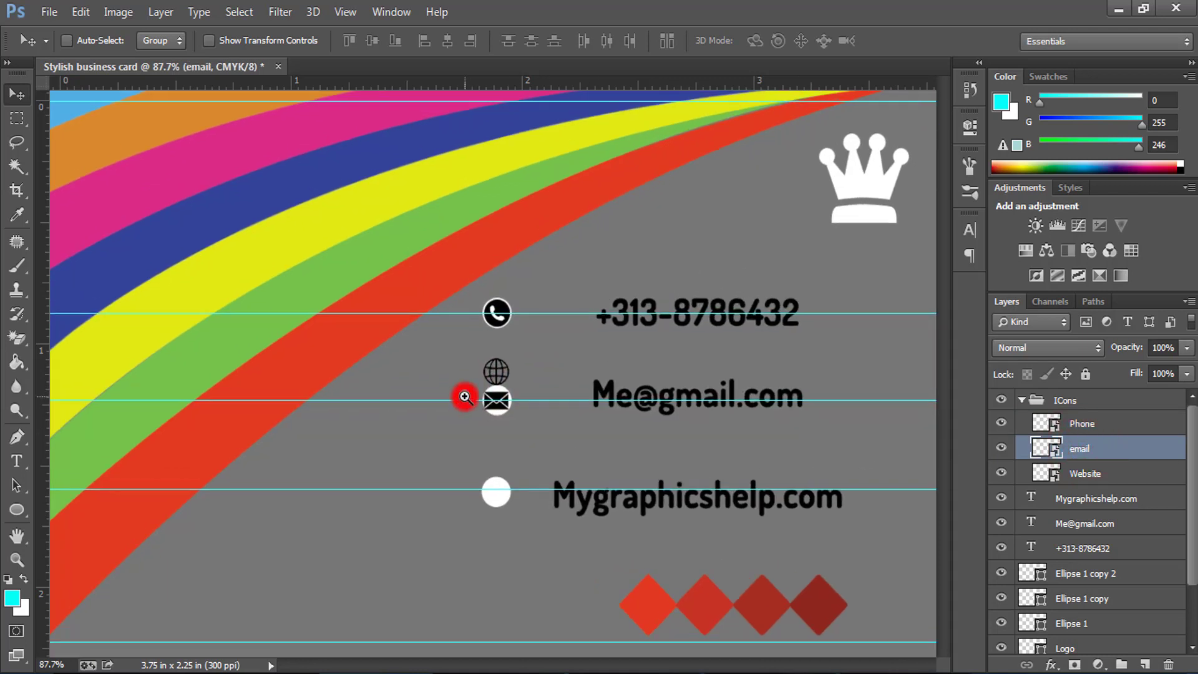
key(ctrl+t)
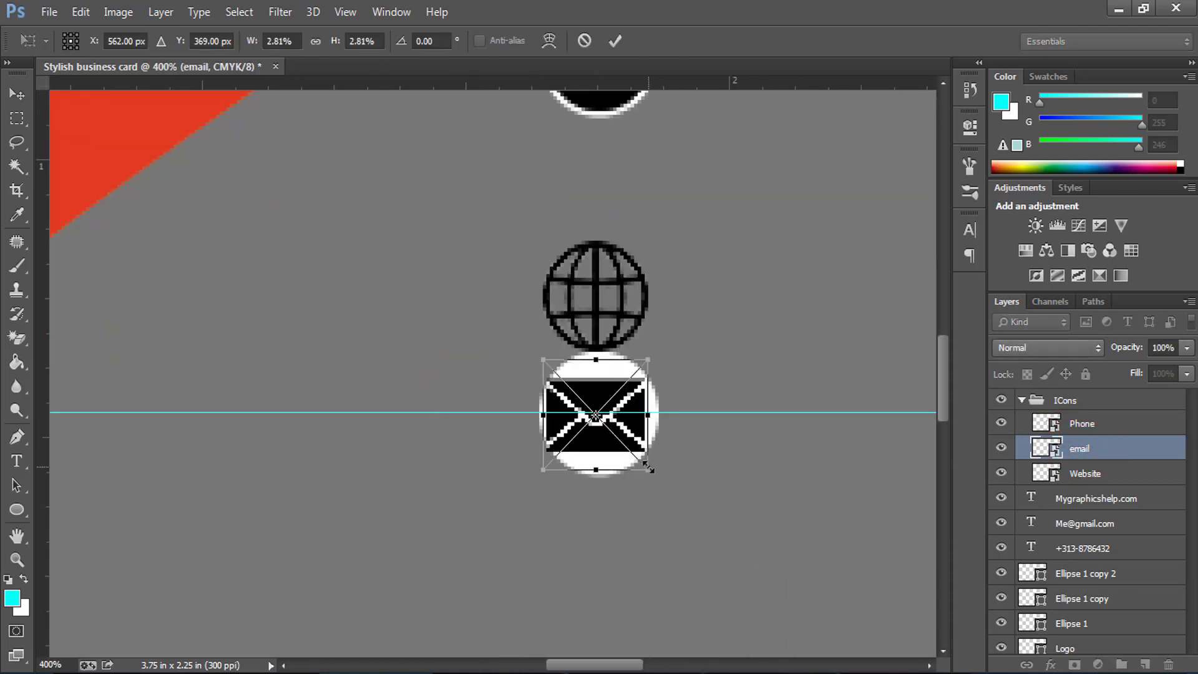
drag(647, 469, 641, 464)
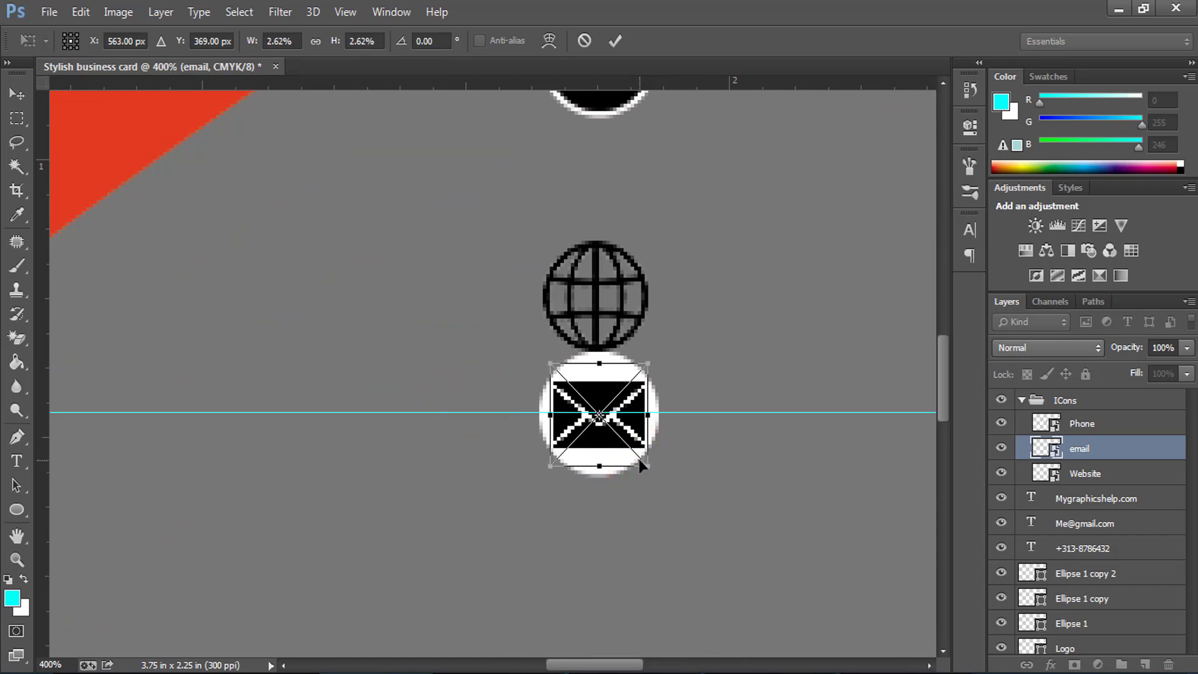
key(Return)
Step: Move the globe icon into the bottom circle and centre it there
click(1093, 472)
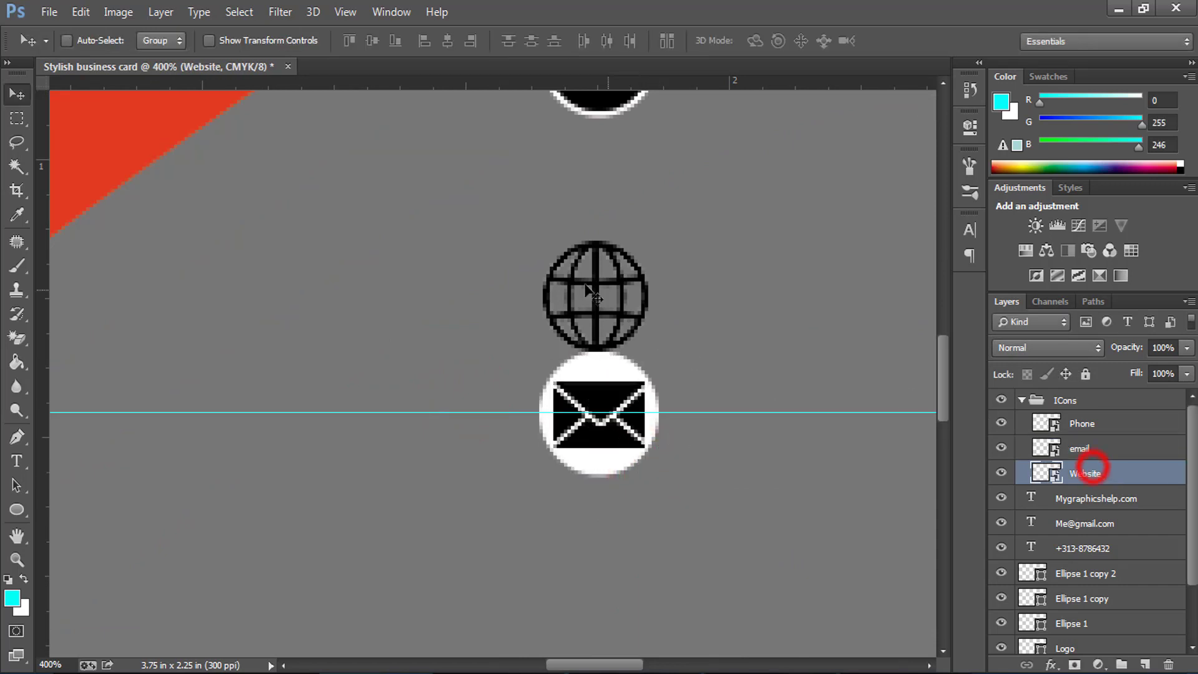
drag(586, 287, 620, 481)
scroll(620, 374, down, 3)
scroll(631, 379, down, 2)
drag(612, 233, 600, 452)
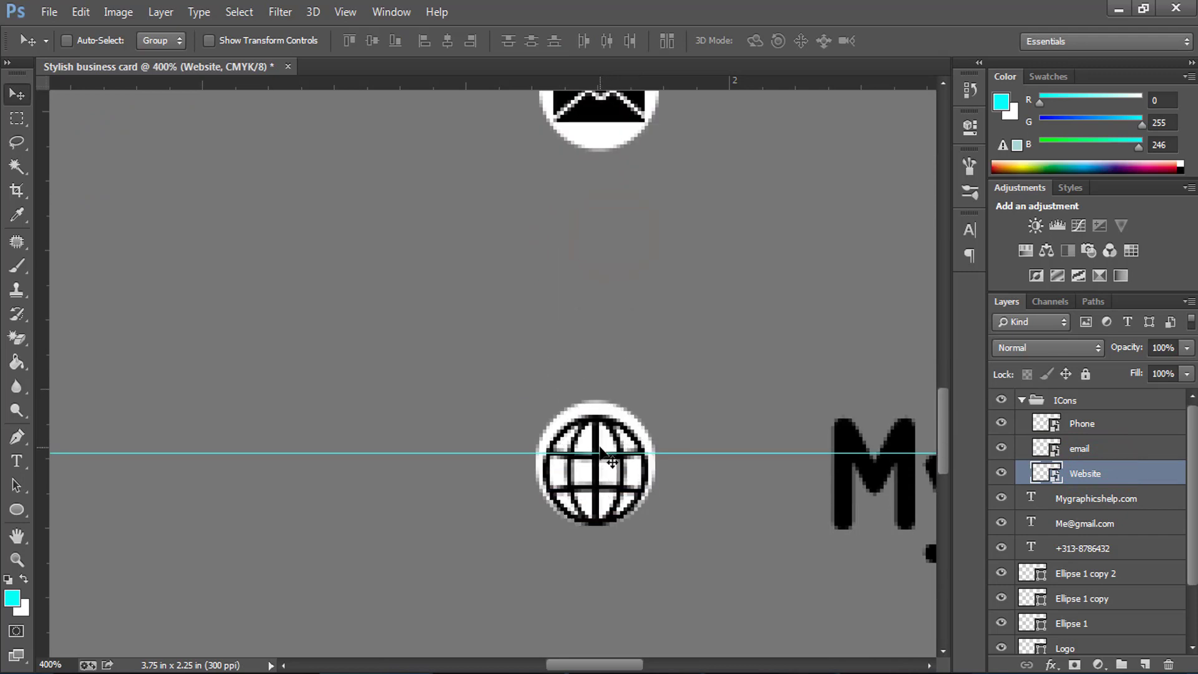
key(Up)
key(Up)
key(Up)
key(ctrl+0)
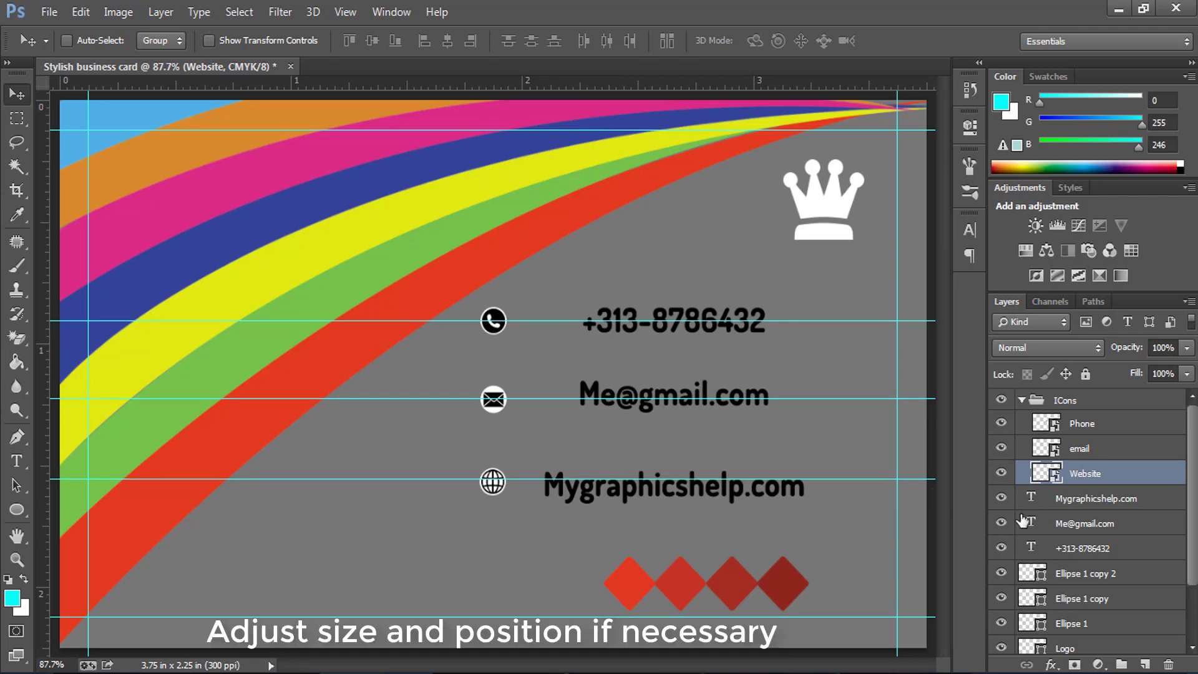
Step: Set a horizontal guide at about 1.59 in through the globe icon for the Mygraphicshelp.com line
click(1063, 497)
drag(532, 479, 530, 481)
scroll(529, 481, up, 5)
drag(432, 508, 433, 491)
key(ctrl+0)
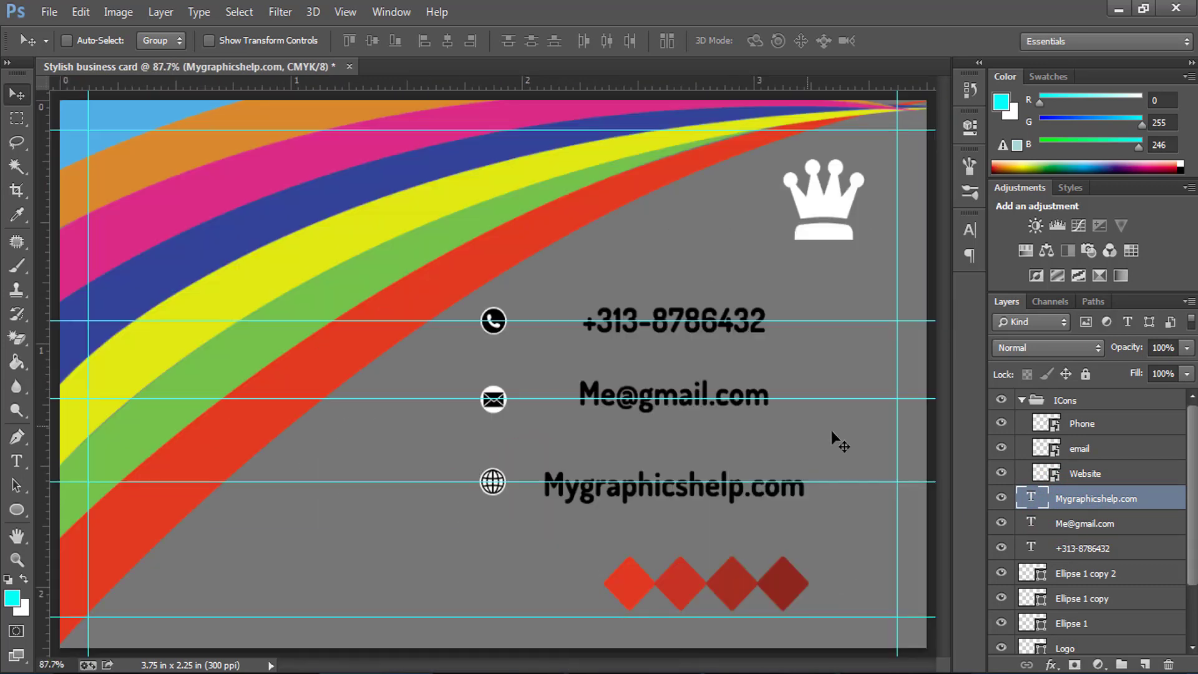
Step: Collapse the ICons group and nudge the Mygraphicshelp.com text level with the globe icon
click(1020, 401)
click(1085, 450)
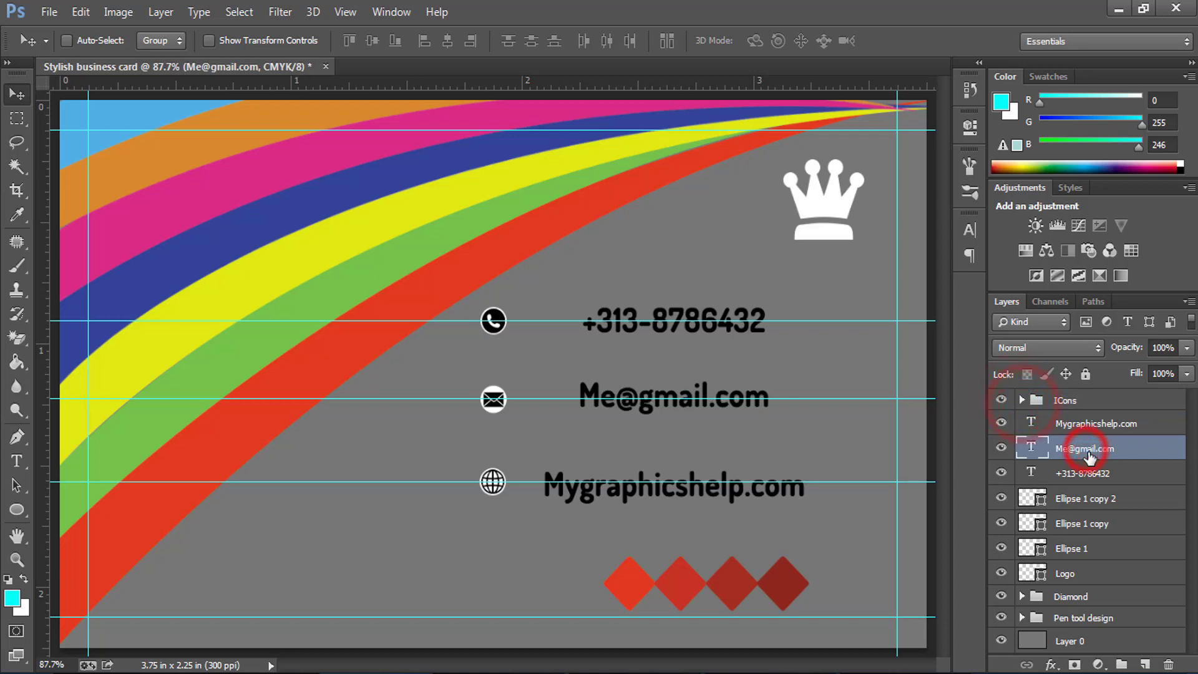
click(1085, 424)
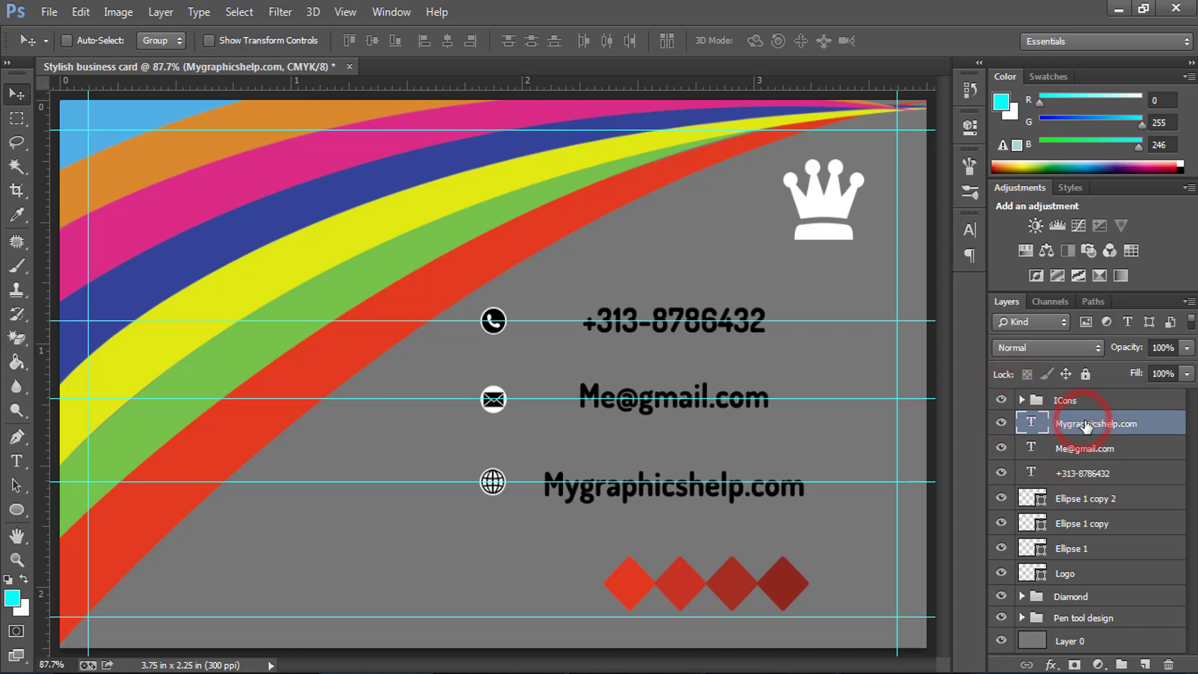
key(Up)
key(Up)
key(Up)
key(Up)
key(Up)
key(Up)
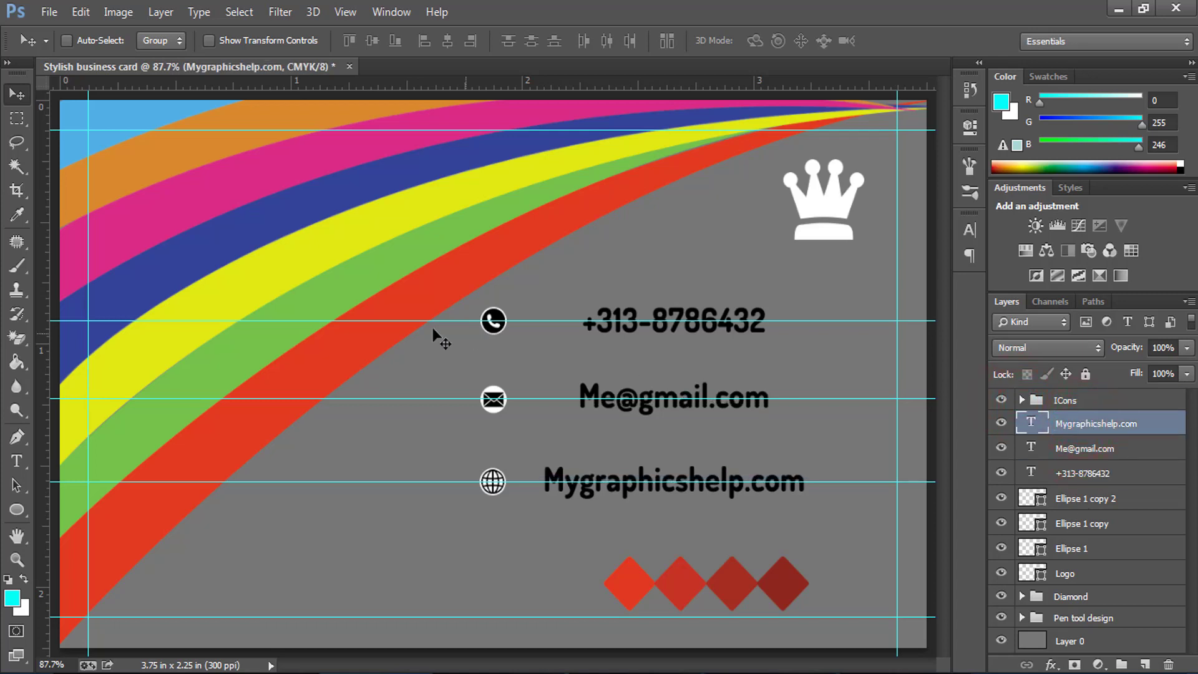
drag(425, 317, 463, 322)
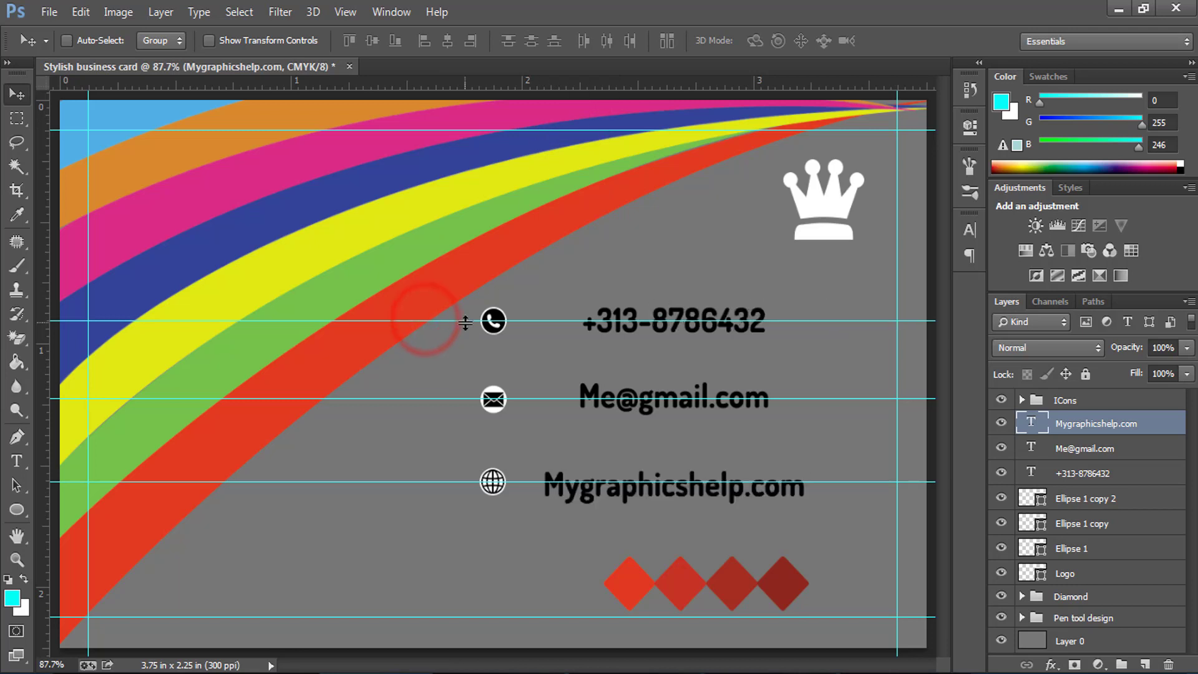
click(462, 398)
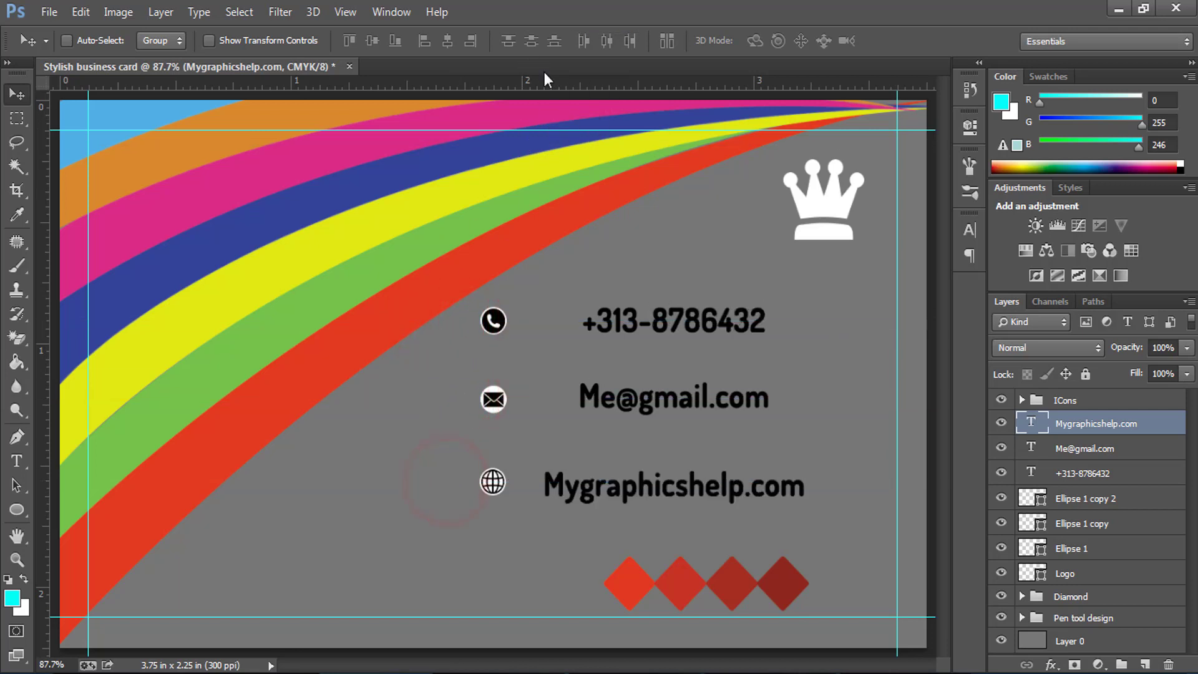
key(ctrl+minus)
click(13, 436)
click(17, 460)
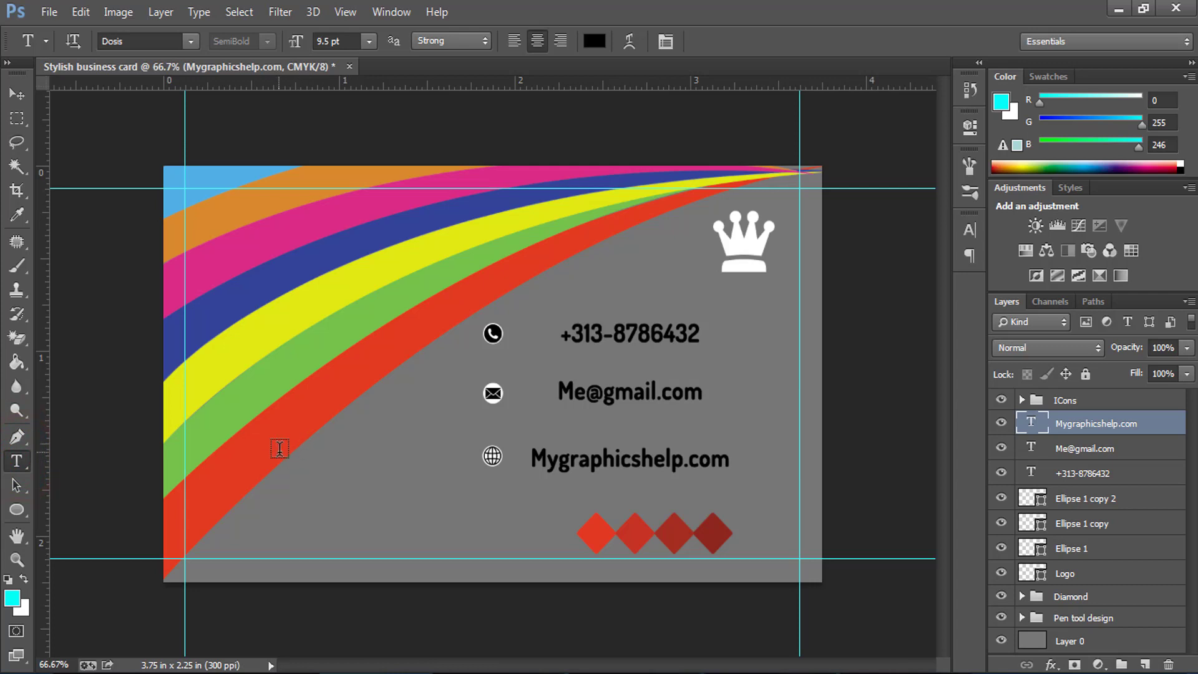
Step: Add the two-line title text 'GRAPHICS HELP' in a text box at the card's lower left
drag(255, 428, 486, 546)
text(GR)
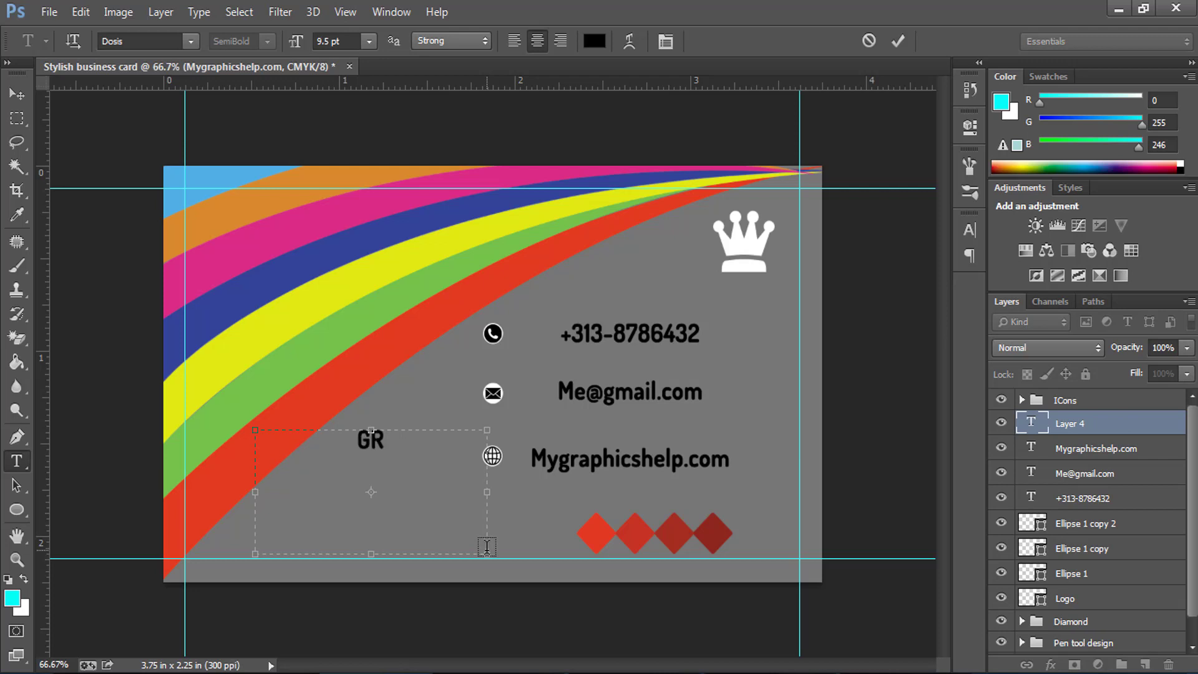
text(APH)
key(ctrl+a)
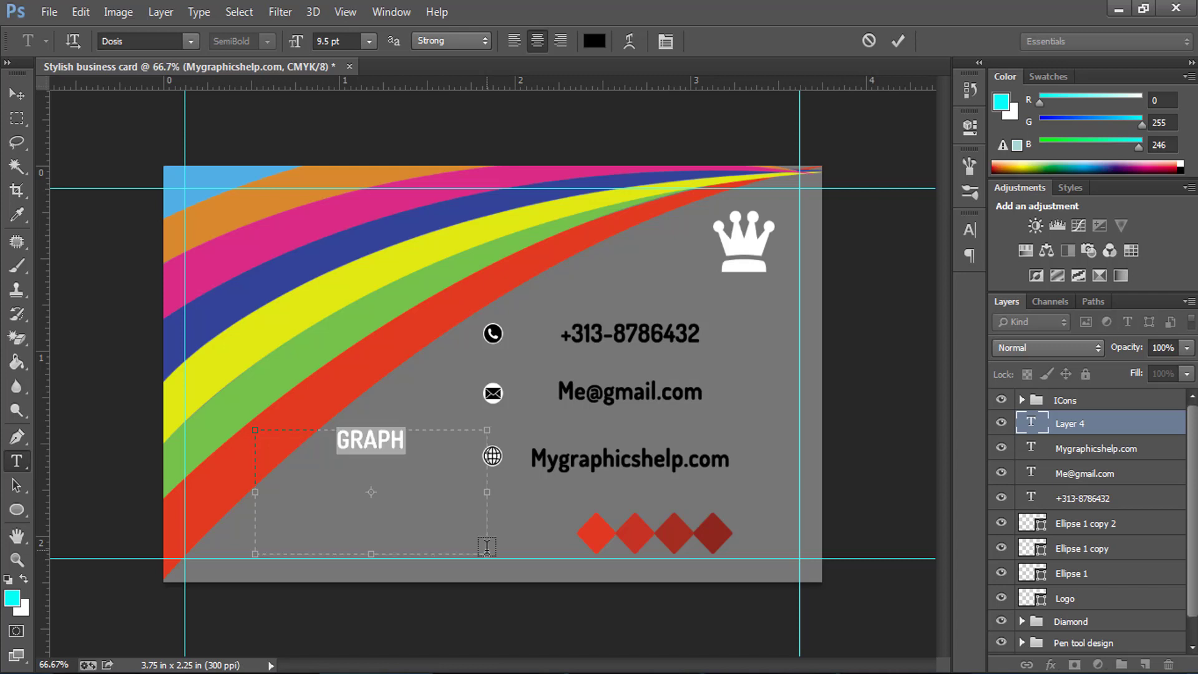
click(487, 547)
text(ICS HE)
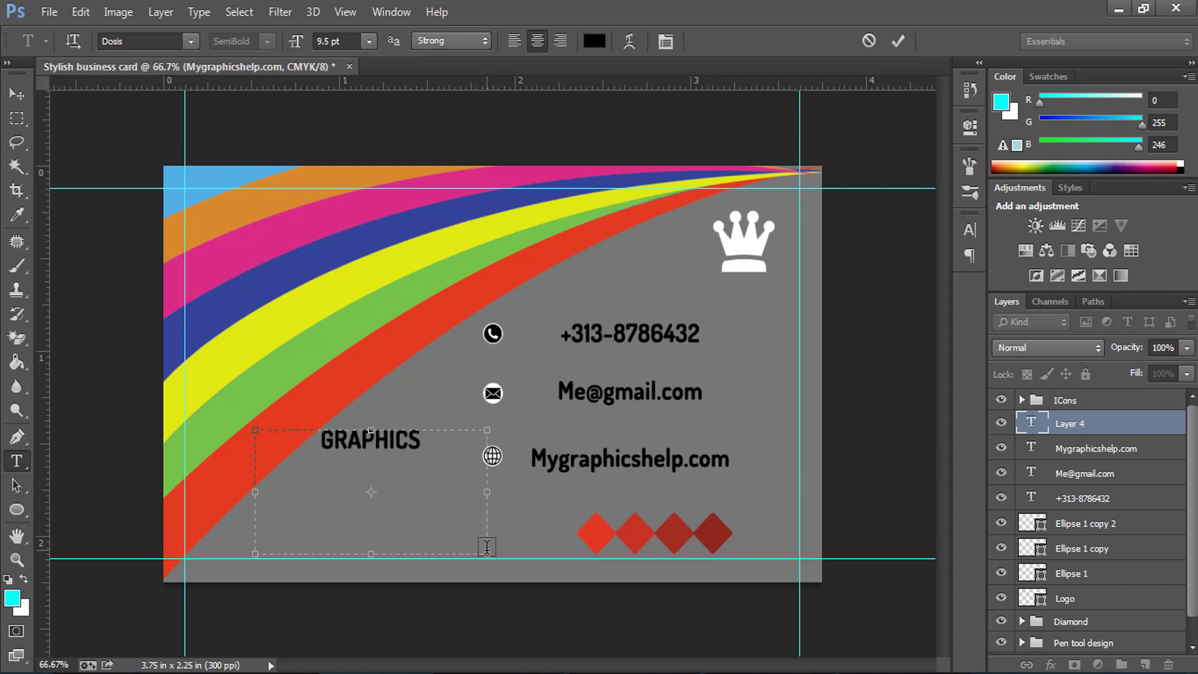
text(L)
text(P)
key(ctrl+a)
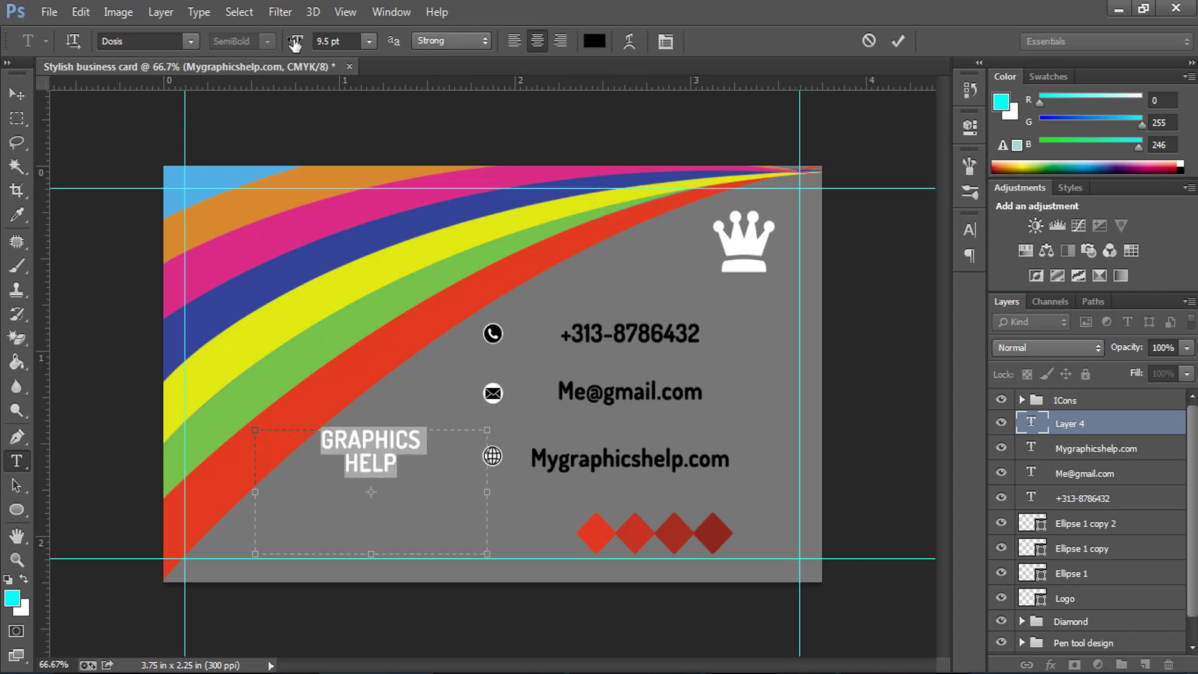
Step: Enlarge the title to 15.5 pt and adjust its line spacing in the Character panel
drag(294, 42, 316, 45)
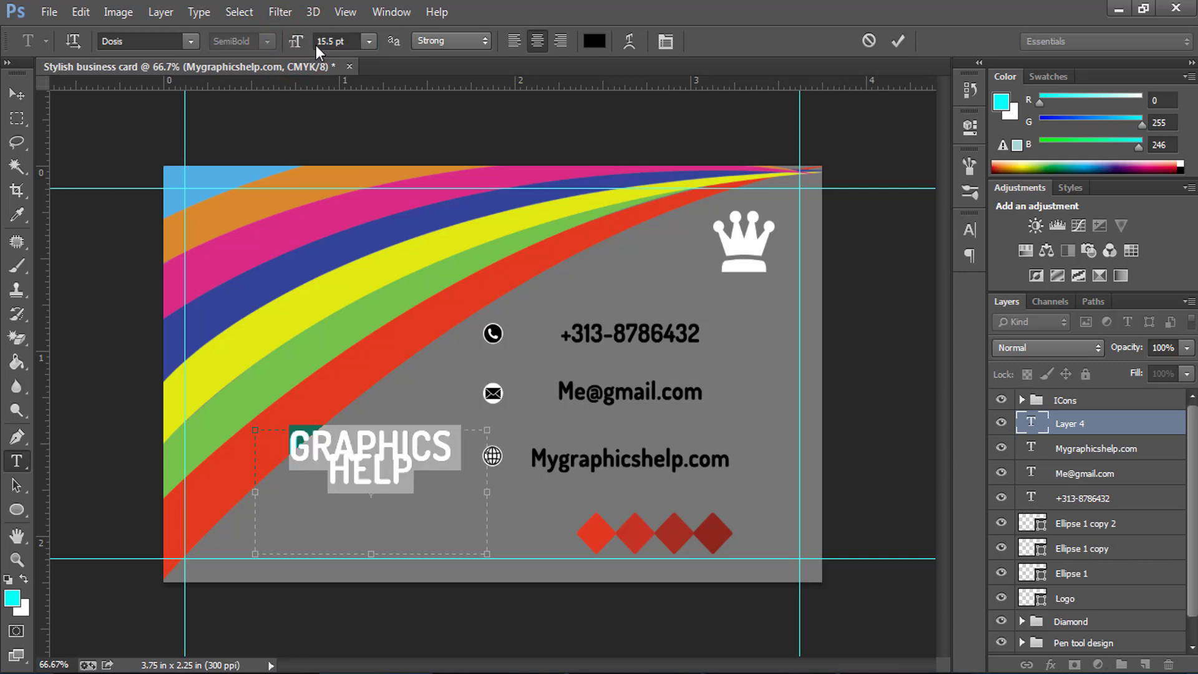
click(968, 231)
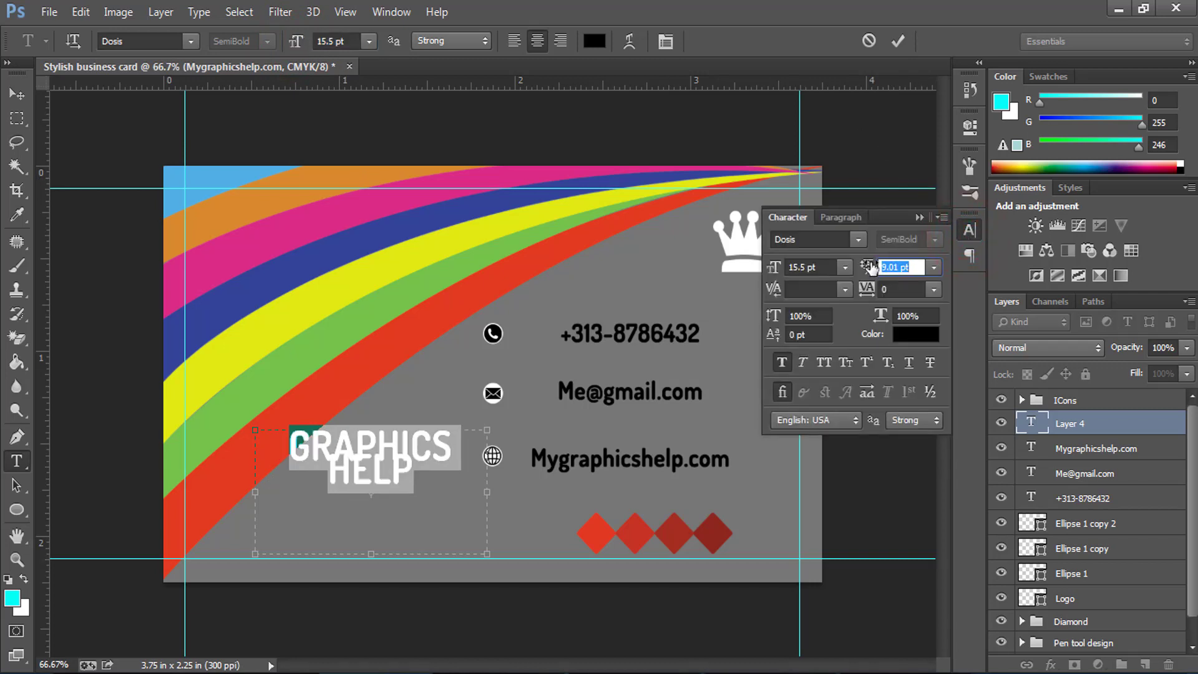
drag(871, 266, 884, 266)
click(898, 41)
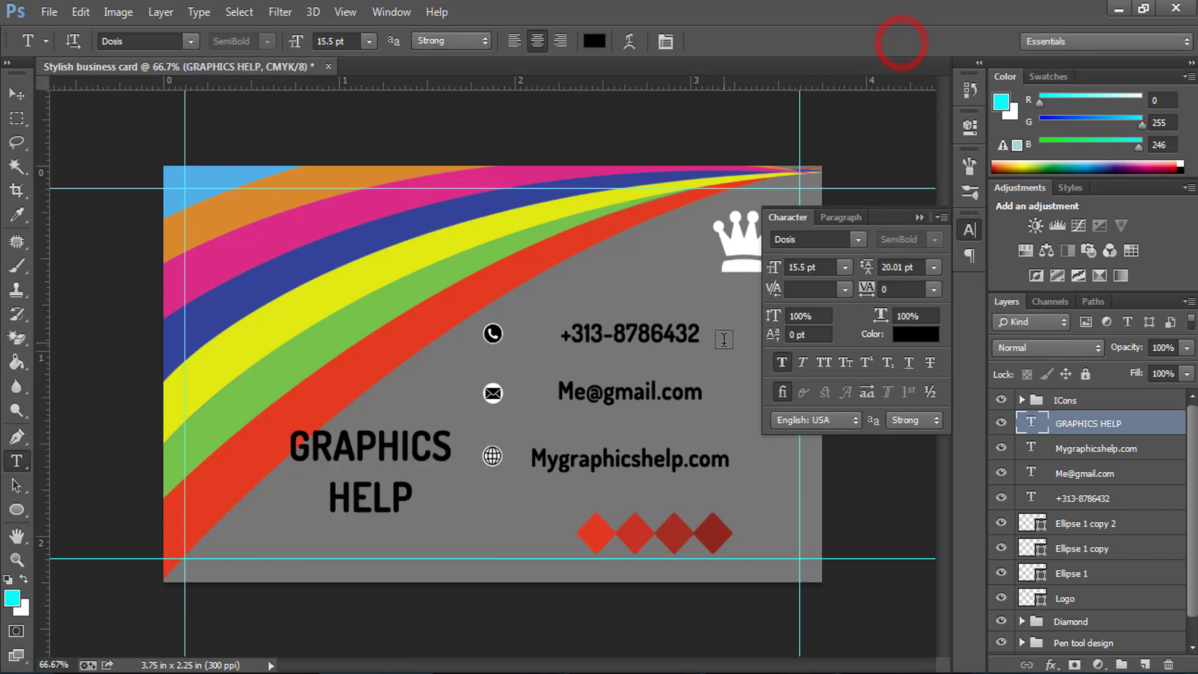
Step: Move the title into the lower-left area and tighten its leading to 15.01 pt
key(v)
drag(397, 454, 398, 463)
drag(402, 478, 399, 481)
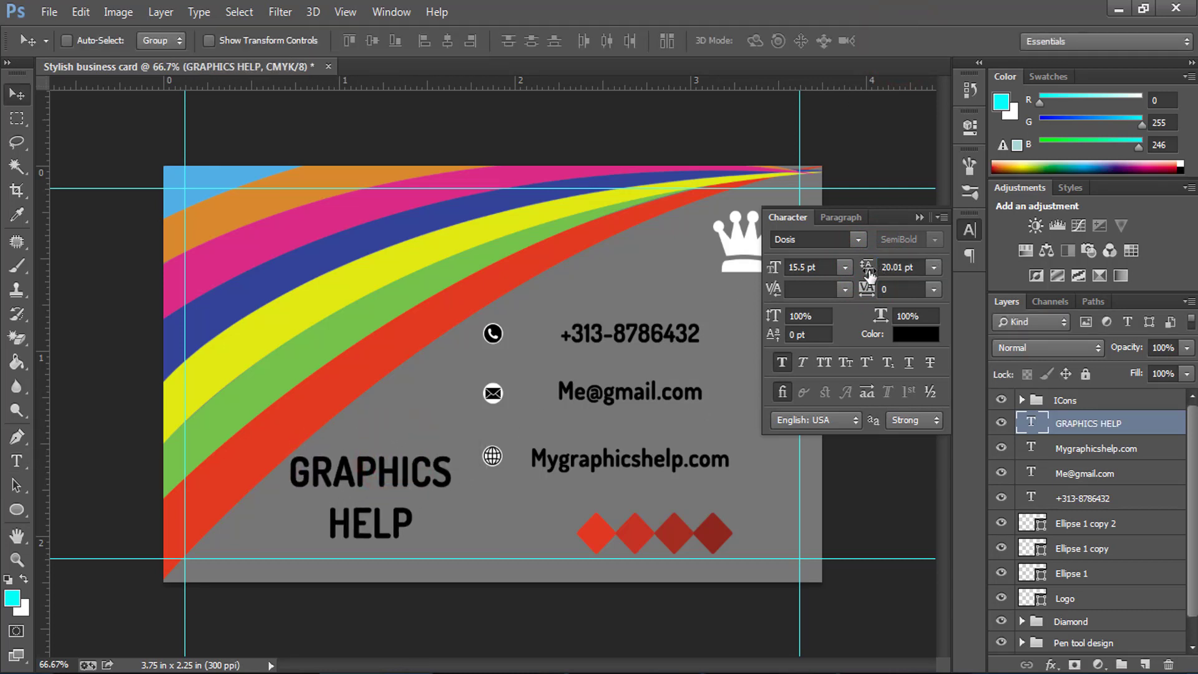
drag(868, 274, 866, 282)
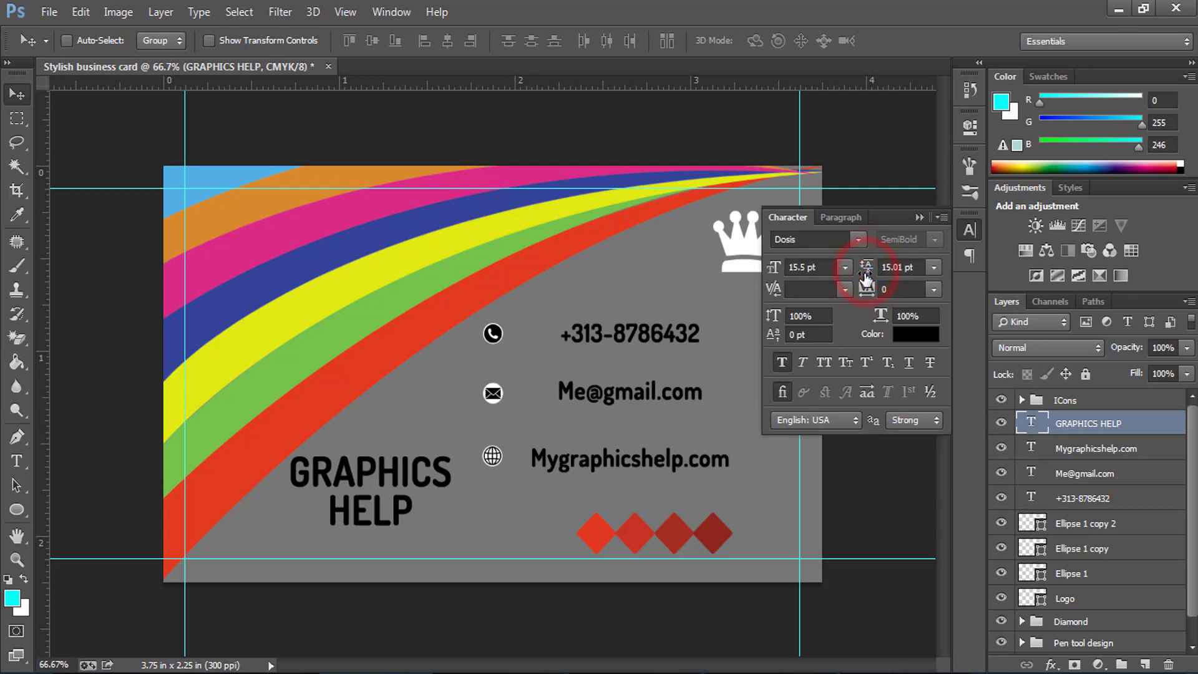
click(918, 216)
key(Down)
key(Down)
key(Down)
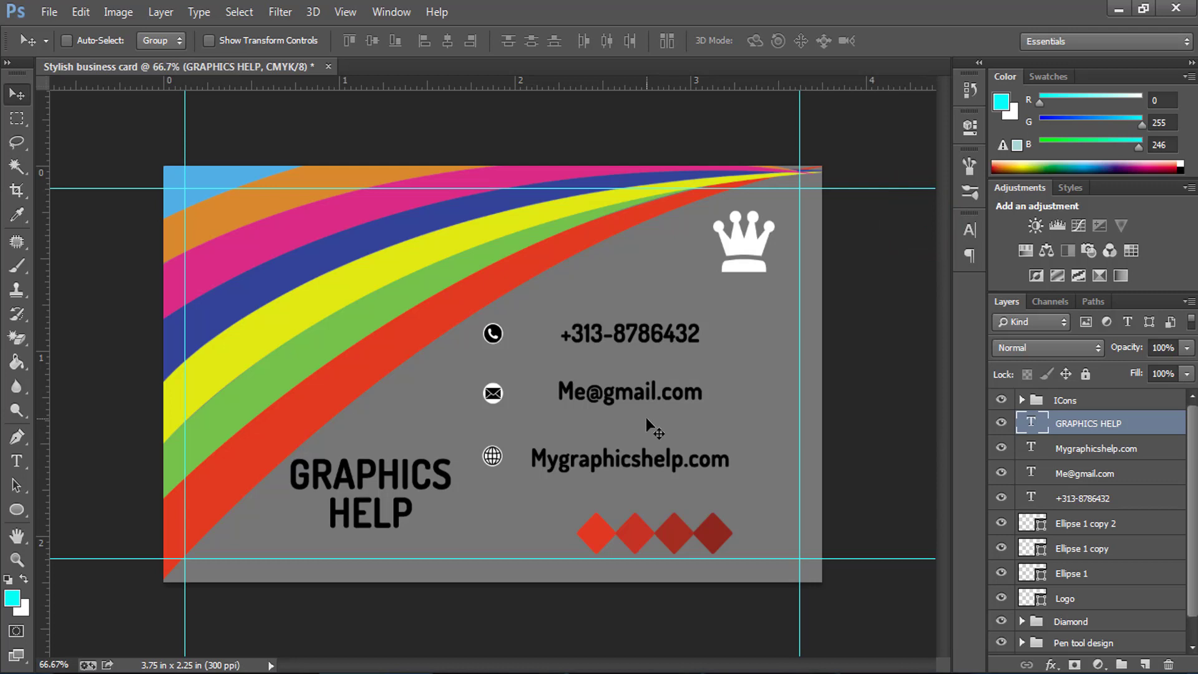
key(Down)
key(Down)
key(Down)
key(Down)
key(Down)
key(Down)
key(Down)
key(Down)
key(Down)
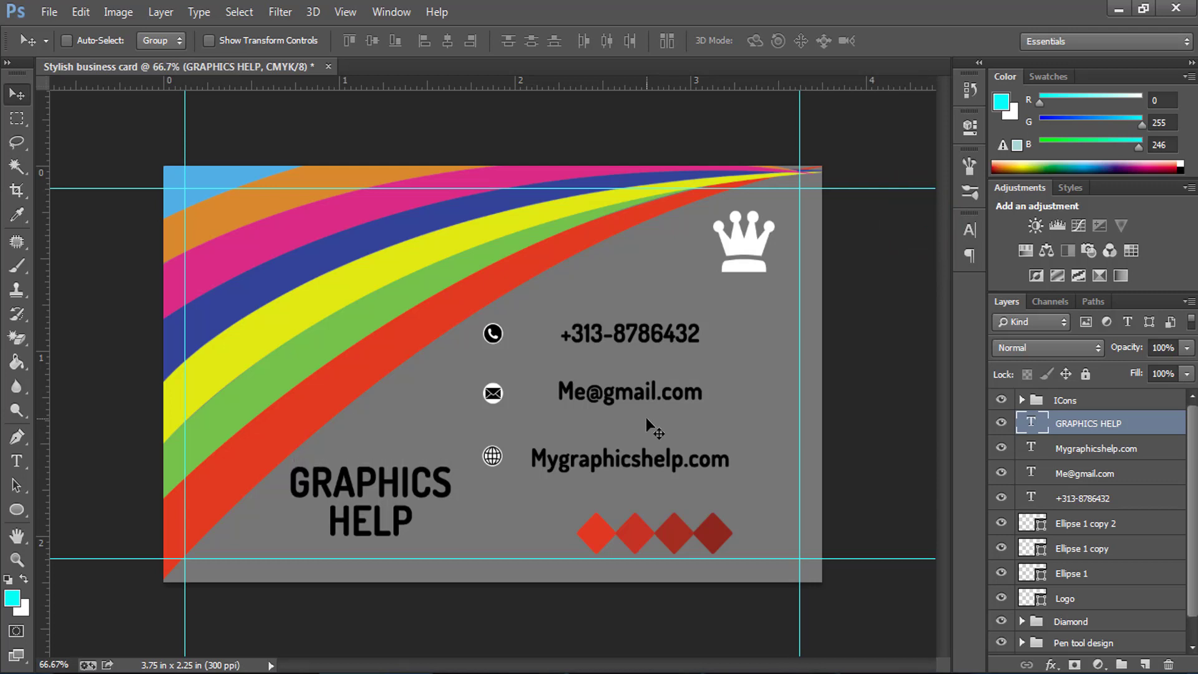
drag(392, 510, 388, 513)
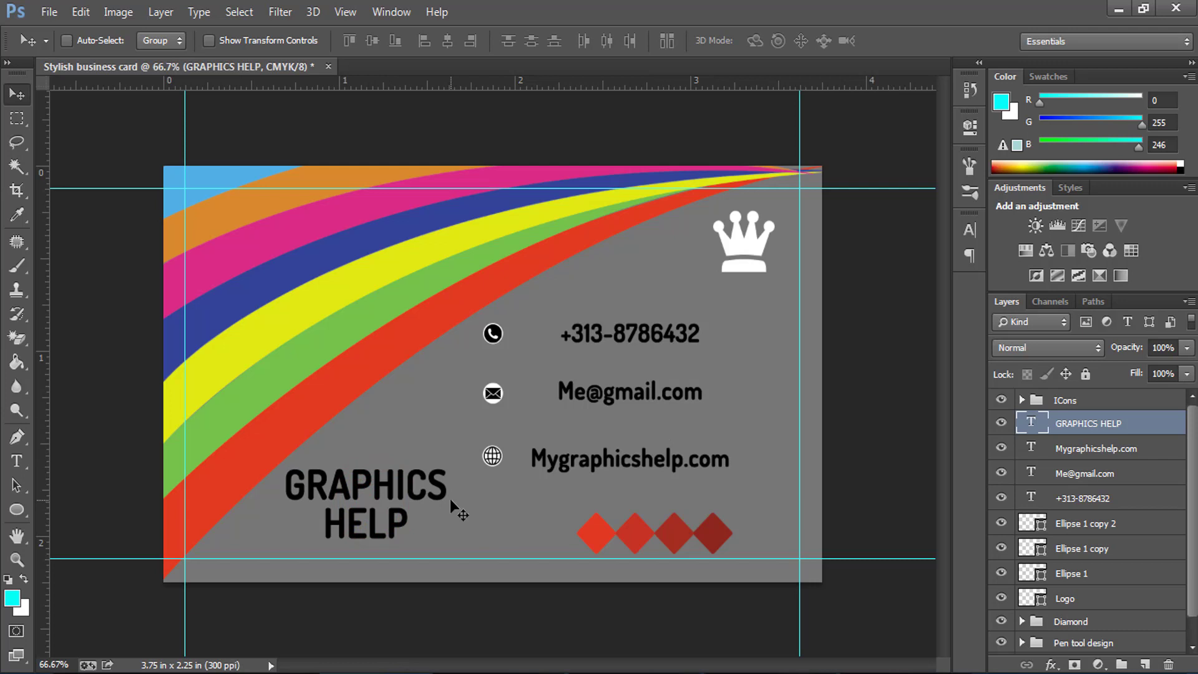
scroll(1183, 493, down, 1)
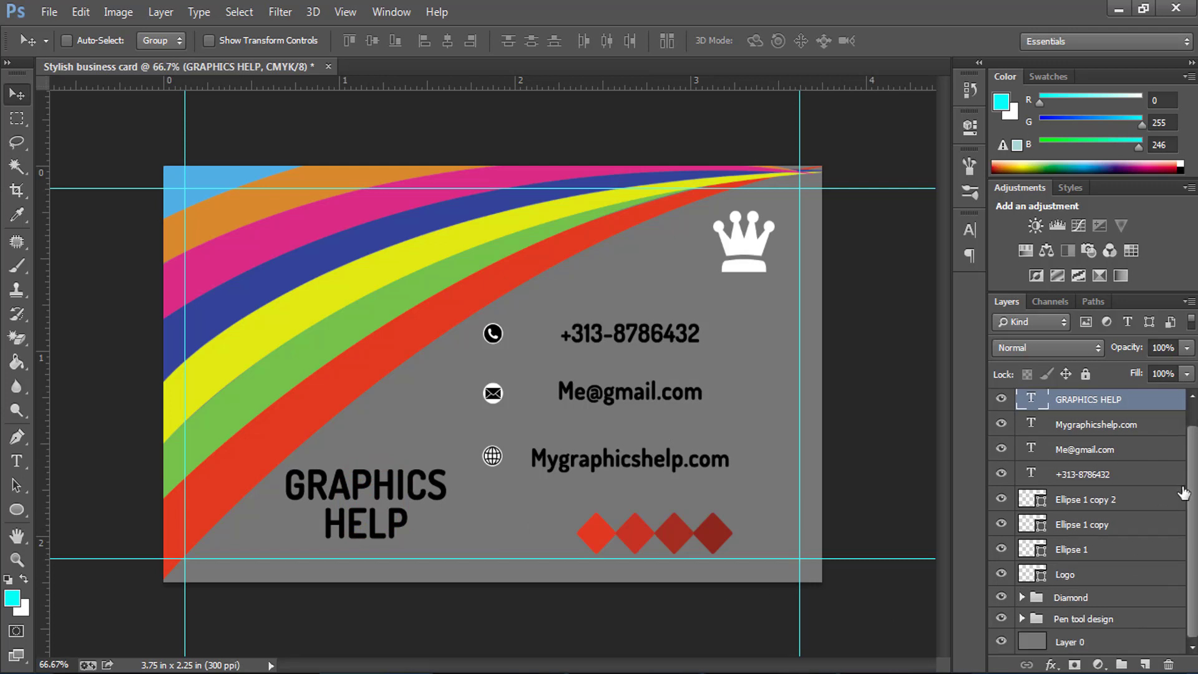
Step: Give background Layer 0 a light grey #d4d3d3 Color Overlay layer style
click(1068, 641)
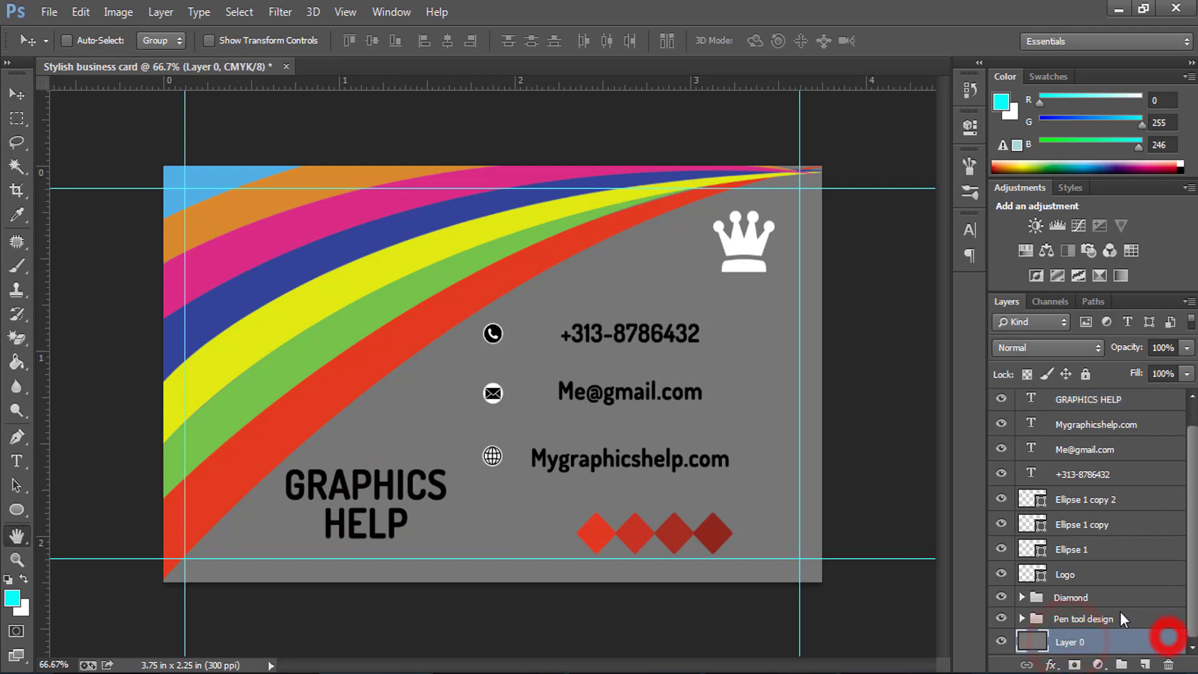
double_click(1164, 641)
click(521, 434)
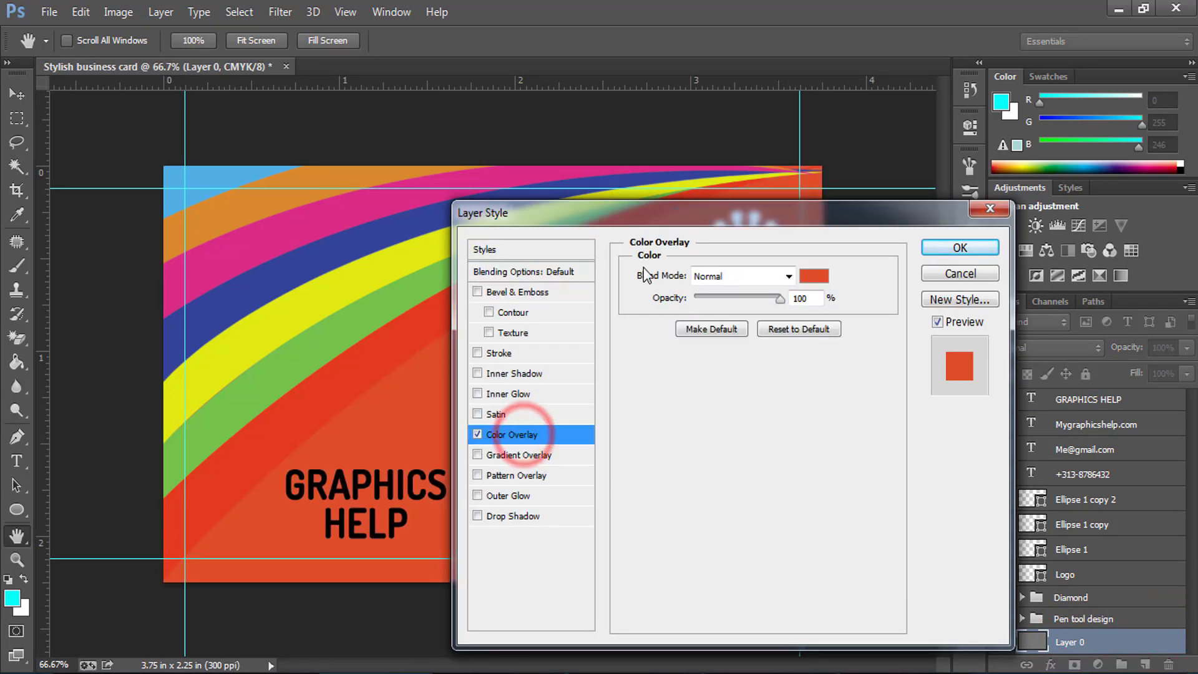
drag(696, 226, 812, 249)
click(930, 300)
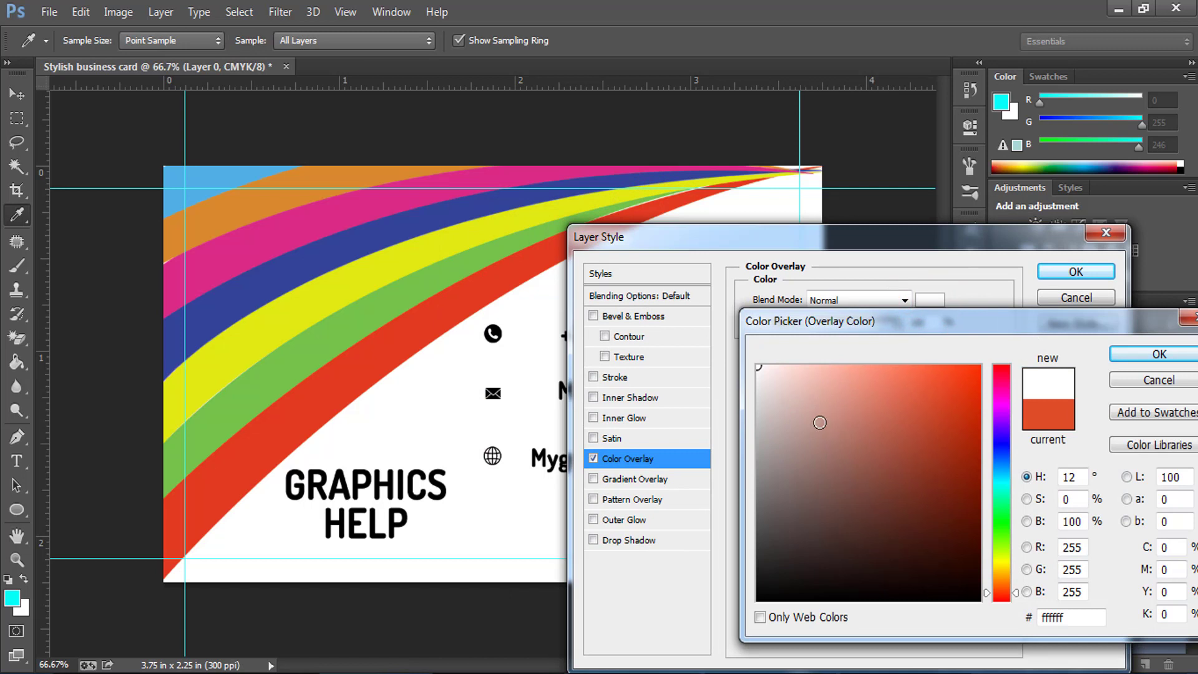
click(762, 395)
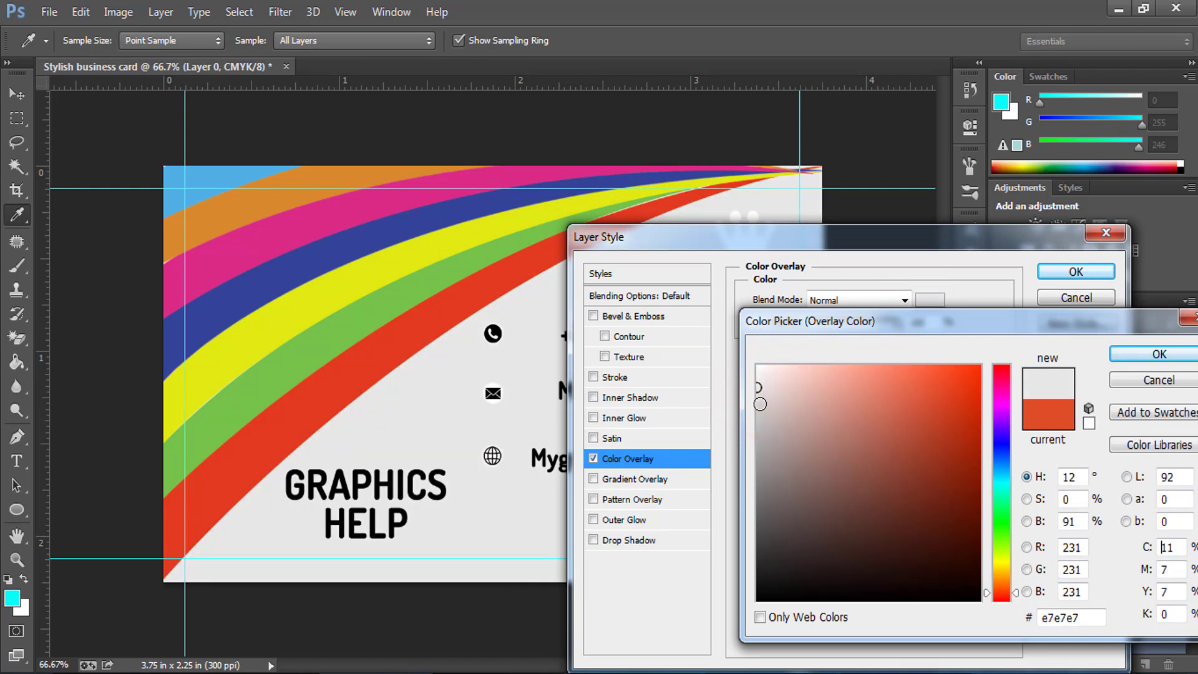
click(760, 403)
click(1166, 352)
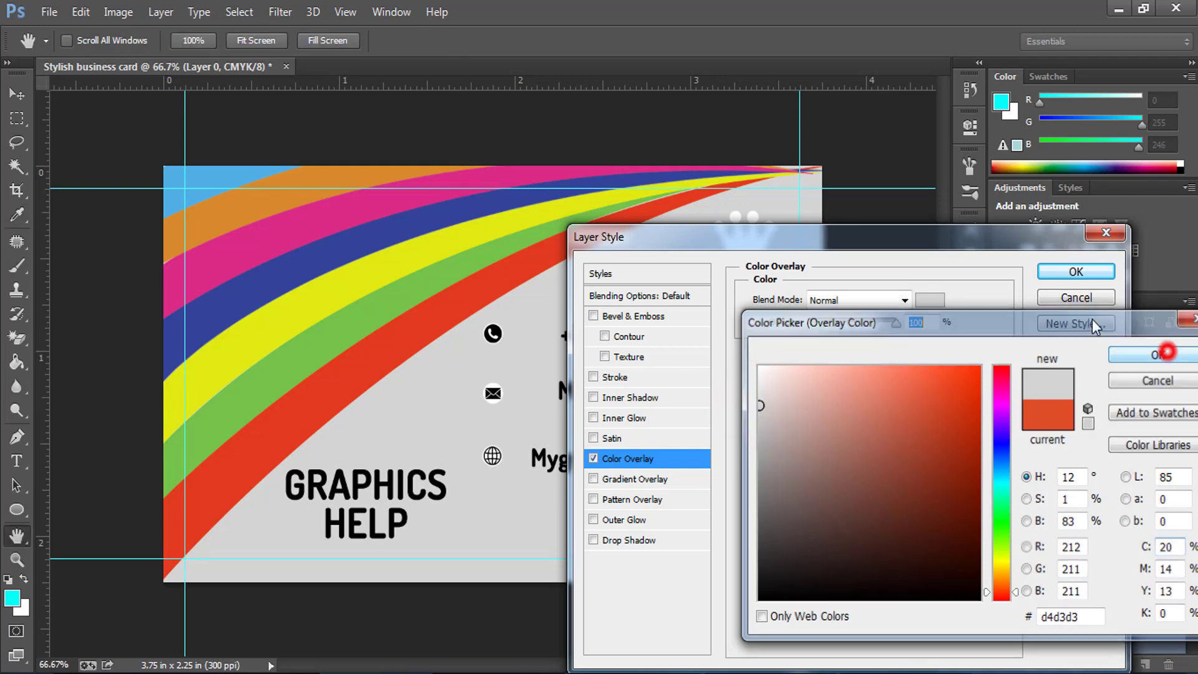
click(1074, 271)
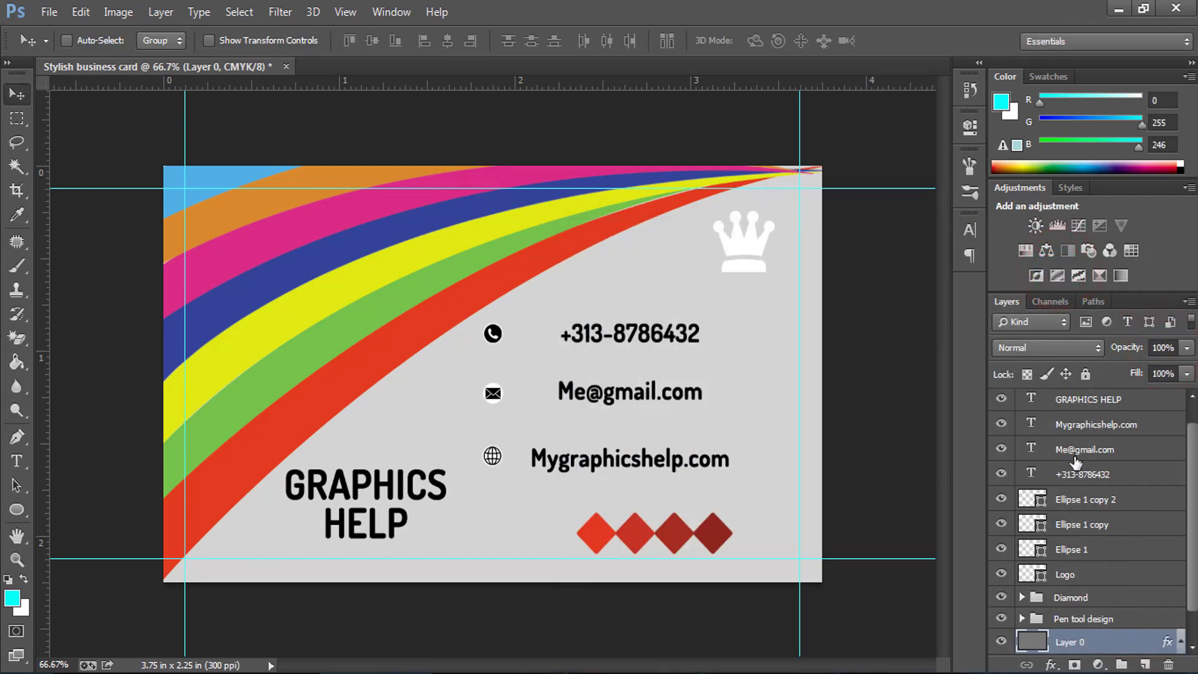
Step: Group the four text layers into a group named tEXT
scroll(1080, 460, up, 1)
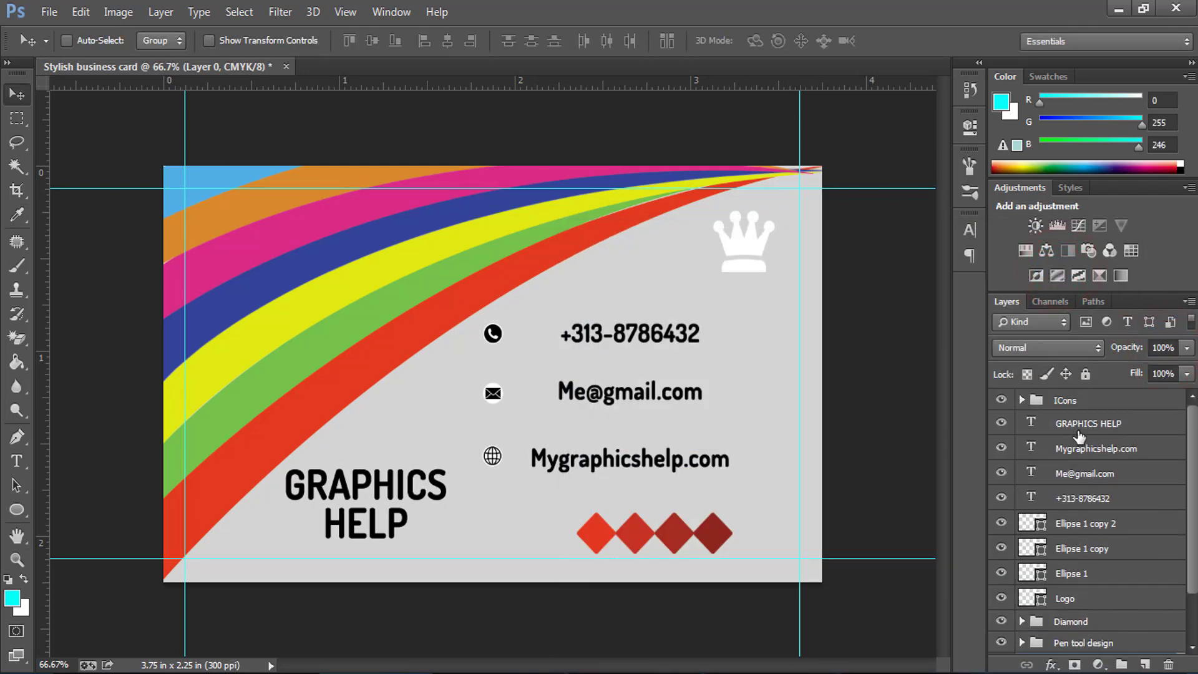
click(1078, 424)
shift+click(1080, 498)
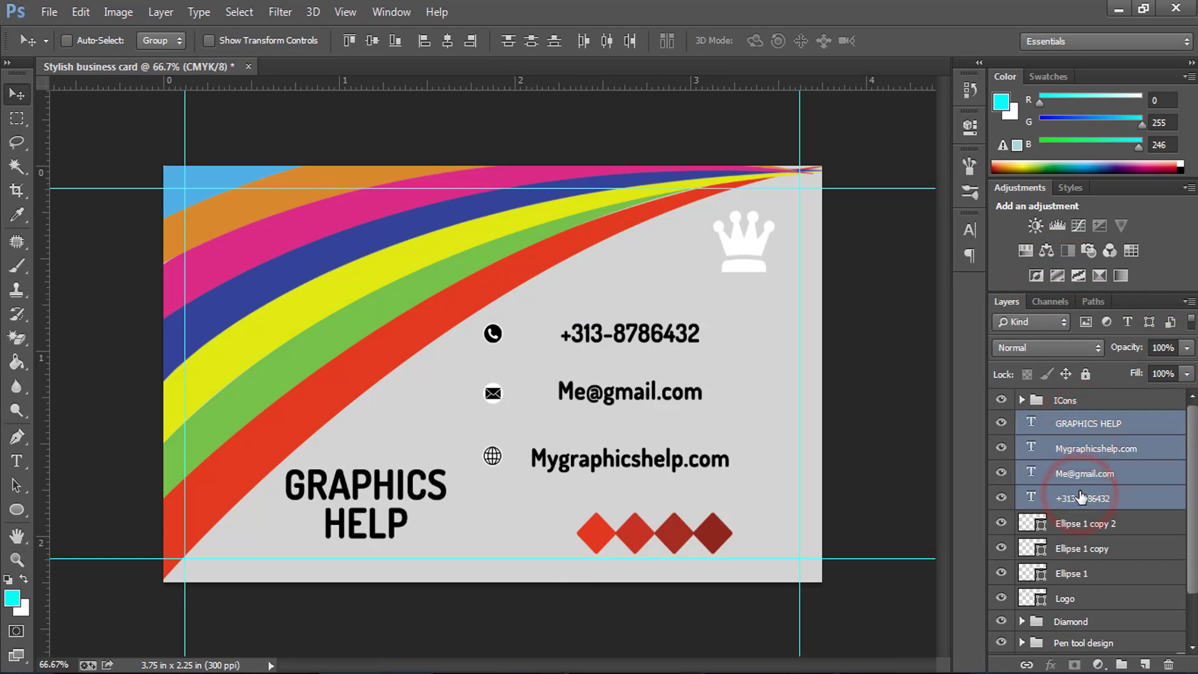
key(ctrl+g)
double_click(1068, 421)
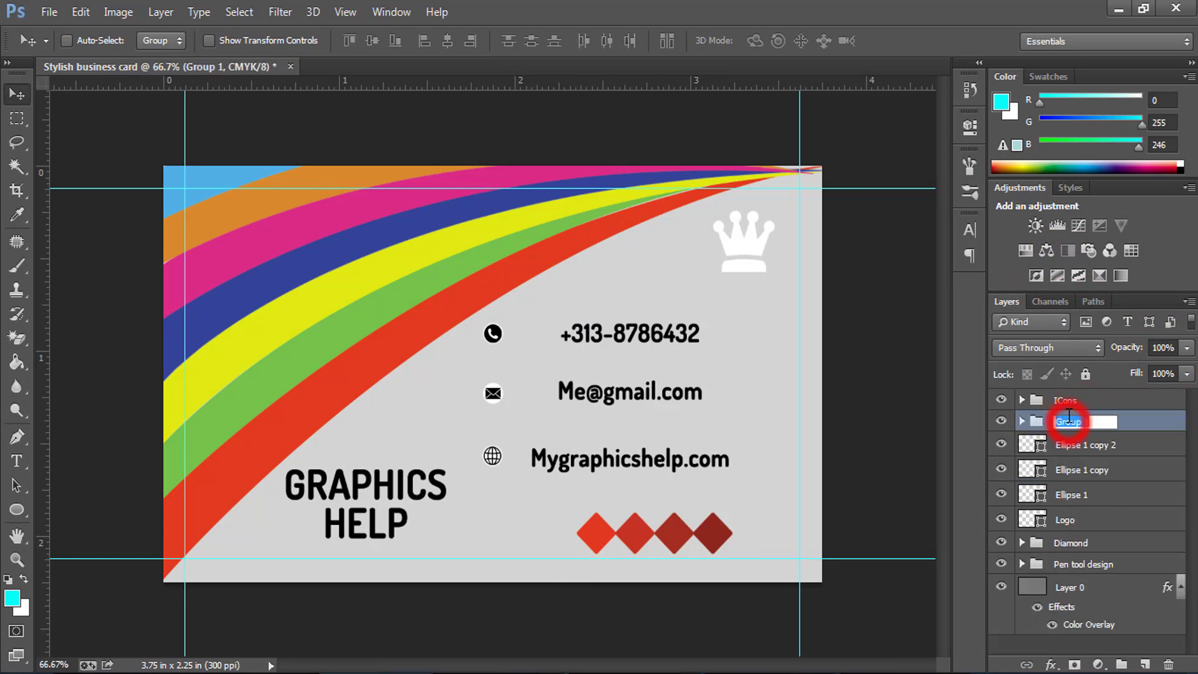
text(te)
key(Return)
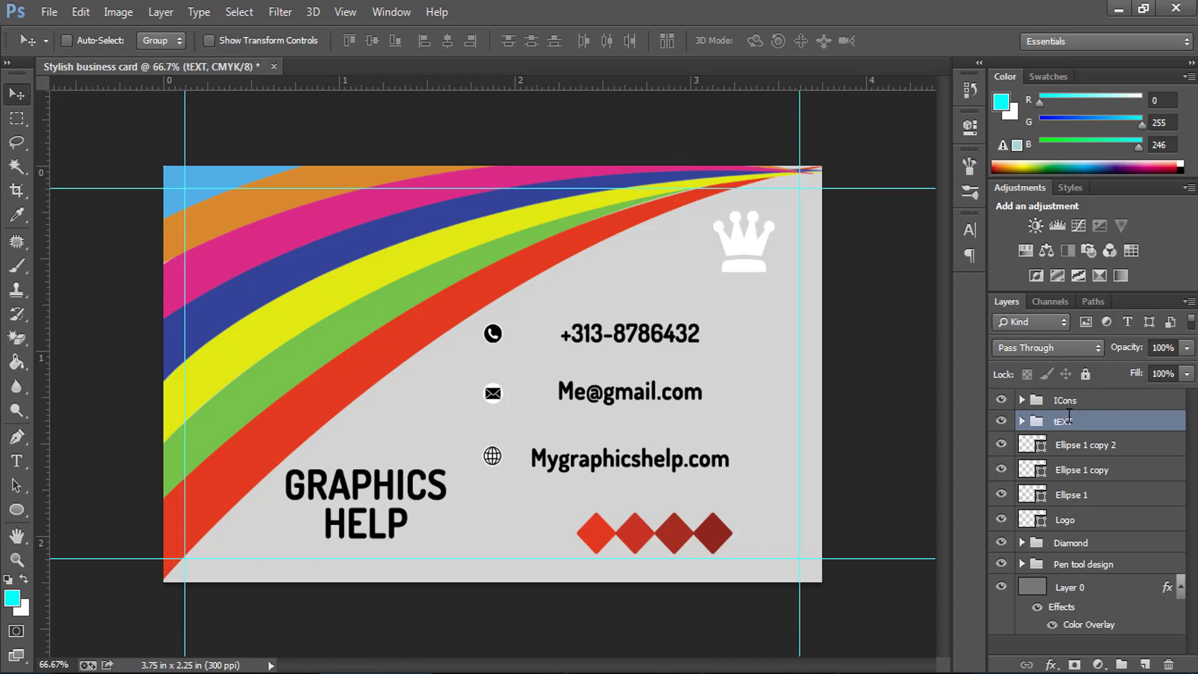
Step: Group the three ellipse layers as Small circles and open the Logo layer's fill colour
click(1070, 447)
click(1085, 495)
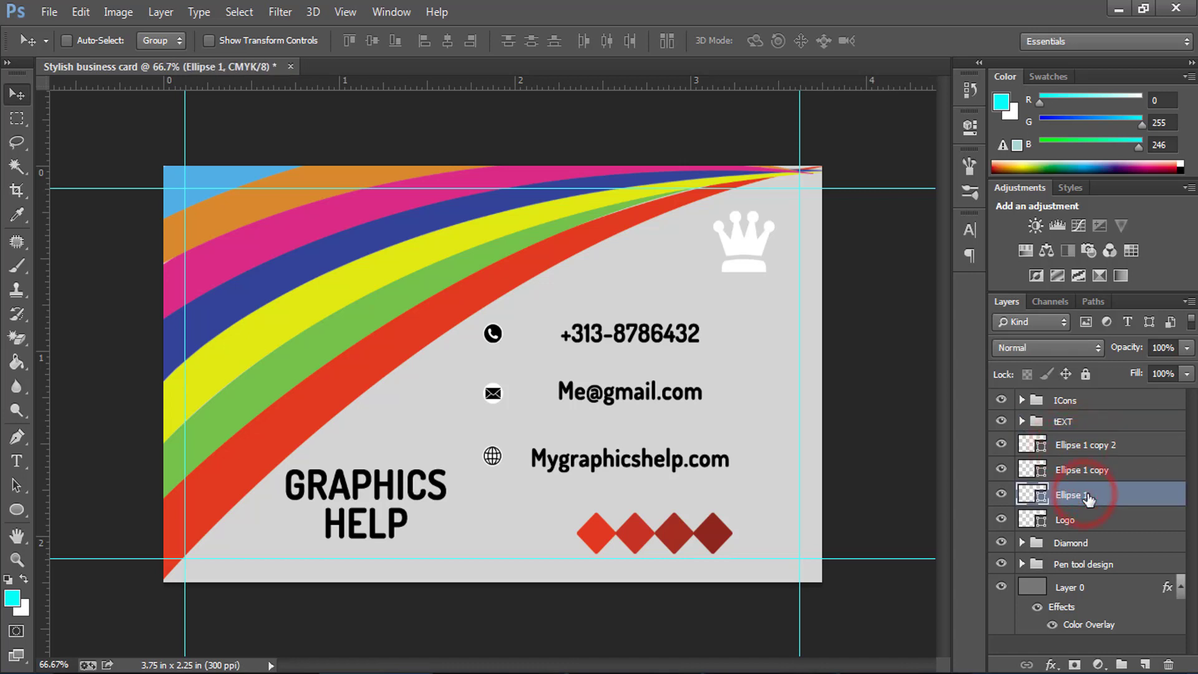
shift+click(1082, 454)
key(ctrl+g)
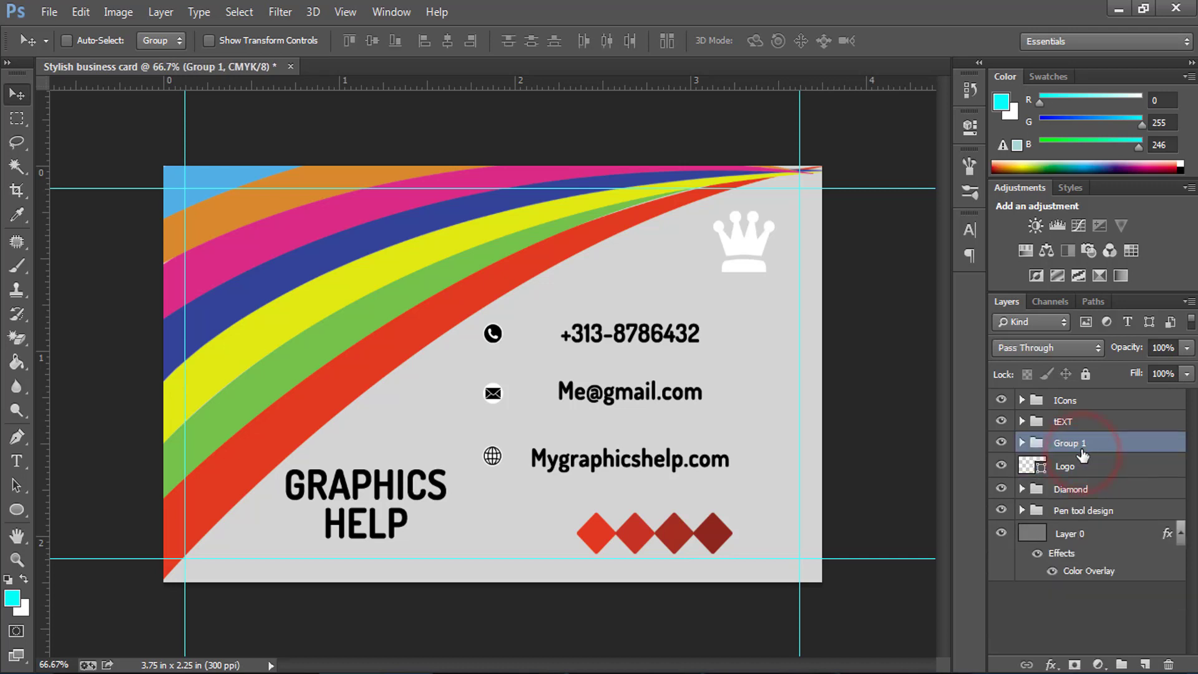
double_click(1068, 443)
text(Small circle)
text(s)
key(Return)
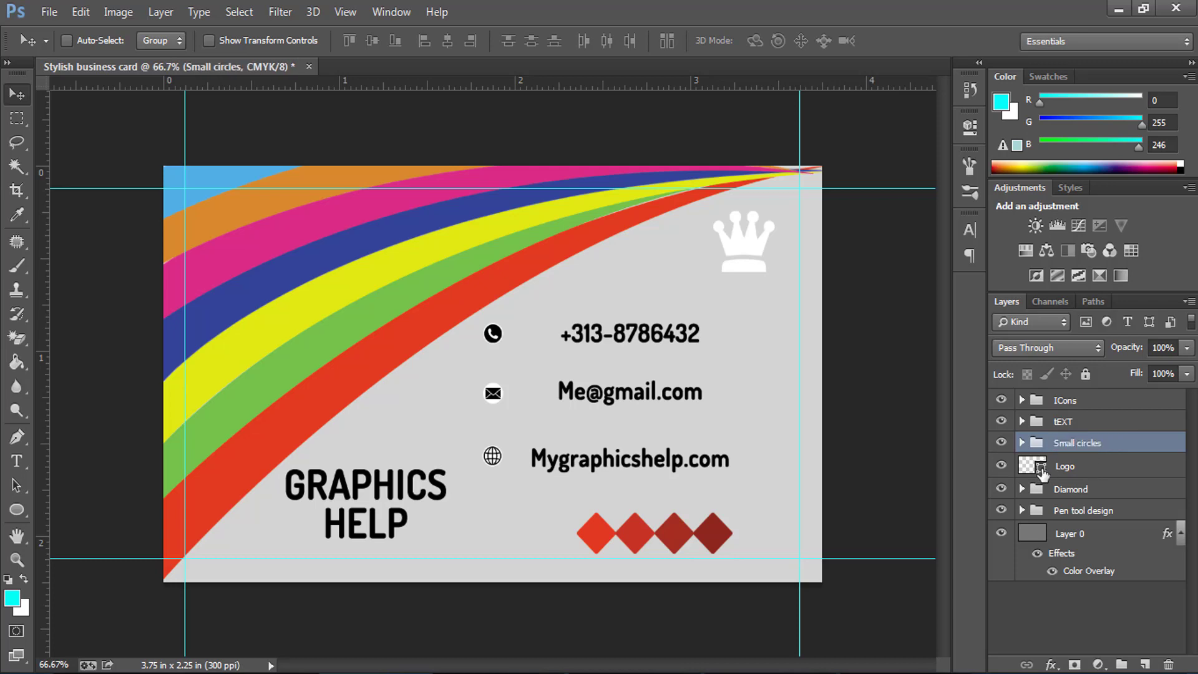
double_click(1040, 473)
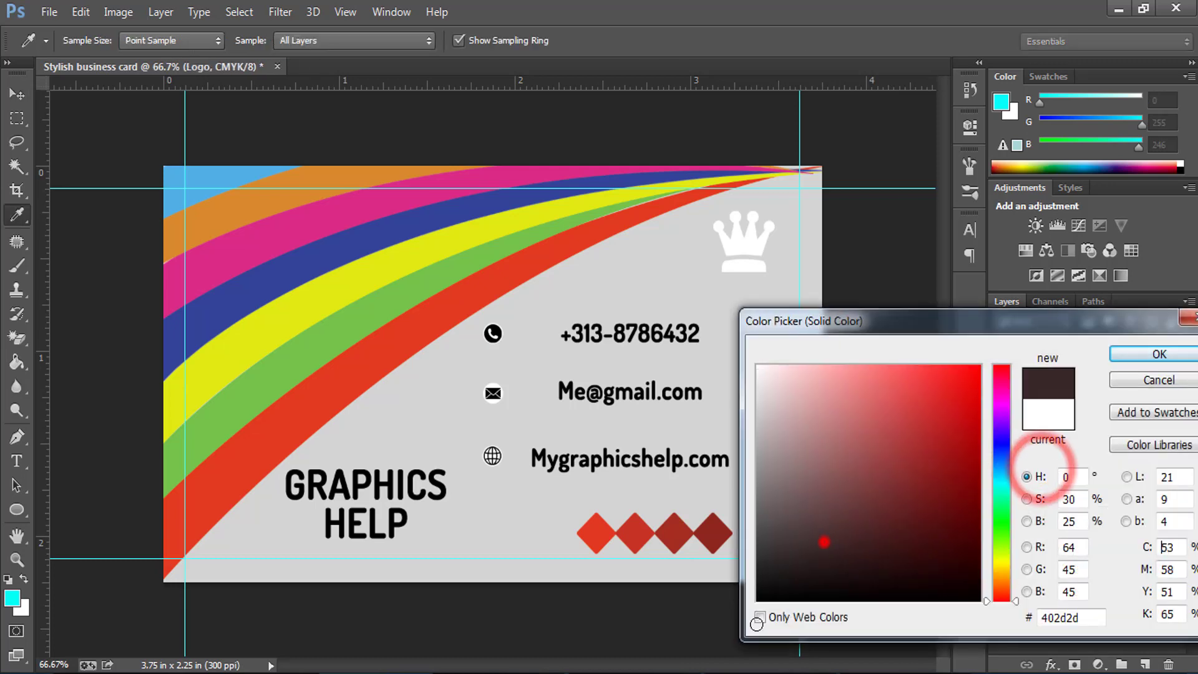
Step: Fill the crown logo near-black (0d0c0c) instead of white
click(758, 600)
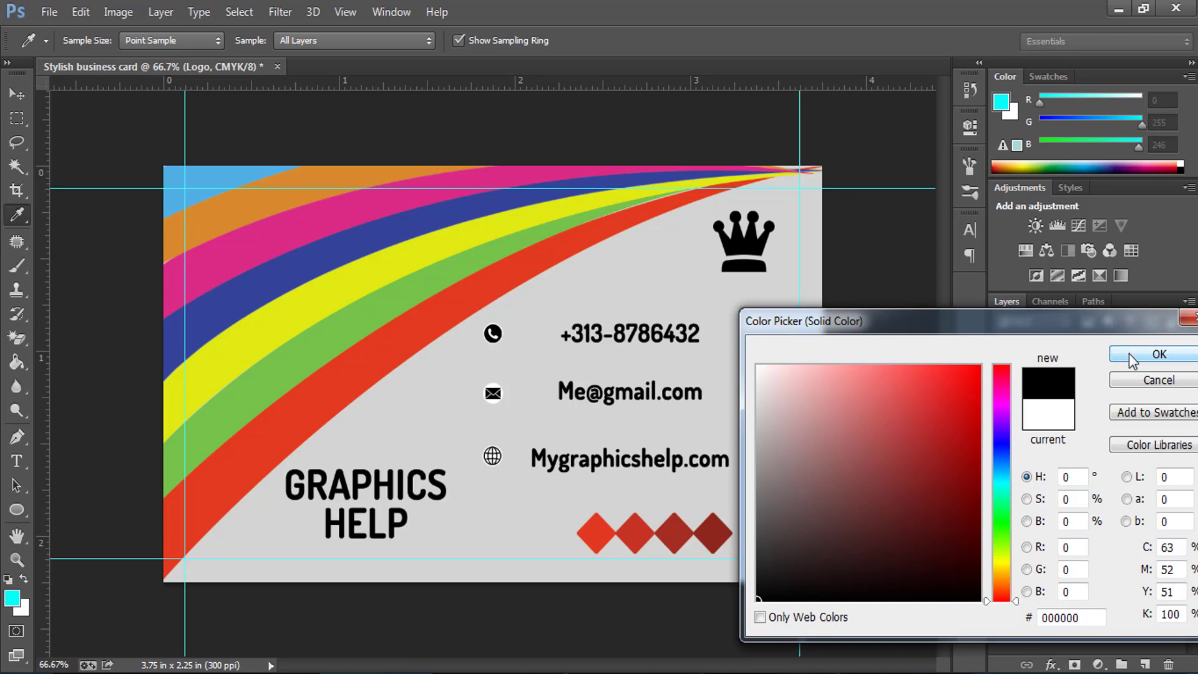
drag(758, 573, 757, 599)
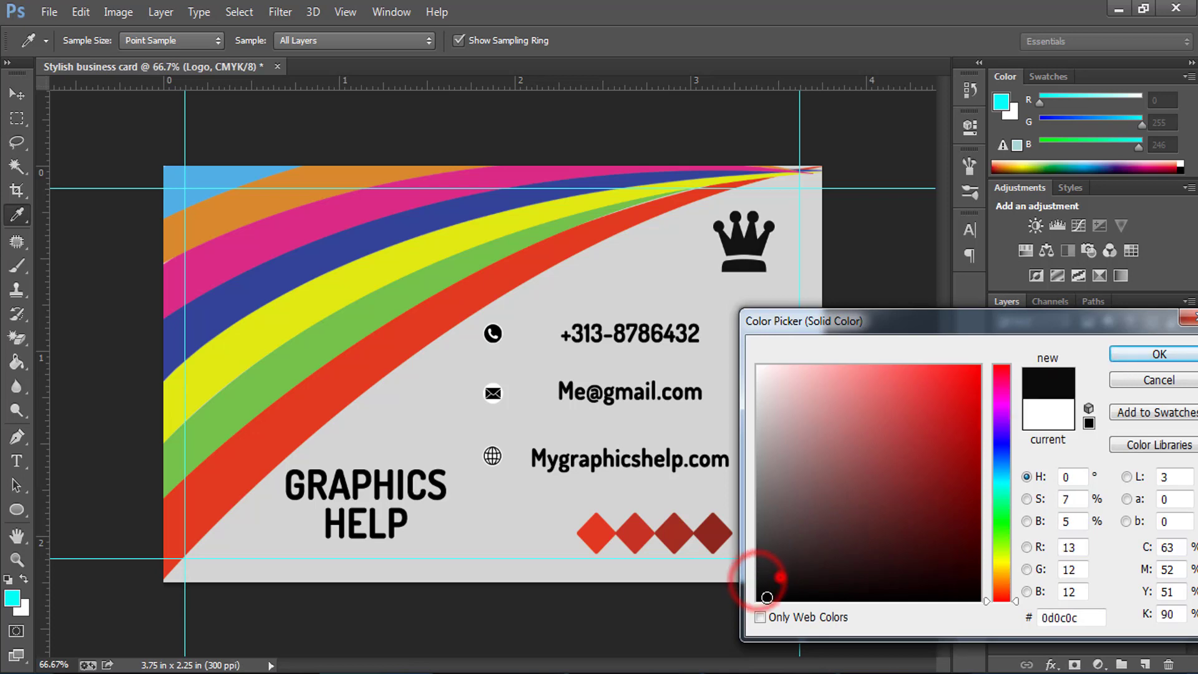
click(1158, 353)
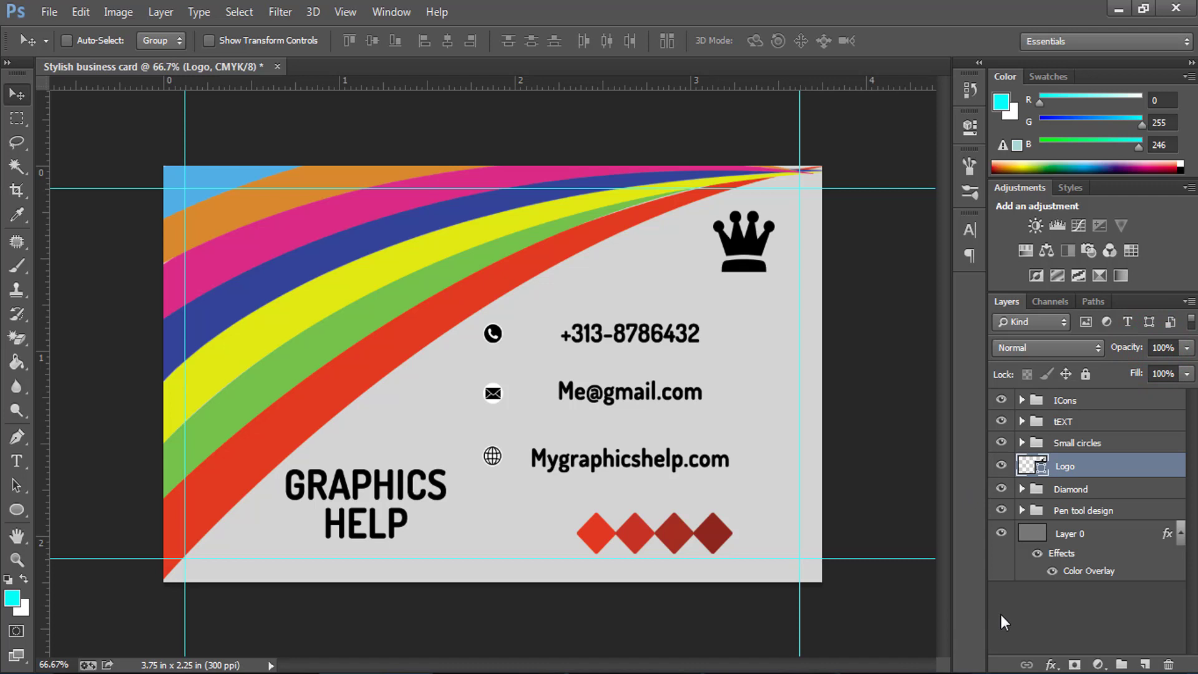
Step: Shift the Diamond group's four red diamonds right and lower near the card's bottom-right corner
click(1050, 492)
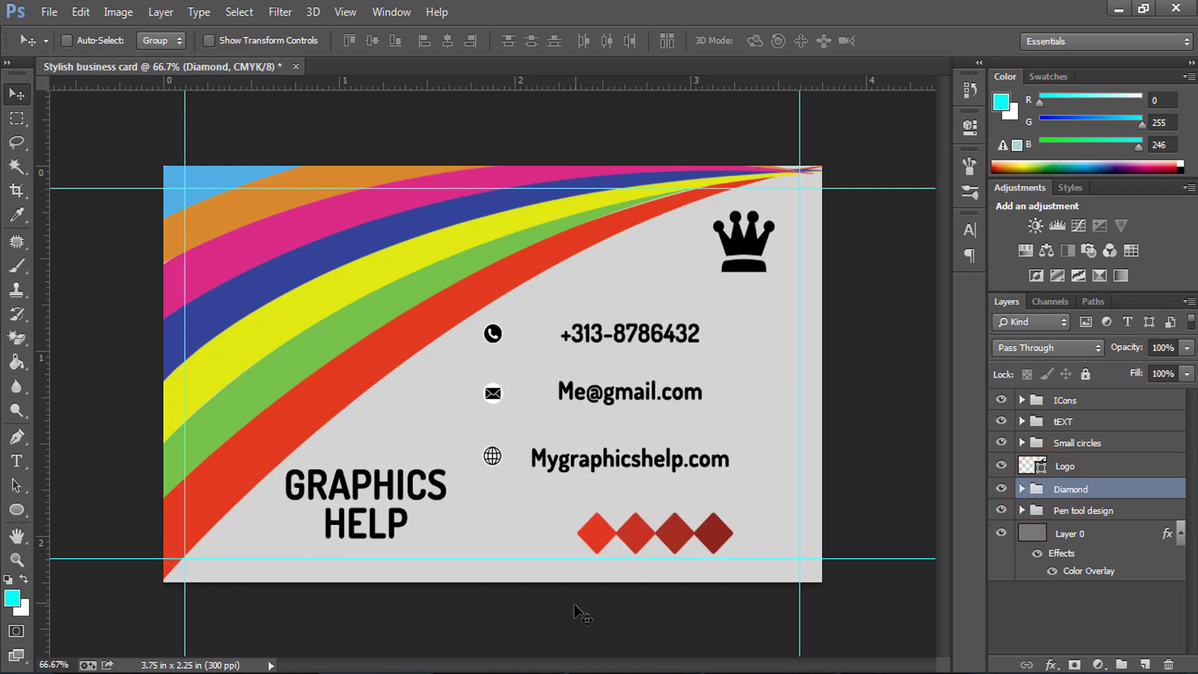
drag(700, 528, 760, 520)
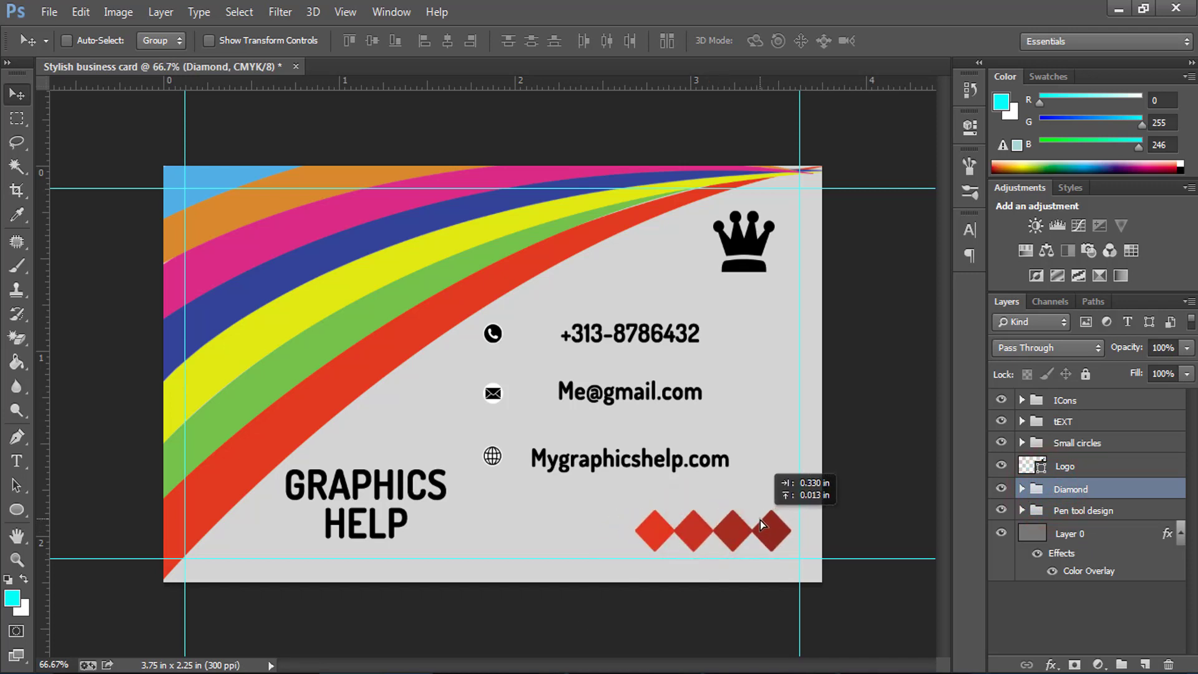
drag(761, 519, 760, 518)
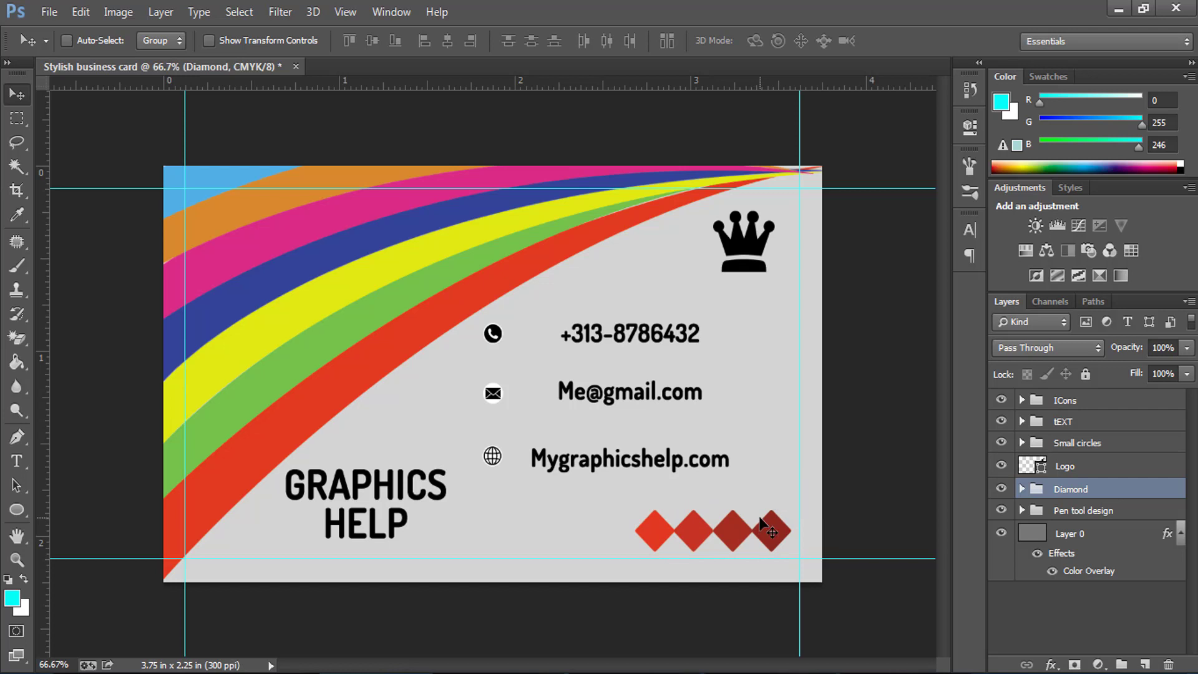
key(Right)
key(Right)
key(Up)
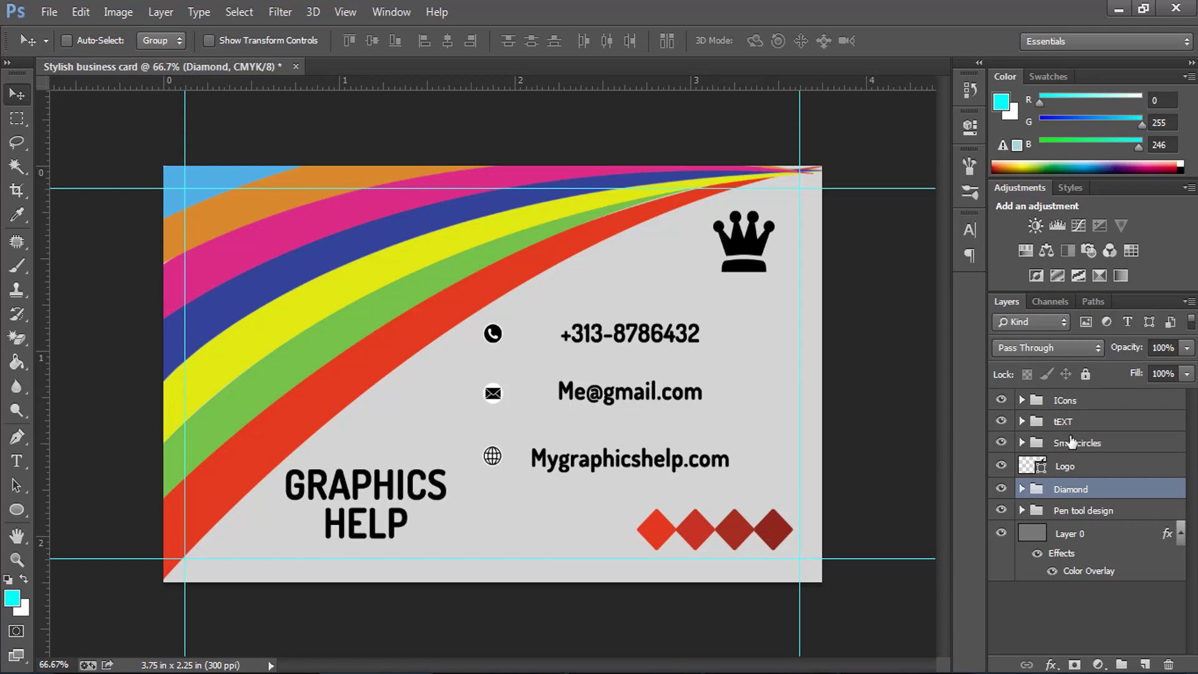
Step: Select the ICons and Small circles groups and try a free transform, cancelling the distorted result
click(1062, 404)
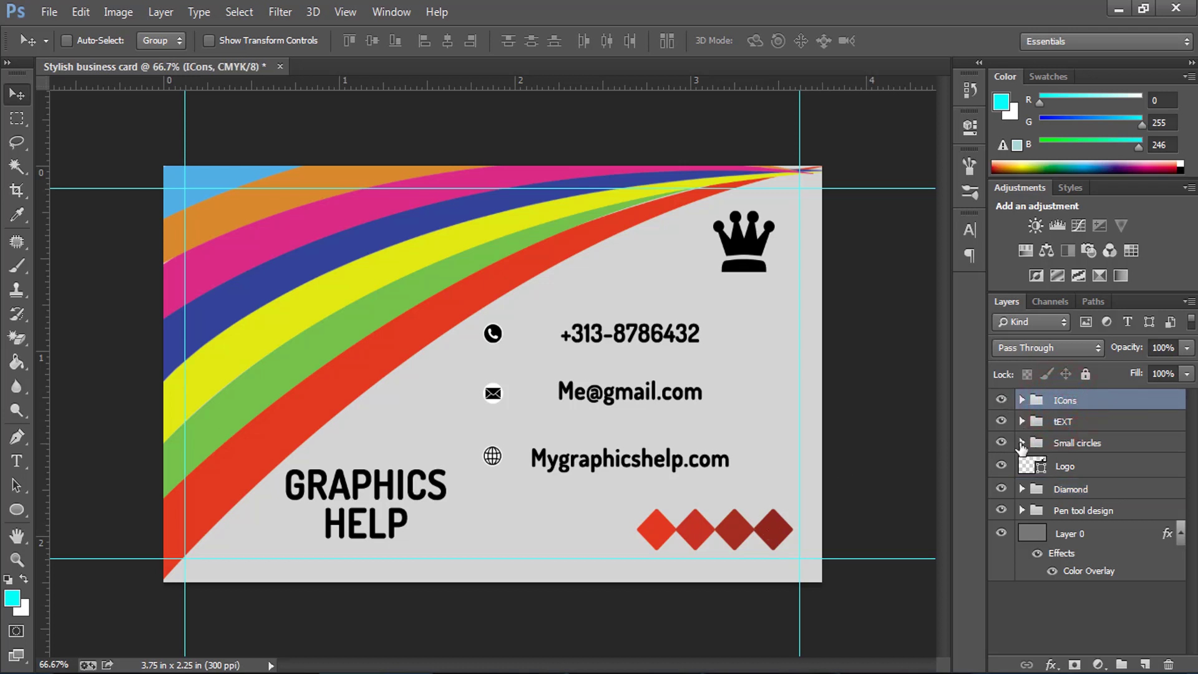
shift+click(1056, 442)
click(1065, 442)
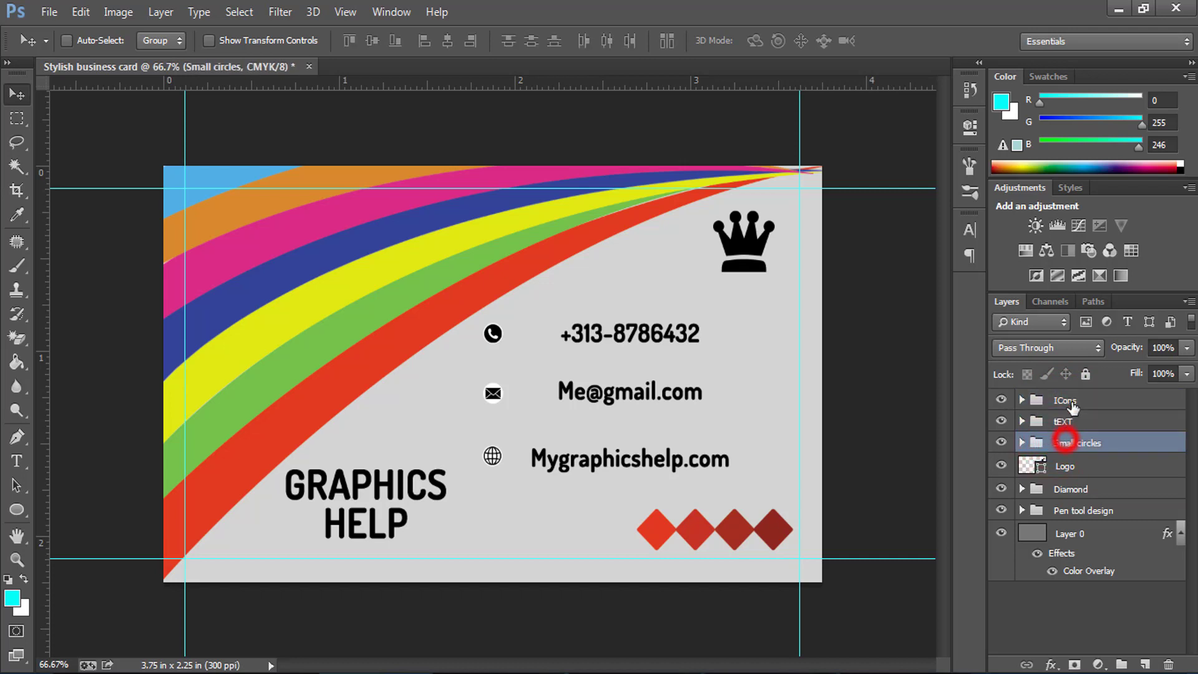
ctrl+click(1065, 400)
key(ctrl+t)
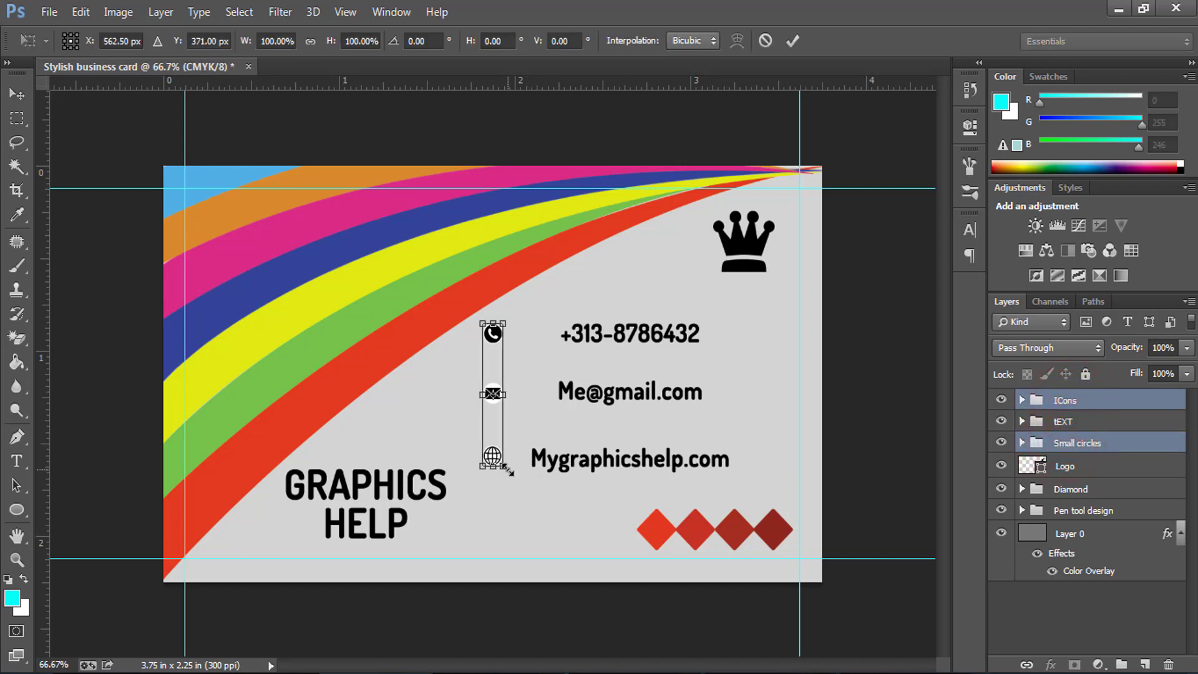
drag(505, 467, 518, 486)
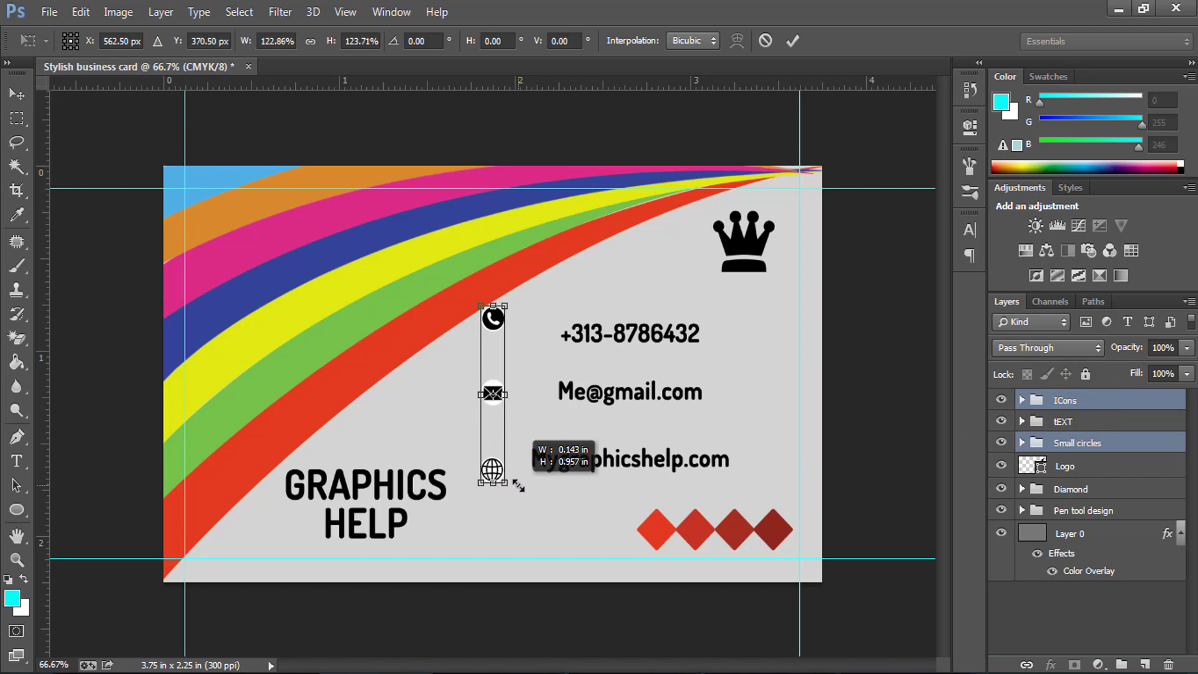
drag(507, 394, 517, 395)
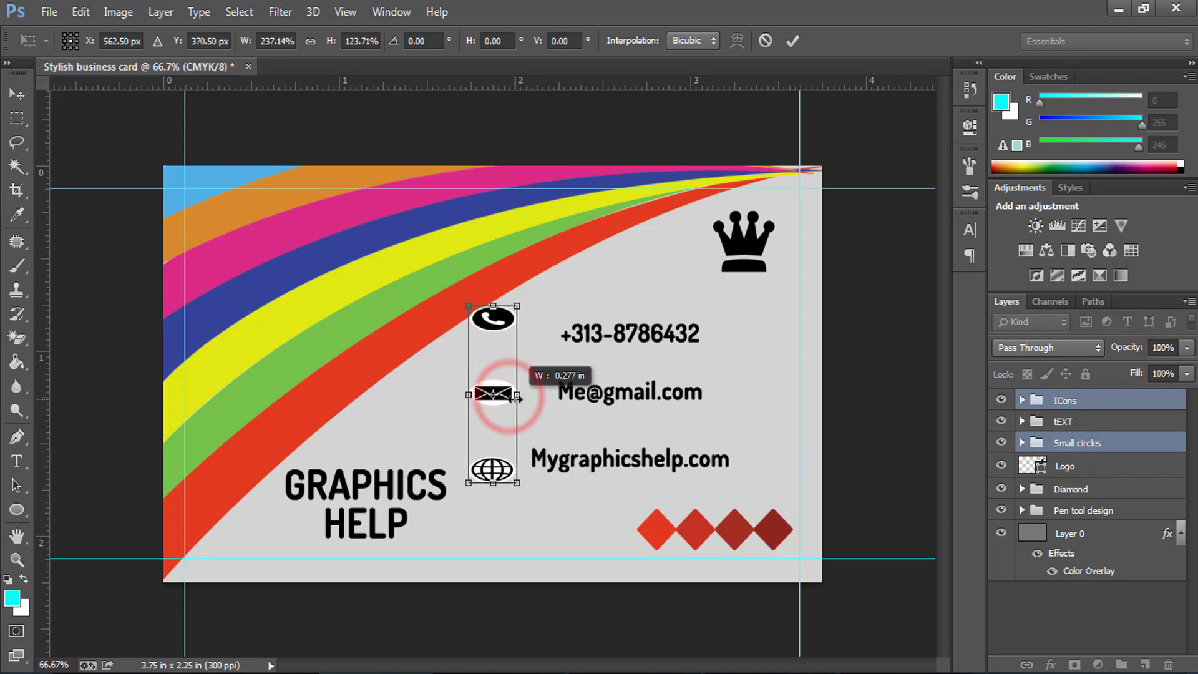
drag(495, 485, 496, 493)
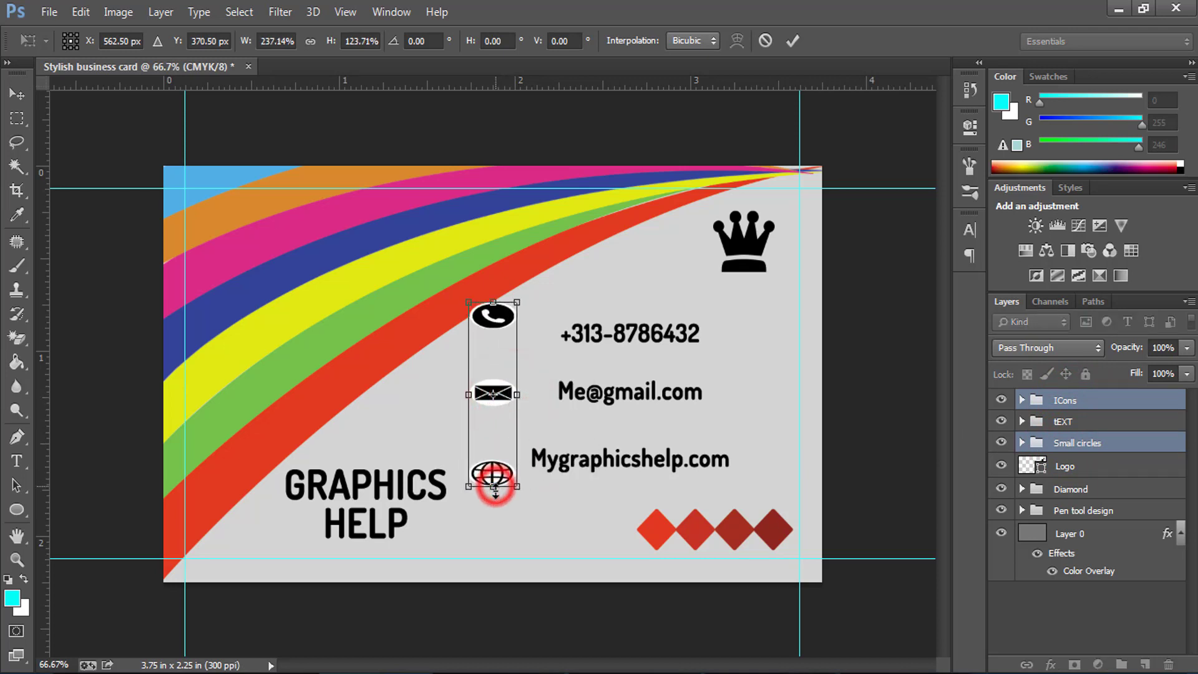
key(Escape)
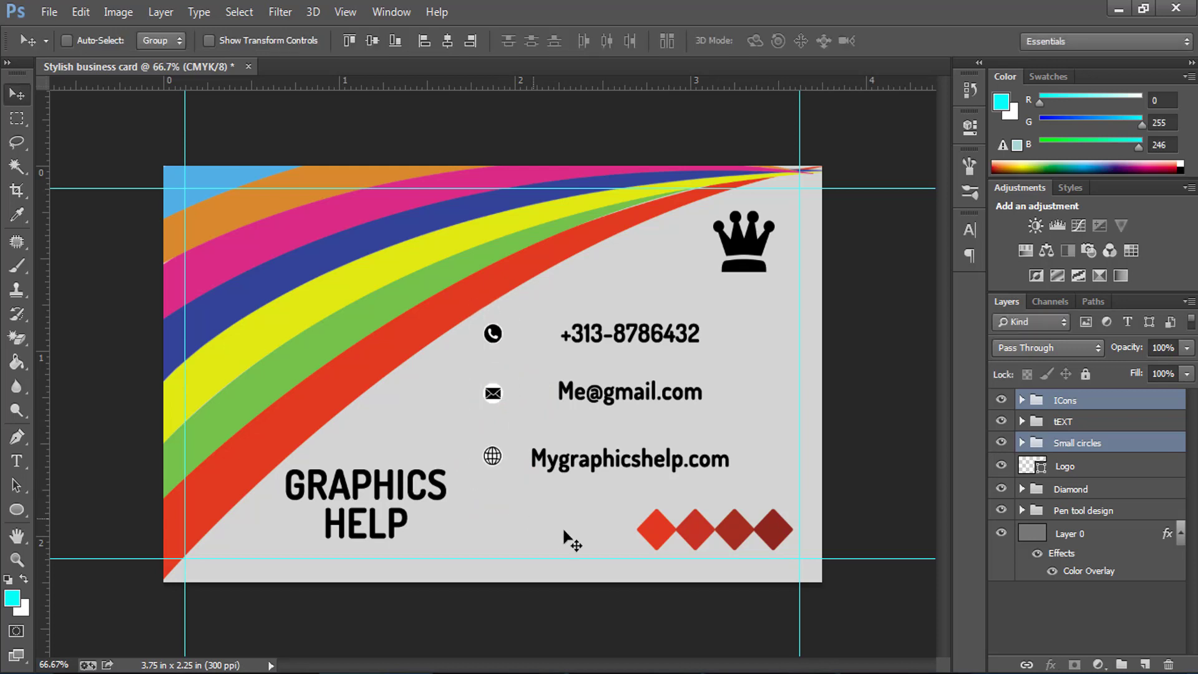
Step: Scale the icons and their white circles proportionally to 160% and commit
key(ctrl+t)
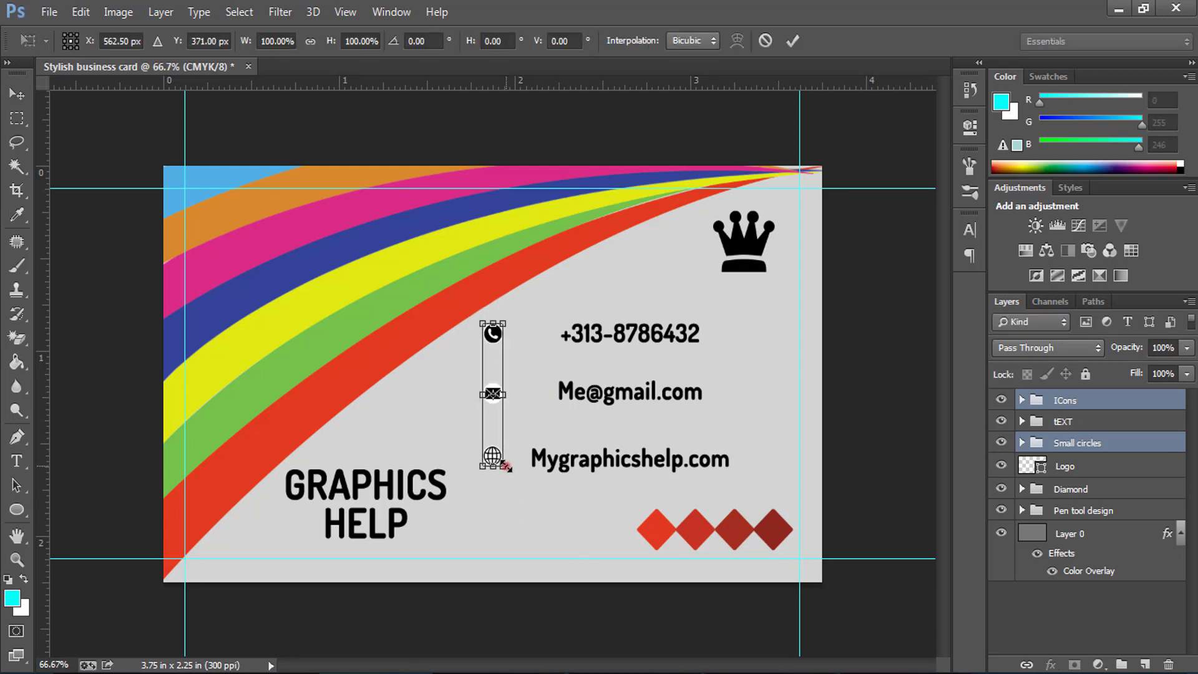
drag(505, 466, 523, 496)
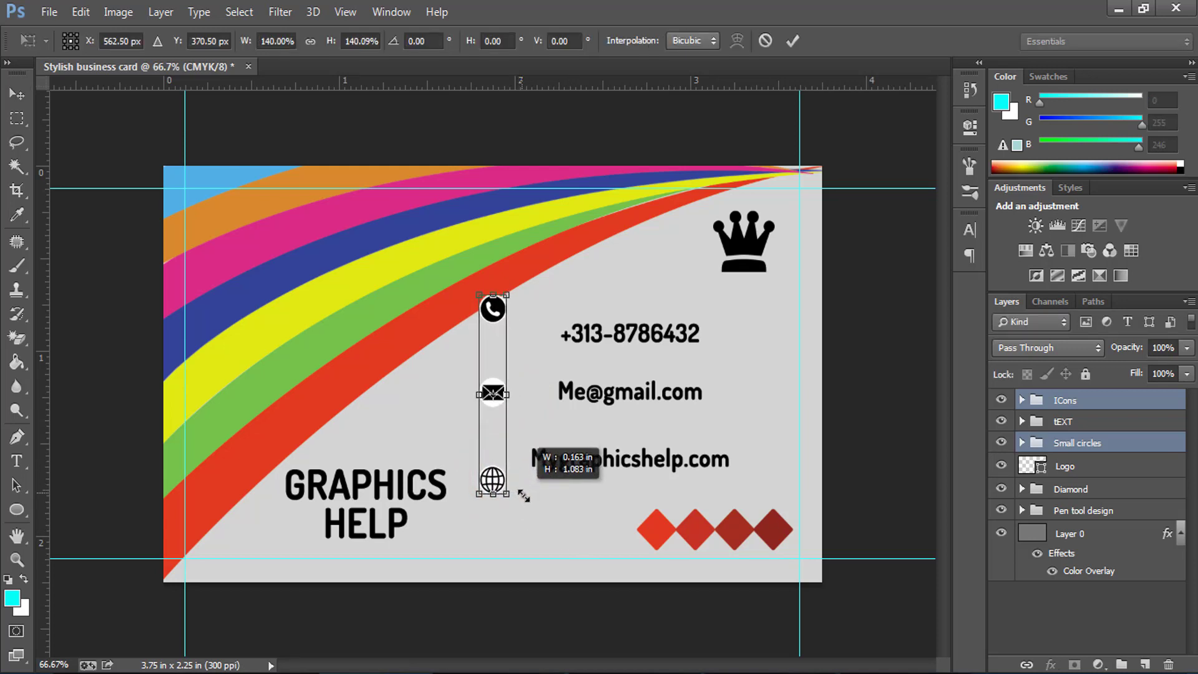
drag(523, 496, 527, 511)
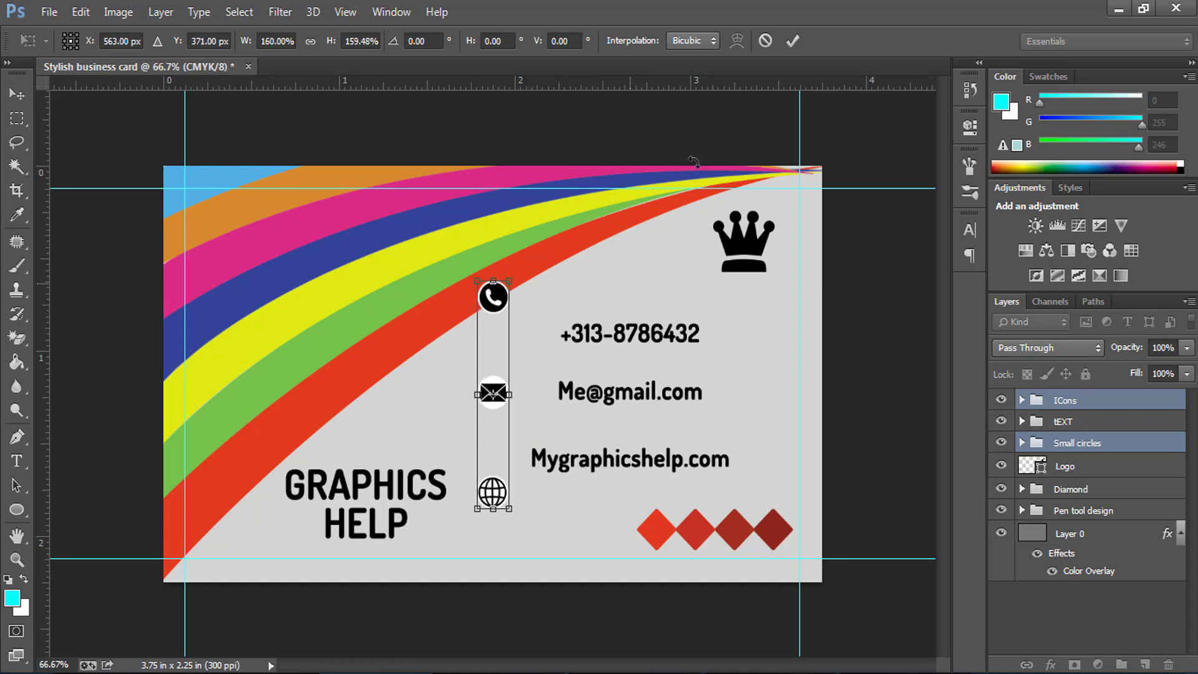
click(792, 42)
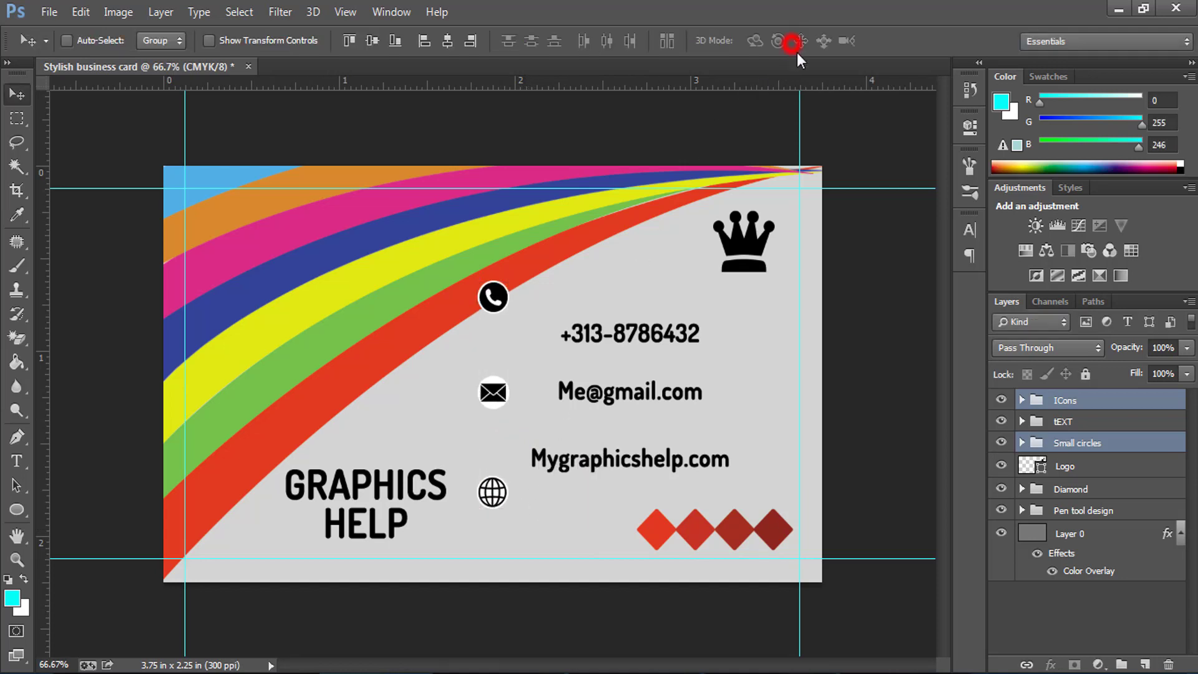
Step: Move the phone icon and its circle beside the phone number and add a vertical guide along the icons' left edge
click(1024, 425)
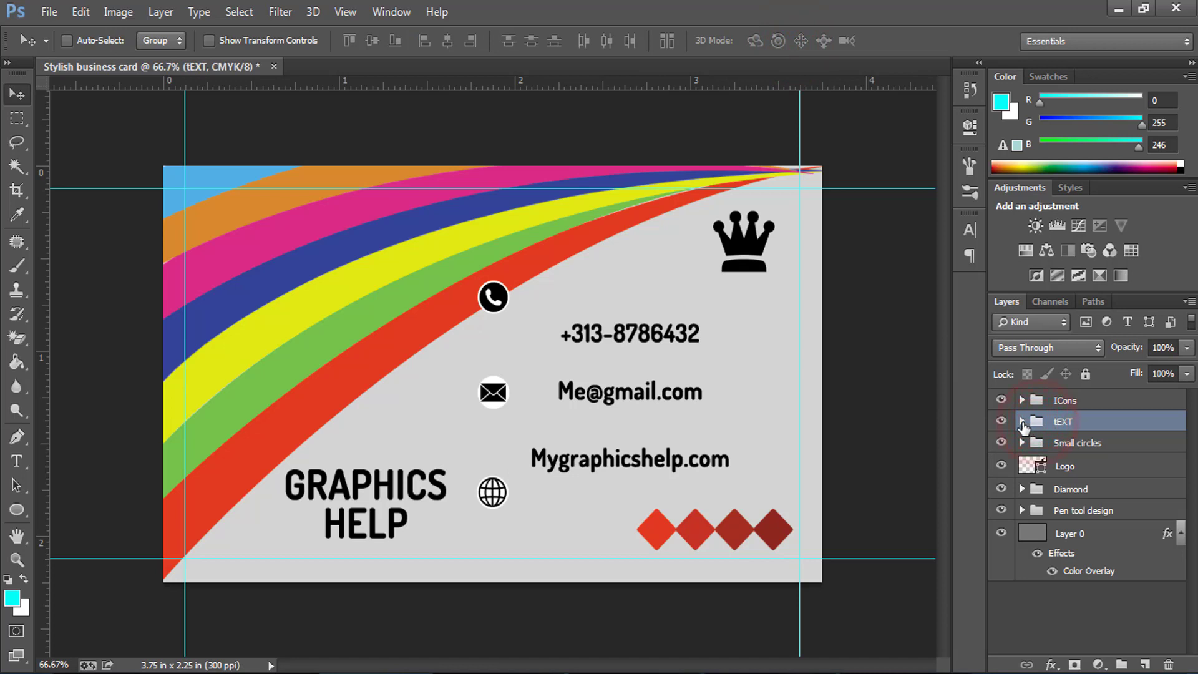
click(1022, 443)
click(1021, 400)
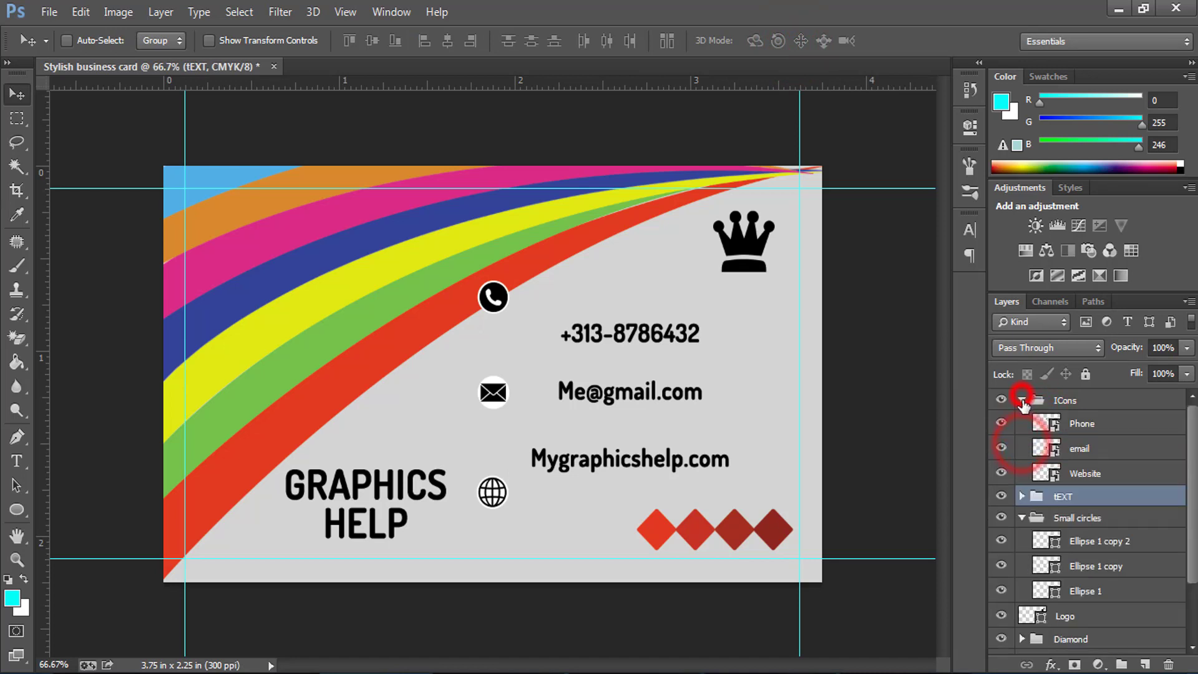
click(1082, 424)
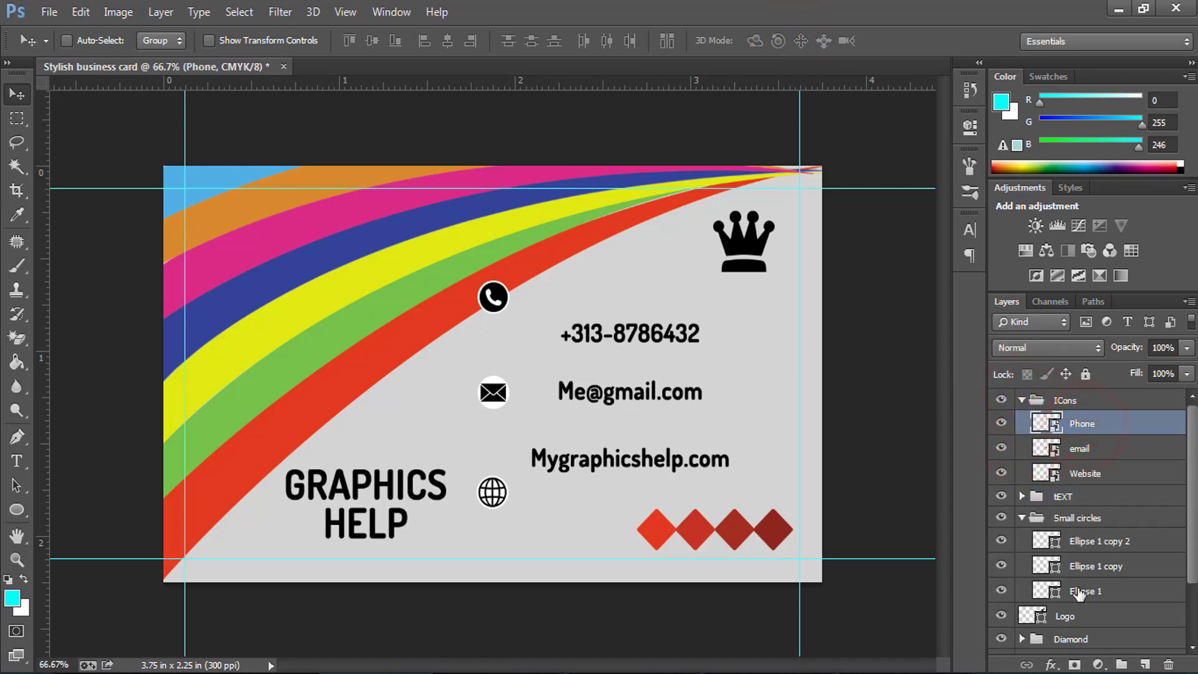
ctrl+click(1078, 591)
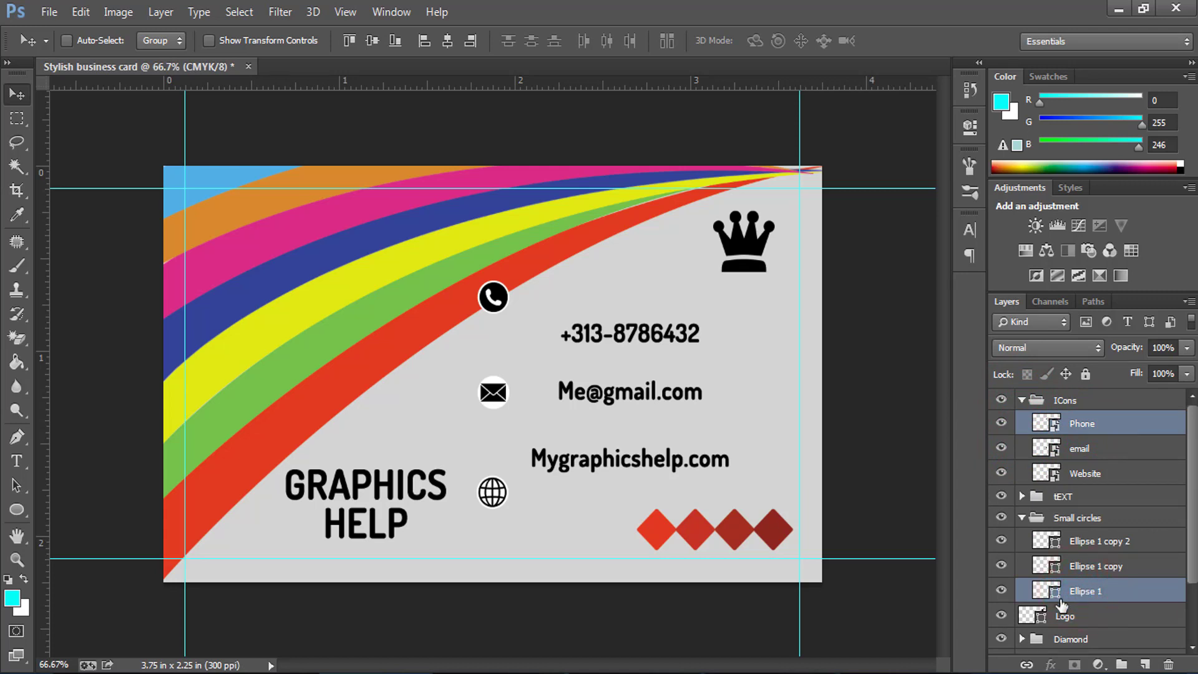
drag(492, 303, 492, 329)
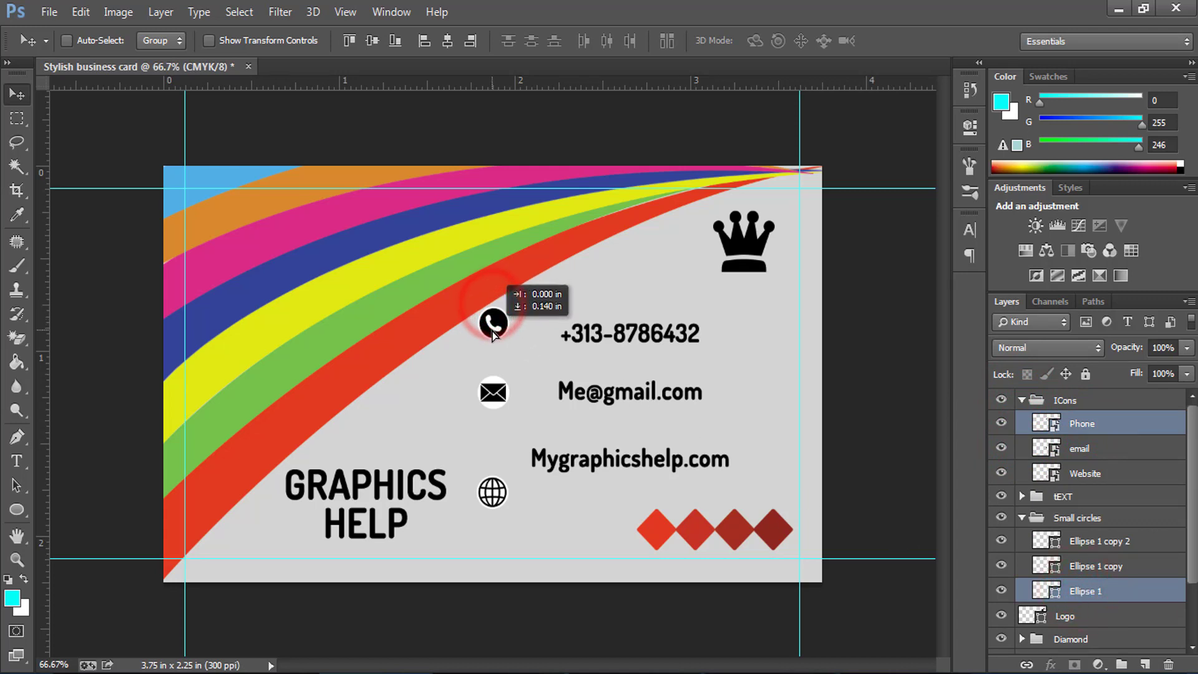
mouse_move(43, 303)
mouse_down()
mouse_move(477, 331)
mouse_move(496, 347)
mouse_up()
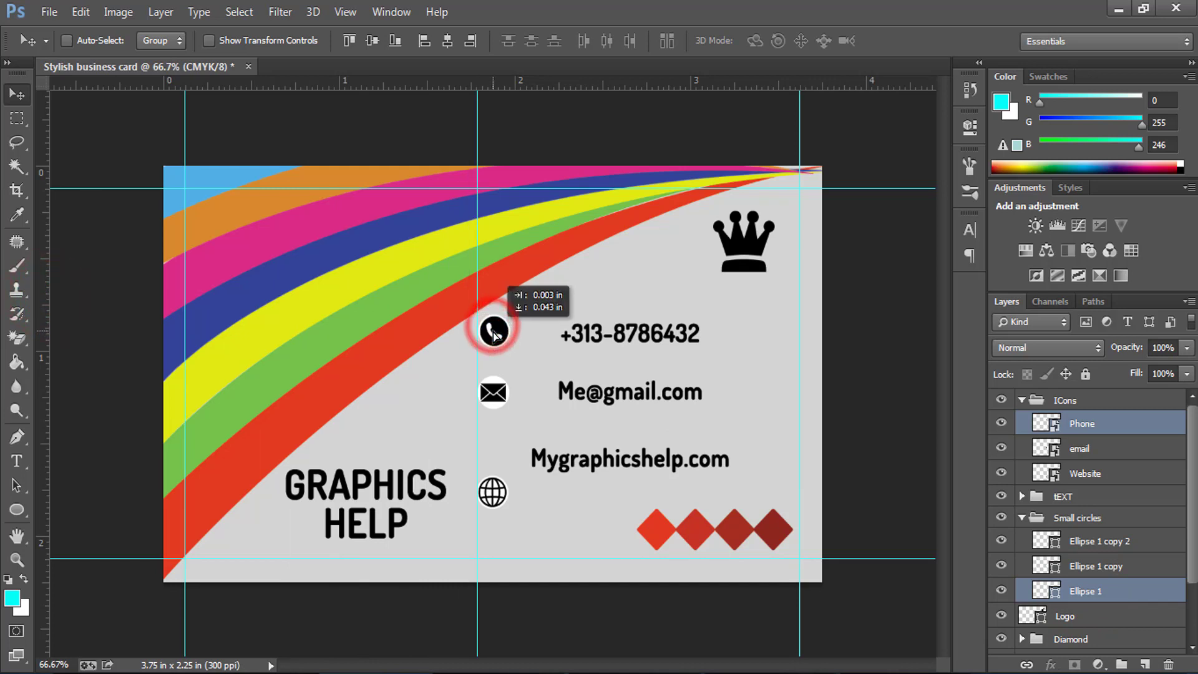
Step: Position the email icon pair and move the globe icon pair up beside the website text
click(1086, 449)
ctrl+click(1085, 566)
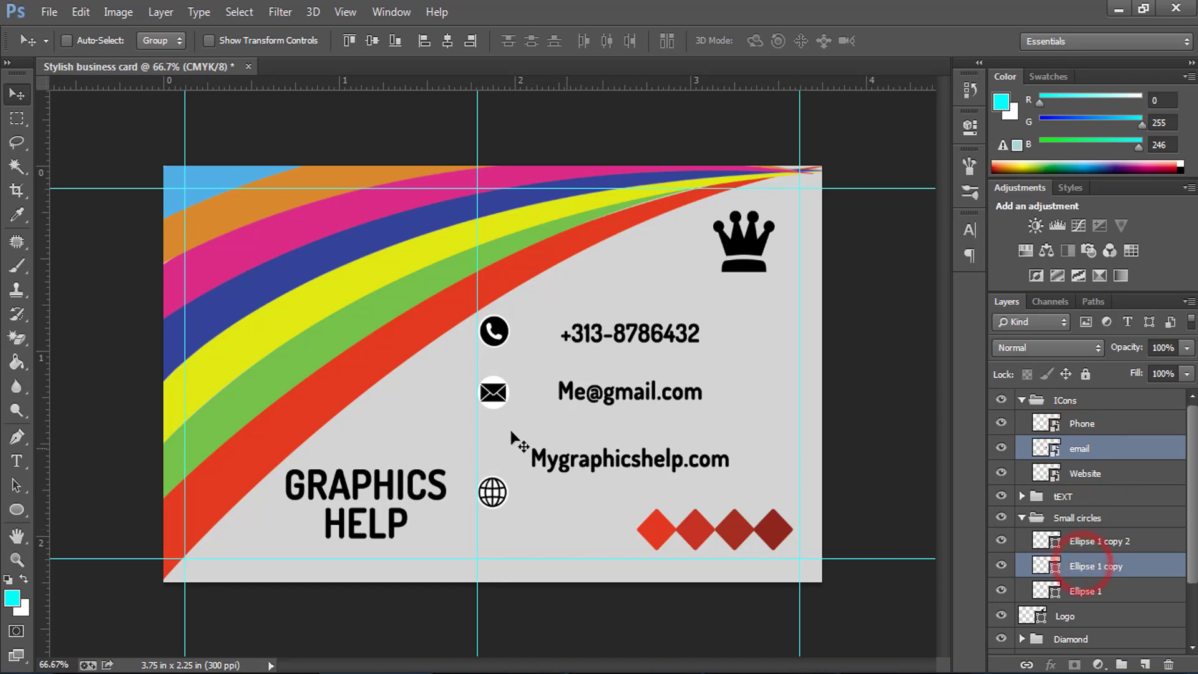
drag(494, 392, 493, 388)
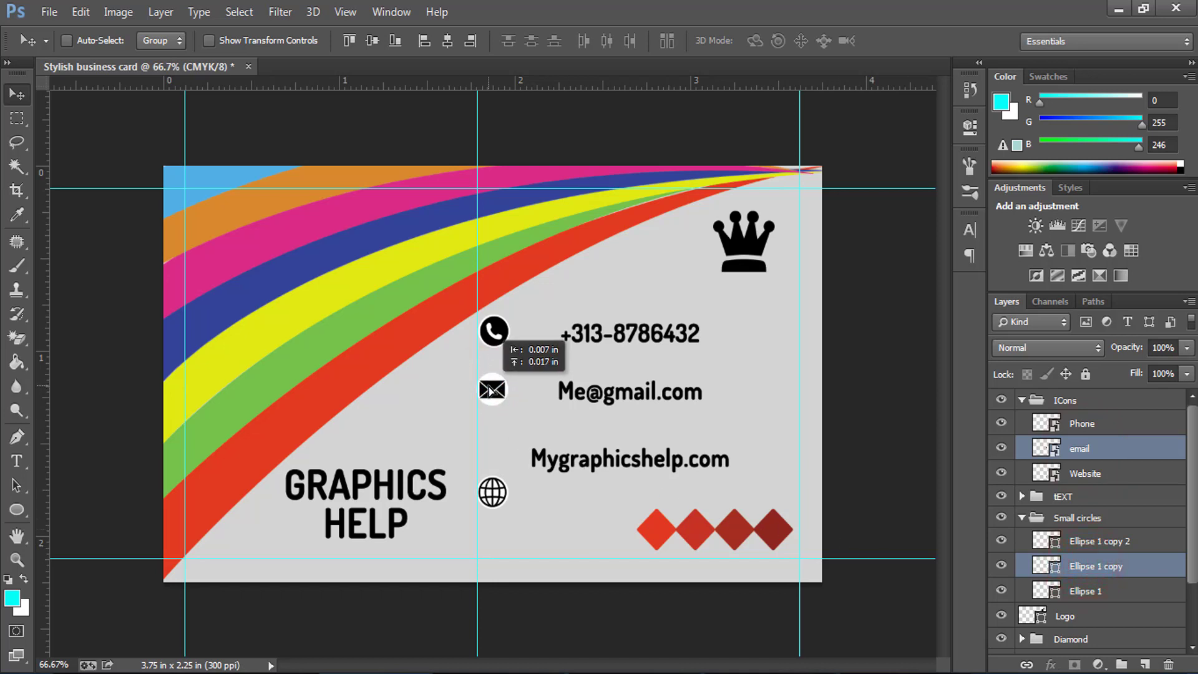
drag(493, 388, 494, 390)
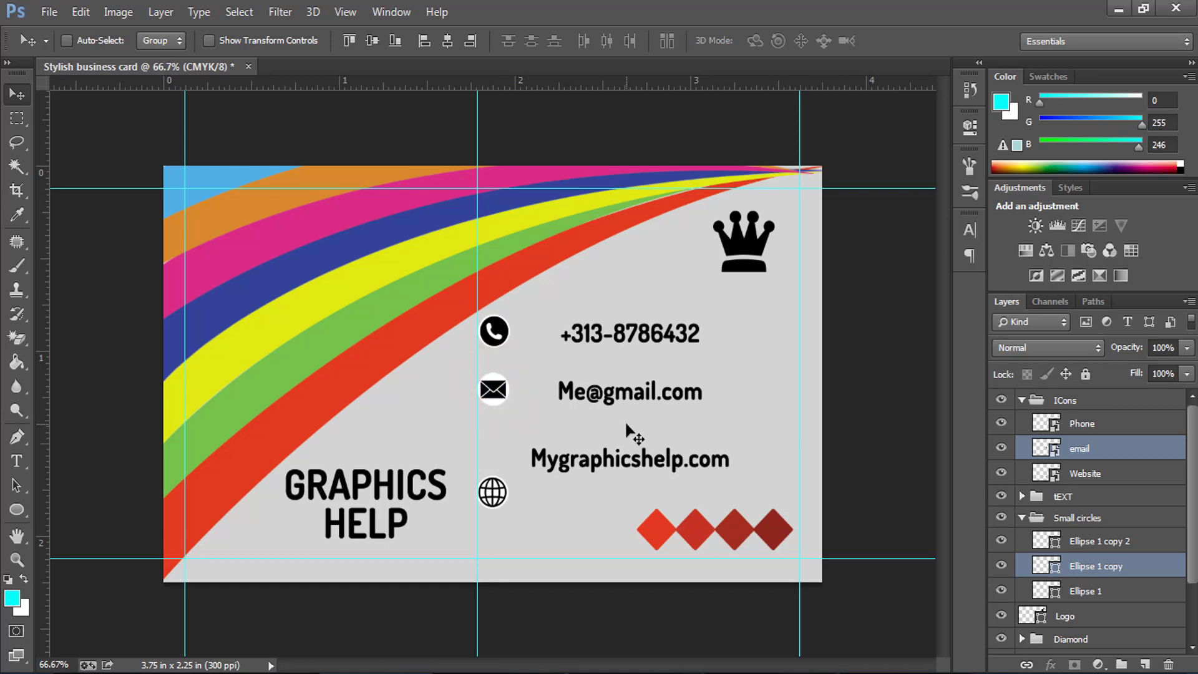
click(1091, 477)
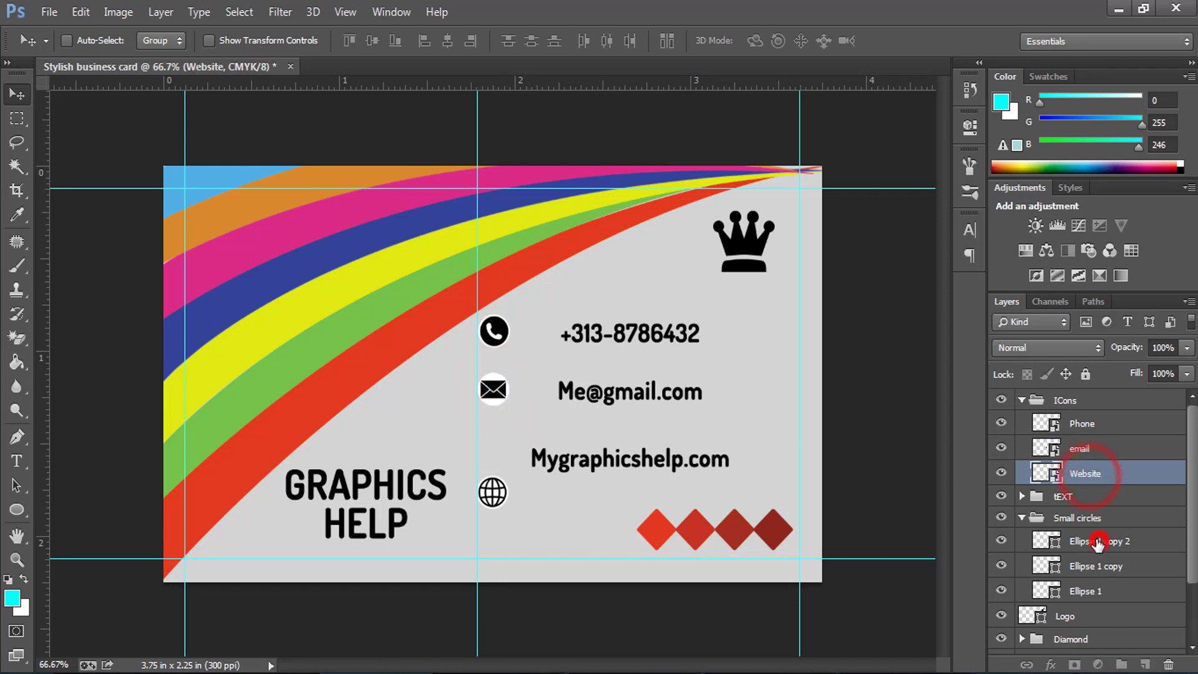
ctrl+click(1098, 541)
drag(501, 497, 501, 461)
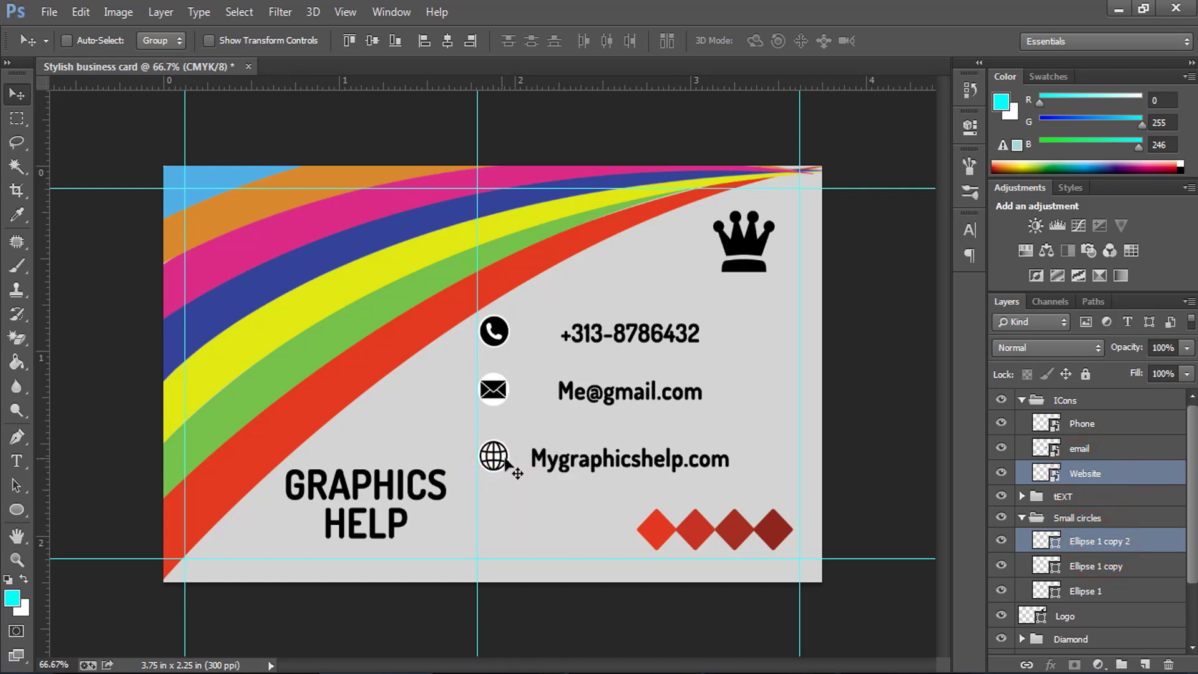
Step: Lower the email icon pair to its text and nudge the globe pair up into line
click(1086, 449)
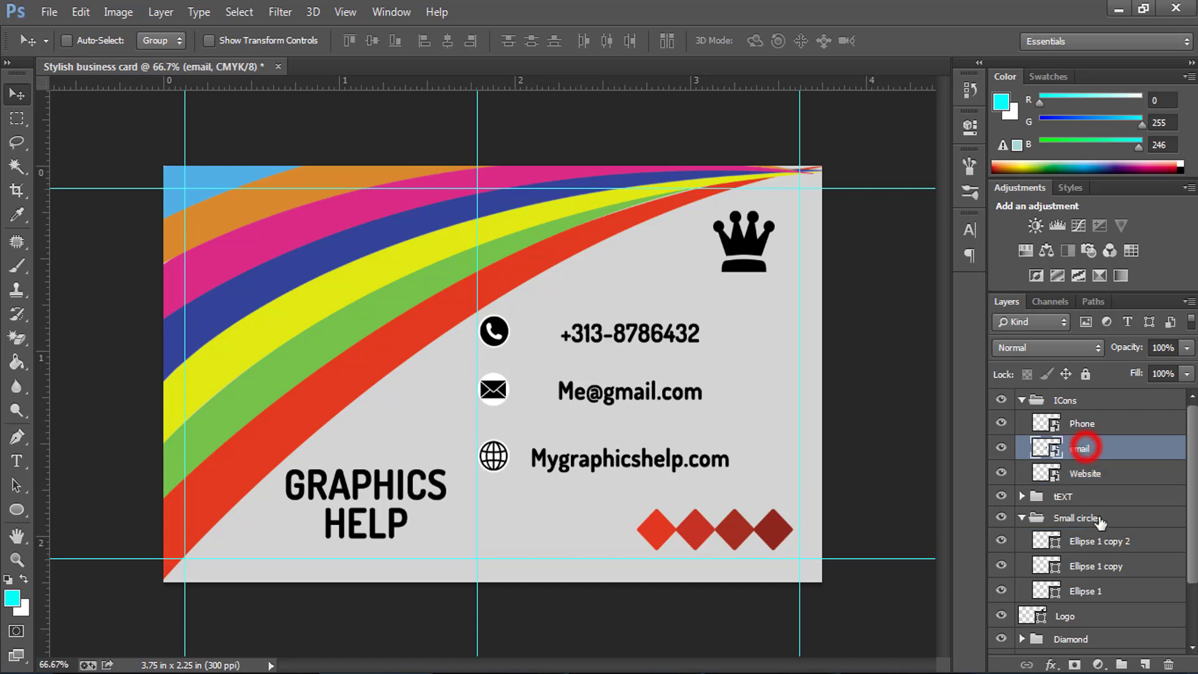
ctrl+click(1092, 565)
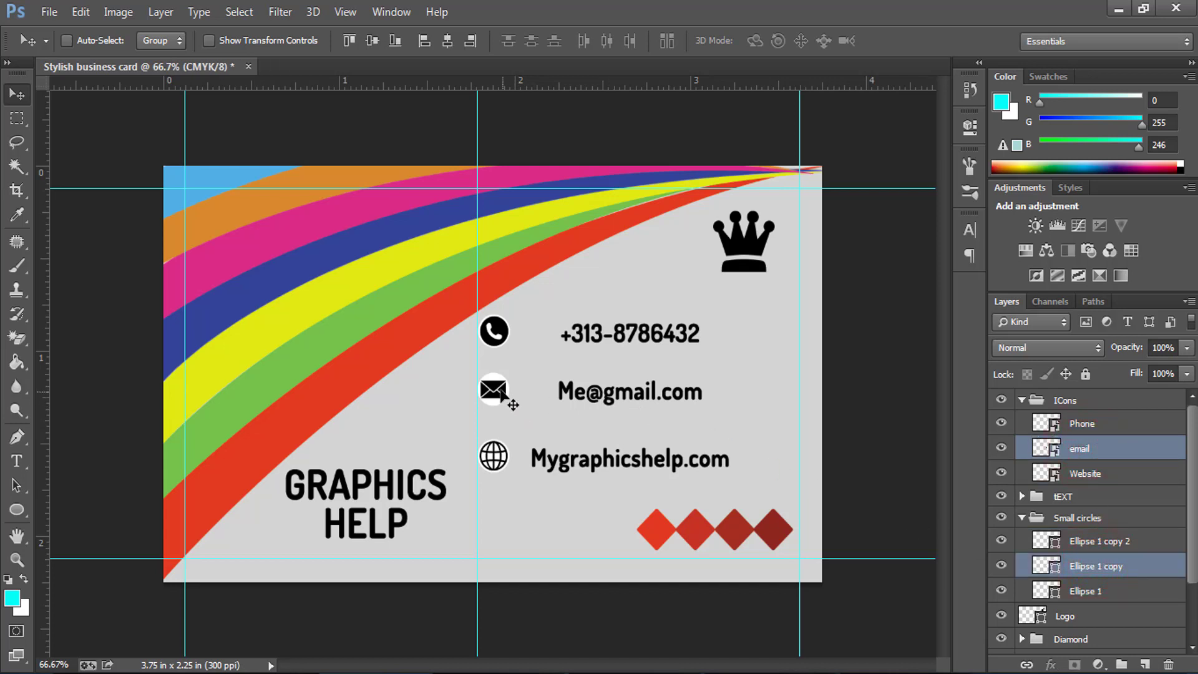
drag(502, 395, 502, 398)
click(1097, 474)
ctrl+click(1098, 541)
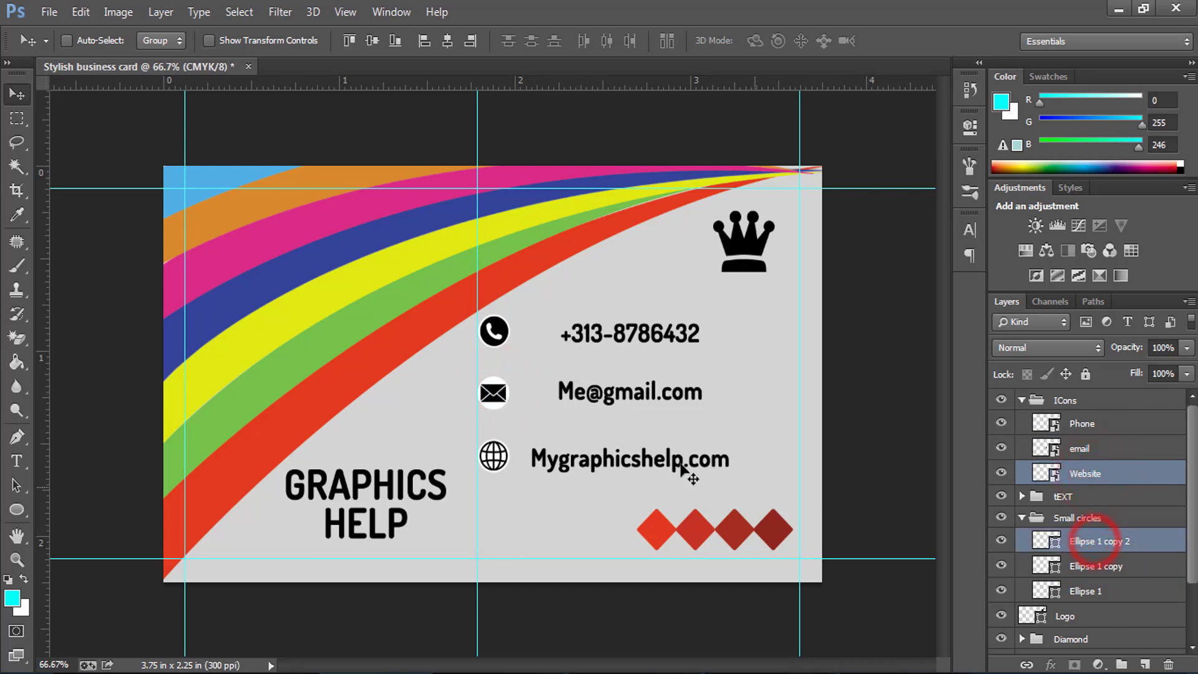
key(Up)
key(Up)
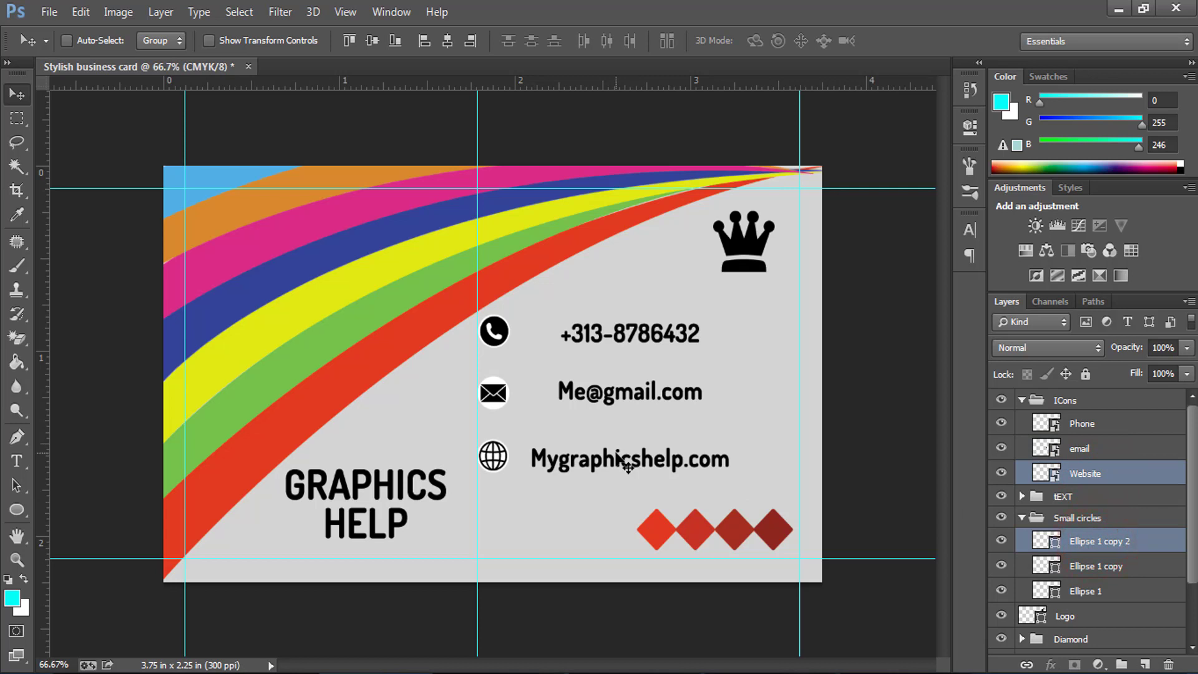
key(Up)
key(Up)
key(Up)
key(Up)
key(Up)
key(Up)
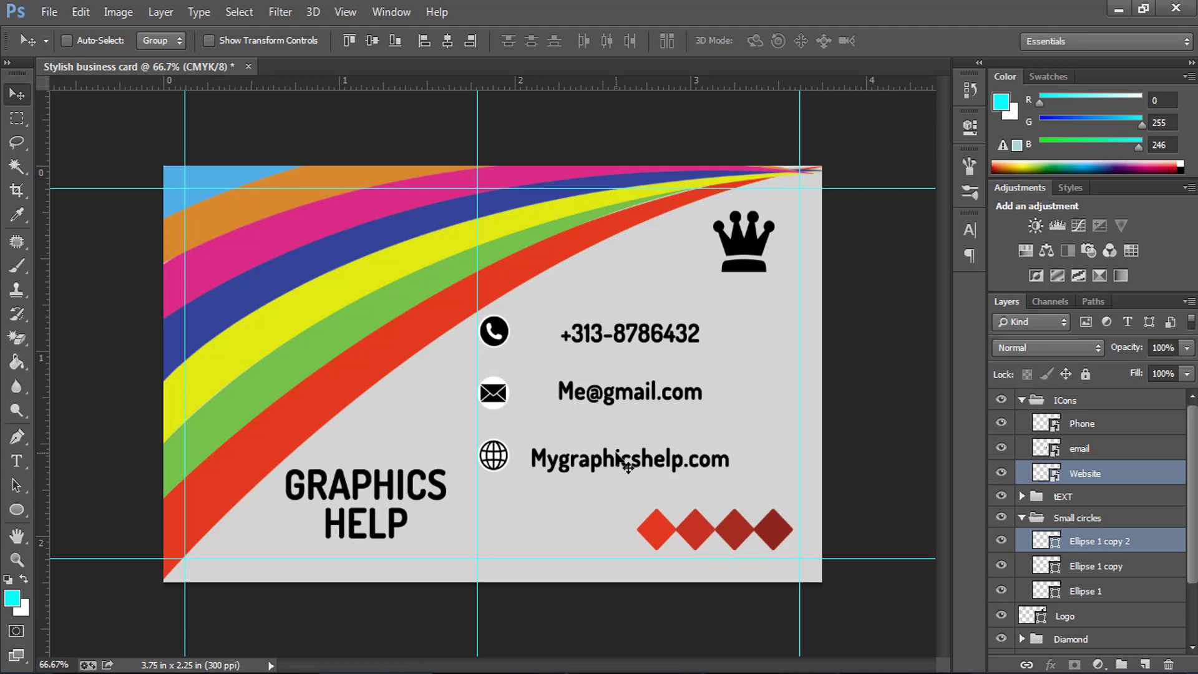